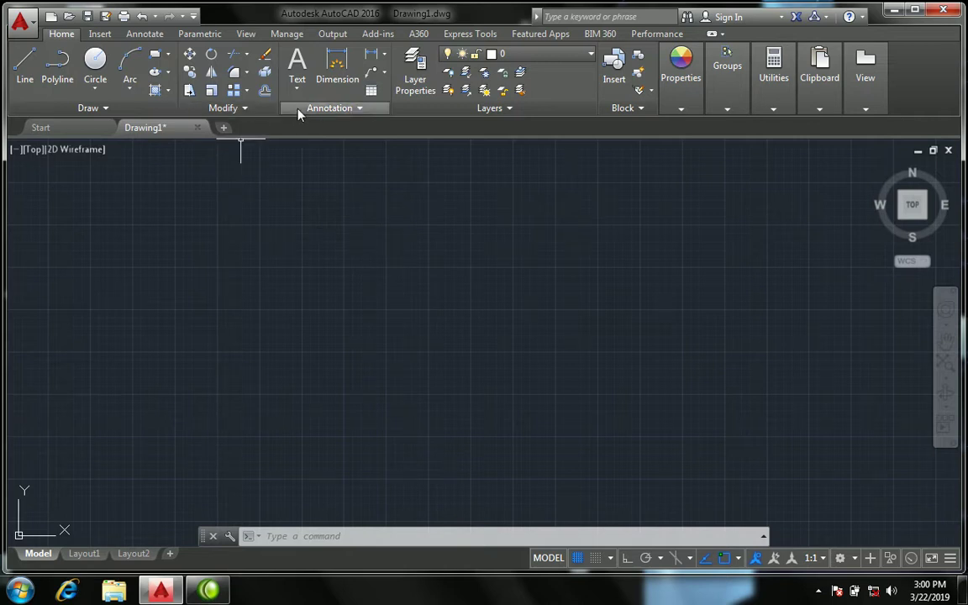
# - Look through the dimension-type and hatch option lists without choosing anything
pyautogui.click(385, 55)
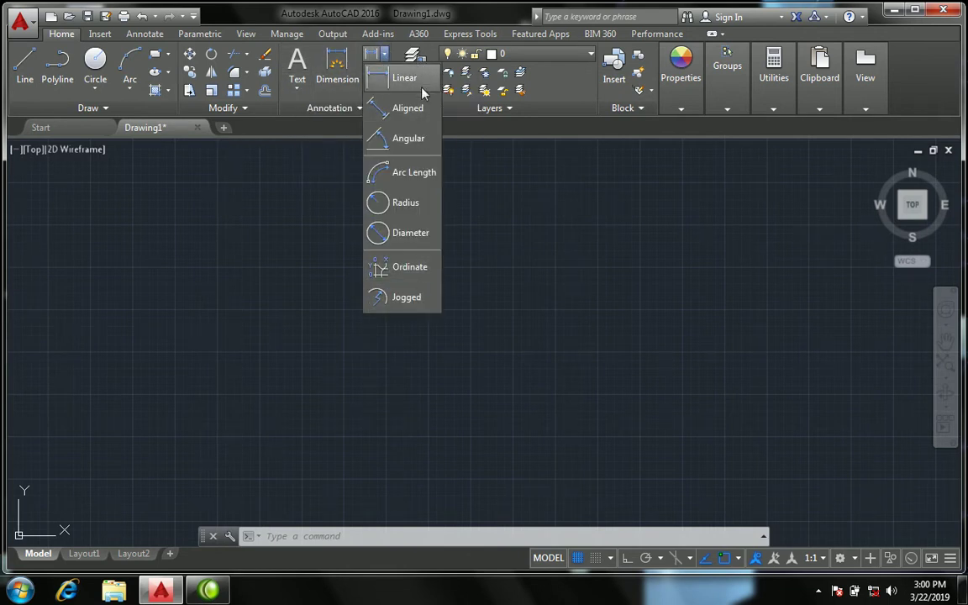
pyautogui.click(332, 216)
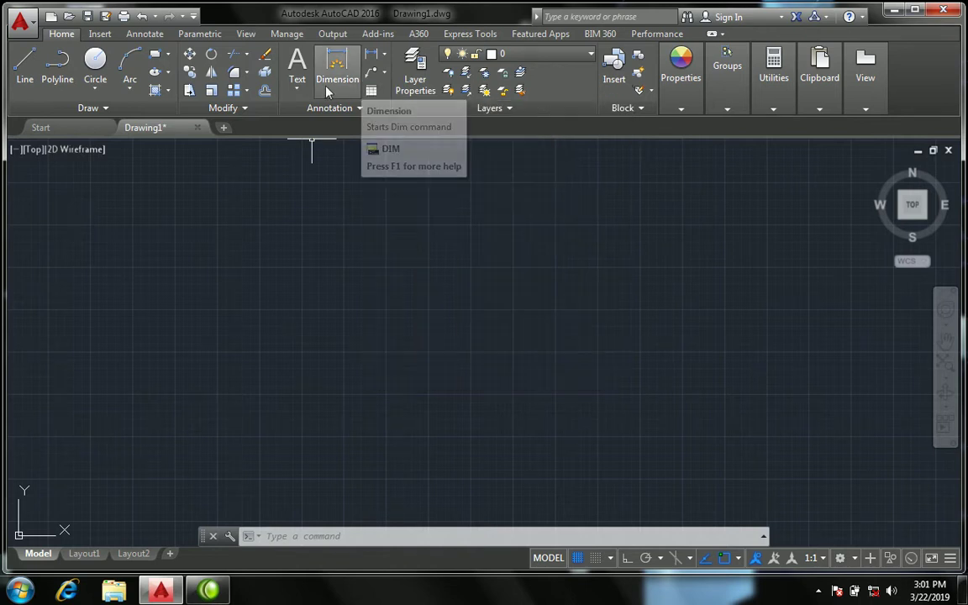
pyautogui.click(168, 93)
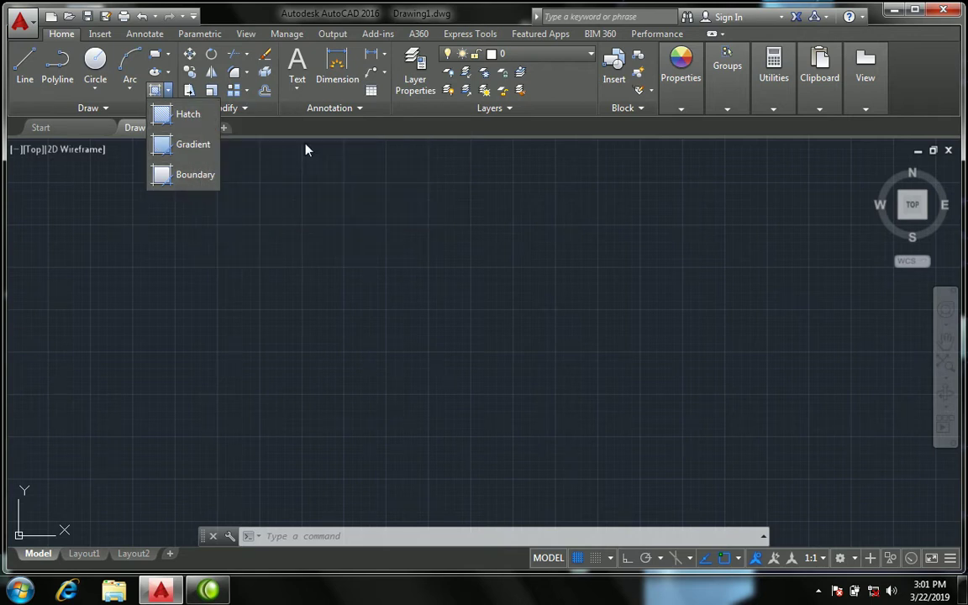
pyautogui.click(277, 131)
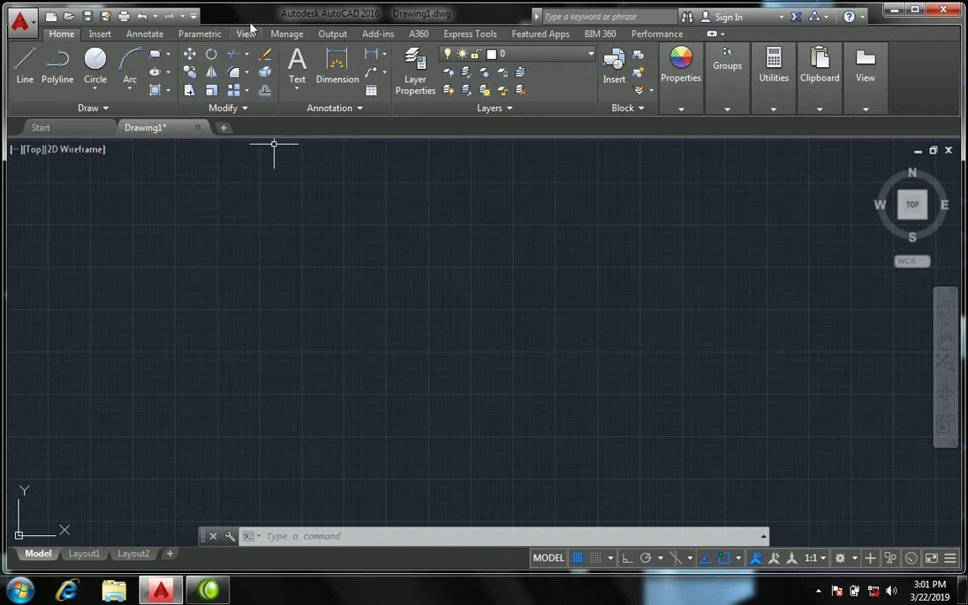
pyautogui.click(169, 91)
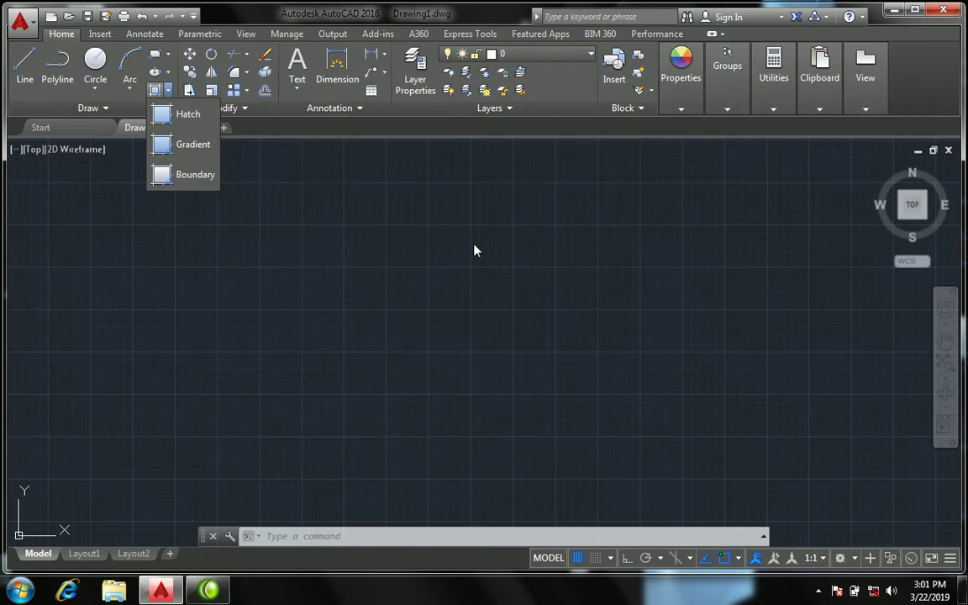
pyautogui.click(410, 253)
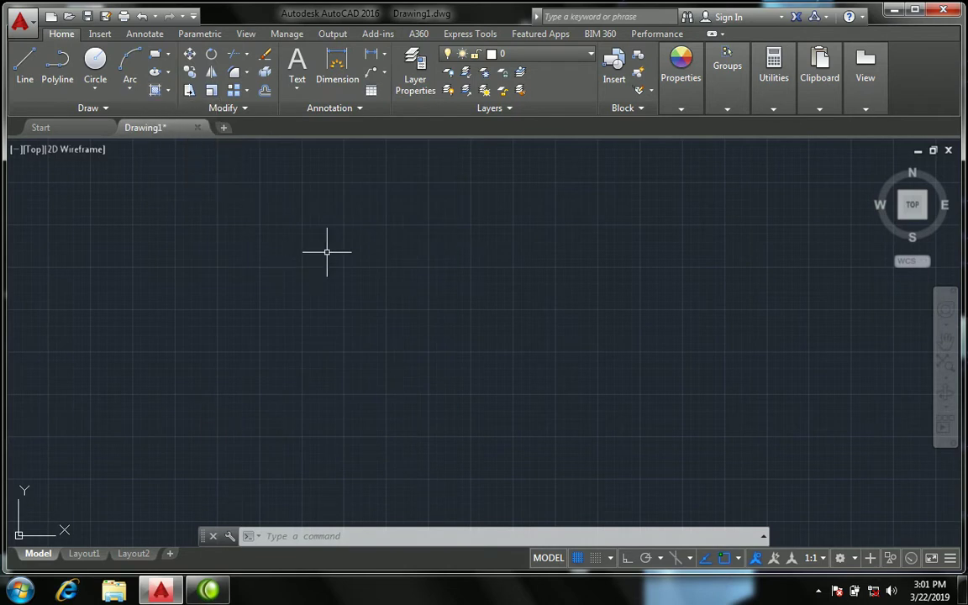
# - Set drawing length units to Engineering with 0'-0.00" precision
pyautogui.write('u')
pyautogui.press('Return')
pyautogui.click(571, 180)
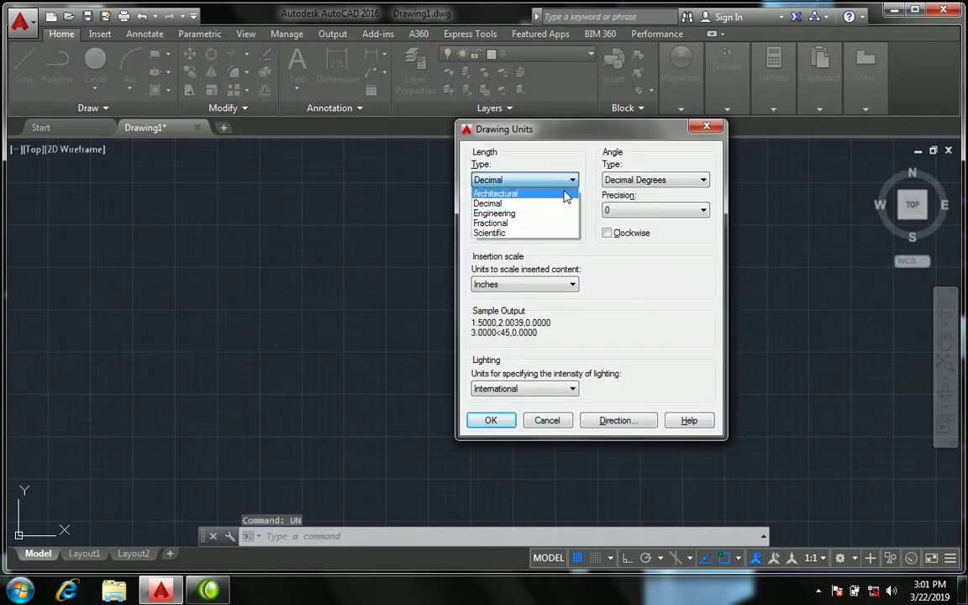
pyautogui.click(566, 215)
pyautogui.click(569, 211)
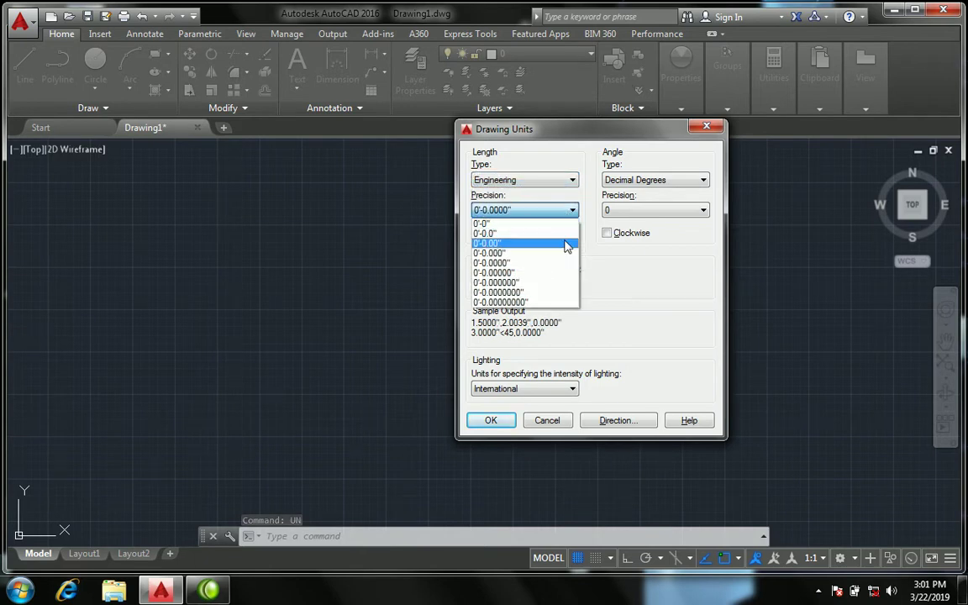
pyautogui.click(565, 245)
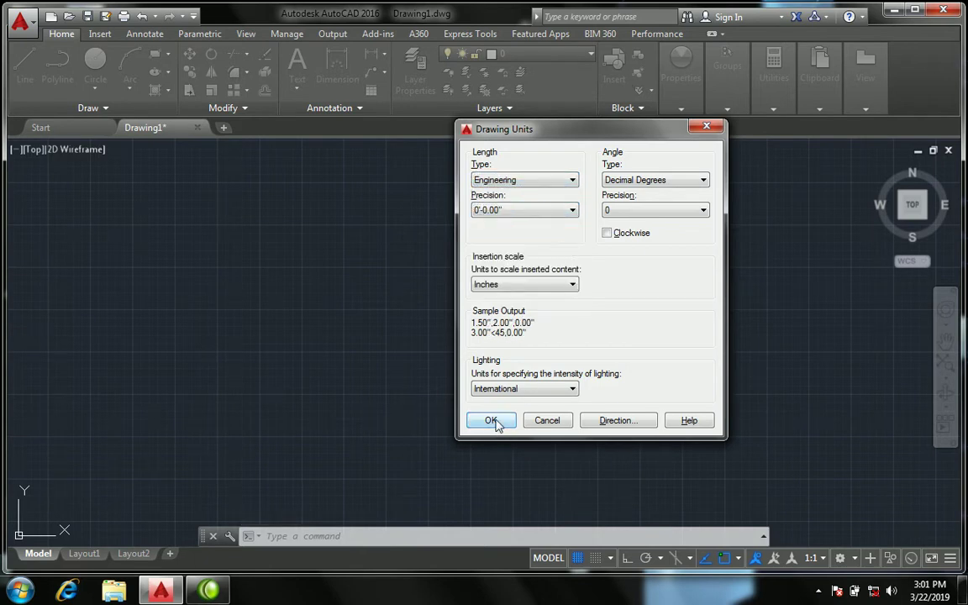
pyautogui.click(494, 421)
# - Give the Standard dimension style Engineering primary units with 0'-0.00" precision
pyautogui.write('d')
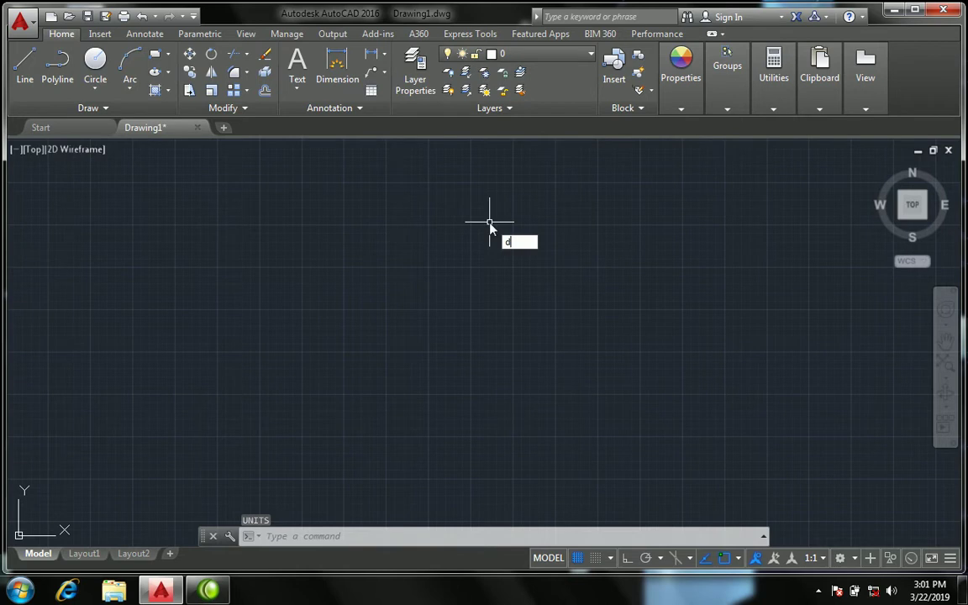
pyautogui.press('Return')
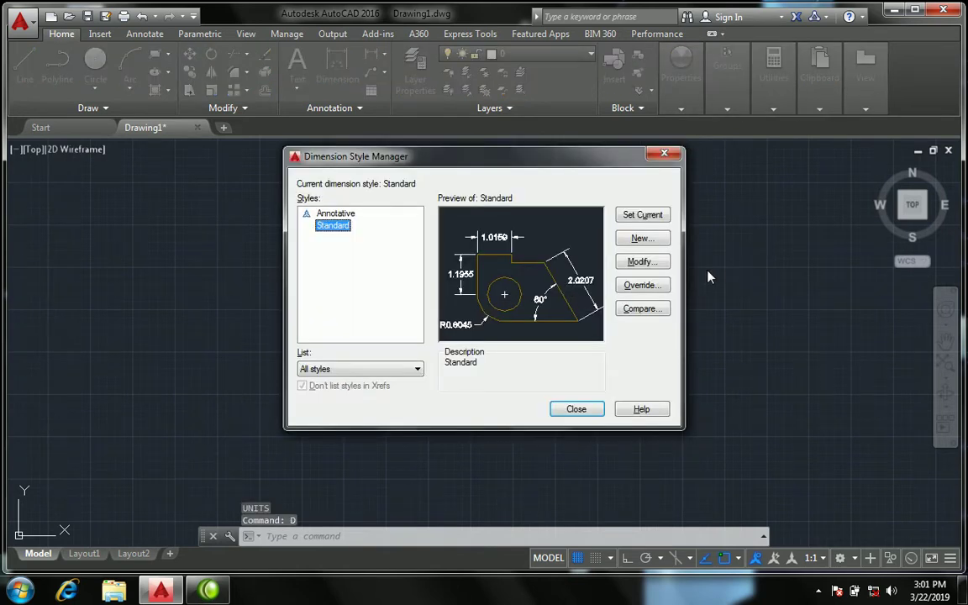
pyautogui.click(640, 262)
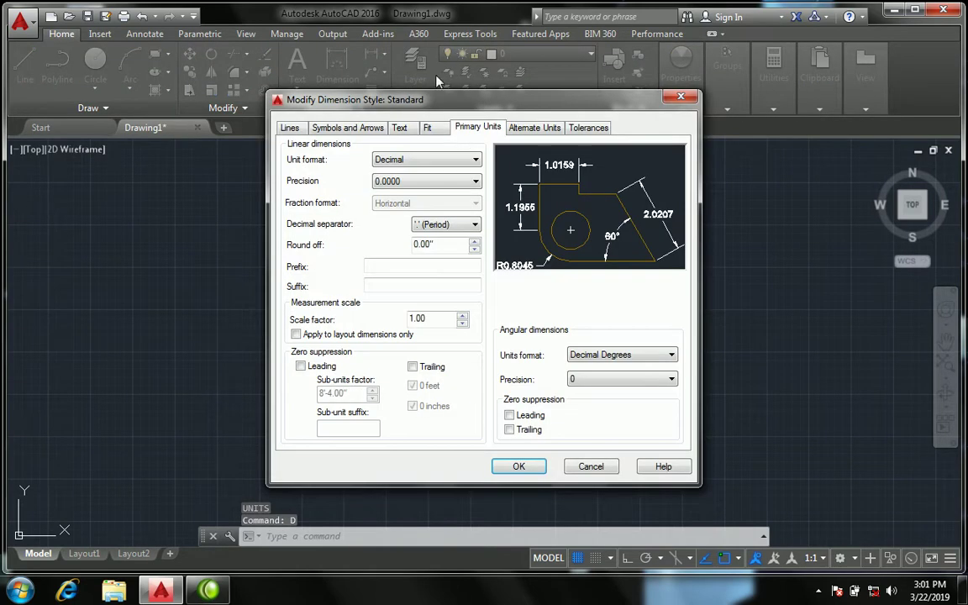
pyautogui.click(475, 160)
pyautogui.click(473, 189)
pyautogui.click(475, 182)
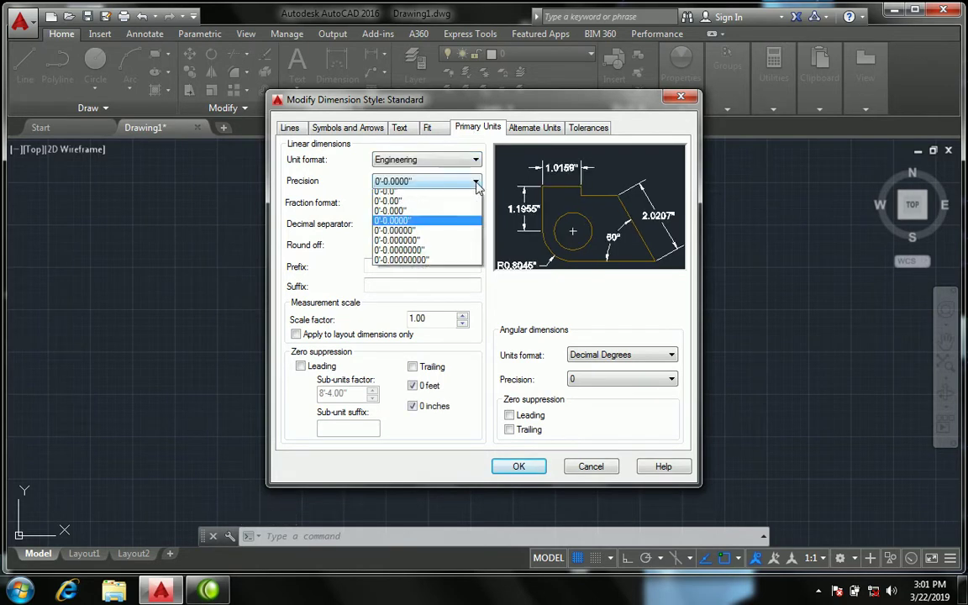
pyautogui.click(403, 207)
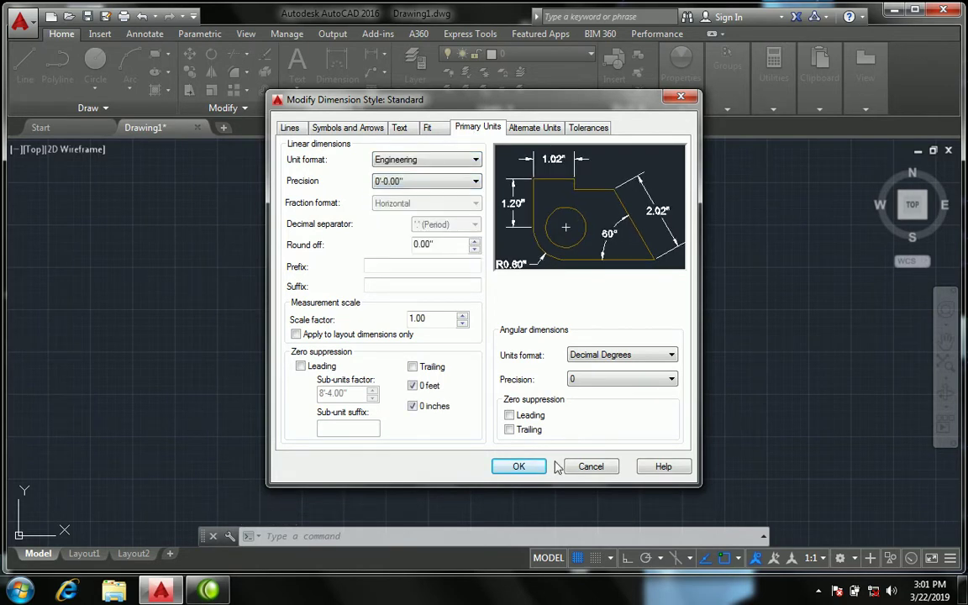
pyautogui.click(518, 466)
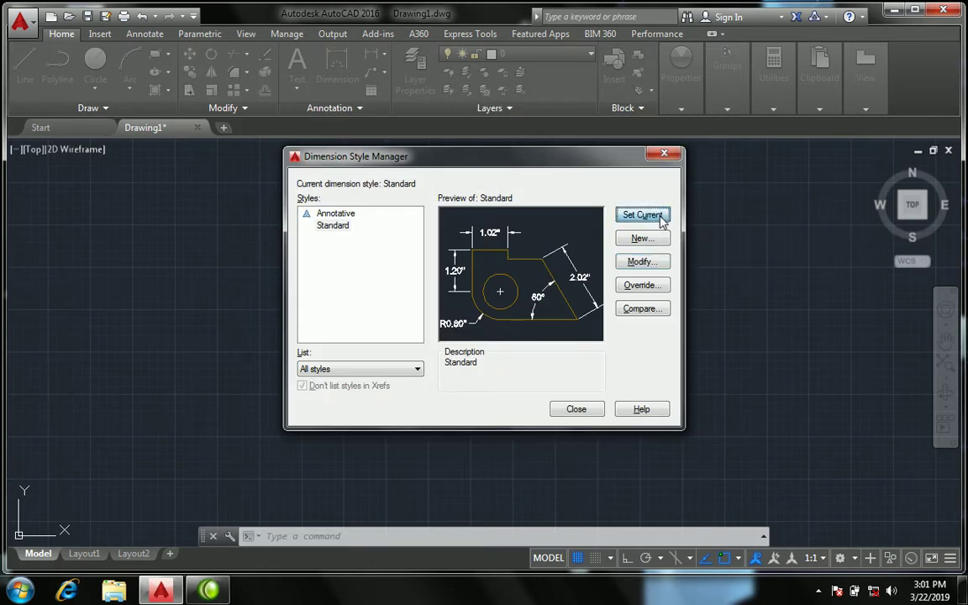
pyautogui.click(576, 413)
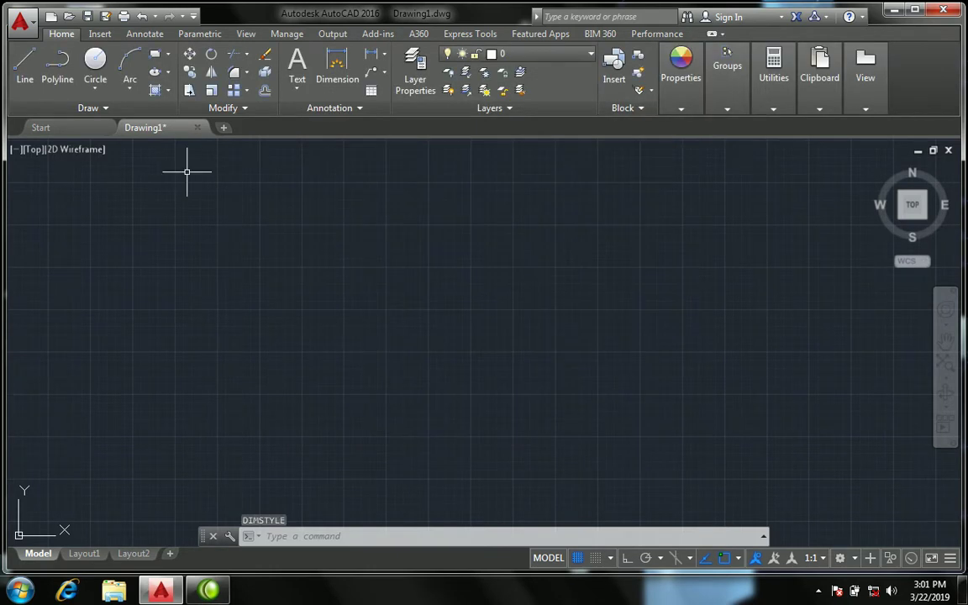
# - Draw a 12' by 12' square rectangle with RECTANG
pyautogui.write('REC')
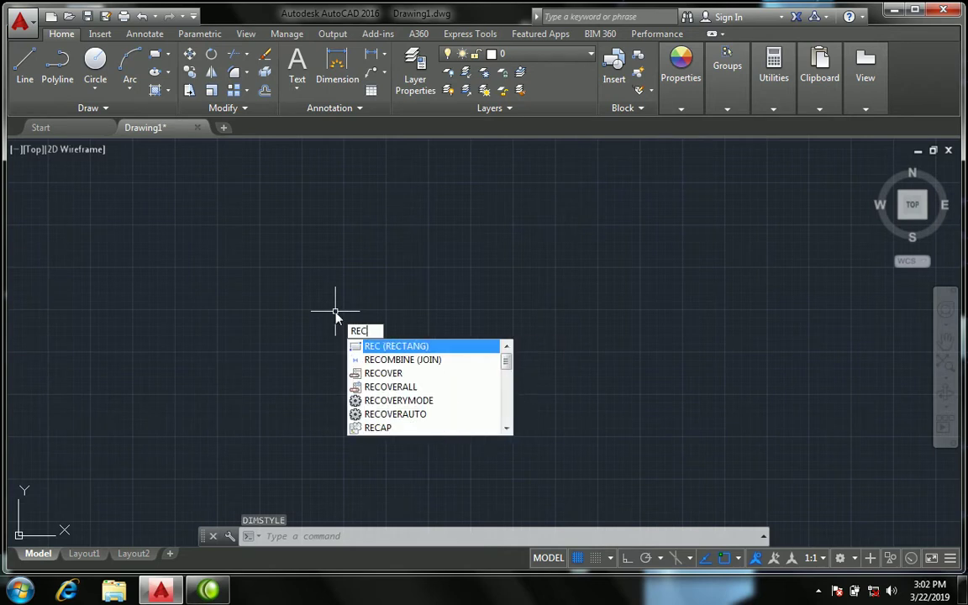
pyautogui.press('Return')
pyautogui.click(263, 225)
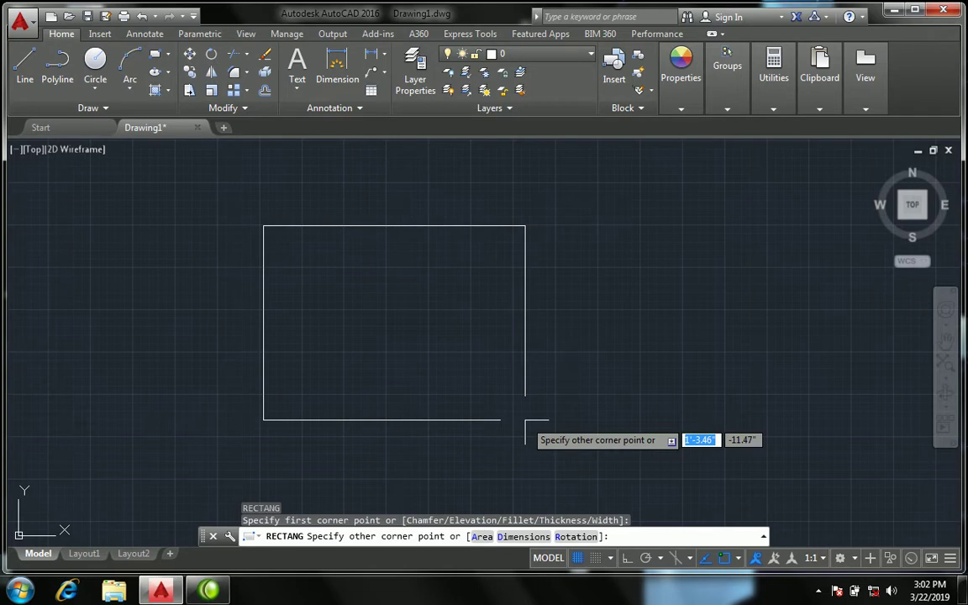
pyautogui.press('F8')
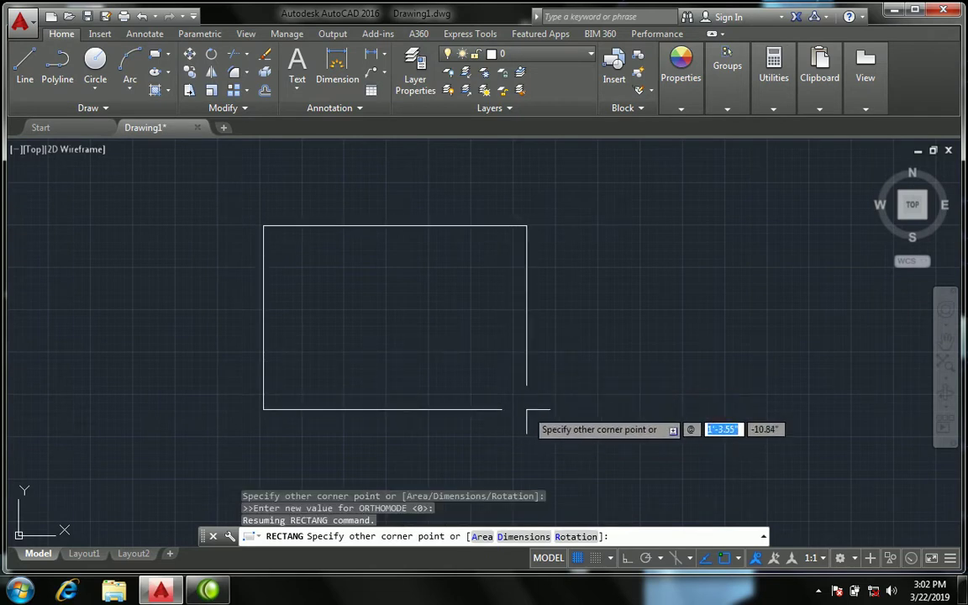
pyautogui.write("12'")
pyautogui.press('Tab')
pyautogui.write("12'")
pyautogui.press('Return')
pyautogui.scroll(-1, 276, 295)
pyautogui.scroll(-4, 283, 296)
pyautogui.scroll(-5, 283, 296)
pyautogui.scroll(-2, 186, 296)
pyautogui.scroll(2, 188, 300)
pyautogui.scroll(2, 182, 303)
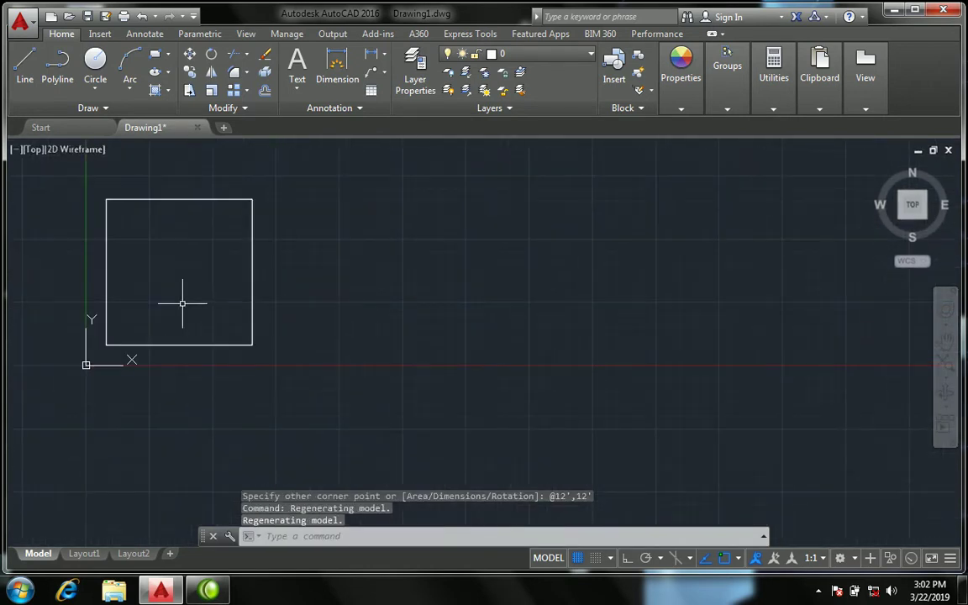
# - Move the square up and to the right
pyautogui.write('m')
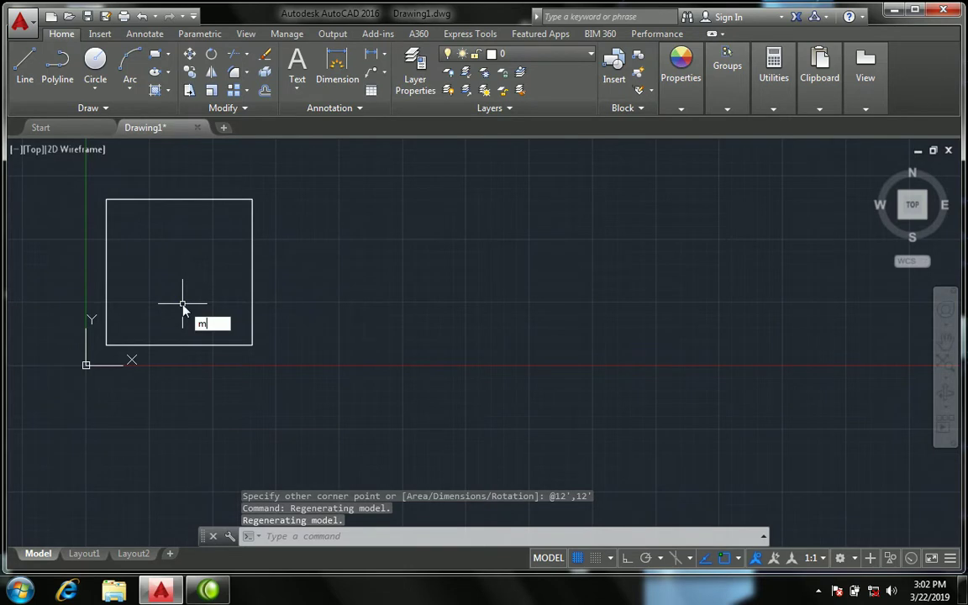
pyautogui.press('Return')
pyautogui.click(312, 311)
pyautogui.click(237, 242)
pyautogui.press('Return')
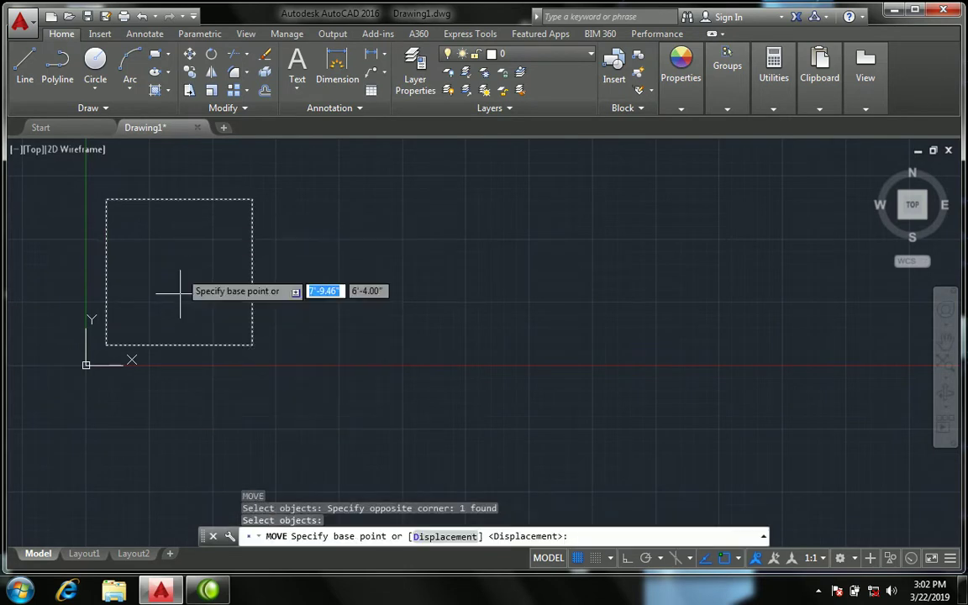
pyautogui.click(178, 273)
pyautogui.scroll(-2, 178, 272)
pyautogui.scroll(-2, 193, 259)
pyautogui.click(499, 207)
pyautogui.scroll(2, 556, 169)
pyautogui.scroll(1, 425, 250)
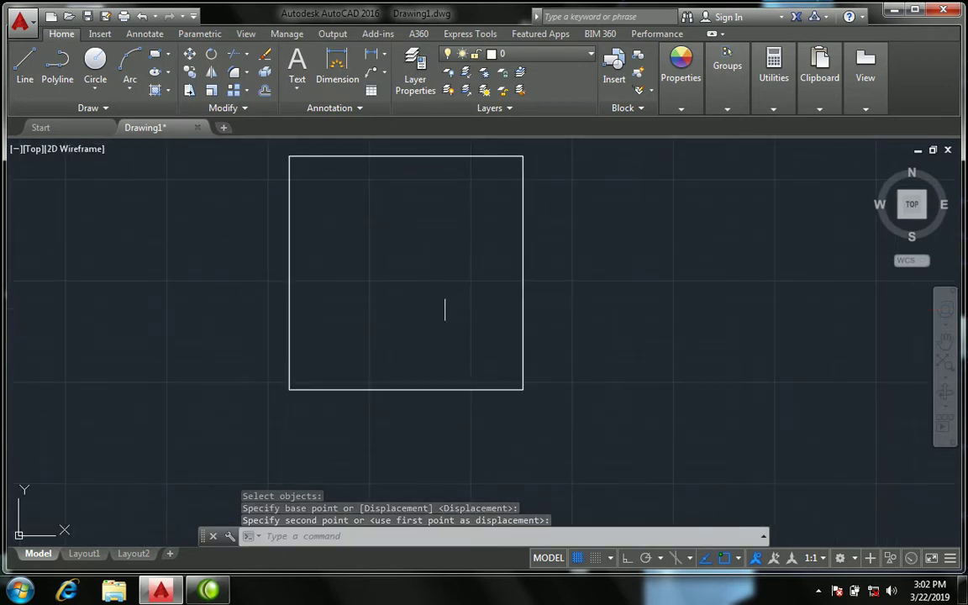
# - Draw a rectangle beside the square, 3' wide and 7' tall, for the door
pyautogui.write('re')
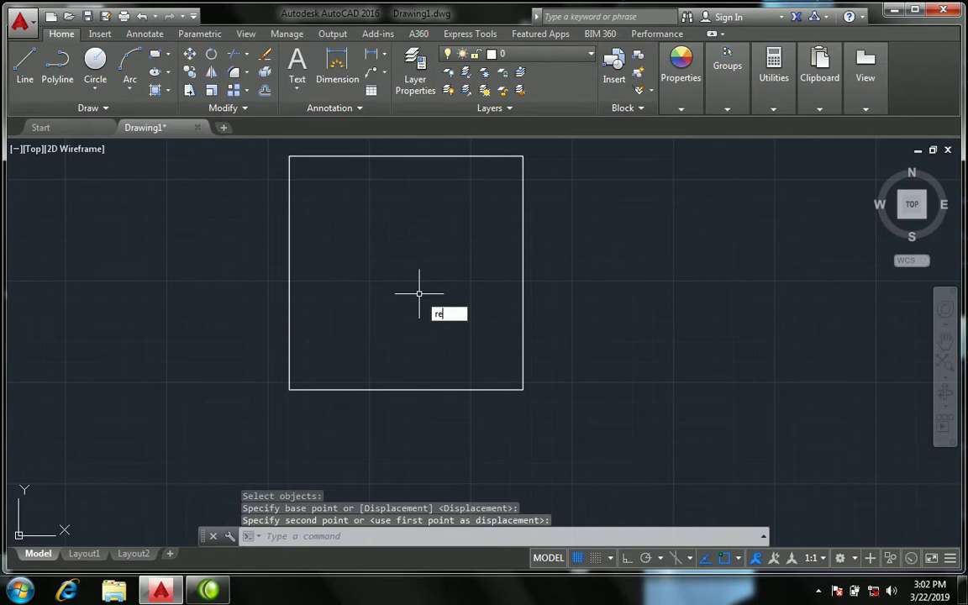
pyautogui.press('Return')
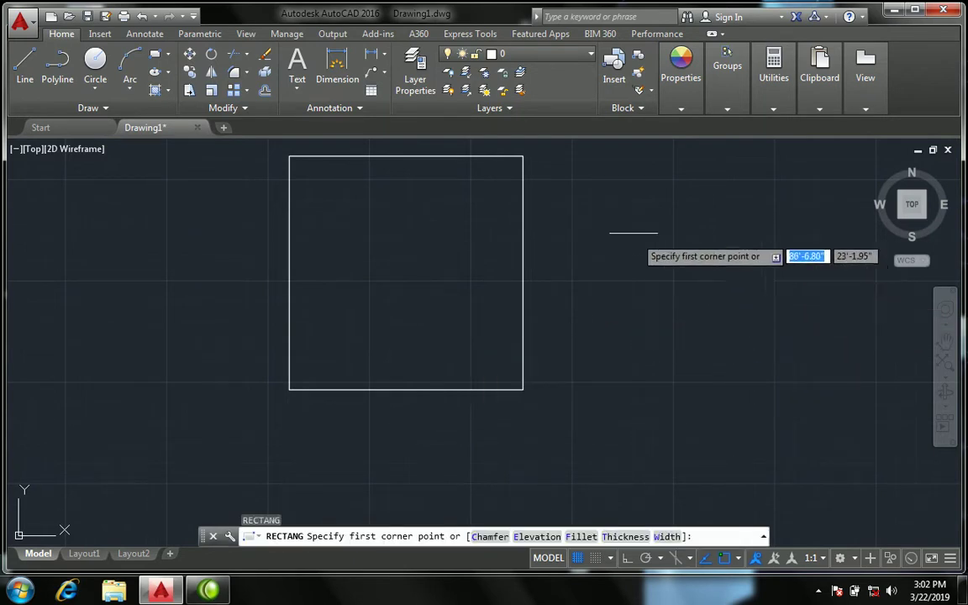
pyautogui.click(630, 226)
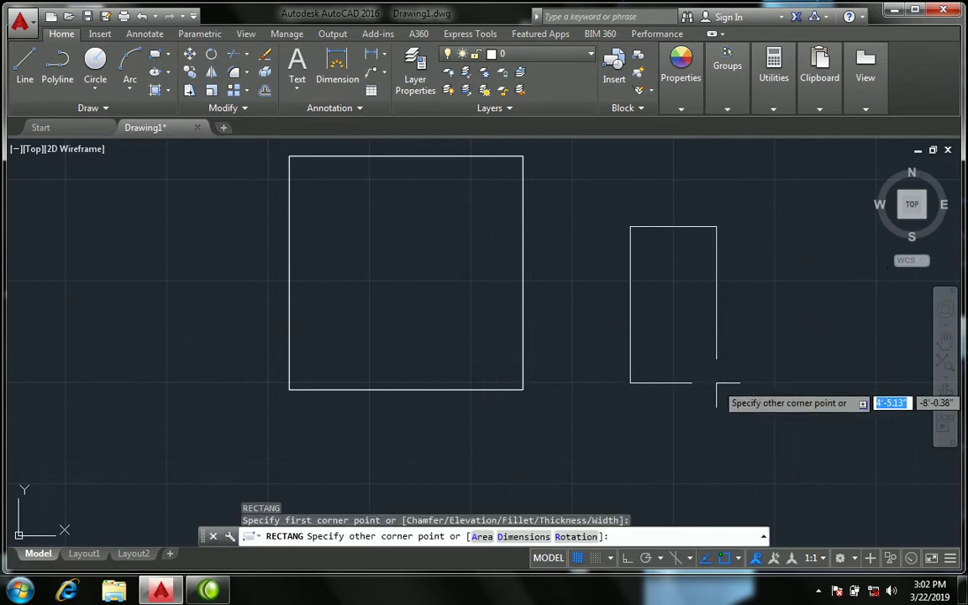
pyautogui.write('@')
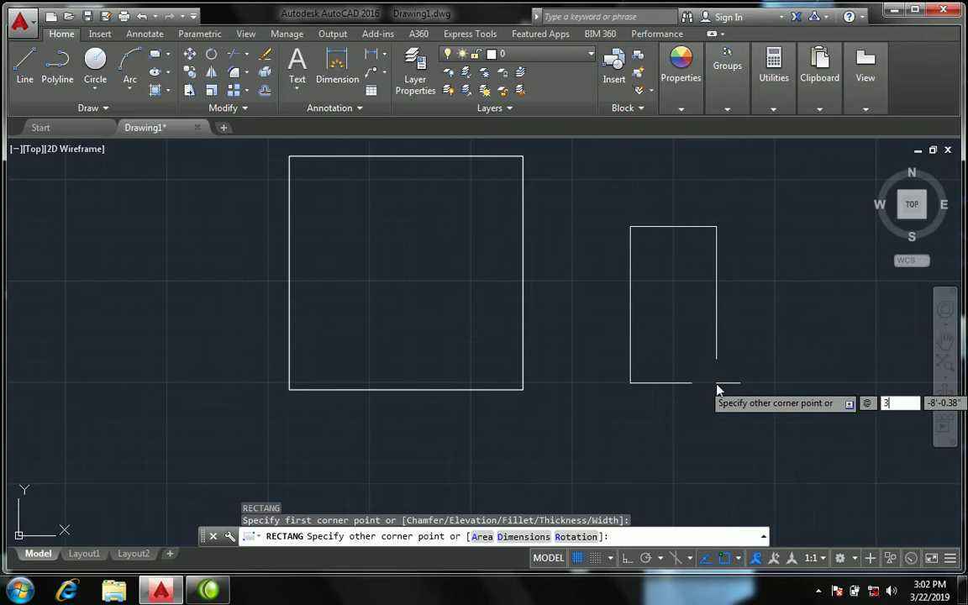
pyautogui.write("3'")
pyautogui.press('Tab')
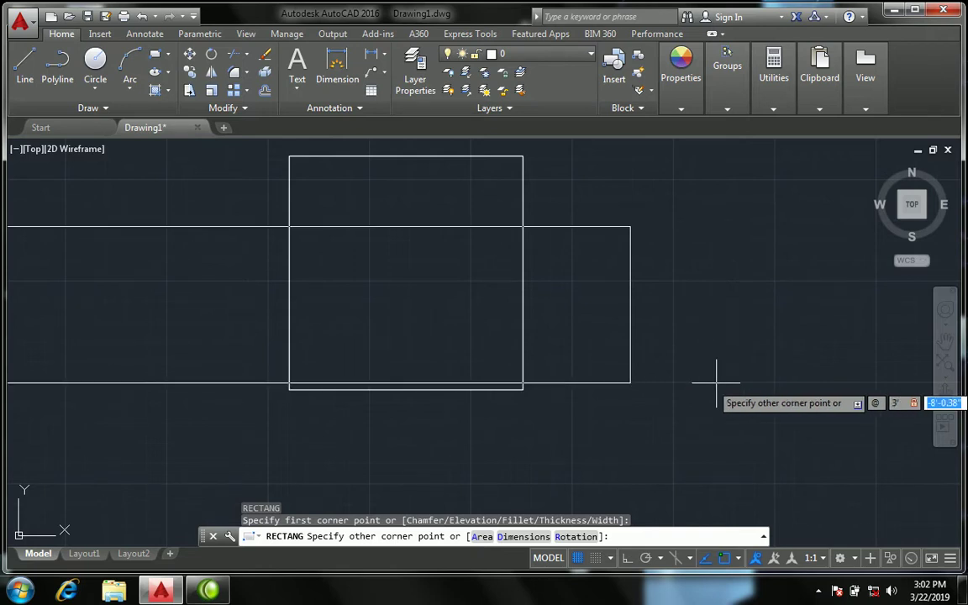
pyautogui.write("7'")
pyautogui.press('Return')
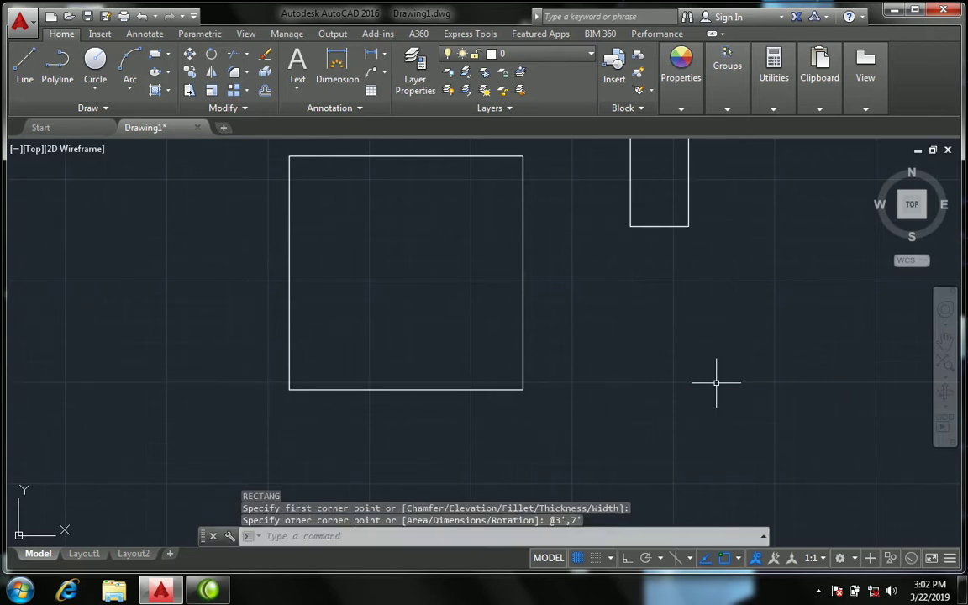
pyautogui.scroll(-6, 557, 324)
pyautogui.scroll(4, 566, 336)
pyautogui.scroll(2, 566, 329)
pyautogui.scroll(-2, 567, 309)
pyautogui.scroll(2, 581, 270)
pyautogui.scroll(4, 556, 274)
pyautogui.scroll(-4, 444, 316)
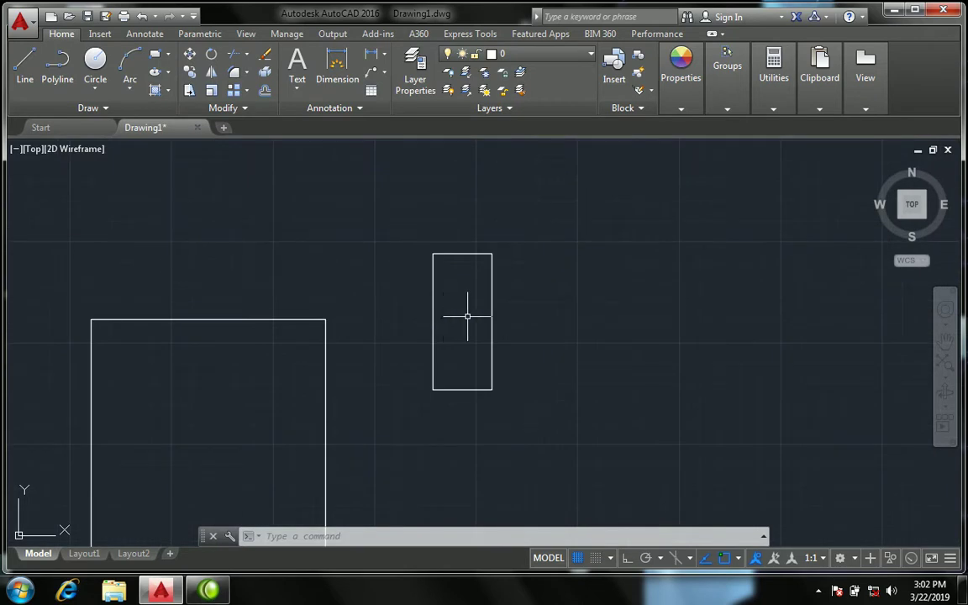
# - Offset the door rectangle 3 inward to form an inner frame
pyautogui.write('O')
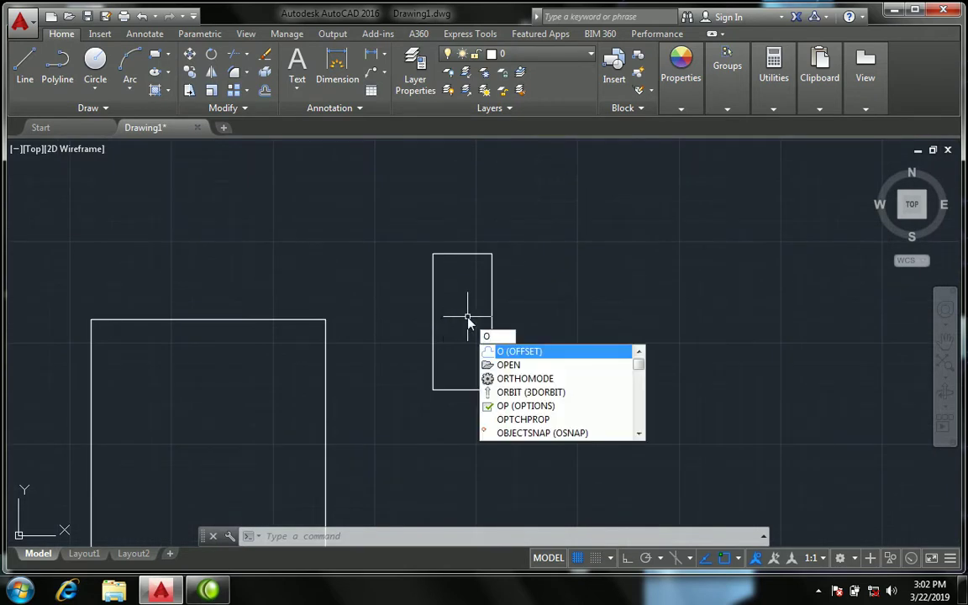
pyautogui.press('Escape')
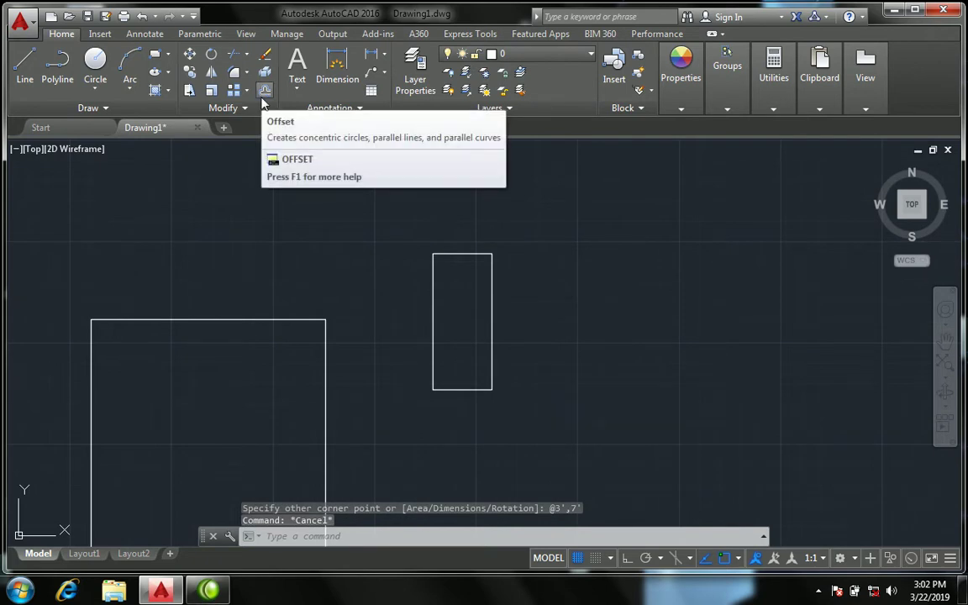
pyautogui.click(267, 90)
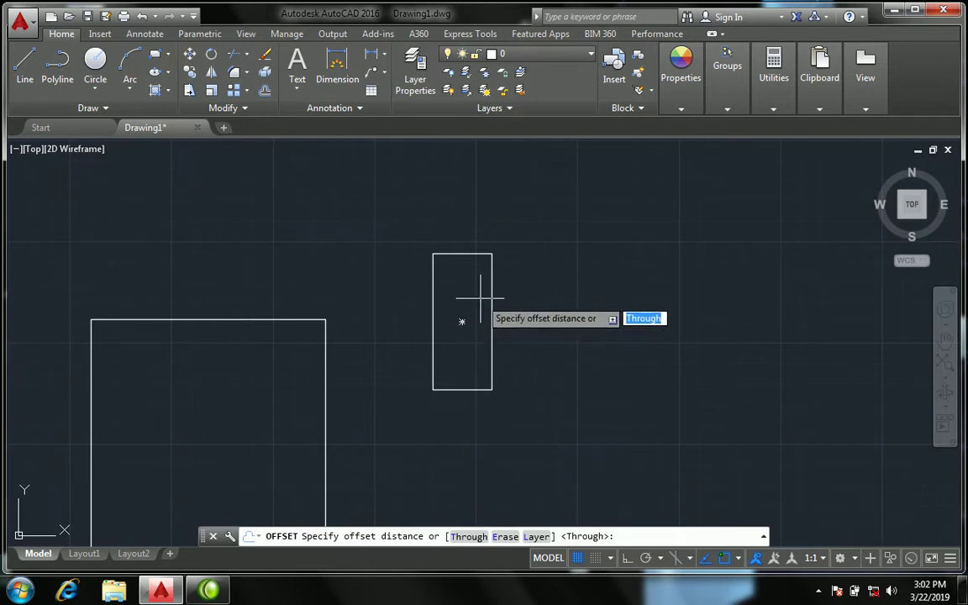
pyautogui.write('3')
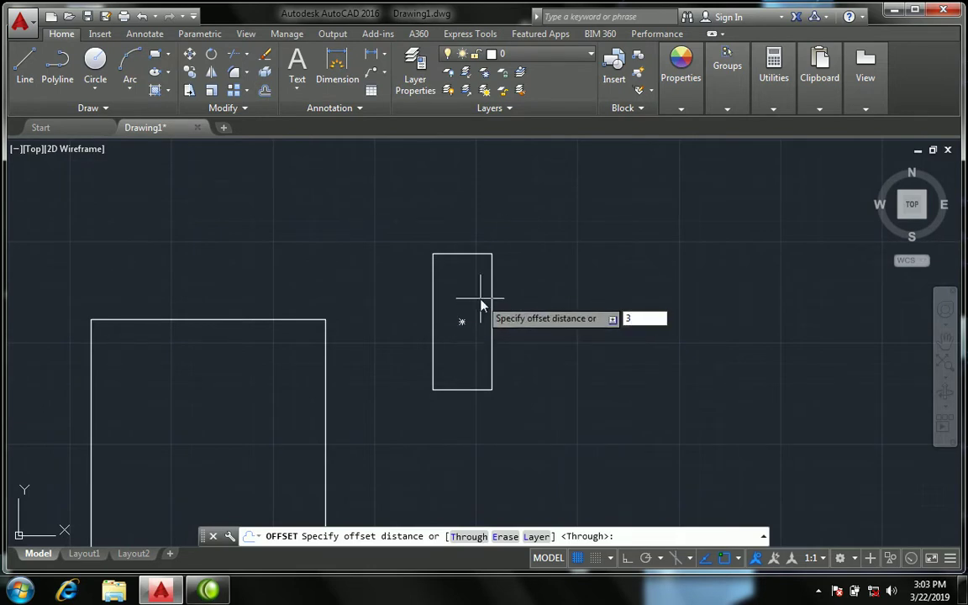
pyautogui.press('Return')
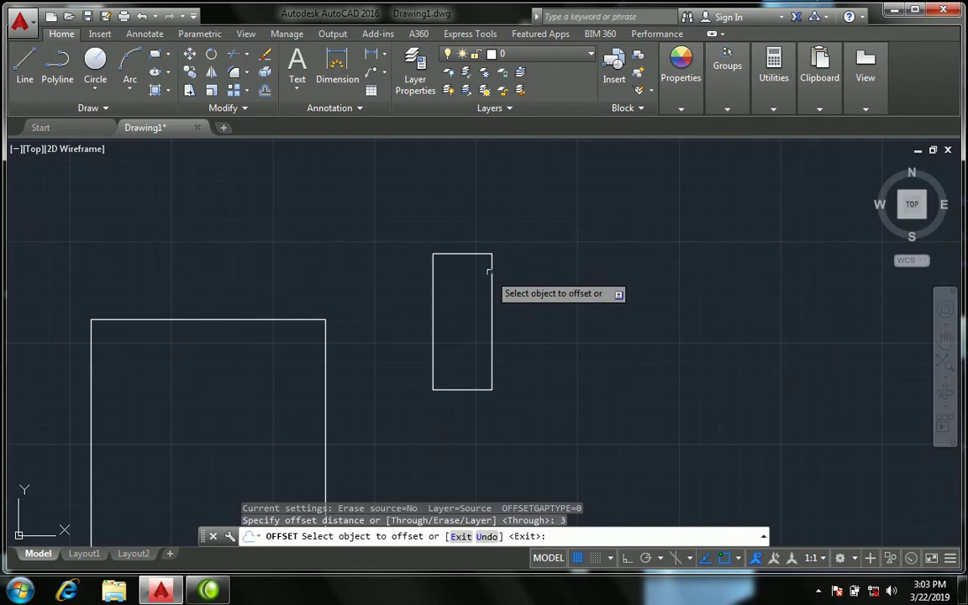
pyautogui.click(491, 262)
pyautogui.click(461, 321)
pyautogui.scroll(3, 476, 295)
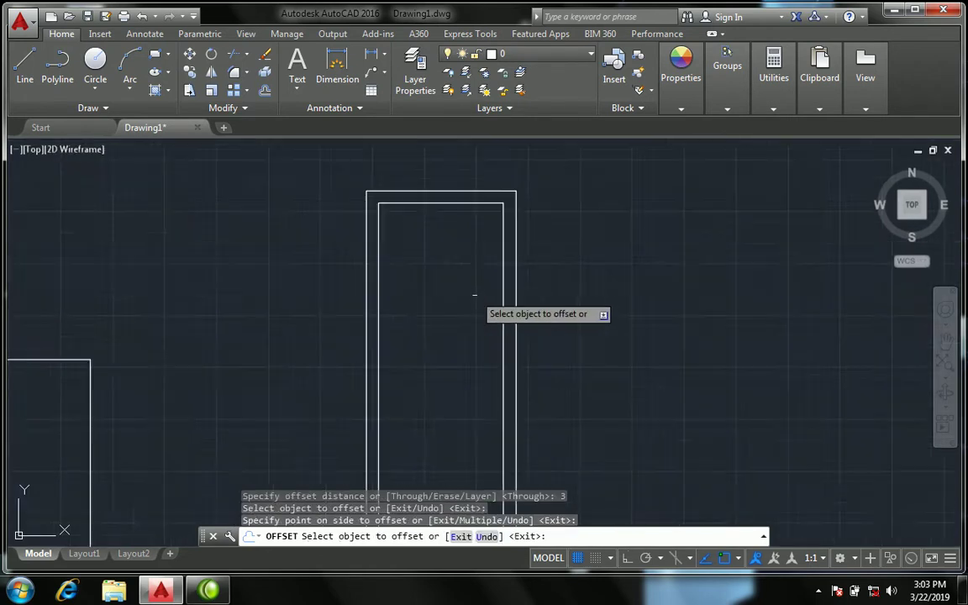
pyautogui.scroll(-3, 460, 319)
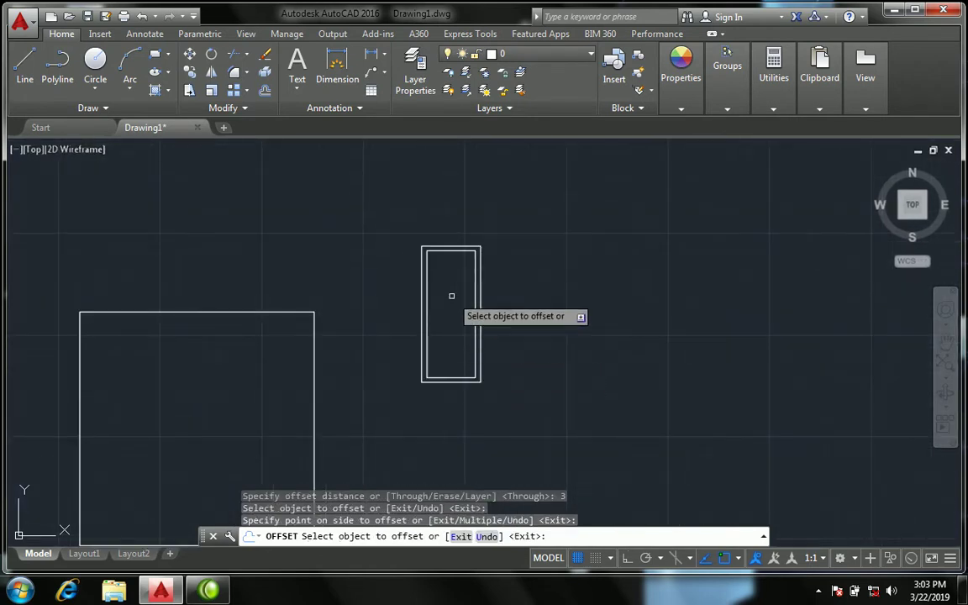
pyautogui.press('Escape')
pyautogui.scroll(-2, 451, 296)
# - Move both door outlines so the door's bottom-right corner meets the square's bottom-right corner
pyautogui.write('m')
pyautogui.press('Return')
pyautogui.click(471, 353)
pyautogui.click(444, 301)
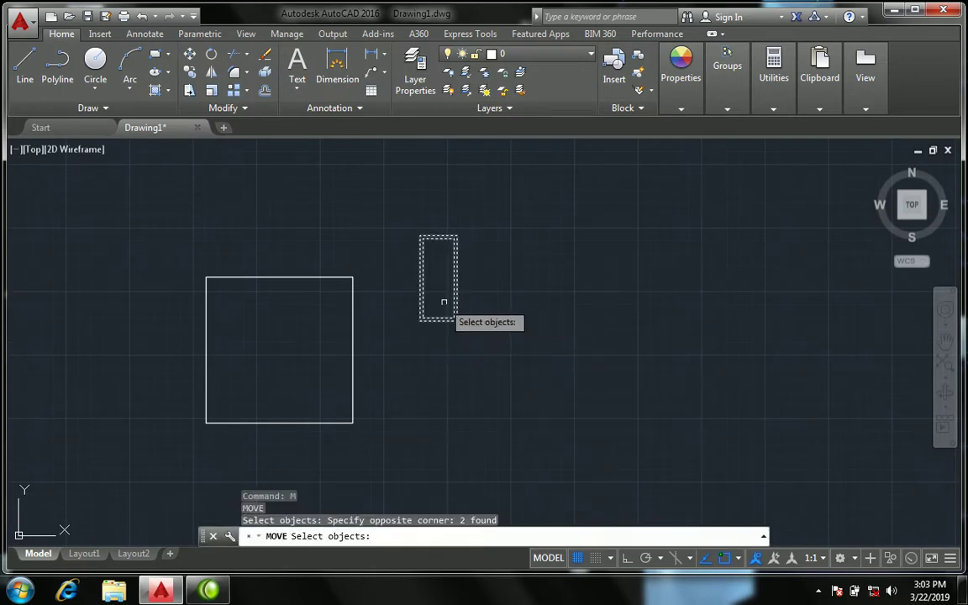
pyautogui.press('Return')
pyautogui.scroll(4, 444, 304)
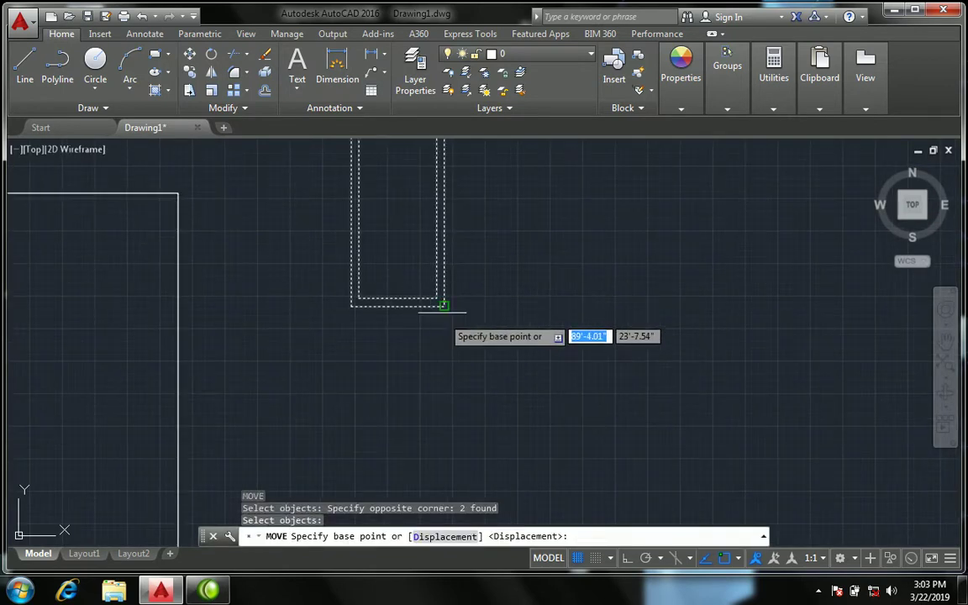
pyautogui.click(444, 305)
pyautogui.scroll(-4, 448, 298)
pyautogui.scroll(4, 344, 401)
pyautogui.scroll(4, 344, 401)
pyautogui.click(392, 375)
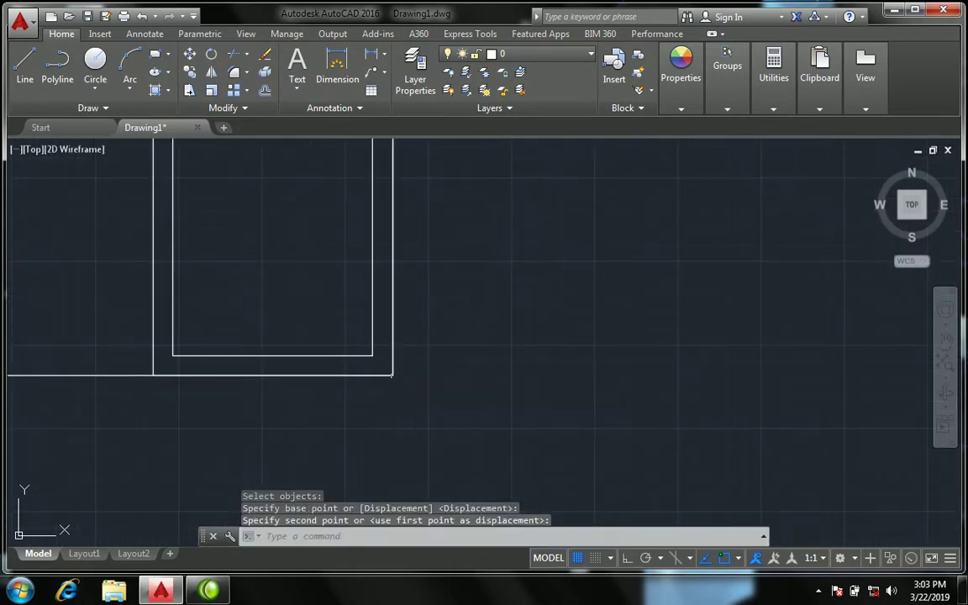
pyautogui.scroll(-4, 457, 386)
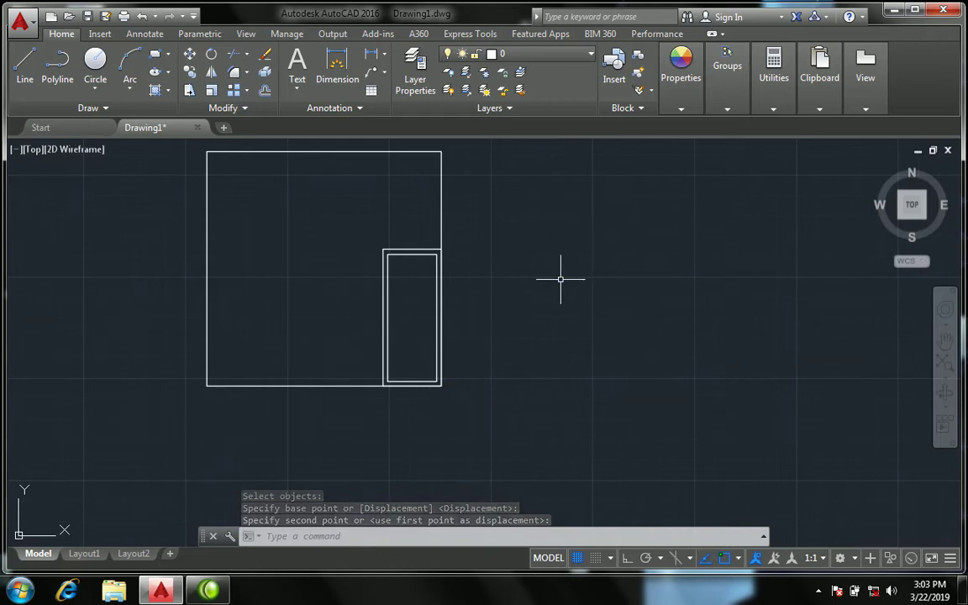
# - Draw a rectangle right of the house sized @4' by 4 for the window
pyautogui.write('r')
pyautogui.press('Return')
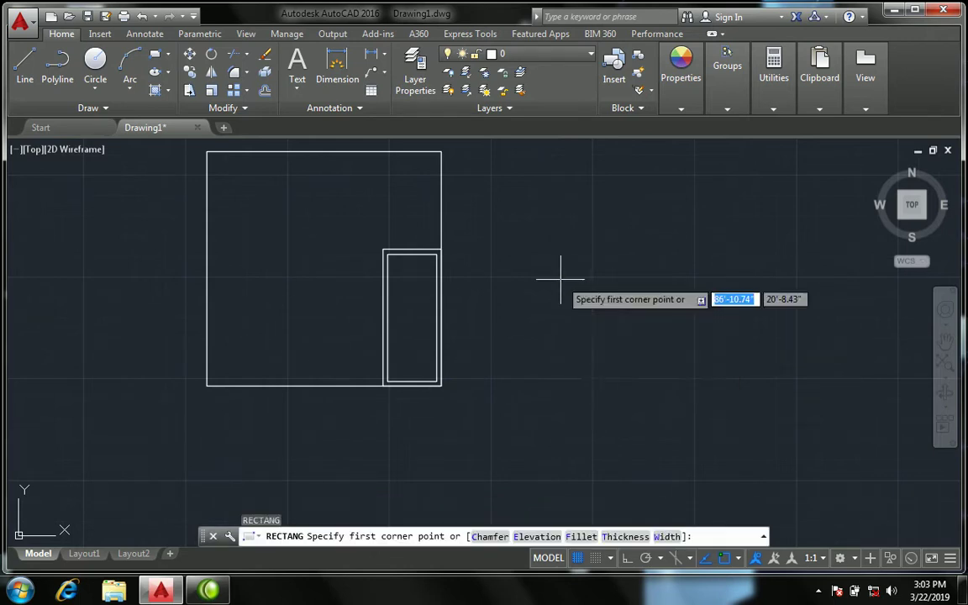
pyautogui.click(536, 235)
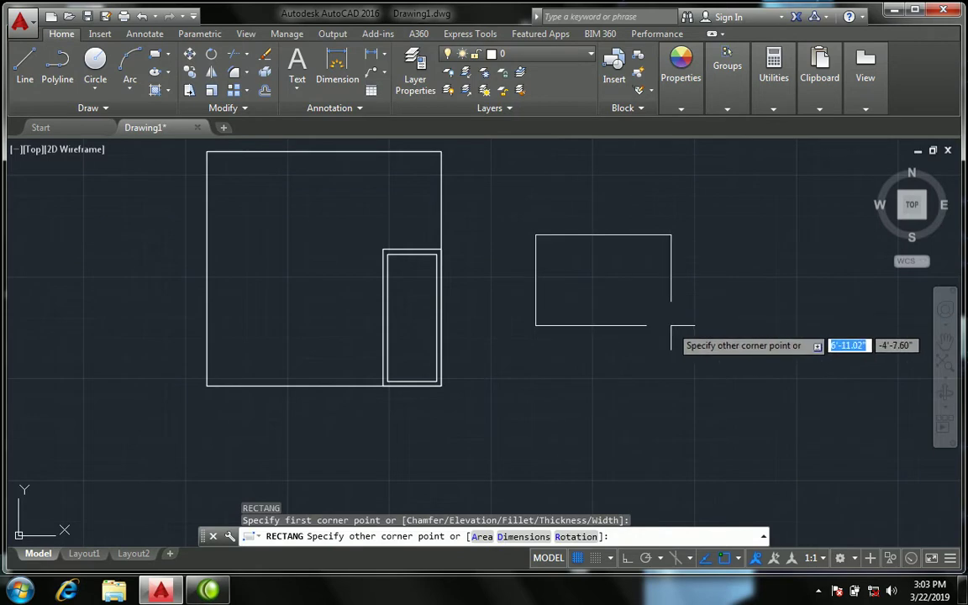
pyautogui.write('@')
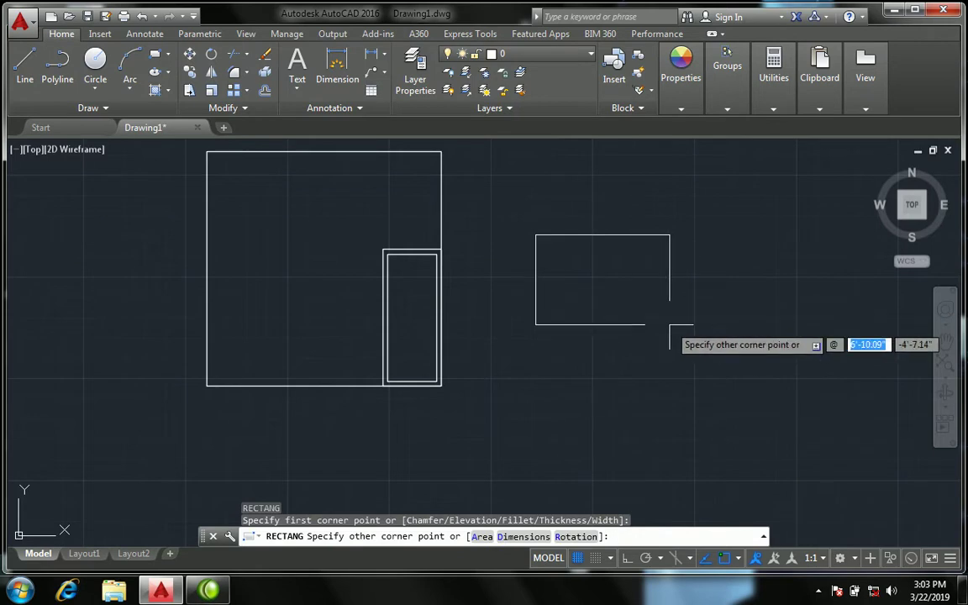
pyautogui.write("4'")
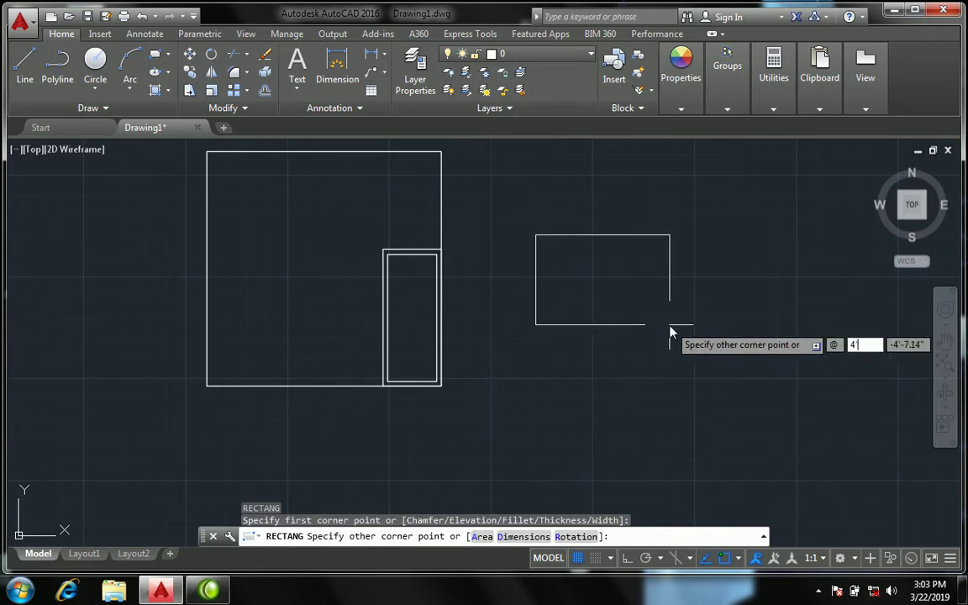
pyautogui.press('Tab')
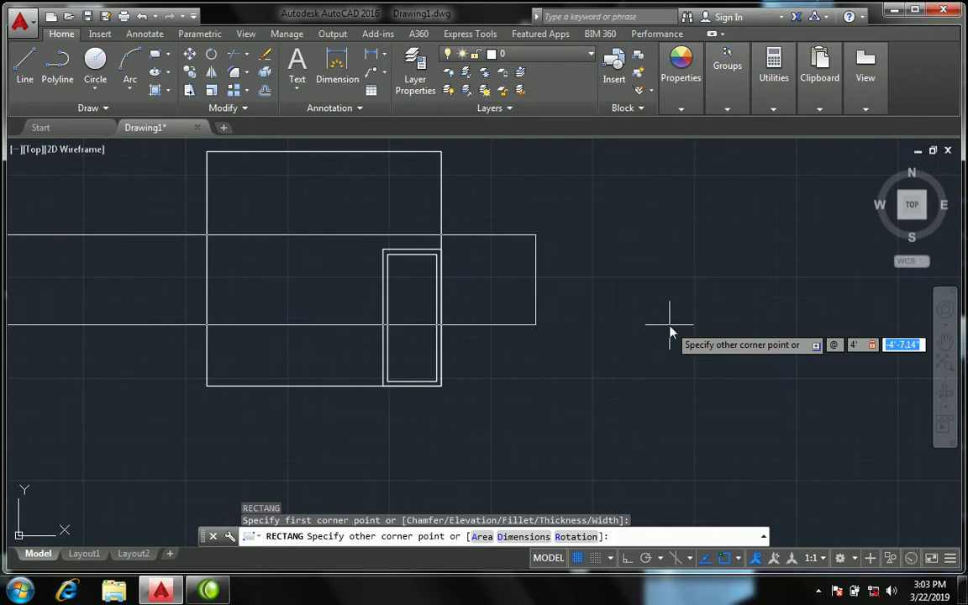
pyautogui.write('4')
pyautogui.press('Return')
pyautogui.scroll(-4, 620, 303)
pyautogui.scroll(4, 566, 335)
pyautogui.scroll(2, 587, 272)
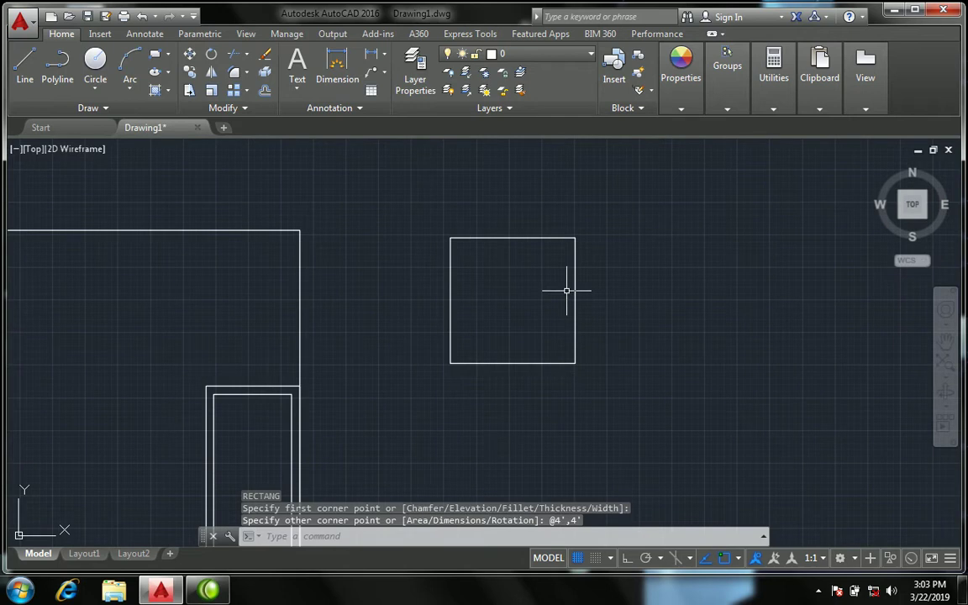
# - Offset the window square 3 inward to create an inner frame
pyautogui.write('o')
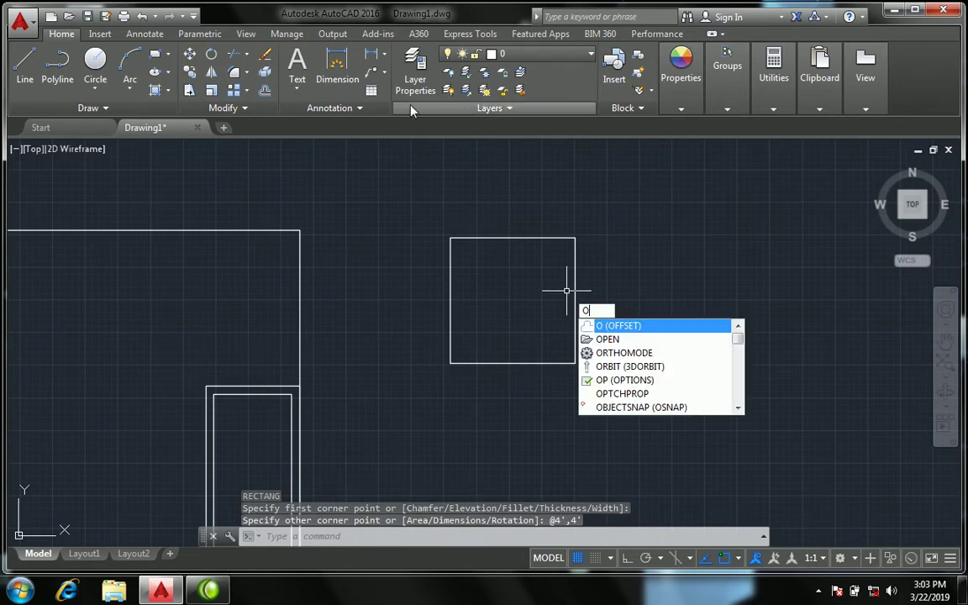
pyautogui.press('Return')
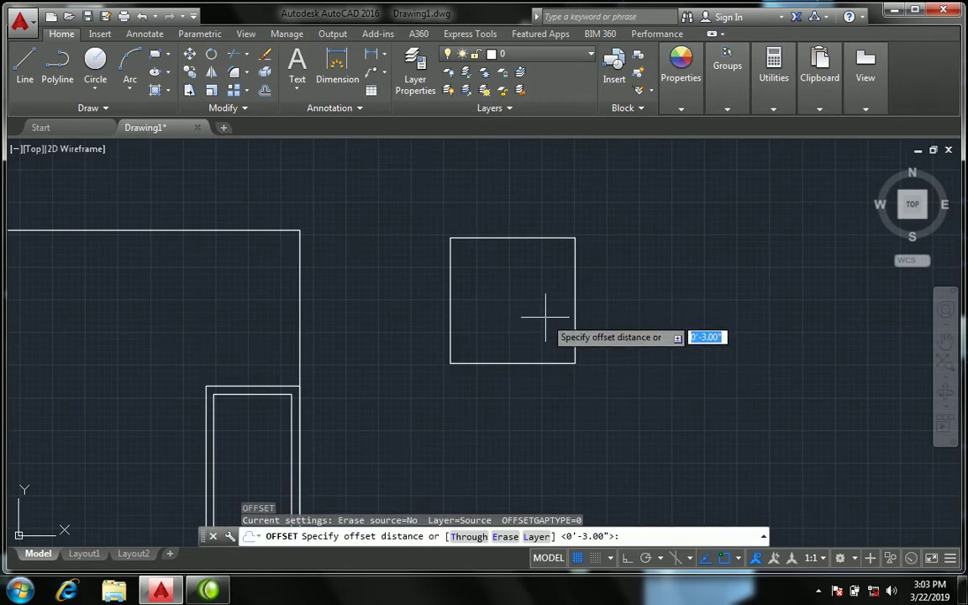
pyautogui.write('3')
pyautogui.press('Return')
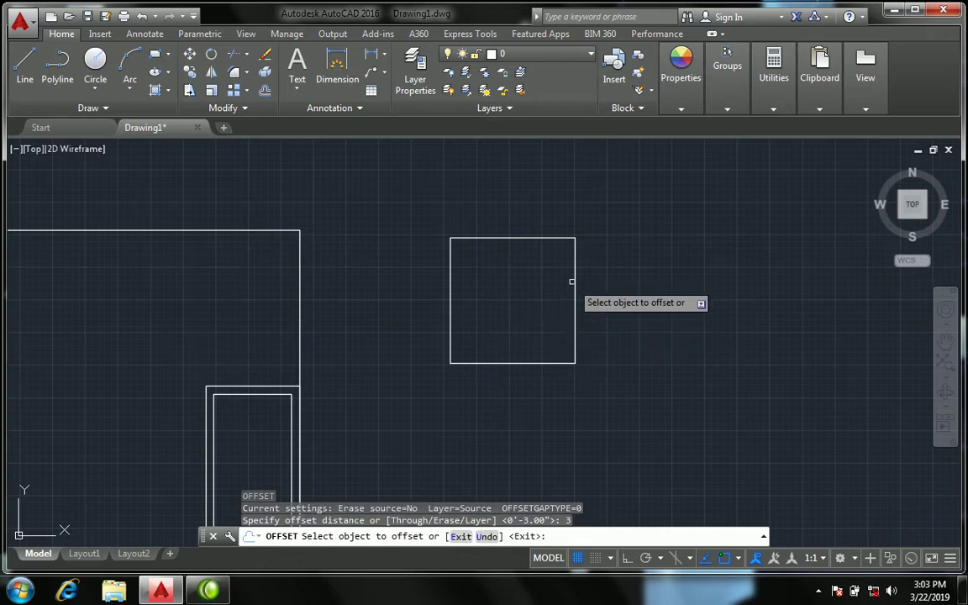
pyautogui.click(575, 278)
pyautogui.click(554, 338)
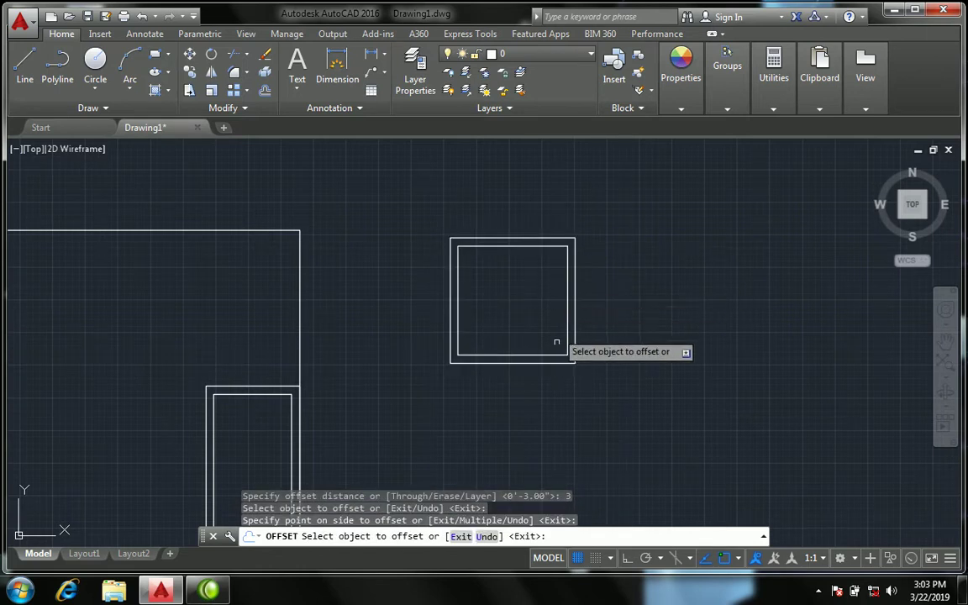
pyautogui.press('Escape')
pyautogui.scroll(2, 550, 348)
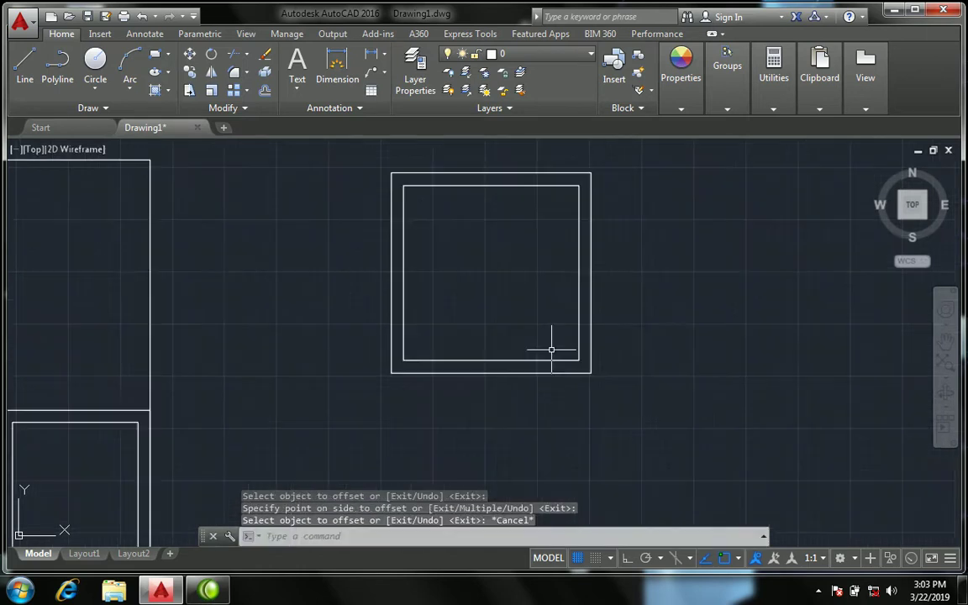
# - Draw a vertical divider line between the inner square's bottom and top midpoints
pyautogui.write('l')
pyautogui.press('Return')
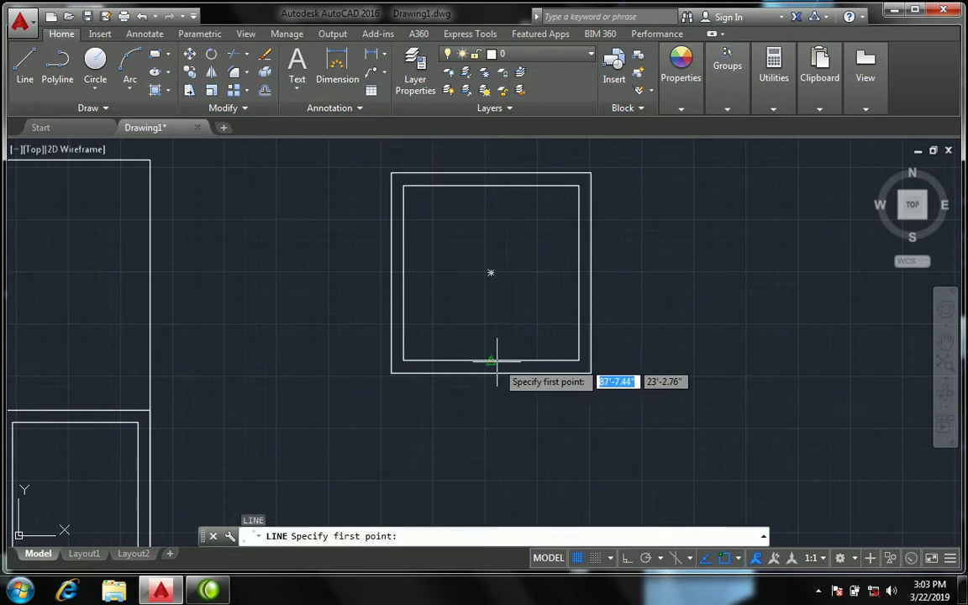
pyautogui.click(490, 361)
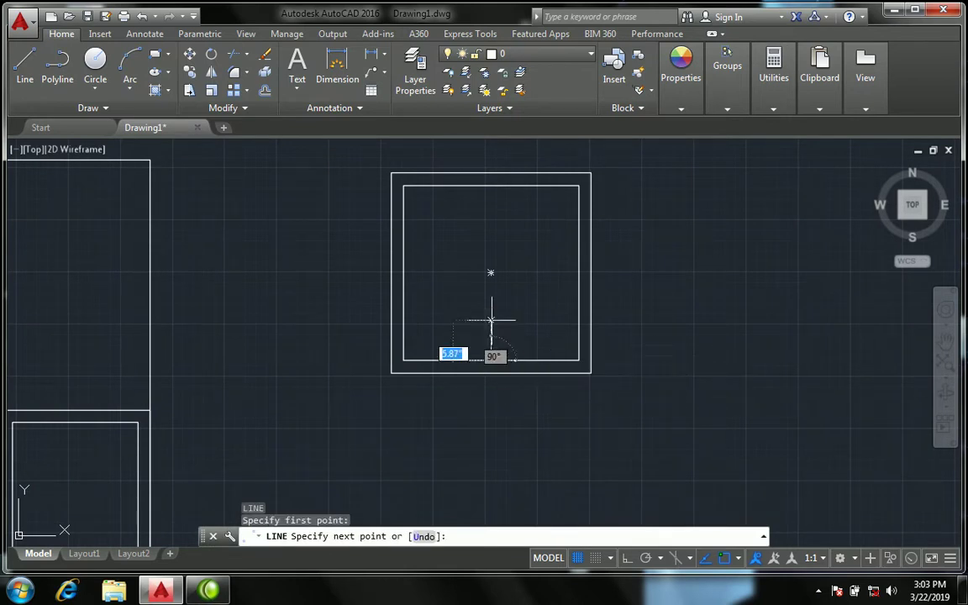
pyautogui.click(491, 187)
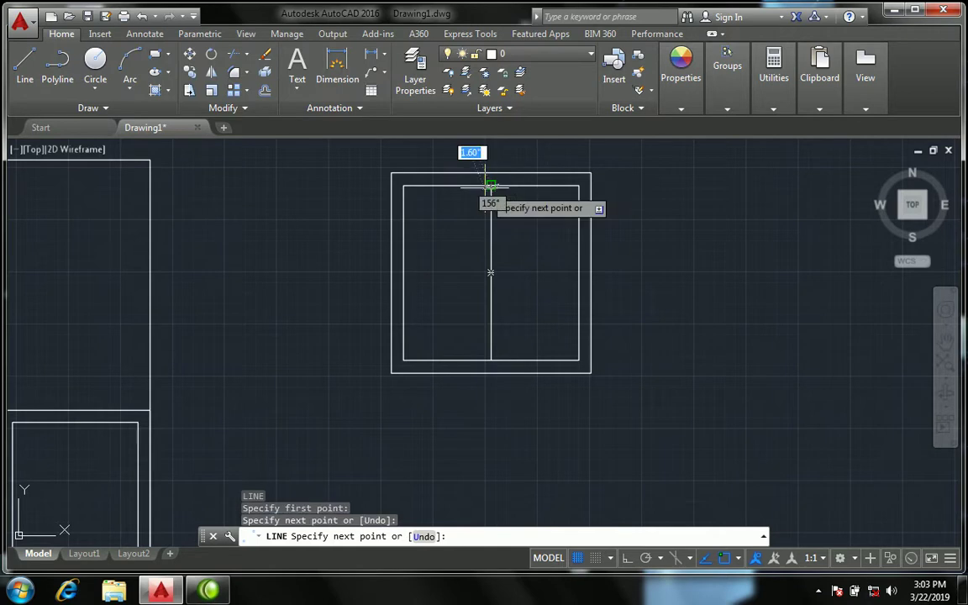
pyautogui.press('Return')
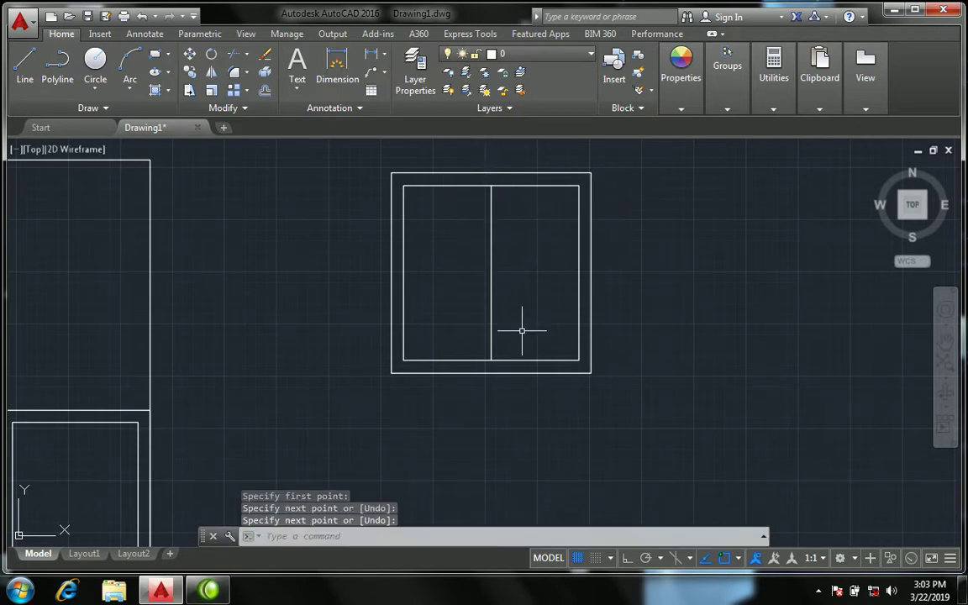
# - Offset the centre divider line by 1 to create parallel copies
pyautogui.write('o')
pyautogui.press('Return')
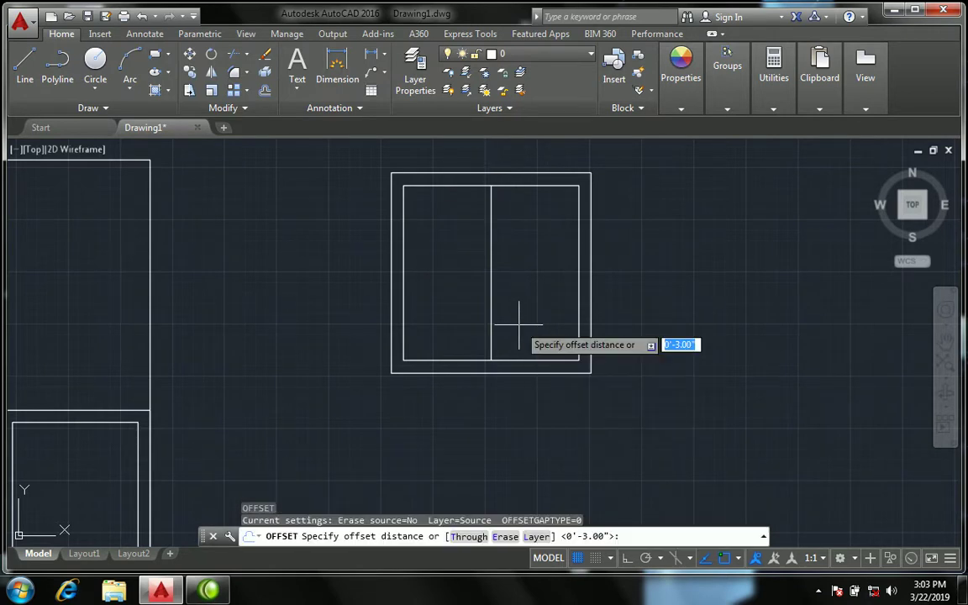
pyautogui.write('1')
pyautogui.press('Return')
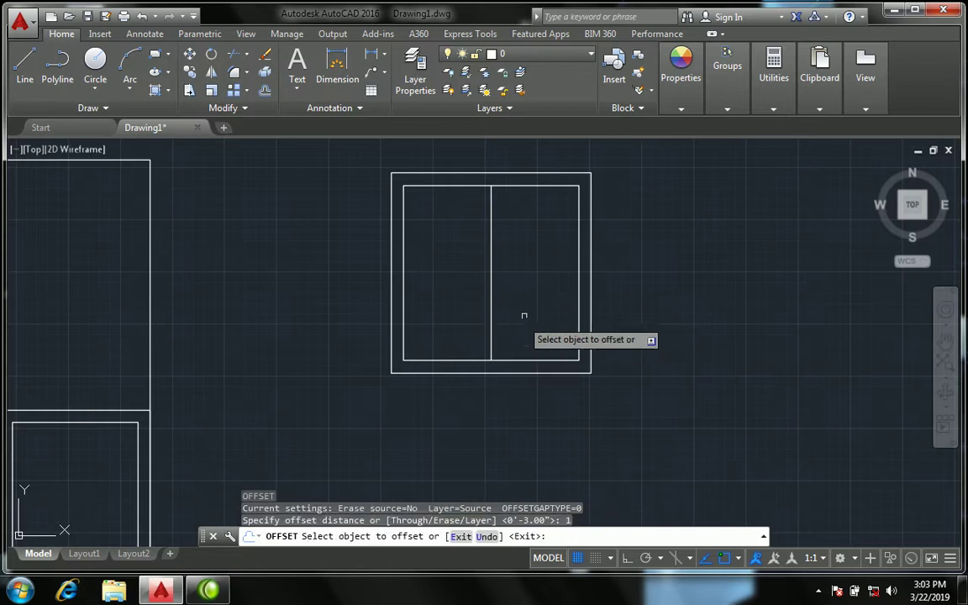
pyautogui.click(494, 267)
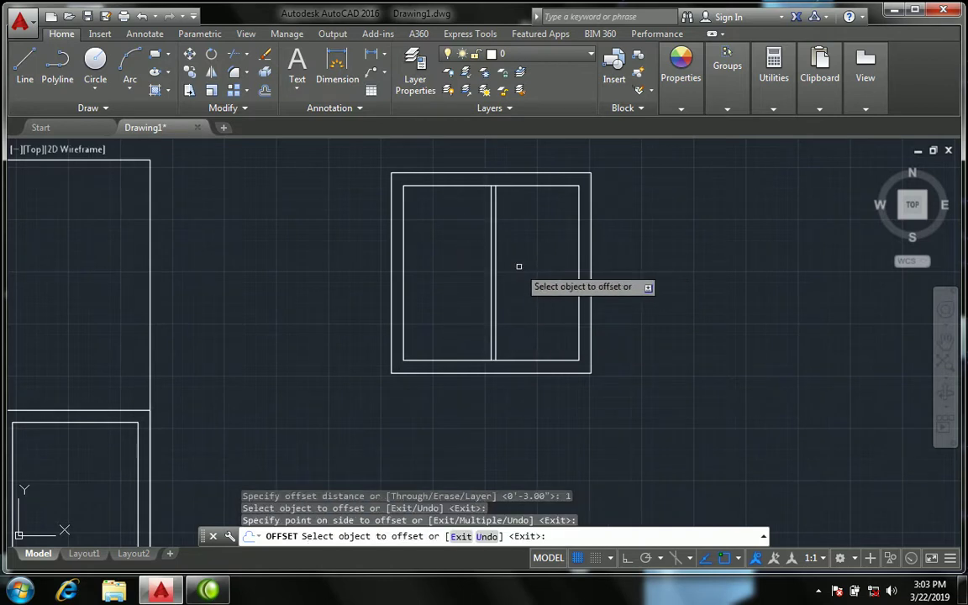
pyautogui.scroll(2, 516, 269)
pyautogui.click(471, 273)
pyautogui.click(452, 267)
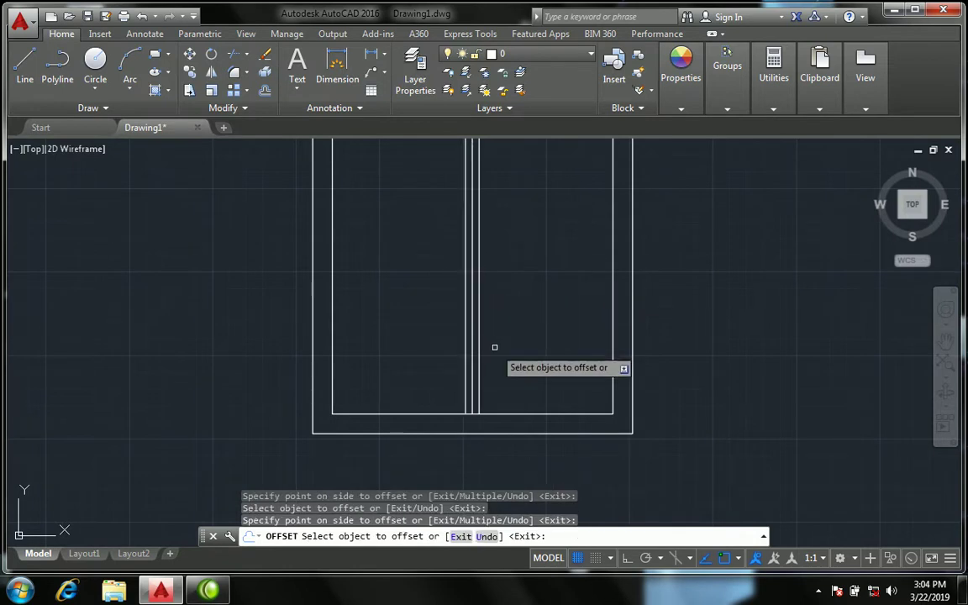
pyautogui.press('Escape')
pyautogui.scroll(4, 479, 279)
# - Delete the extra middle divider, leaving two lines 1 apart
pyautogui.click(435, 290)
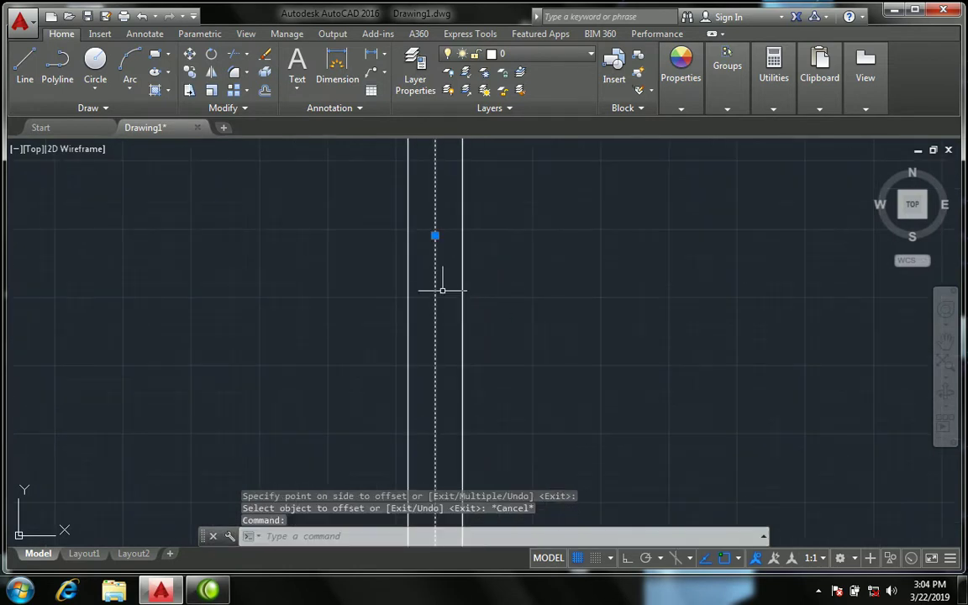
pyautogui.press('Delete')
pyautogui.scroll(-1, 484, 304)
pyautogui.scroll(-2, 484, 305)
pyautogui.scroll(-1, 489, 293)
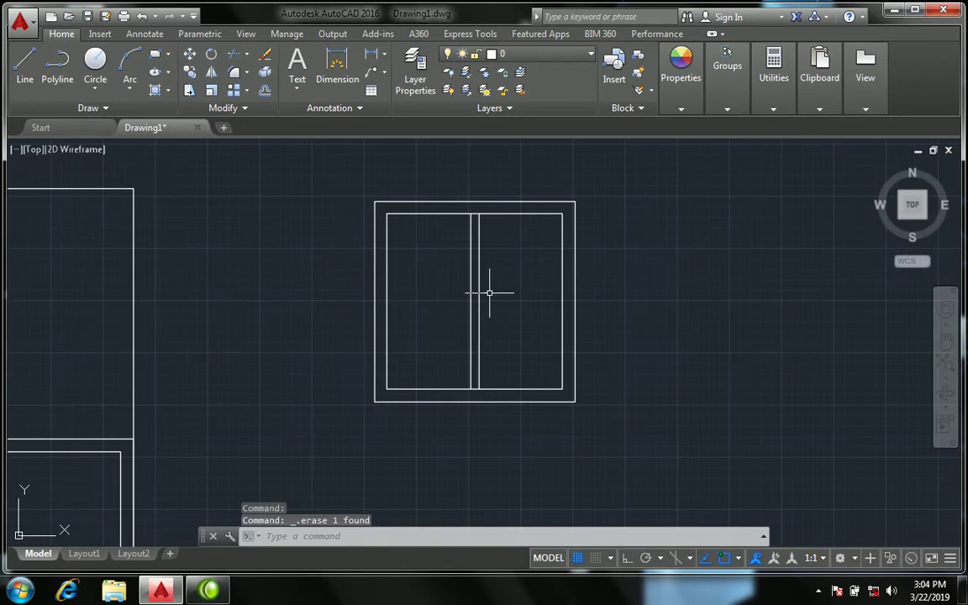
pyautogui.scroll(-4, 489, 293)
pyautogui.scroll(2, 489, 292)
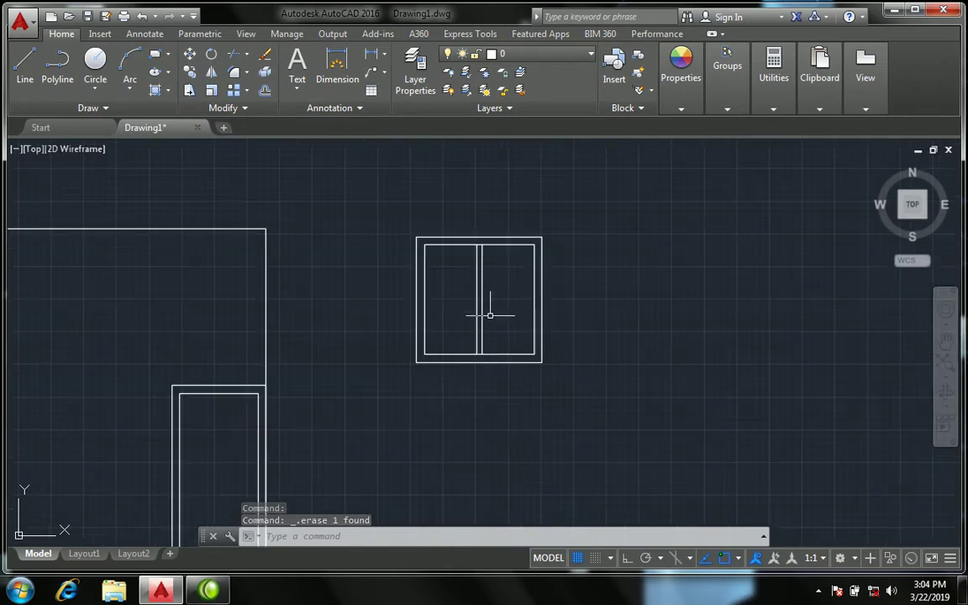
pyautogui.scroll(-2, 490, 315)
# - Move the window's four lines by its top-right corner into the house wall outline
pyautogui.write('m')
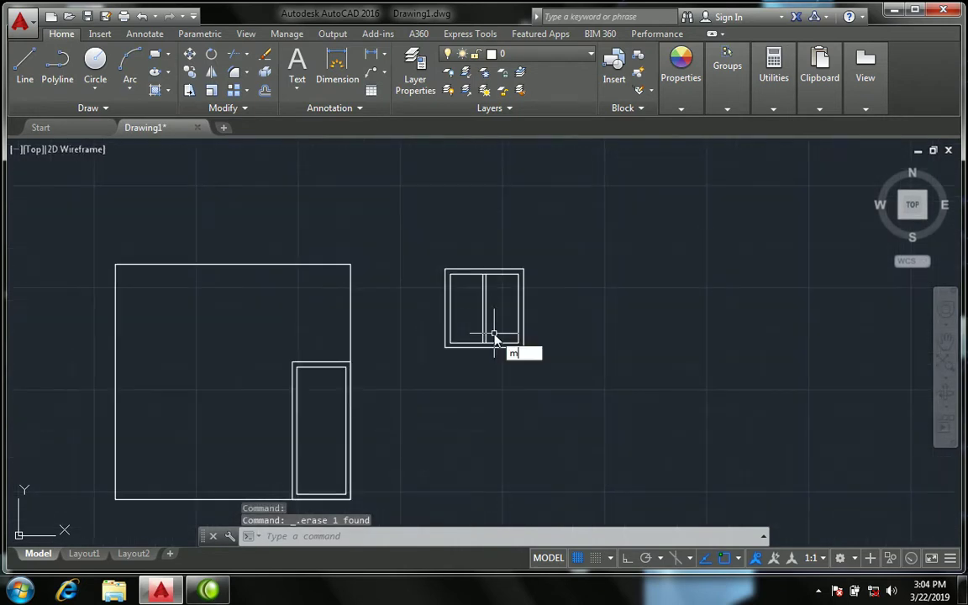
pyautogui.press('Return')
pyautogui.click(530, 364)
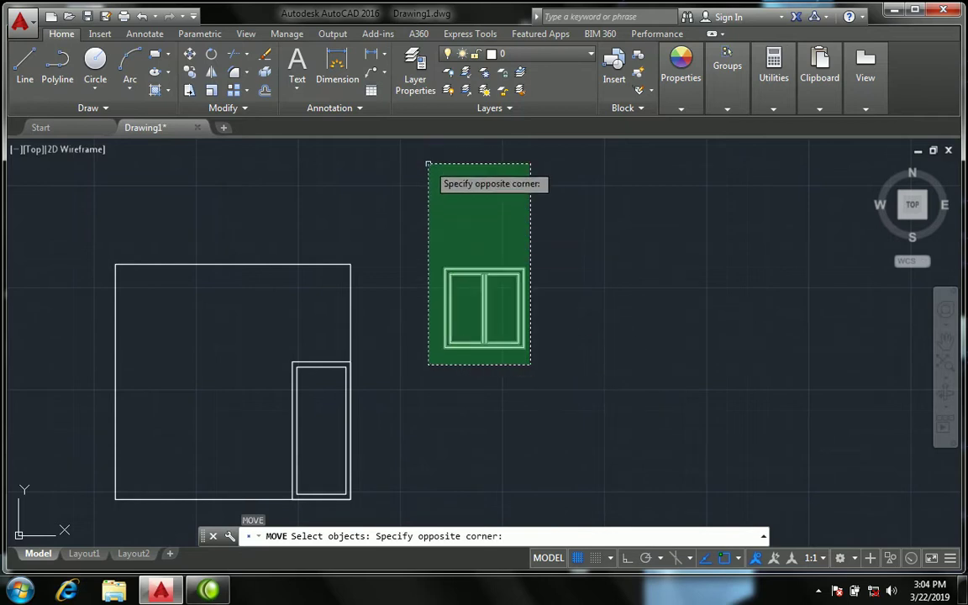
pyautogui.click(427, 162)
pyautogui.press('Return')
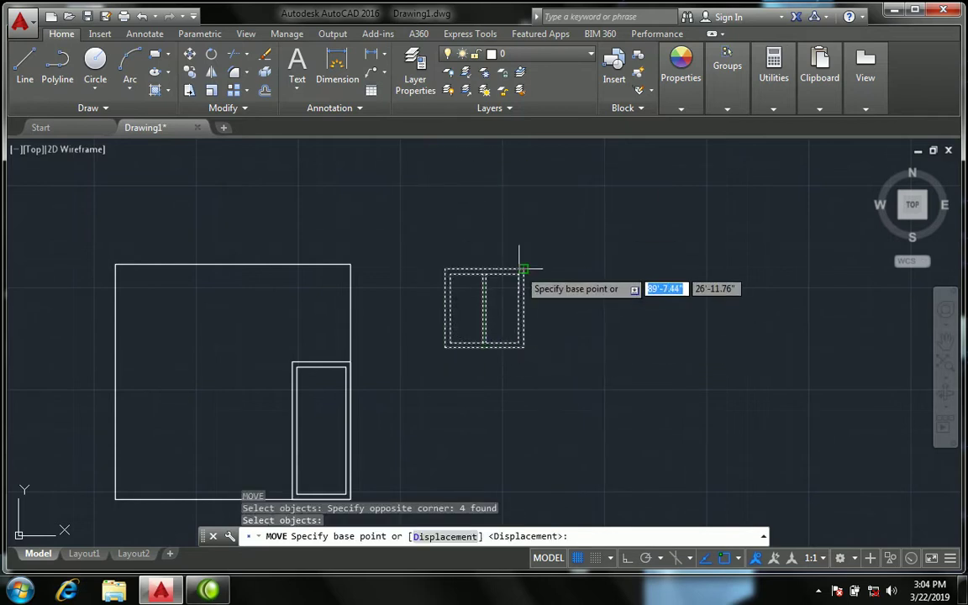
pyautogui.click(520, 269)
pyautogui.scroll(4, 209, 376)
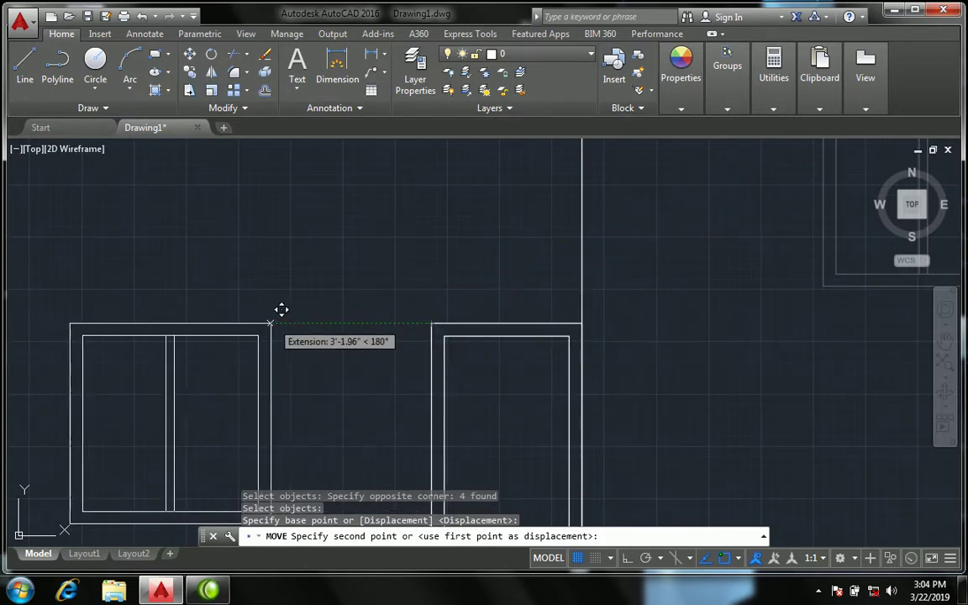
pyautogui.click(214, 322)
pyautogui.scroll(-3, 428, 345)
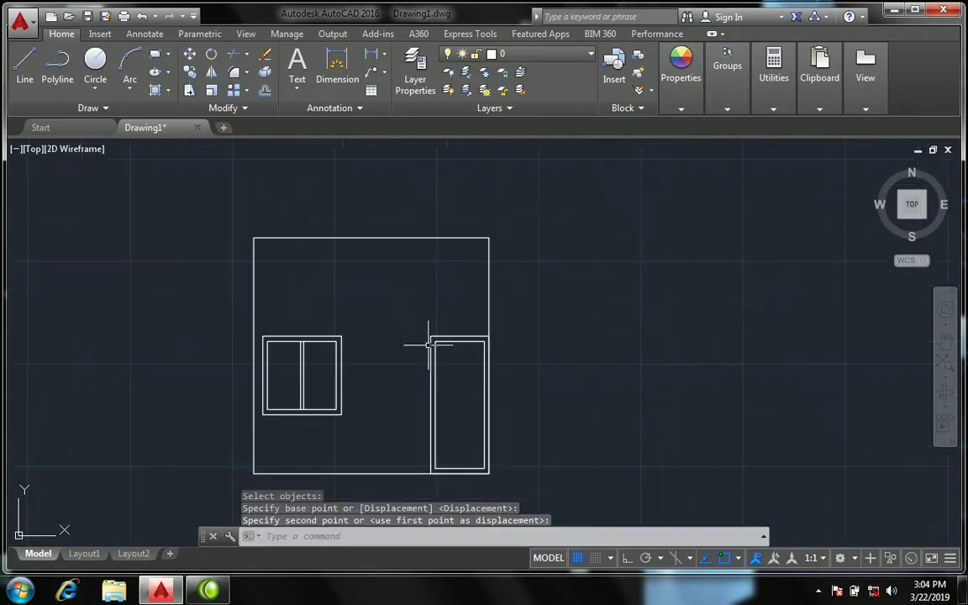
pyautogui.scroll(4, 391, 353)
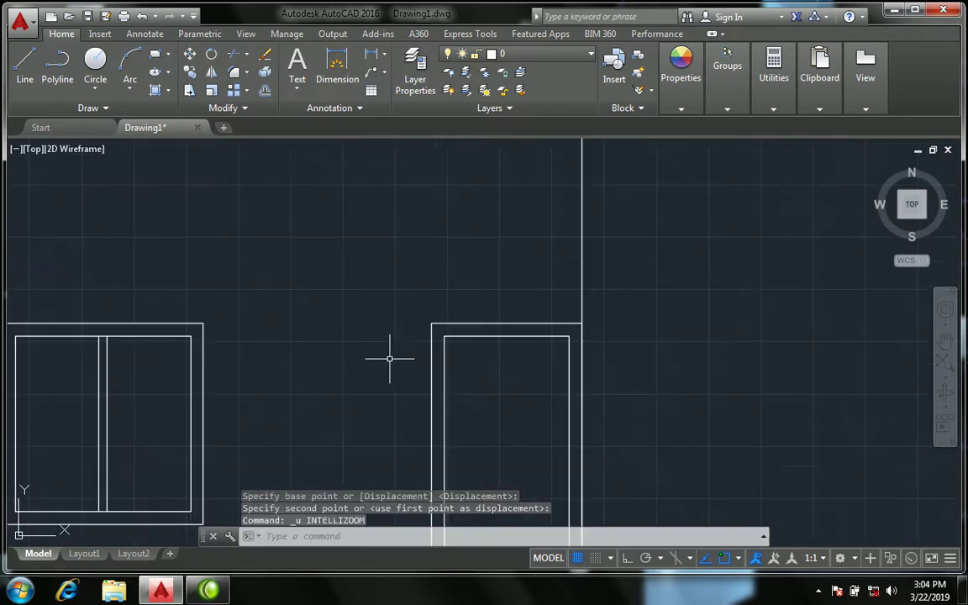
pyautogui.scroll(-2, 389, 363)
pyautogui.scroll(-4, 299, 336)
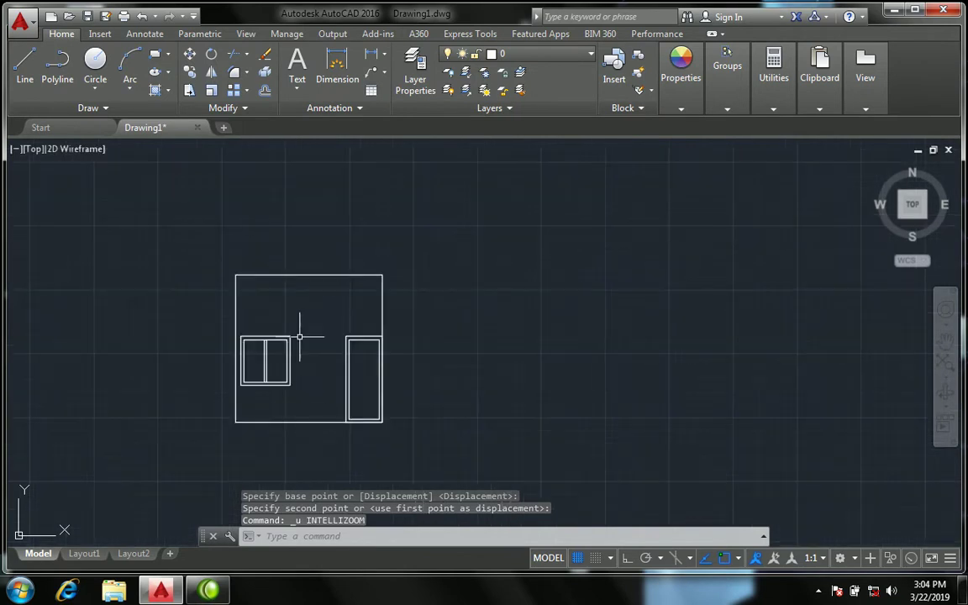
pyautogui.write('m')
# - Move the window again so it sits inside the wall, left of the door
pyautogui.press('Return')
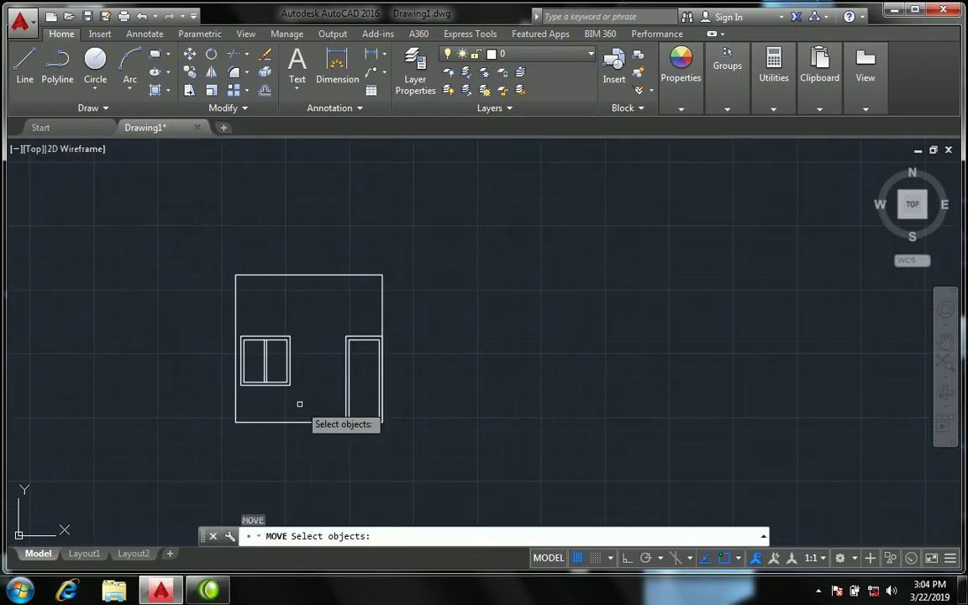
pyautogui.click(296, 392)
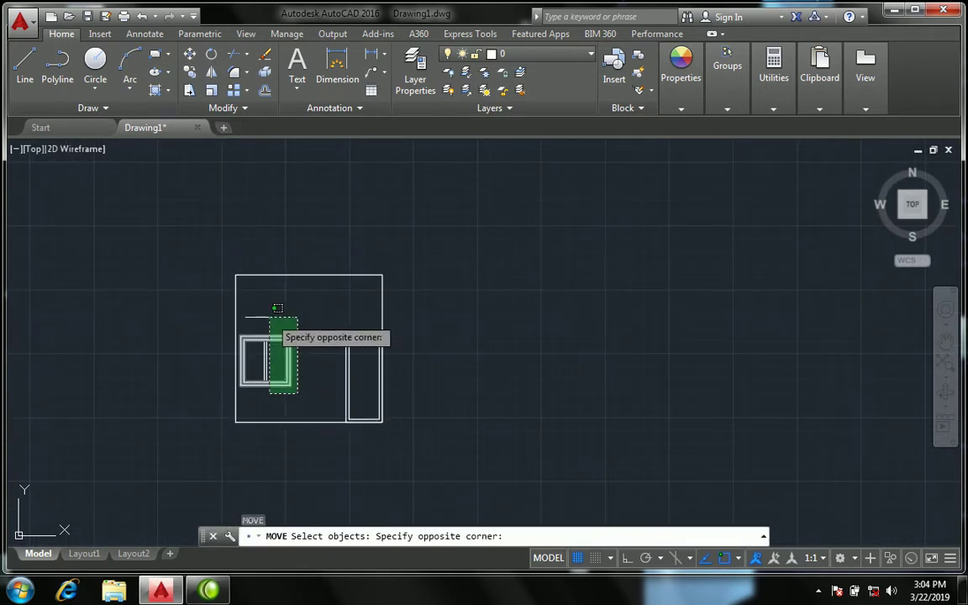
pyautogui.click(268, 310)
pyautogui.press('Return')
pyautogui.scroll(4, 287, 330)
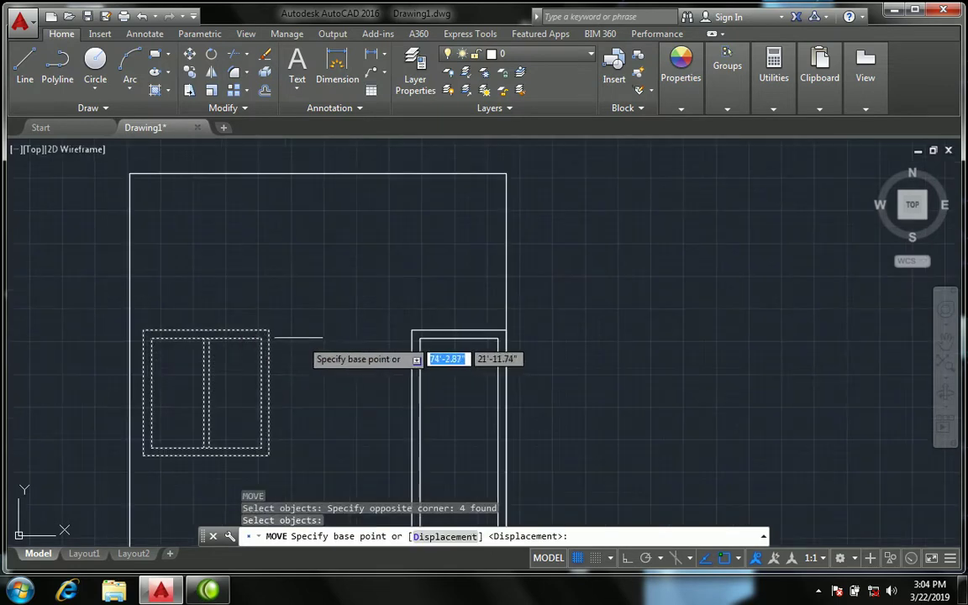
pyautogui.click(268, 330)
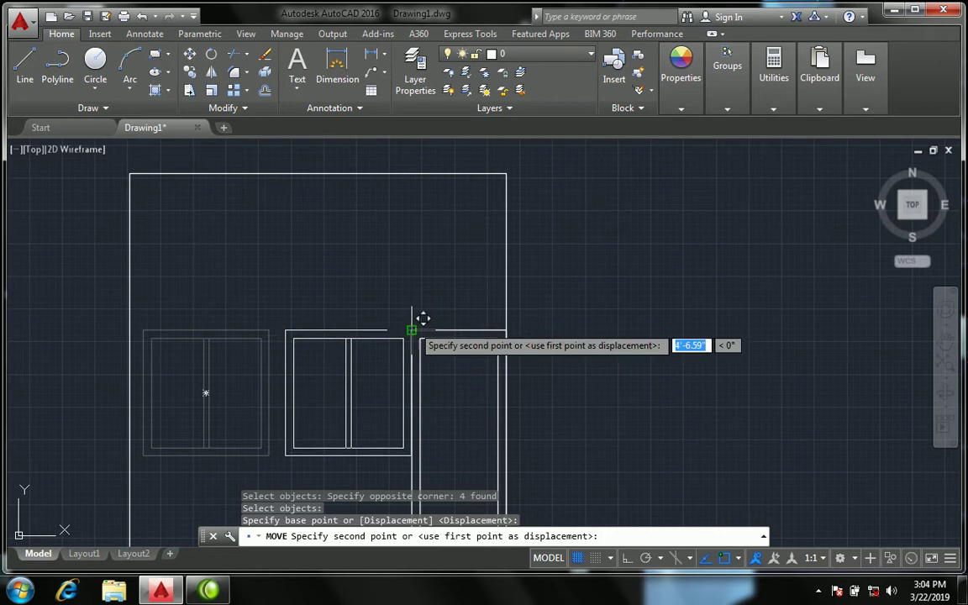
pyautogui.scroll(2, 428, 332)
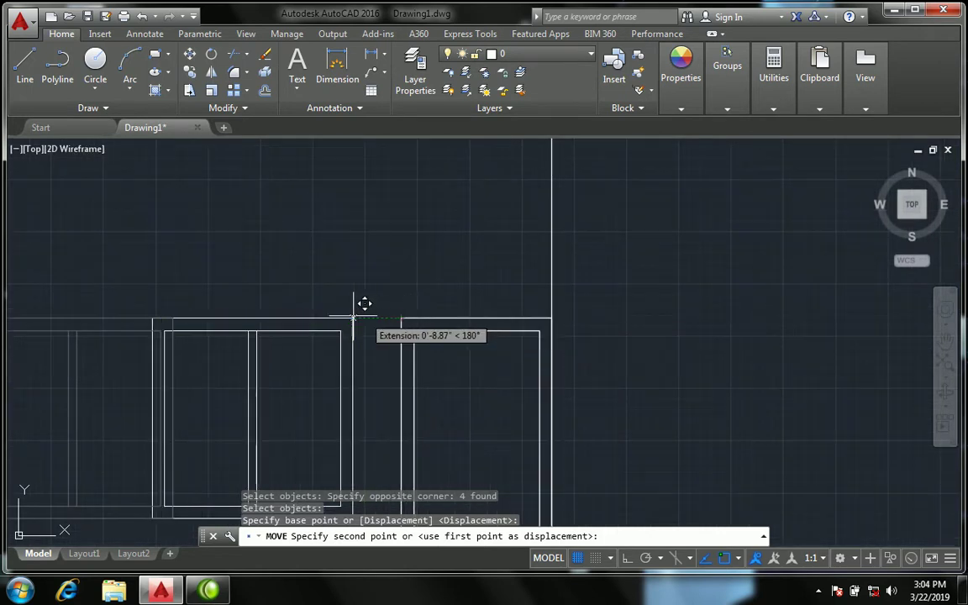
pyautogui.click(299, 316)
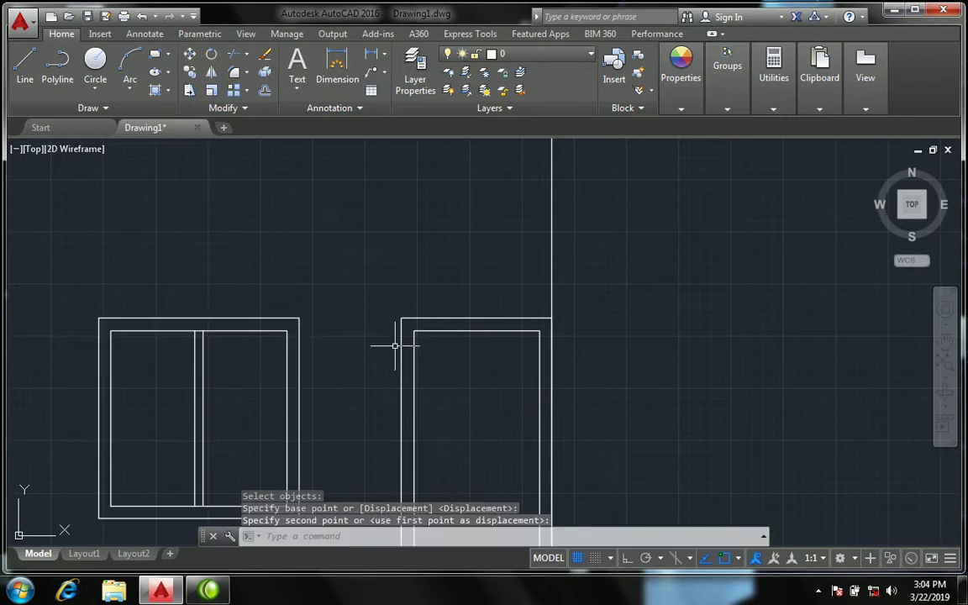
pyautogui.scroll(-2, 395, 346)
pyautogui.scroll(-5, 407, 316)
pyautogui.scroll(3, 411, 345)
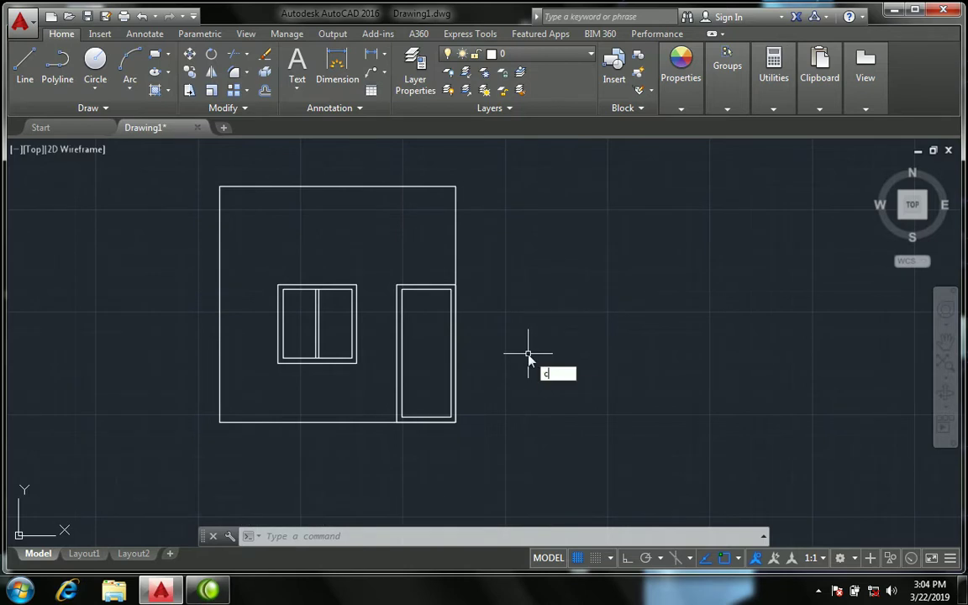
# - Draw a 1' radius circle, by centre and radius, to the right of the house
pyautogui.press('Return')
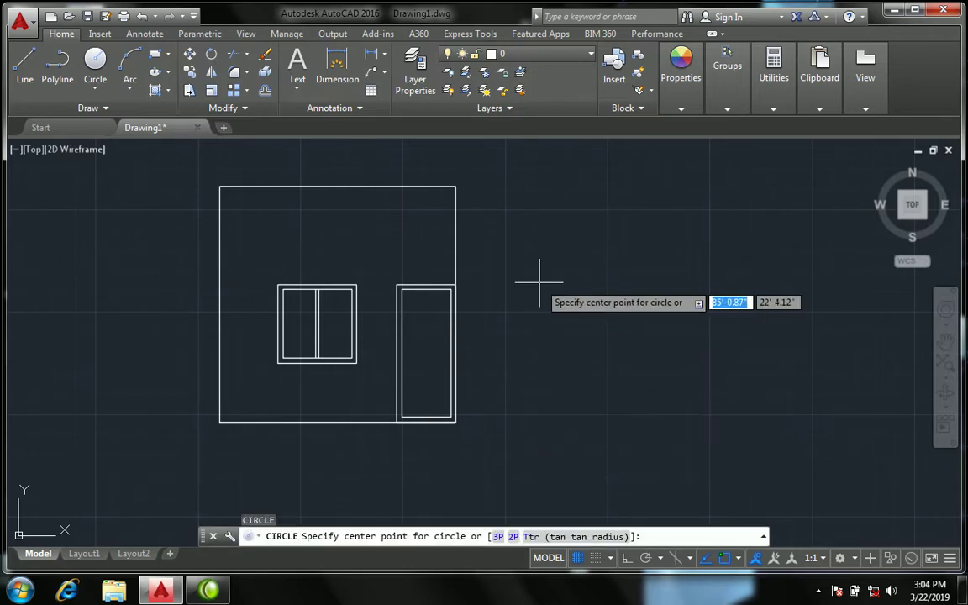
pyautogui.press('Escape')
pyautogui.click(95, 90)
pyautogui.click(109, 113)
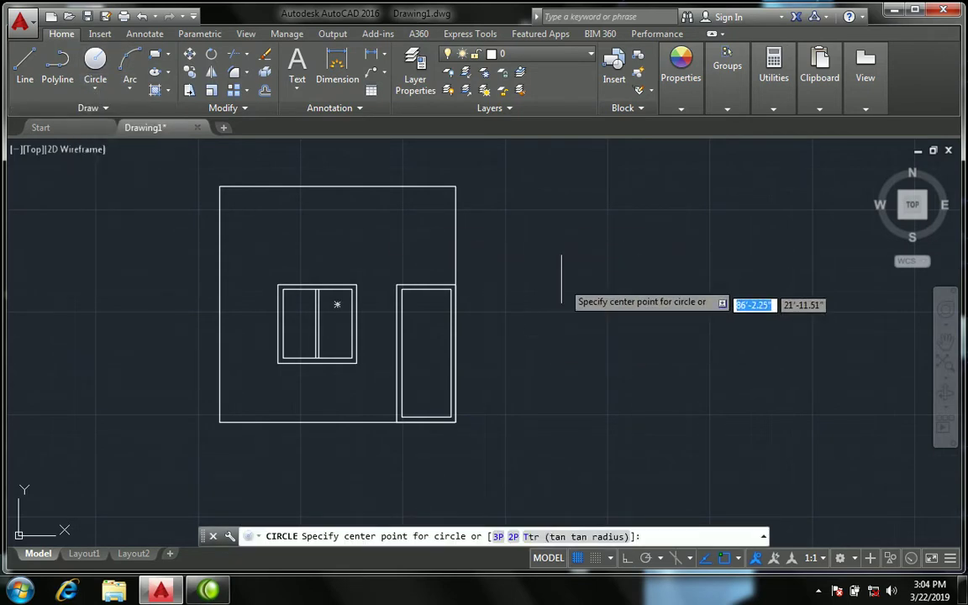
pyautogui.click(557, 262)
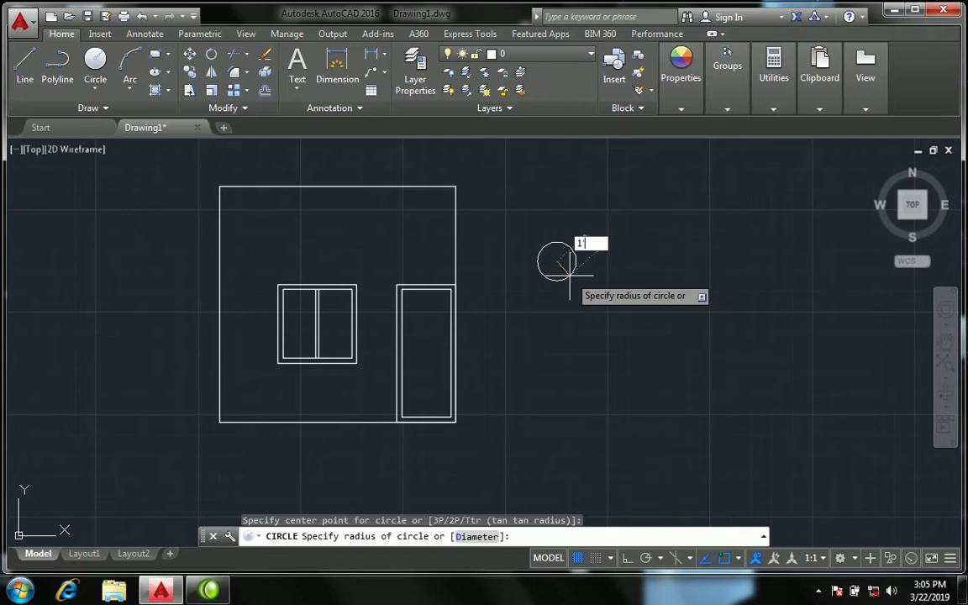
pyautogui.press('Return')
pyautogui.scroll(2, 563, 259)
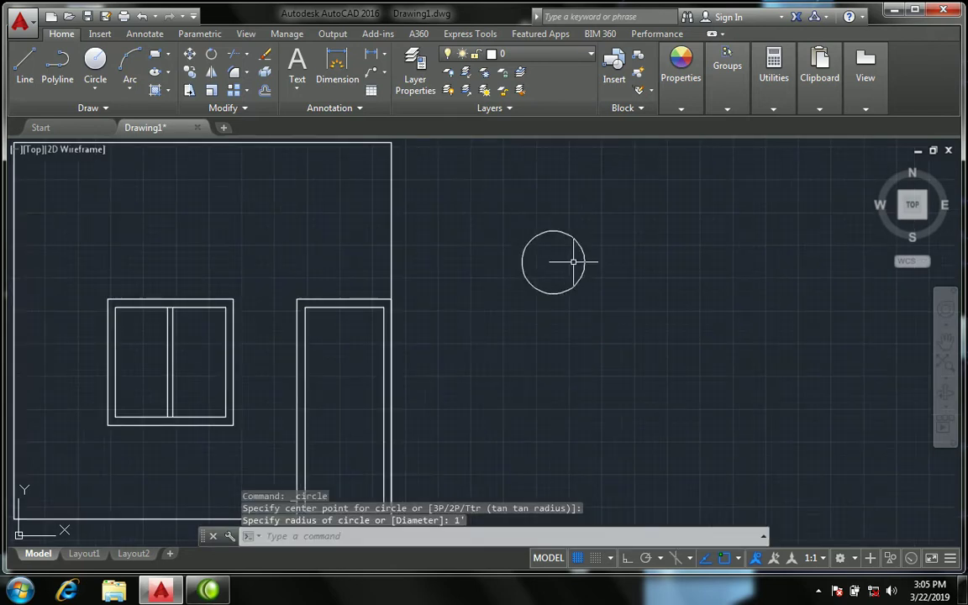
pyautogui.write('o')
# - Offset the circle 3" inward to create a concentric inner circle
pyautogui.press('Return')
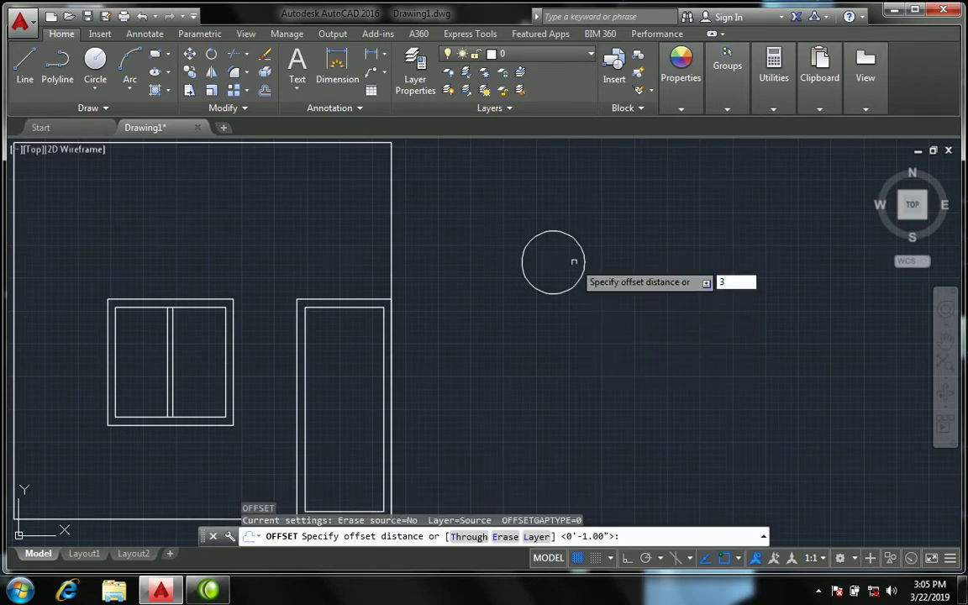
pyautogui.press('Return')
pyautogui.click(582, 263)
pyautogui.click(574, 261)
pyautogui.scroll(-2, 571, 261)
pyautogui.press('Escape')
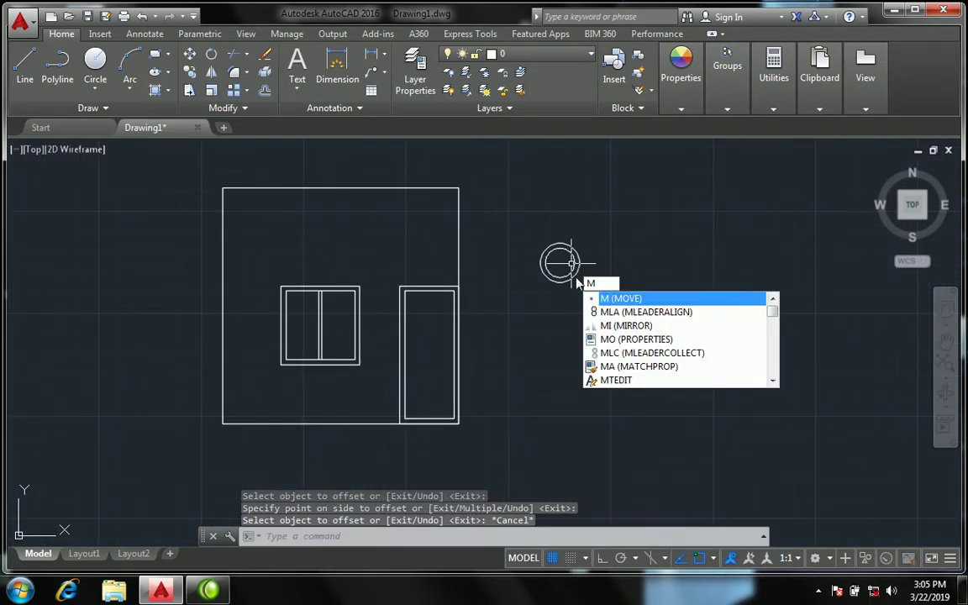
pyautogui.press('Return')
pyautogui.click(574, 304)
pyautogui.click(546, 238)
pyautogui.press('Return')
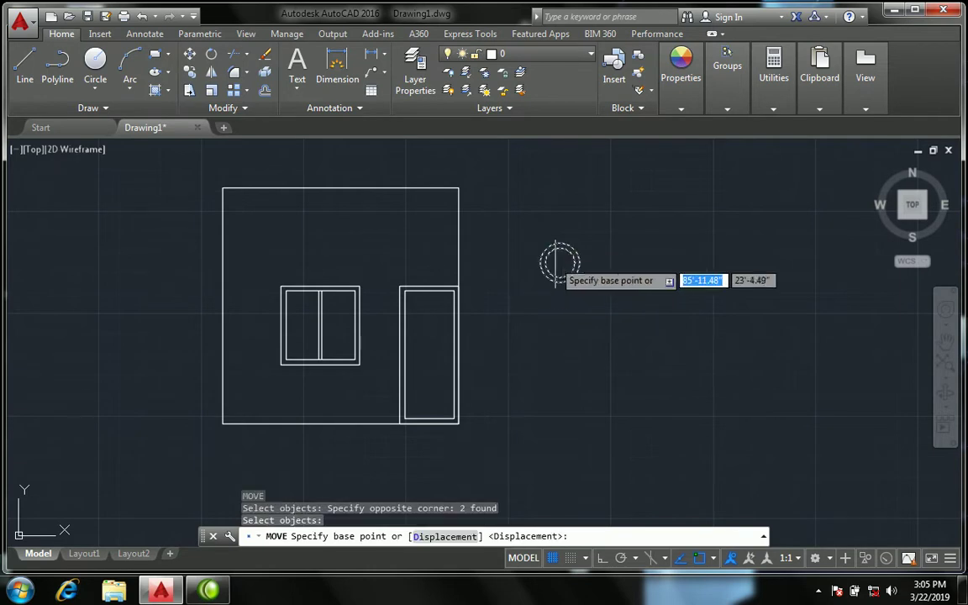
pyautogui.click(557, 261)
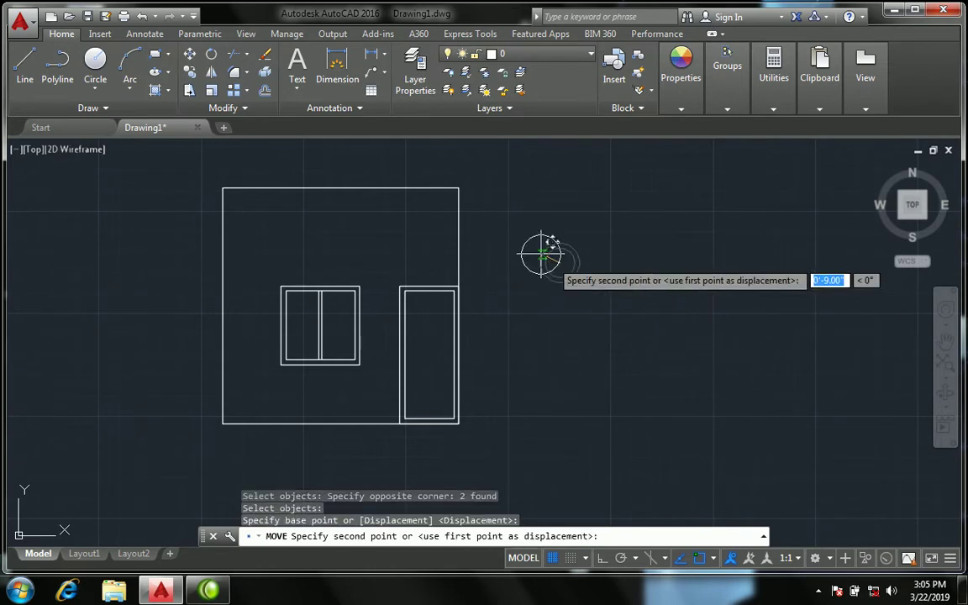
pyautogui.click(423, 226)
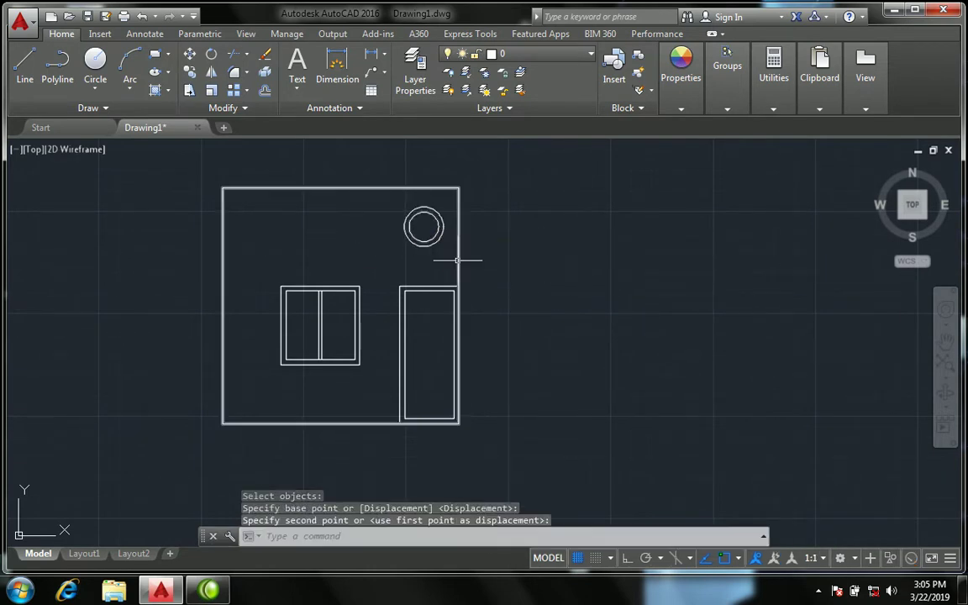
pyautogui.scroll(-2, 518, 299)
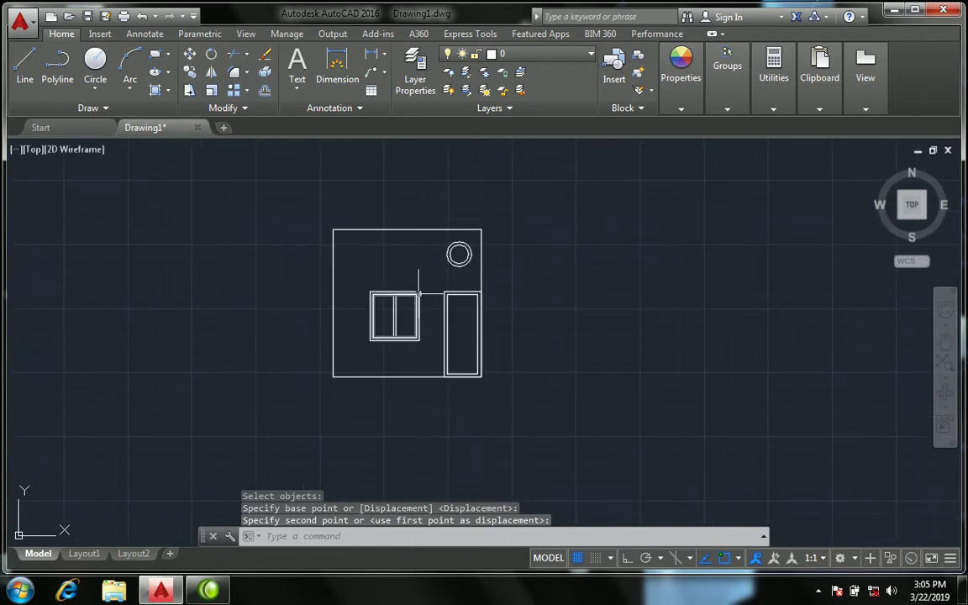
pyautogui.press('Escape')
pyautogui.scroll(-2, 430, 301)
pyautogui.scroll(4, 404, 318)
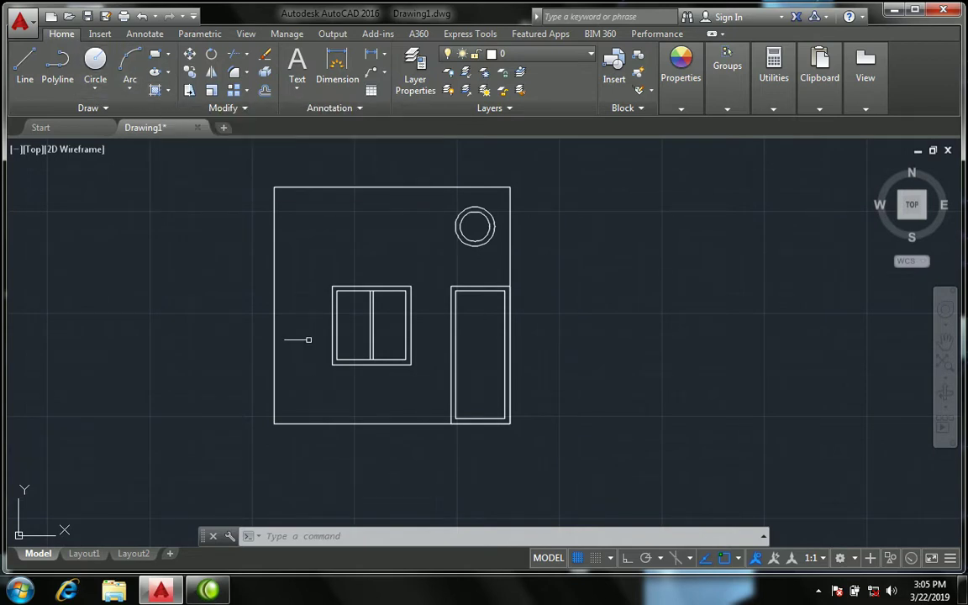
pyautogui.scroll(-2, 284, 331)
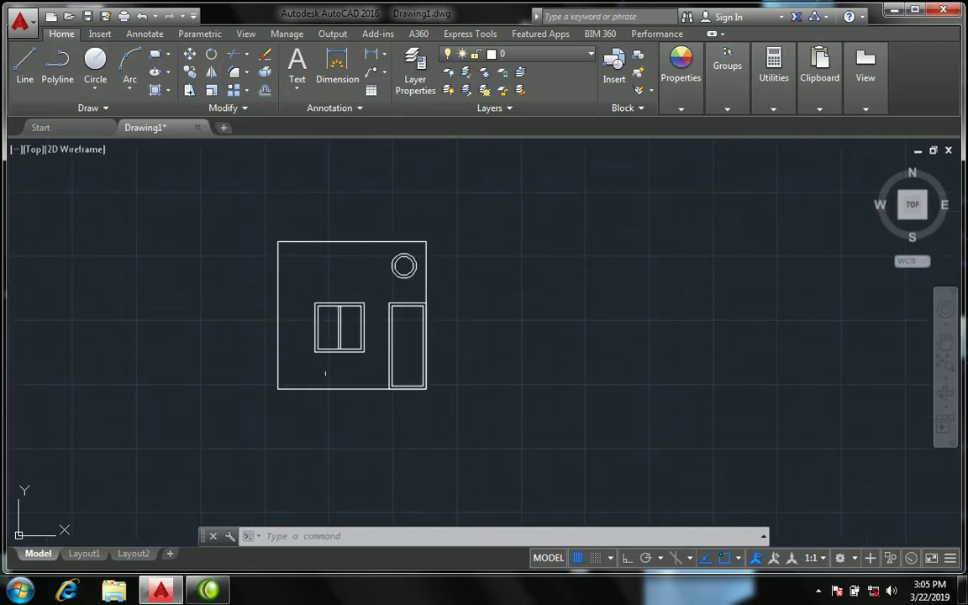
pyautogui.scroll(2, 333, 370)
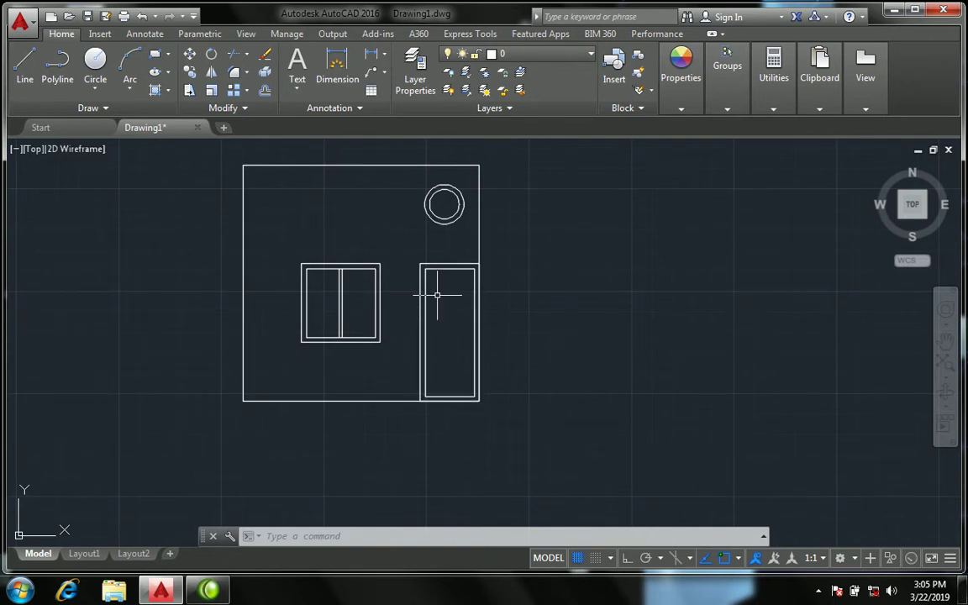
pyautogui.scroll(2, 434, 291)
pyautogui.write('P')
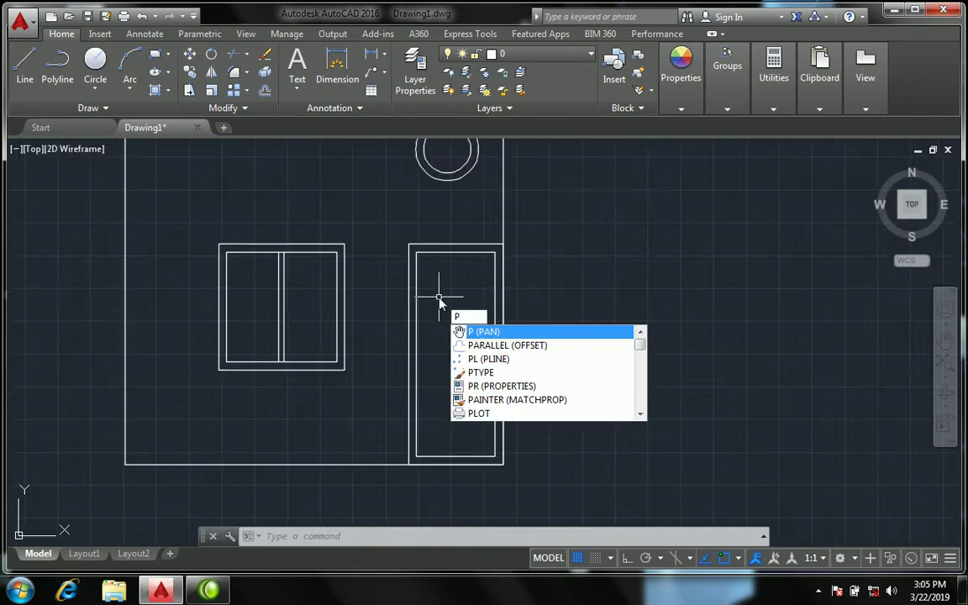
pyautogui.write('l')
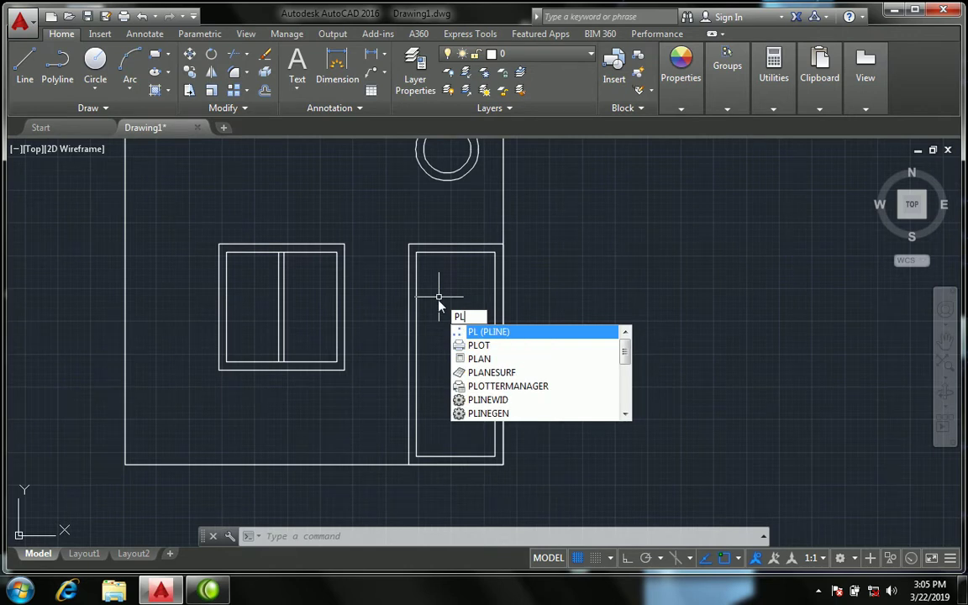
# - Draw a polyline from the door's top-left corner, angling down-right, then straight down to the door bottom
pyautogui.press('Escape')
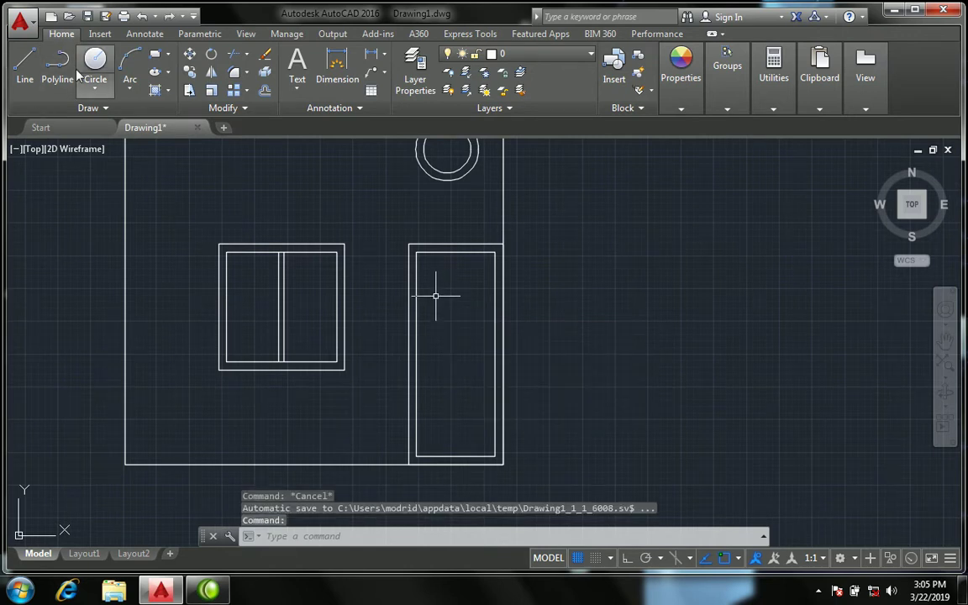
pyautogui.click(66, 75)
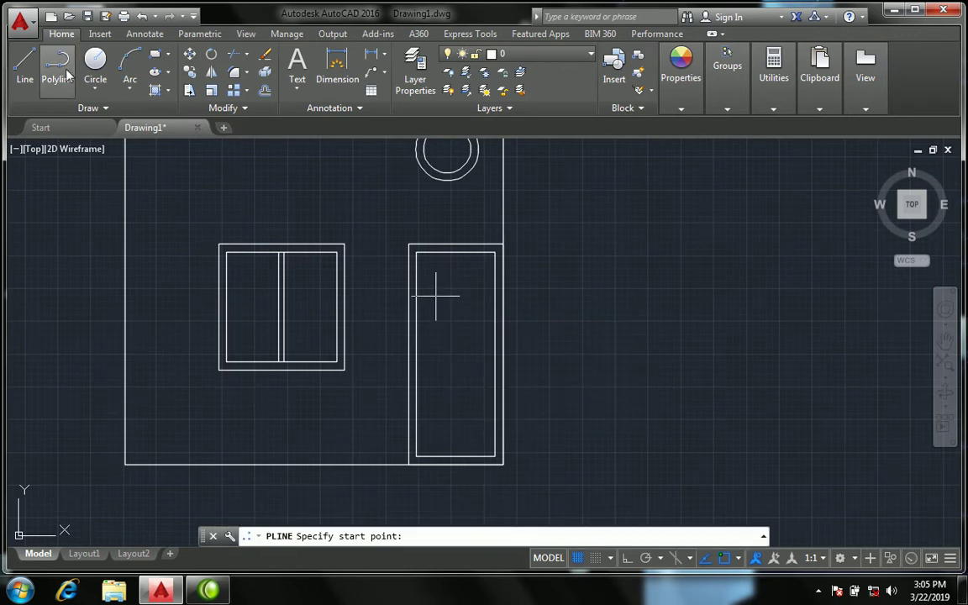
pyautogui.click(415, 251)
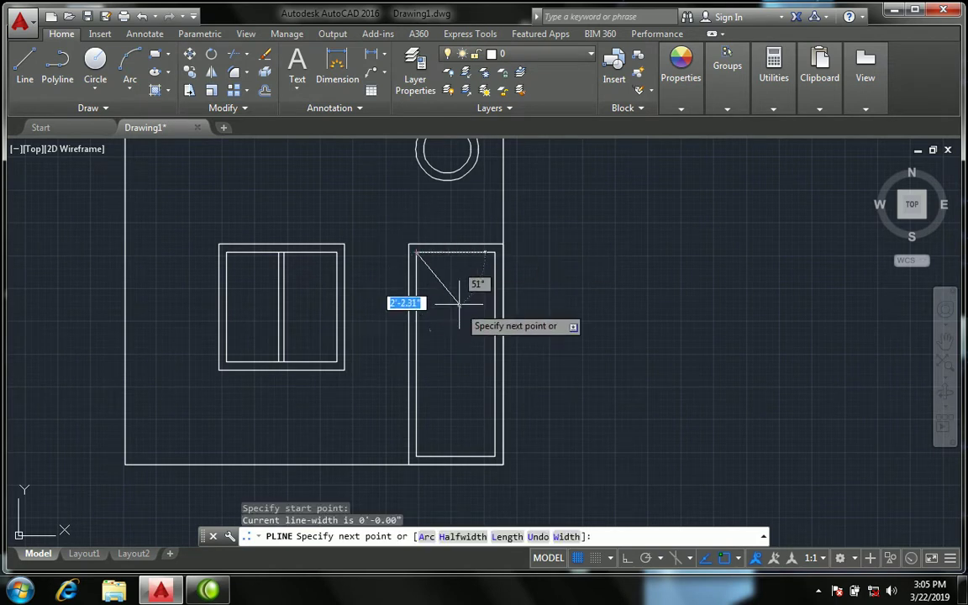
pyautogui.click(464, 286)
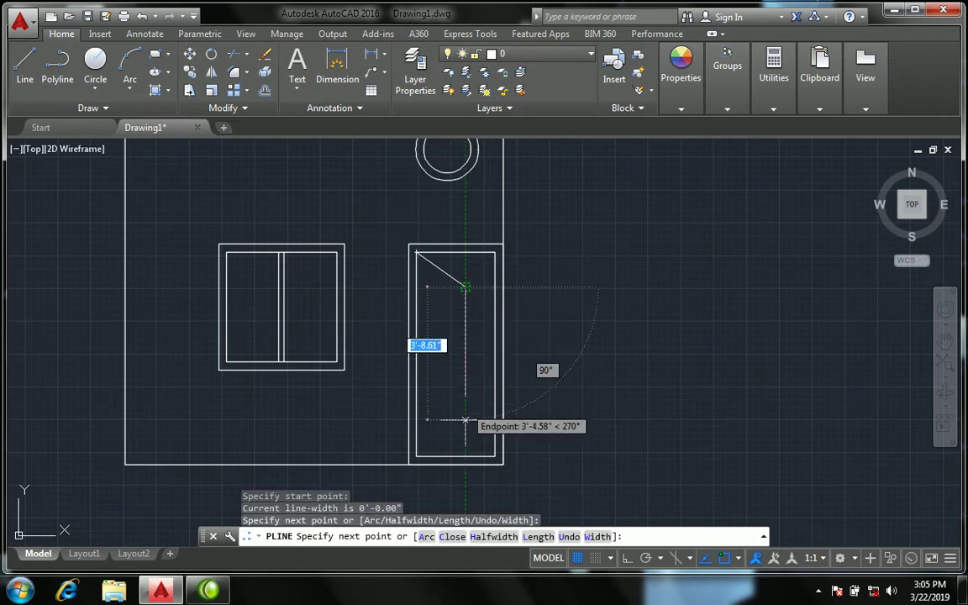
pyautogui.click(465, 458)
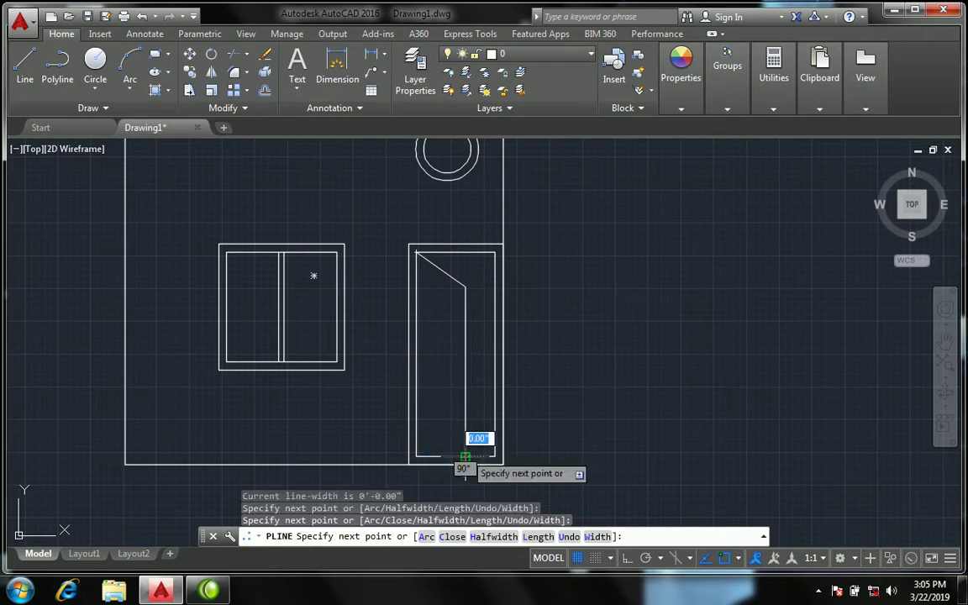
pyautogui.press('Return')
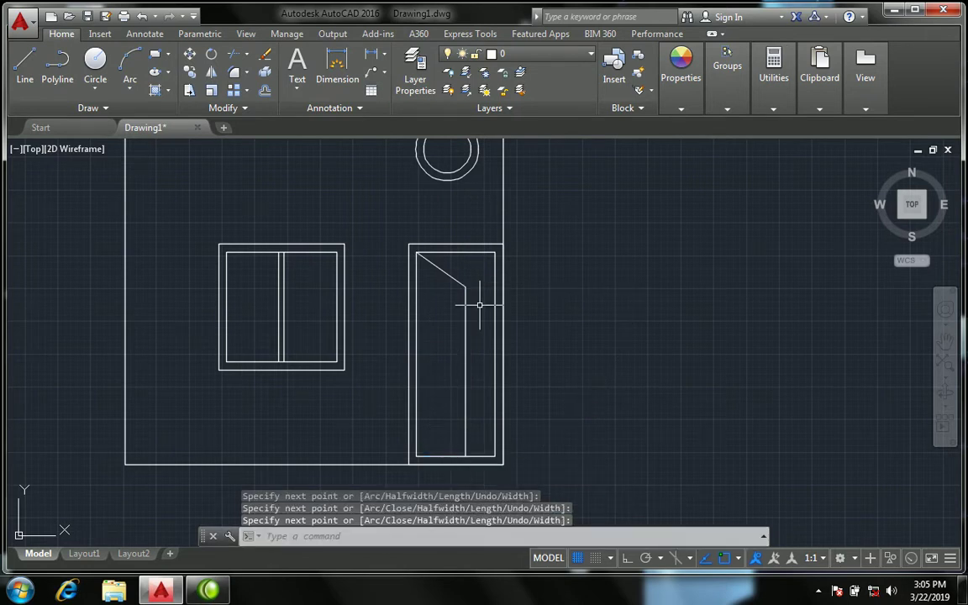
pyautogui.scroll(-5, 479, 304)
pyautogui.scroll(3, 479, 305)
pyautogui.scroll(-2, 489, 267)
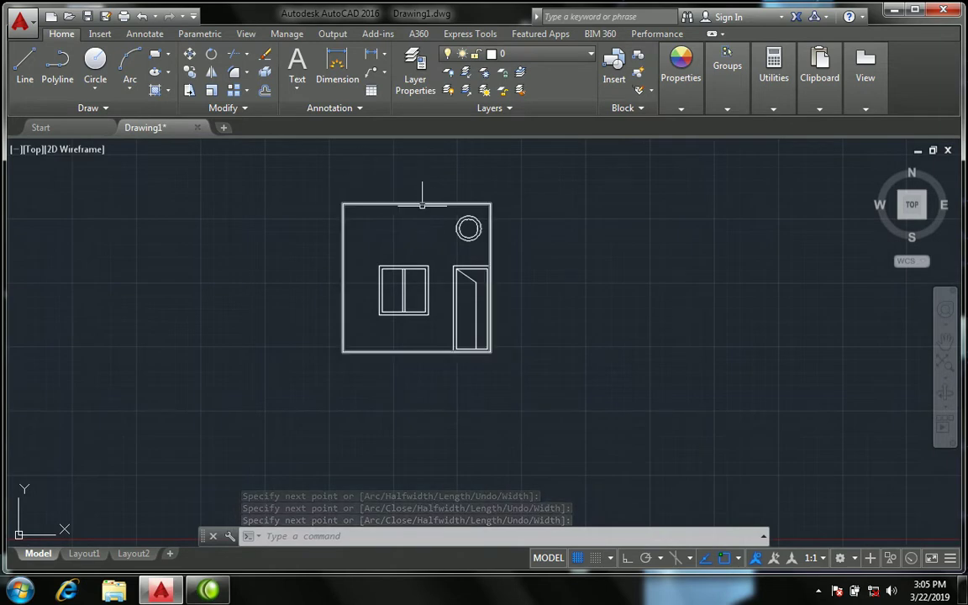
pyautogui.scroll(4, 386, 235)
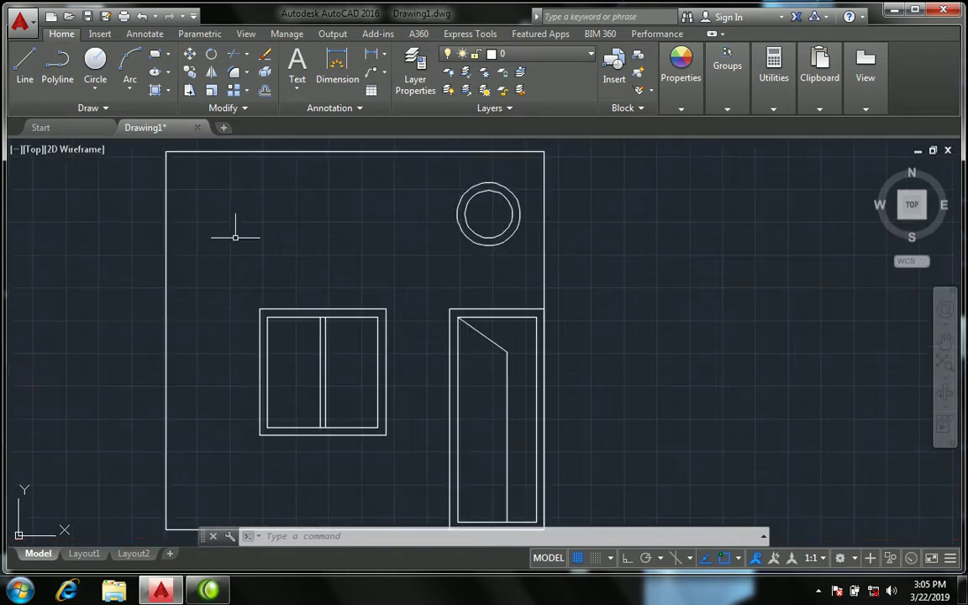
pyautogui.scroll(-2, 269, 218)
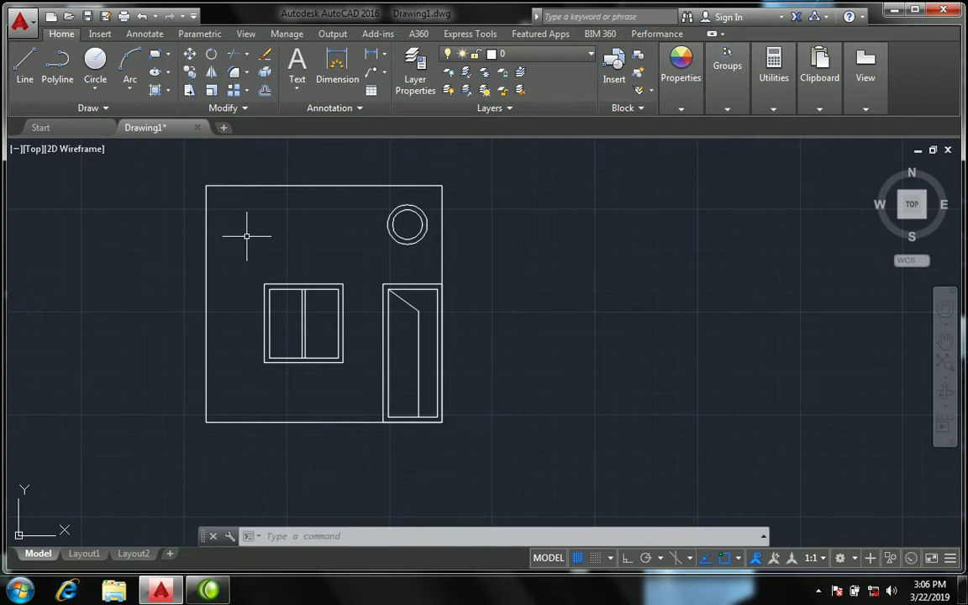
# - Start a hatch and page through the pattern gallery until BRICK is shown and selected
pyautogui.click(169, 91)
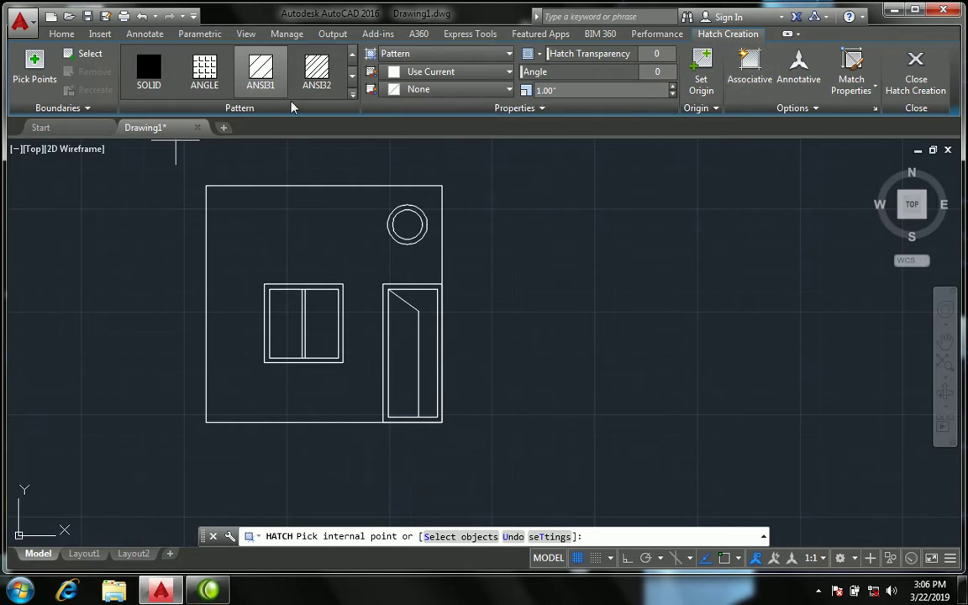
pyautogui.click(352, 75)
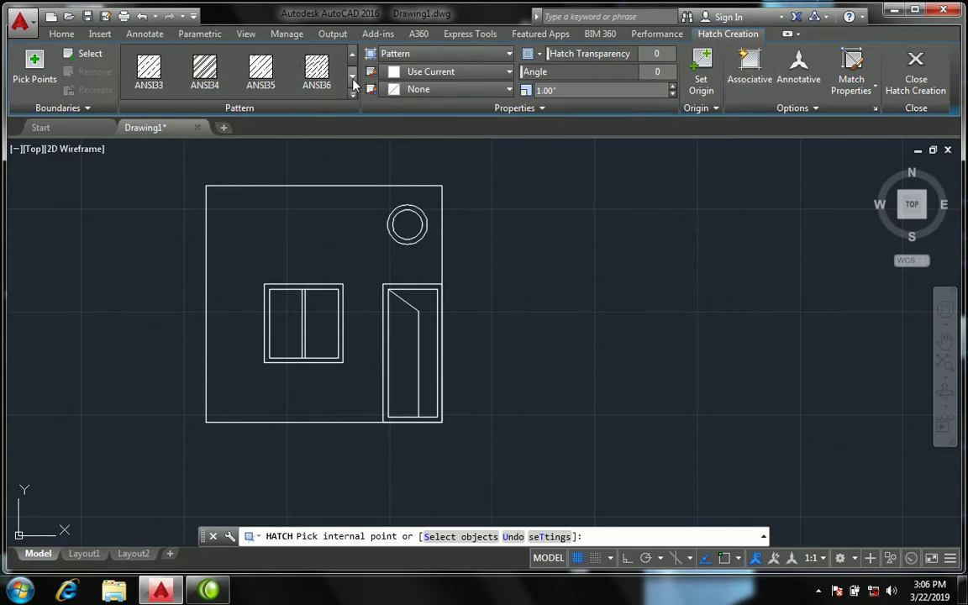
pyautogui.click(353, 77)
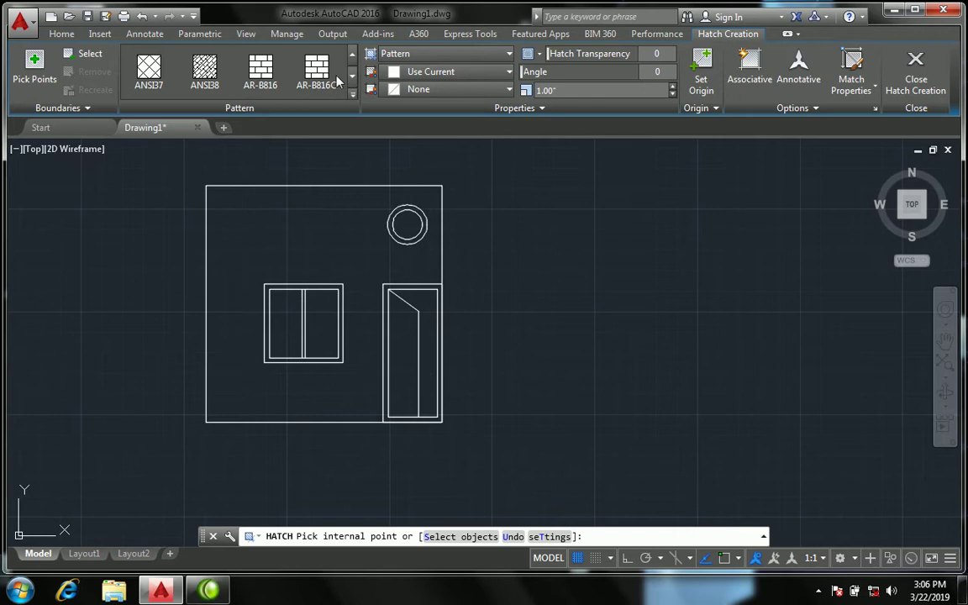
pyautogui.click(352, 76)
pyautogui.doubleClick(352, 77)
pyautogui.tripleClick(353, 76)
pyautogui.click(353, 77)
pyautogui.click(353, 52)
pyautogui.click(353, 53)
pyautogui.click(353, 53)
pyautogui.click(353, 53)
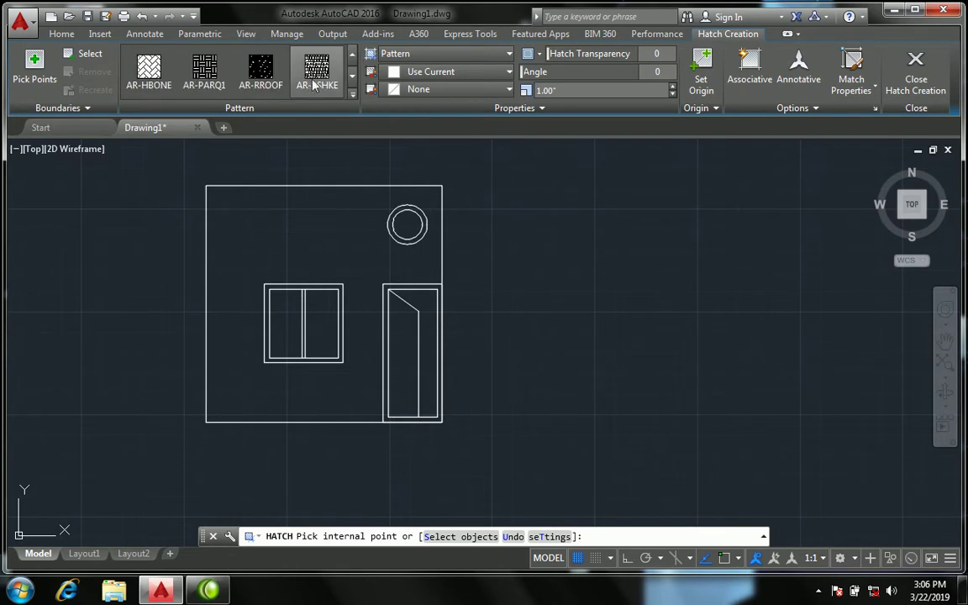
pyautogui.click(352, 76)
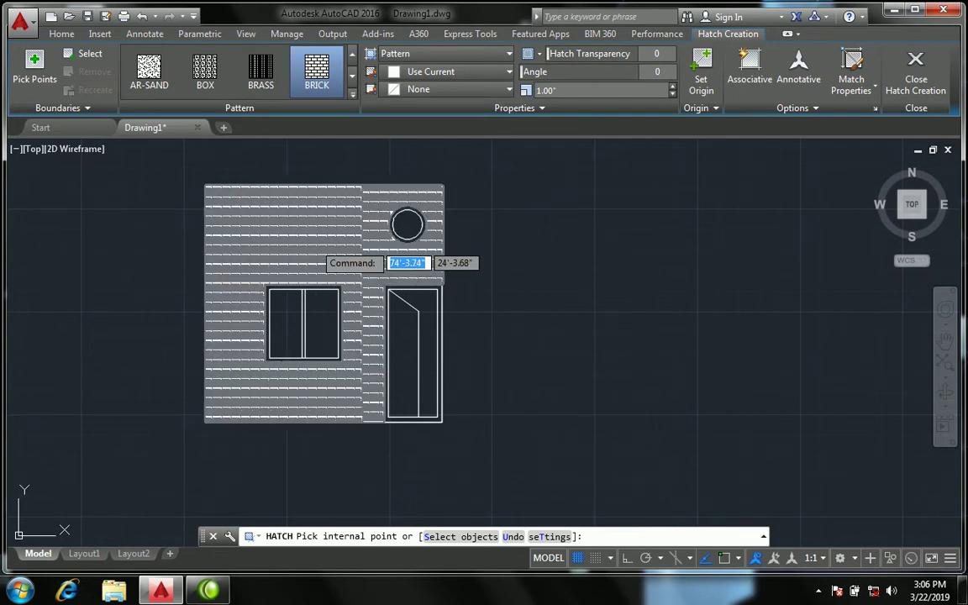
# - Pick inside the house wall as the area for the brick hatch
pyautogui.scroll(-2, 318, 242)
pyautogui.click(324, 238)
pyautogui.scroll(2, 331, 235)
pyautogui.scroll(2, 331, 239)
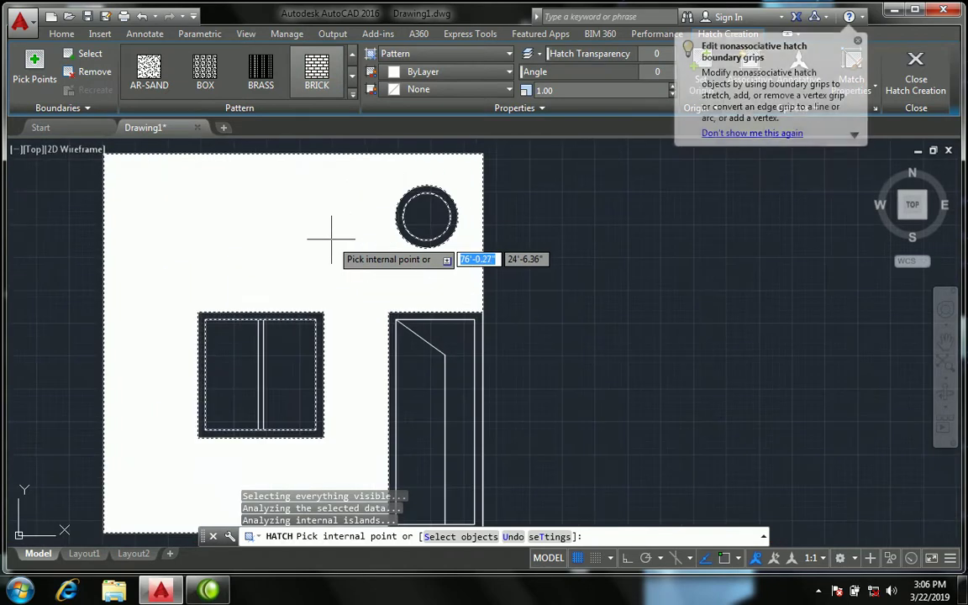
pyautogui.scroll(-3, 331, 239)
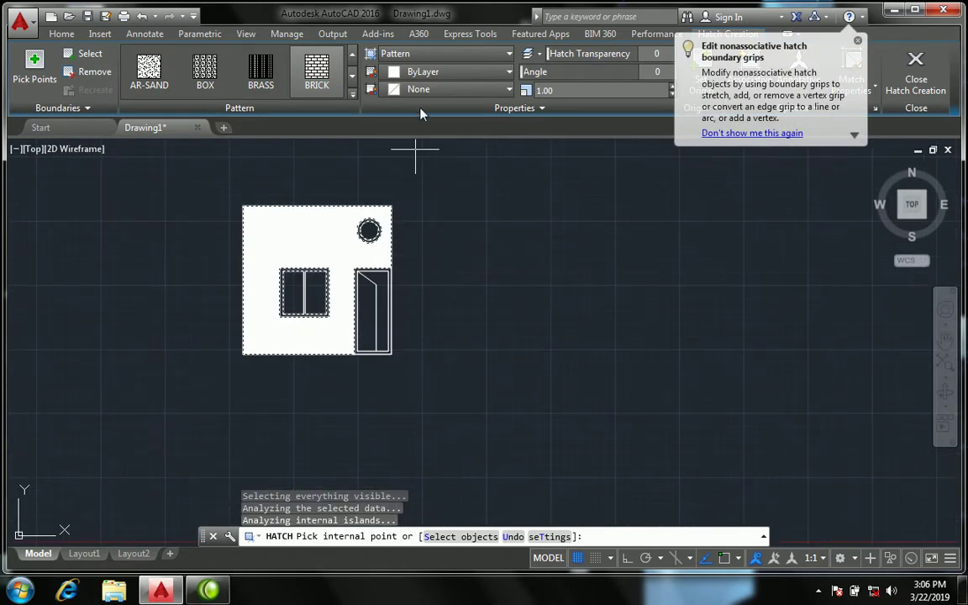
# - Make the brick lines black and the hatch background light red 242,113,114
pyautogui.click(434, 74)
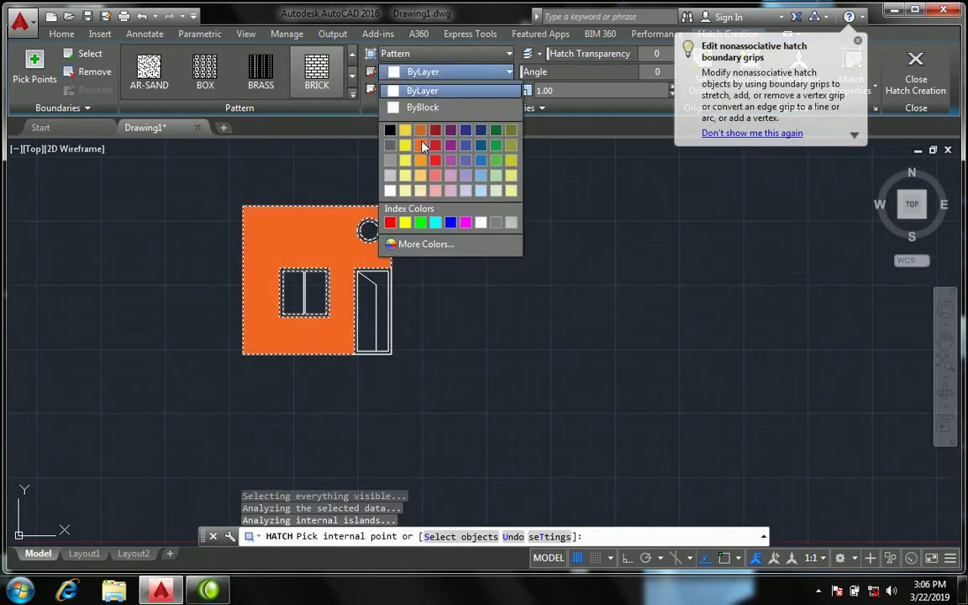
pyautogui.click(391, 132)
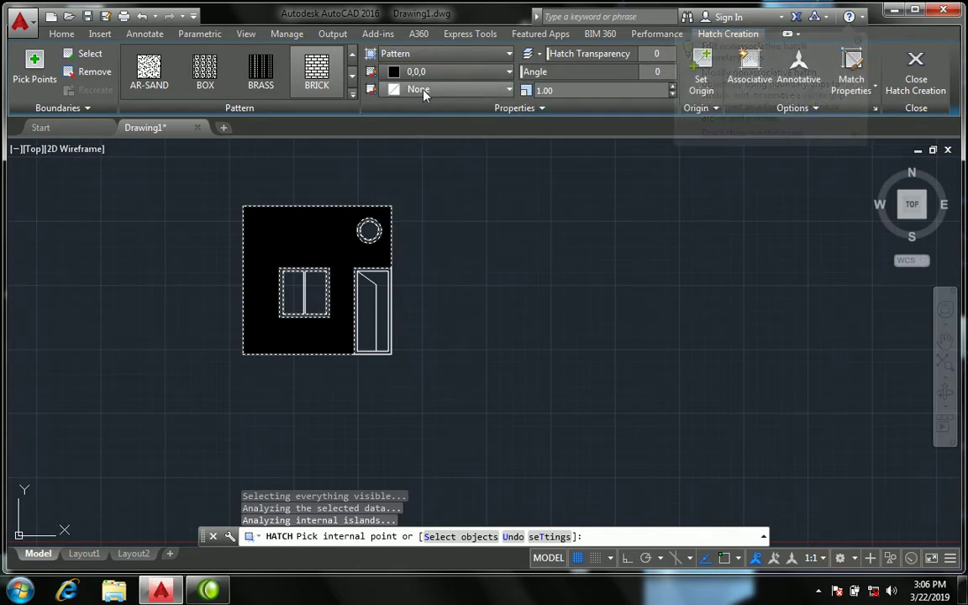
pyautogui.click(445, 89)
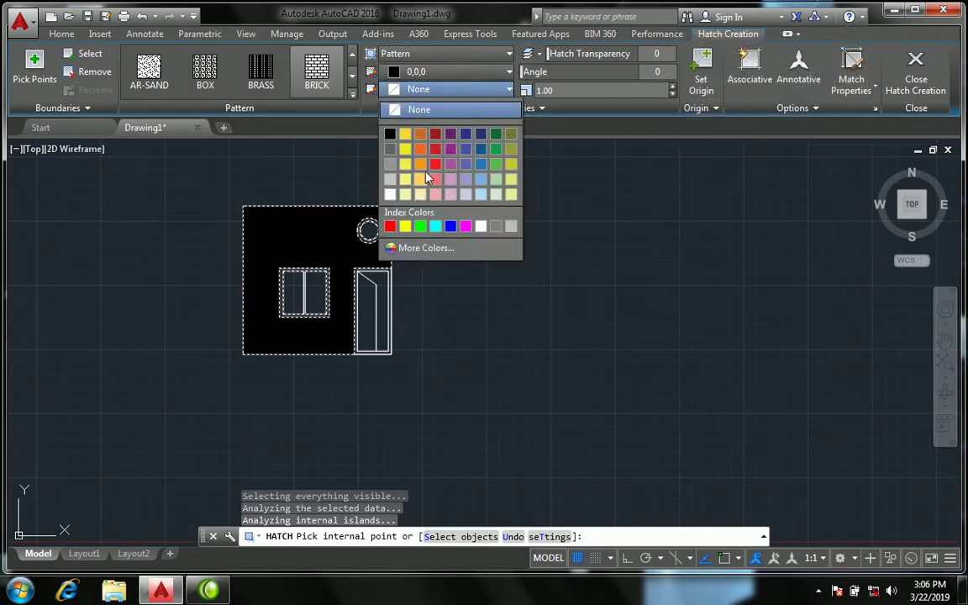
pyautogui.click(434, 183)
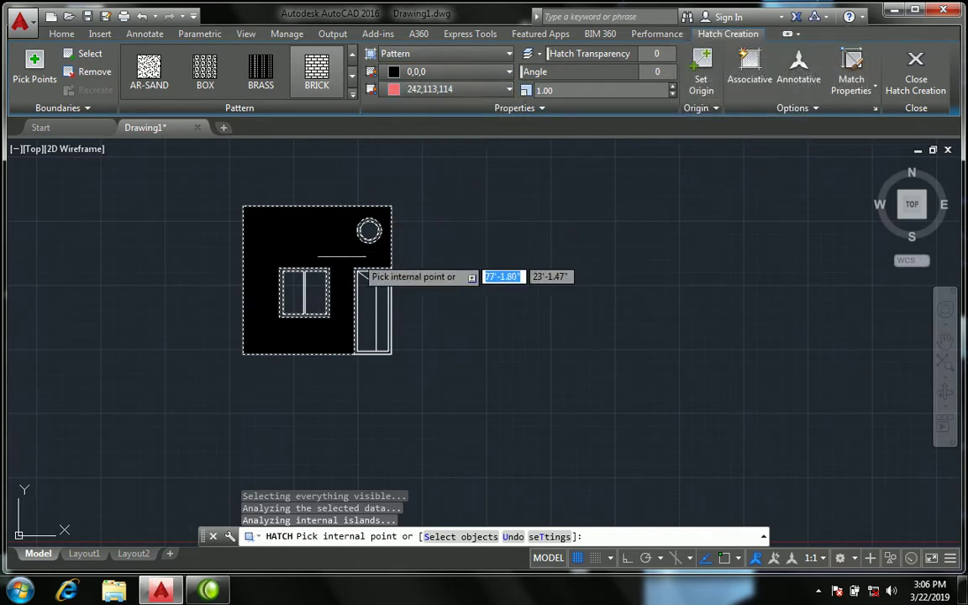
# - Pick another area inside the wall to add to the brick hatch
pyautogui.scroll(2, 302, 240)
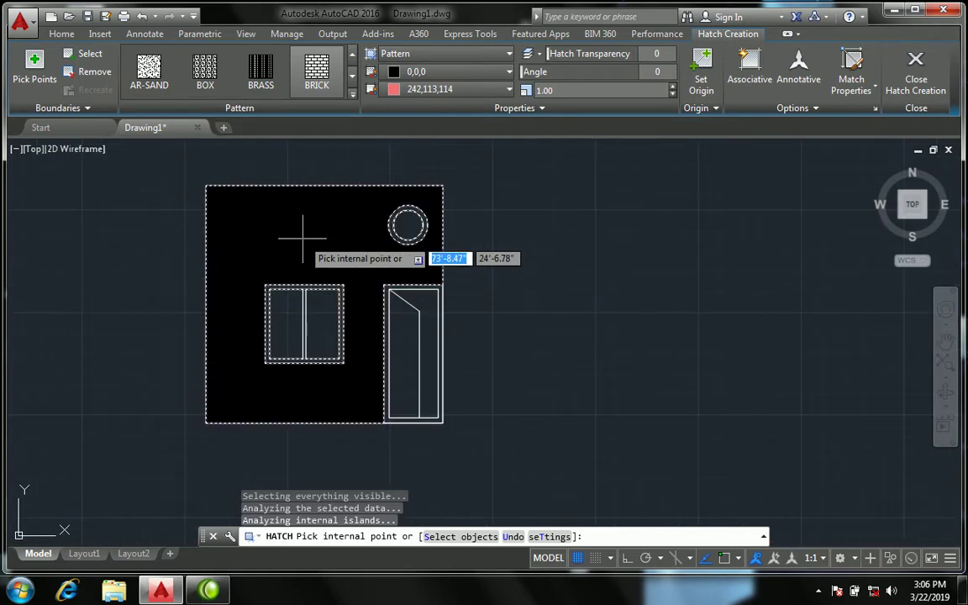
pyautogui.click(303, 239)
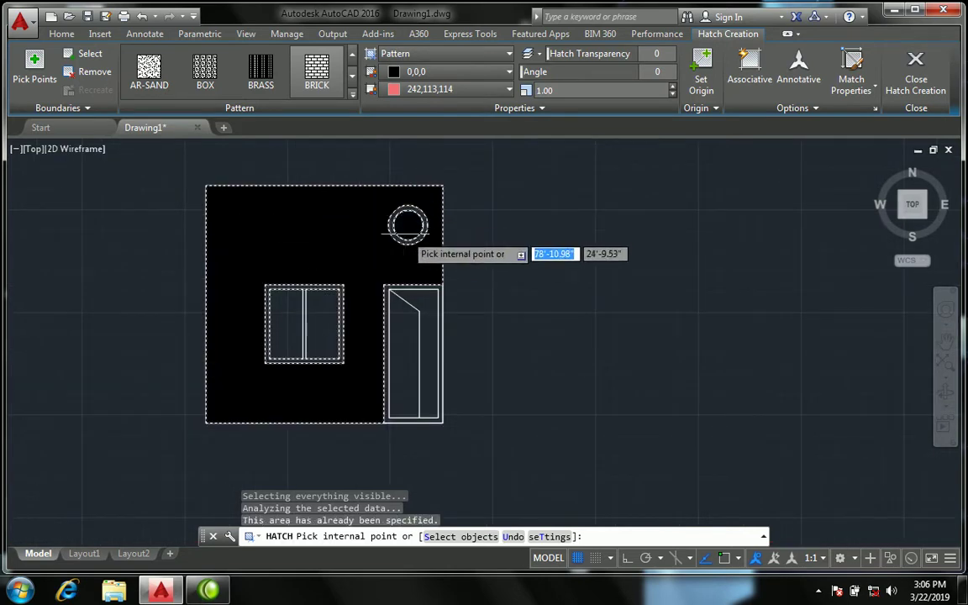
pyautogui.scroll(2, 345, 261)
pyautogui.scroll(2, 368, 261)
pyautogui.scroll(3, 367, 261)
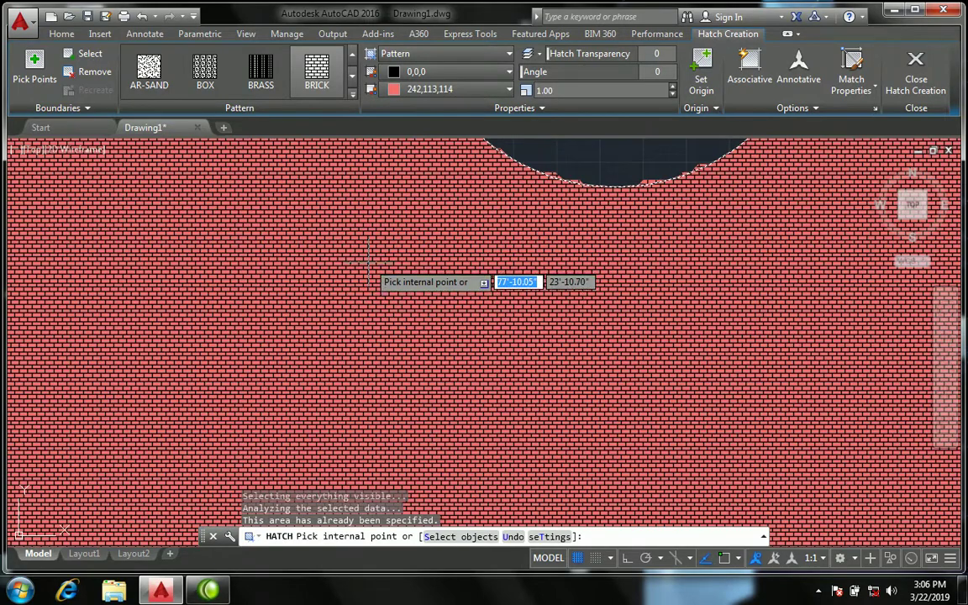
pyautogui.scroll(1, 367, 278)
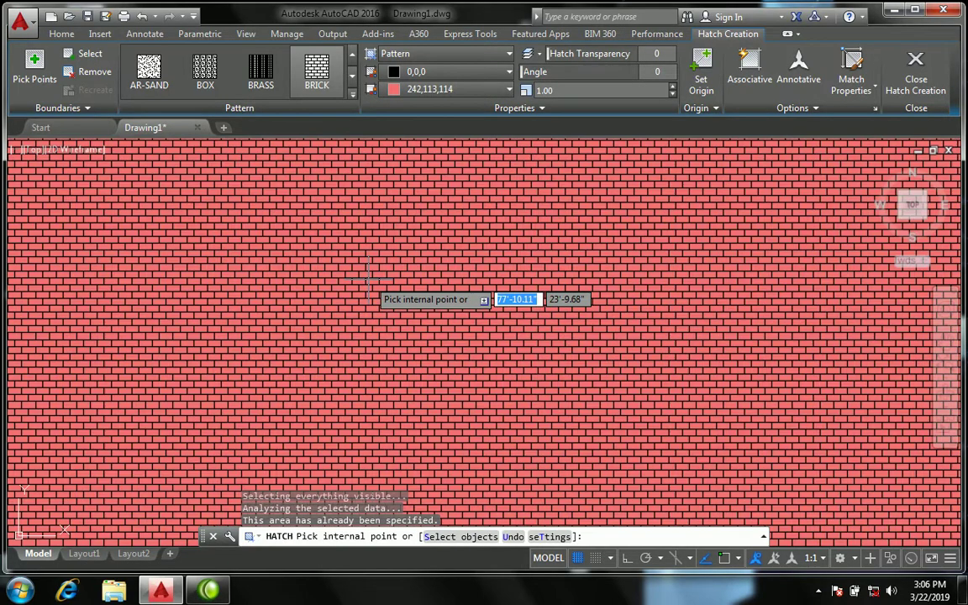
pyautogui.scroll(-2, 370, 277)
pyautogui.scroll(-1, 372, 277)
pyautogui.scroll(-1, 374, 277)
pyautogui.scroll(-1, 375, 274)
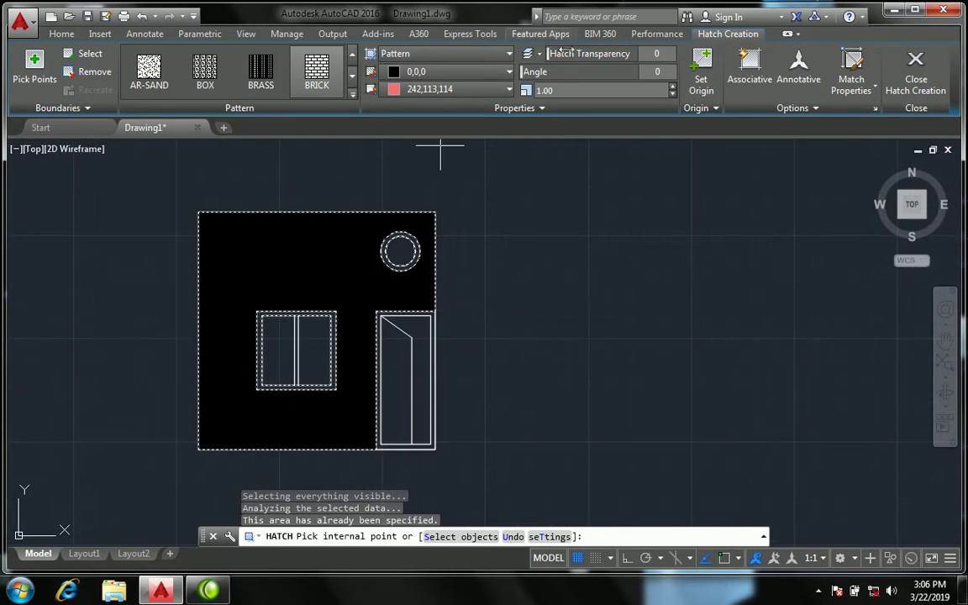
# - Try brick hatch scales up to 22, then settle on 13.00
pyautogui.click(674, 88)
pyautogui.click(673, 88)
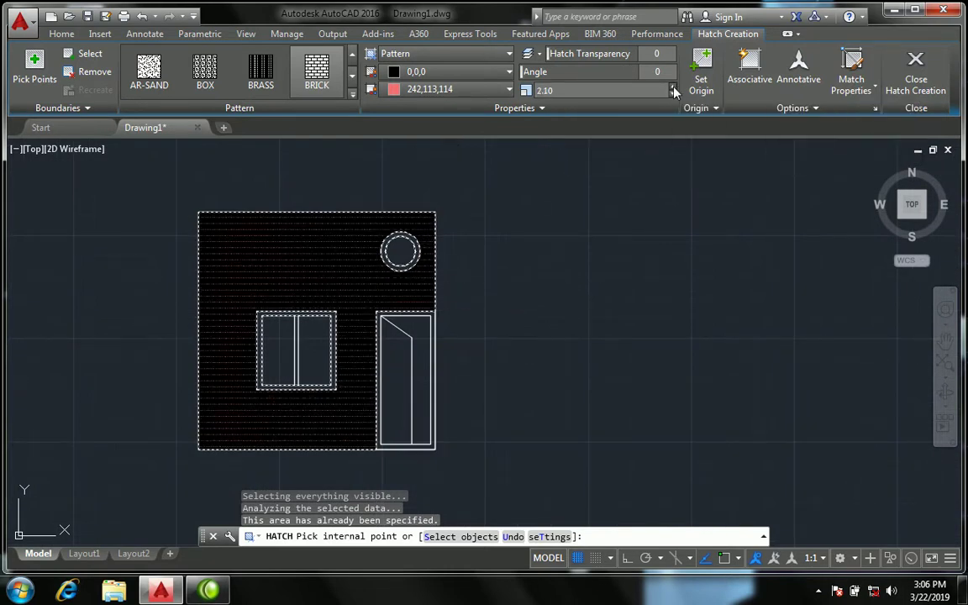
pyautogui.click(674, 89)
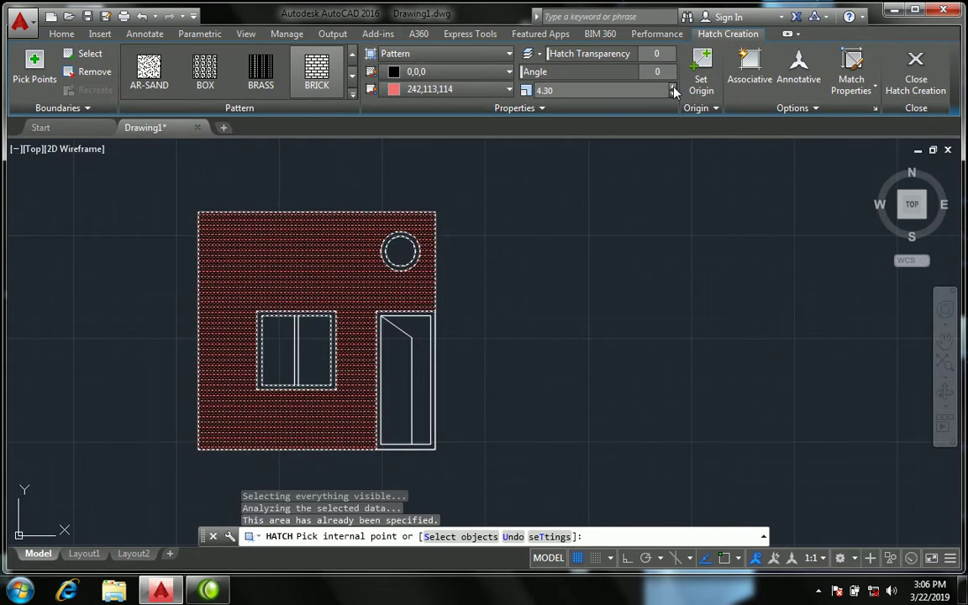
pyautogui.click(674, 88)
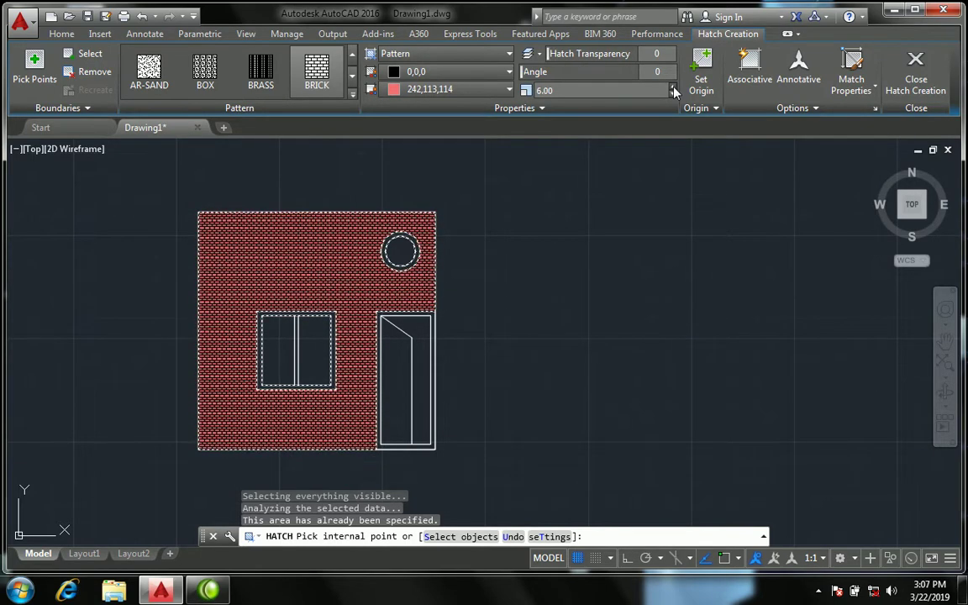
pyautogui.click(674, 88)
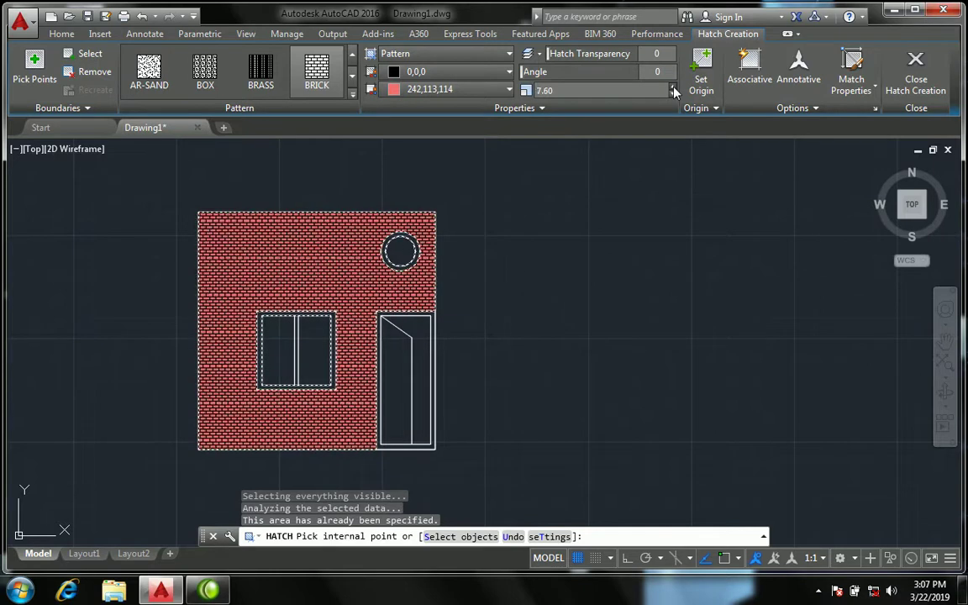
pyautogui.click(674, 88)
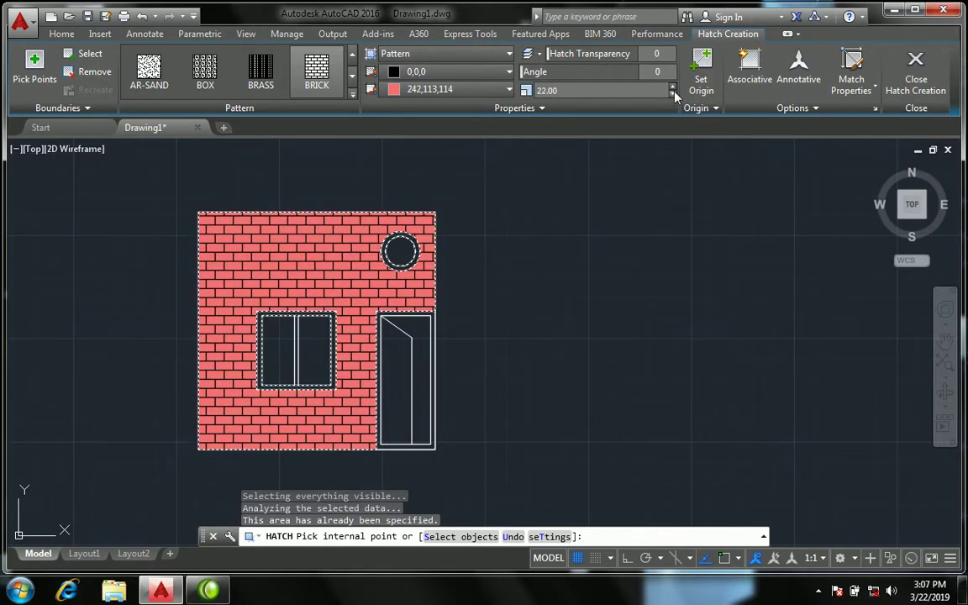
pyautogui.click(674, 94)
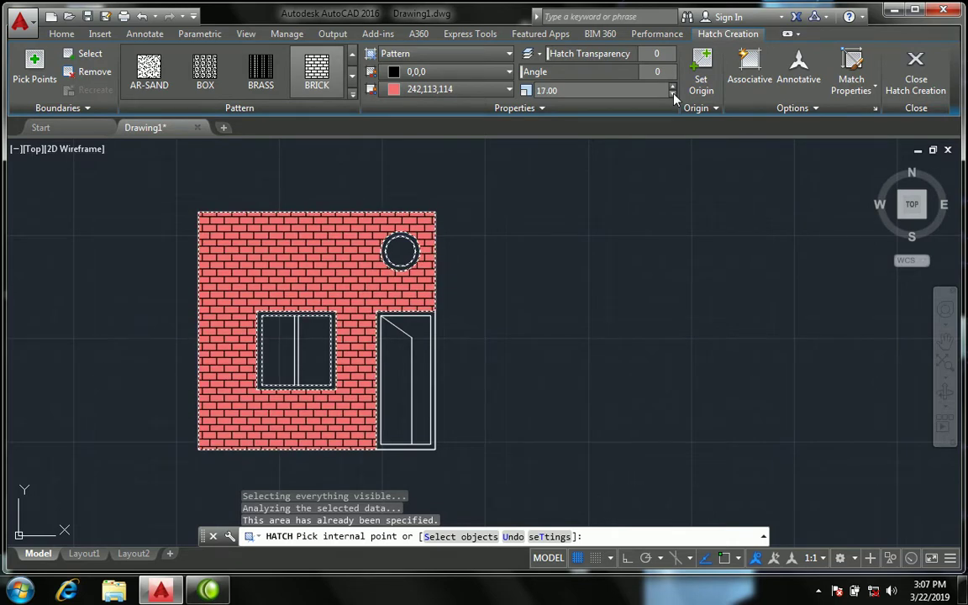
pyautogui.click(674, 88)
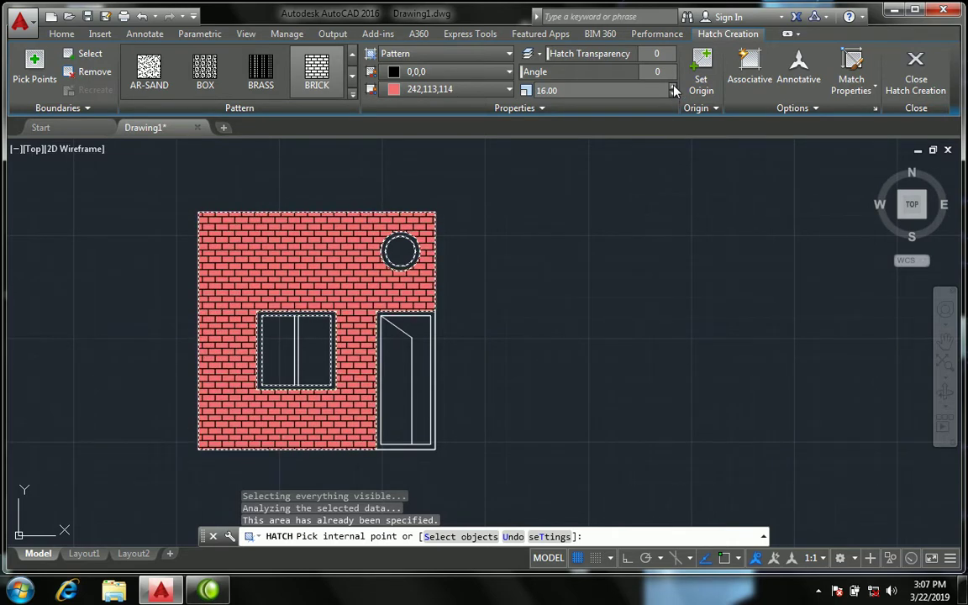
pyautogui.click(674, 94)
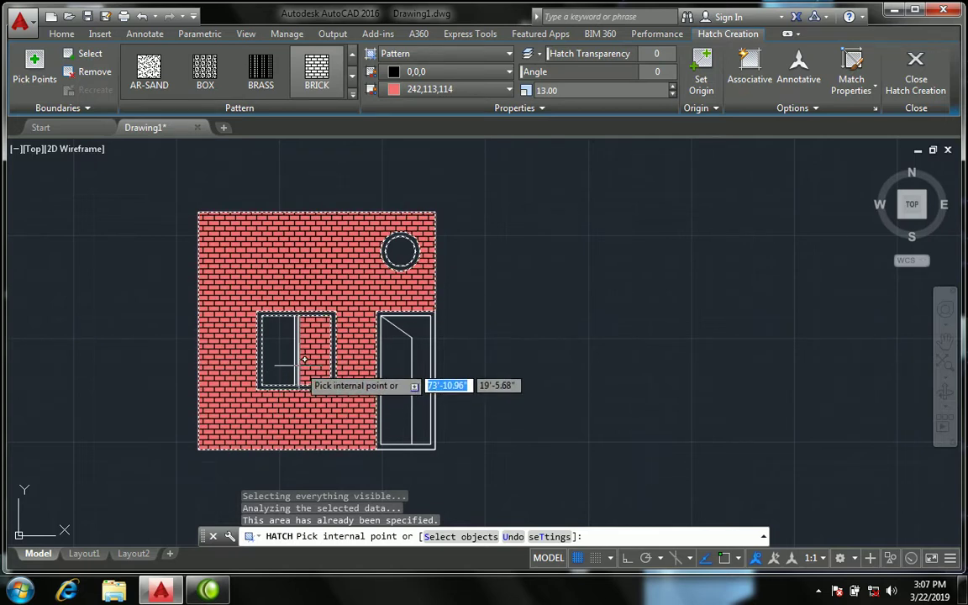
pyautogui.scroll(2, 304, 337)
pyautogui.scroll(-2, 319, 252)
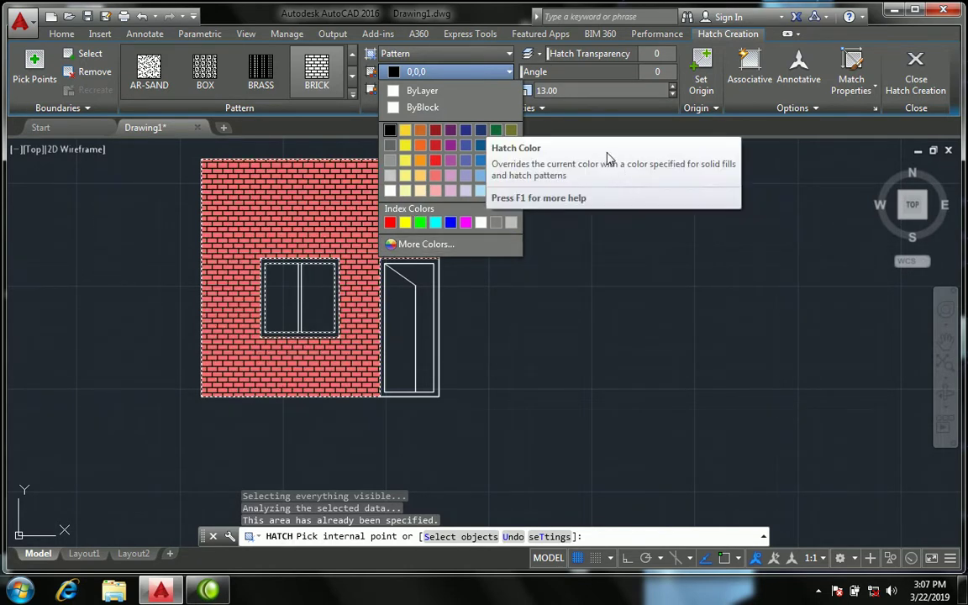
# - Switch the hatch background to orange 248,153,30 and apply the brick hatch
pyautogui.click(416, 89)
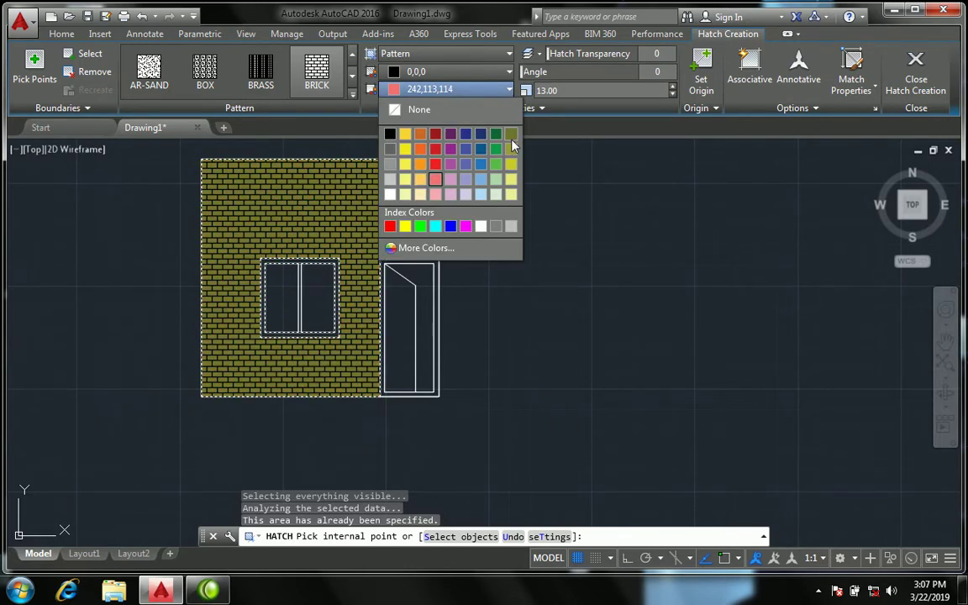
pyautogui.click(421, 171)
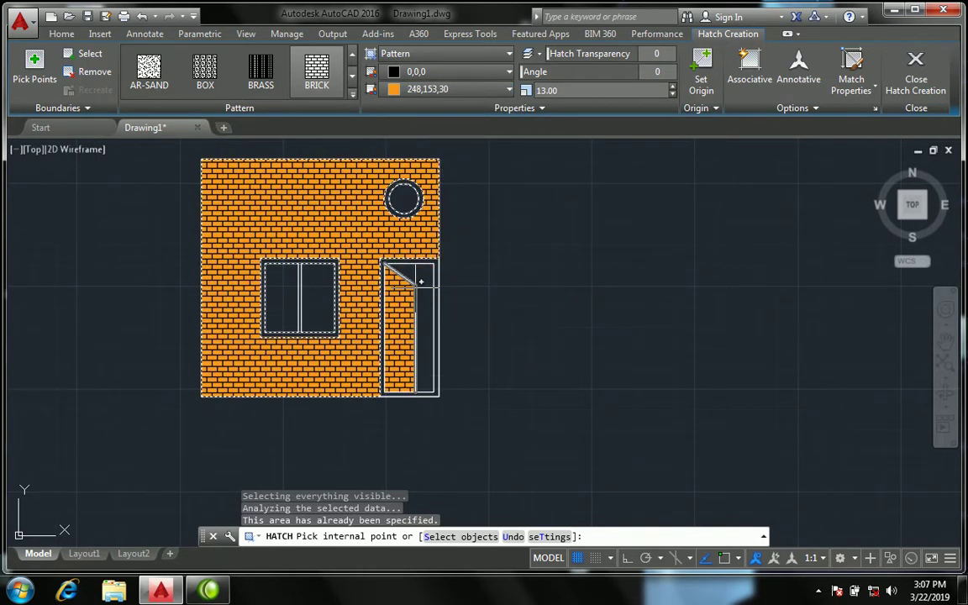
pyautogui.press('Return')
pyautogui.scroll(-2, 452, 306)
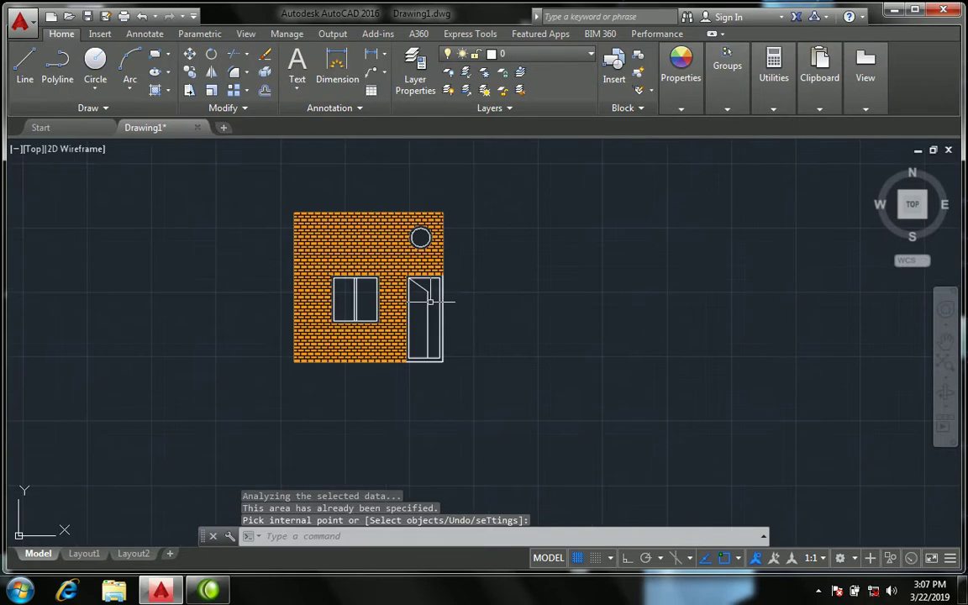
pyautogui.scroll(3, 425, 301)
pyautogui.scroll(-3, 277, 277)
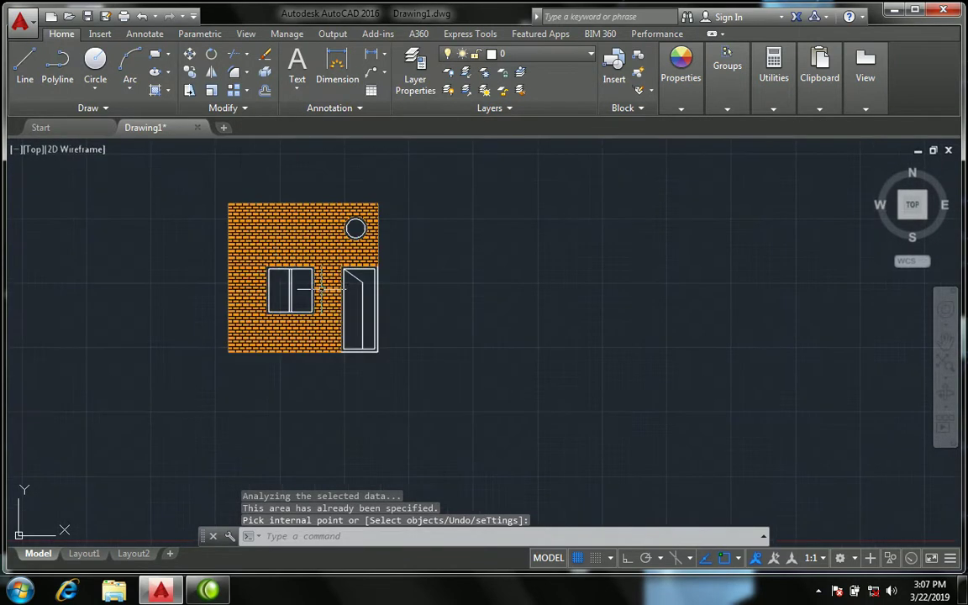
pyautogui.scroll(2, 274, 271)
pyautogui.scroll(2, 285, 304)
pyautogui.scroll(2, 276, 300)
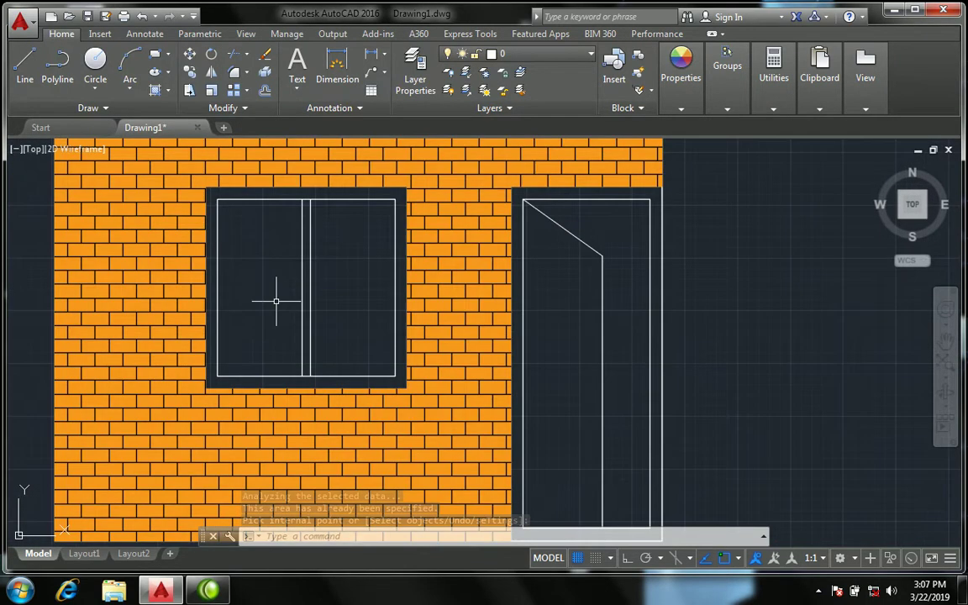
pyautogui.scroll(-3, 355, 287)
pyautogui.scroll(2, 335, 292)
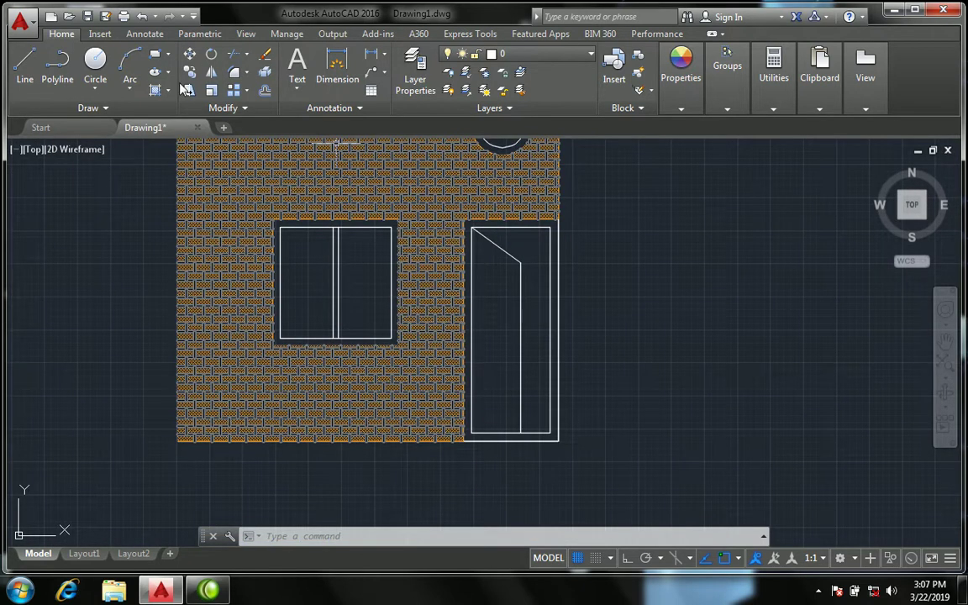
# - Start a GR_INVCYL gradient fill and pick inside both window panes
pyautogui.click(169, 90)
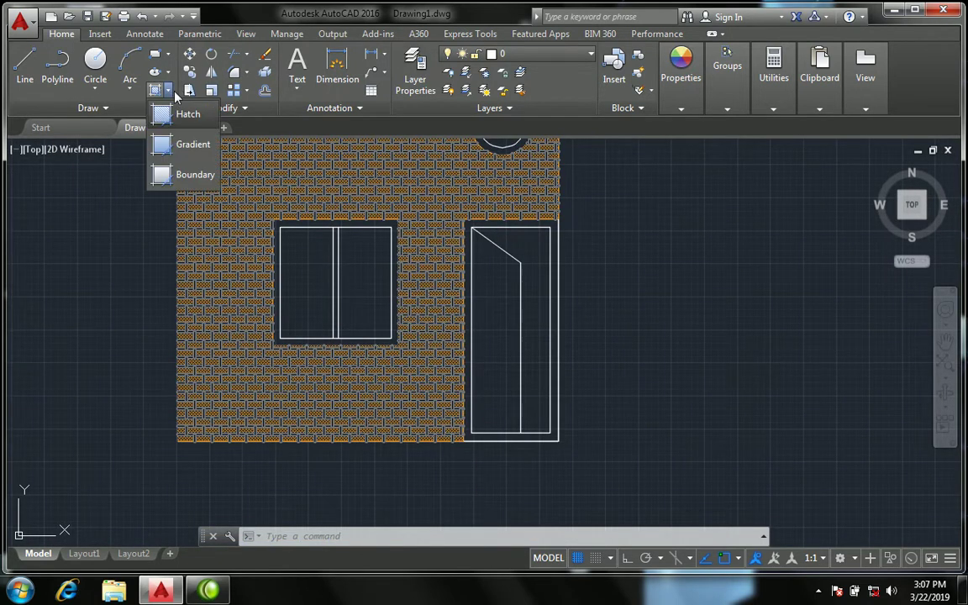
pyautogui.click(193, 146)
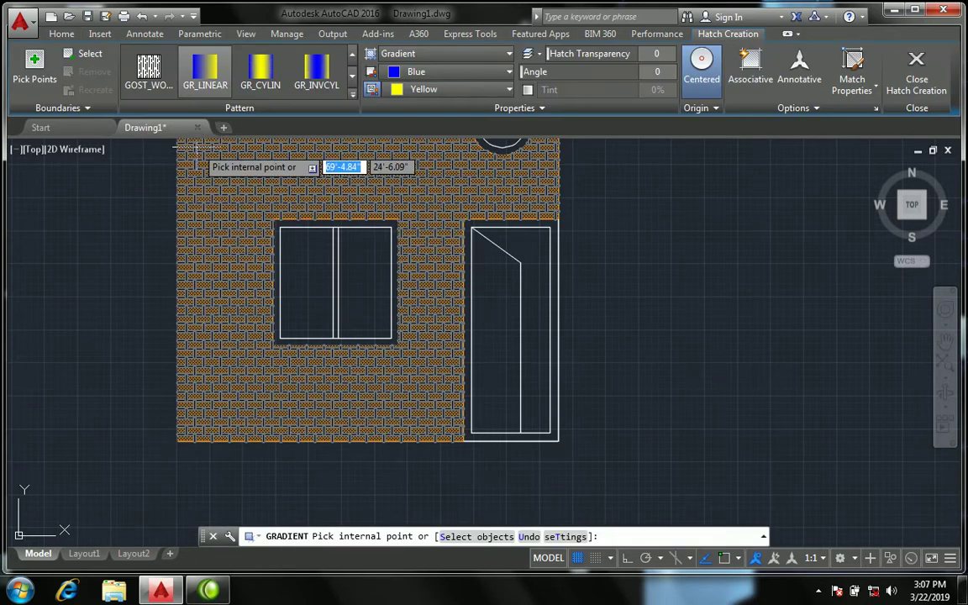
pyautogui.click(353, 83)
pyautogui.scroll(-10, 354, 78)
pyautogui.scroll(-1, 354, 79)
pyautogui.scroll(-4, 353, 81)
pyautogui.scroll(4, 319, 68)
pyautogui.scroll(8, 319, 67)
pyautogui.scroll(2, 319, 67)
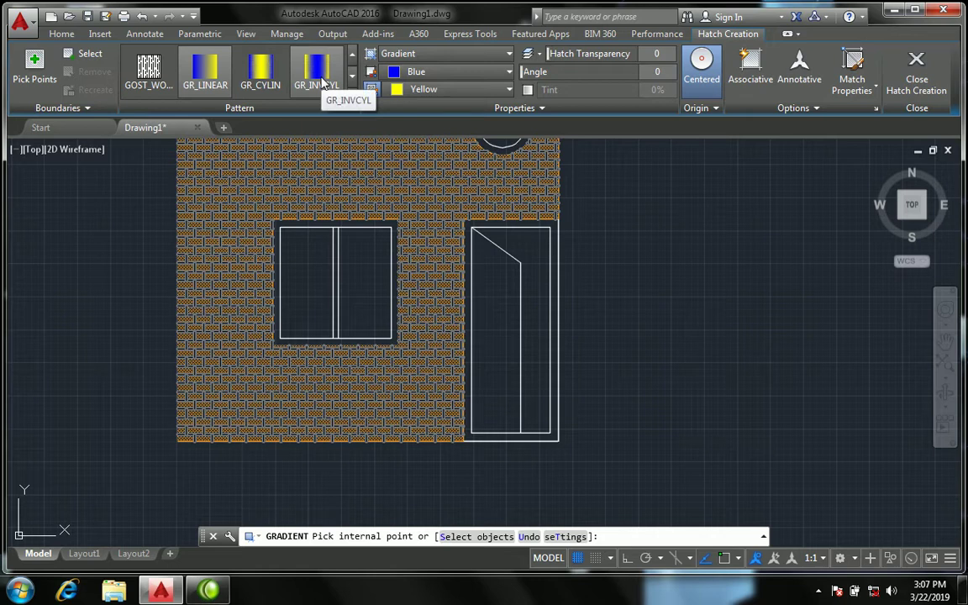
pyautogui.click(322, 80)
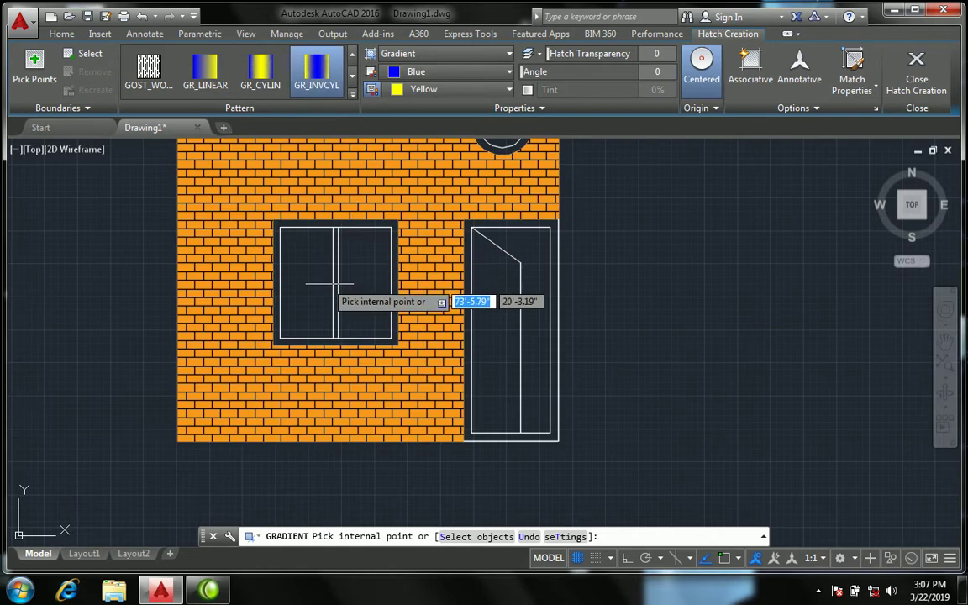
pyautogui.click(311, 290)
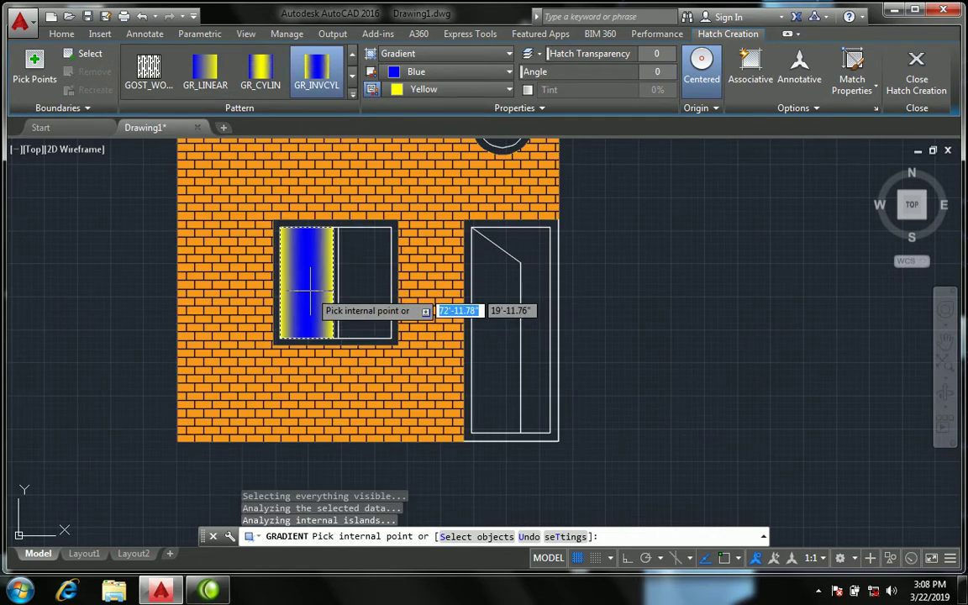
pyautogui.click(361, 288)
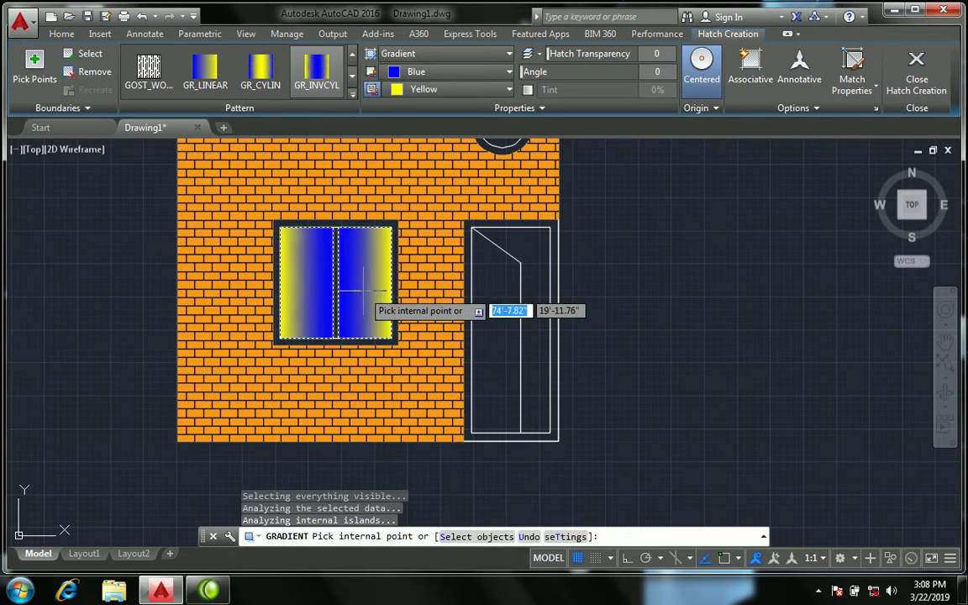
# - Keep Blue and Yellow as the gradient colours and apply the fill
pyautogui.click(458, 72)
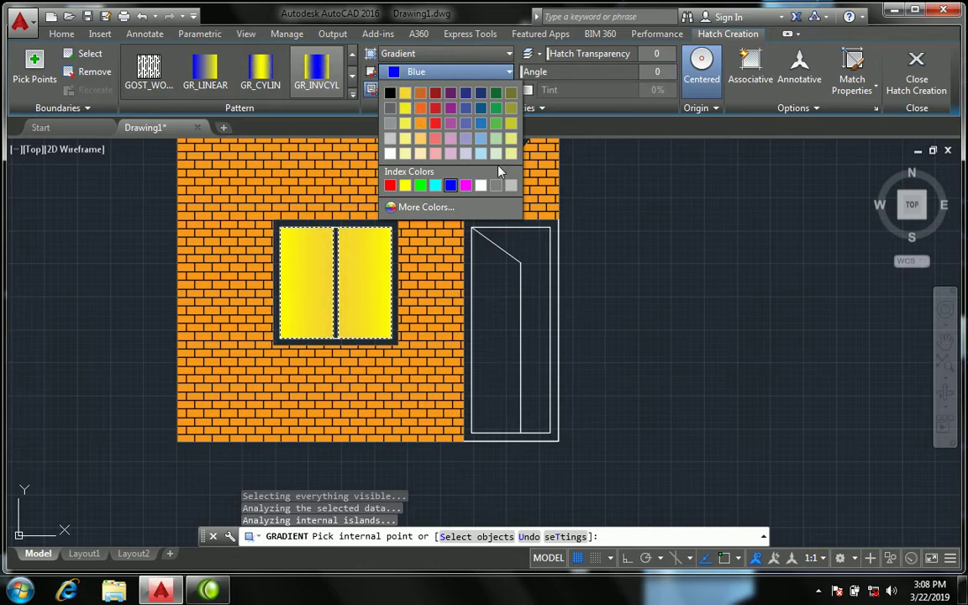
pyautogui.click(468, 73)
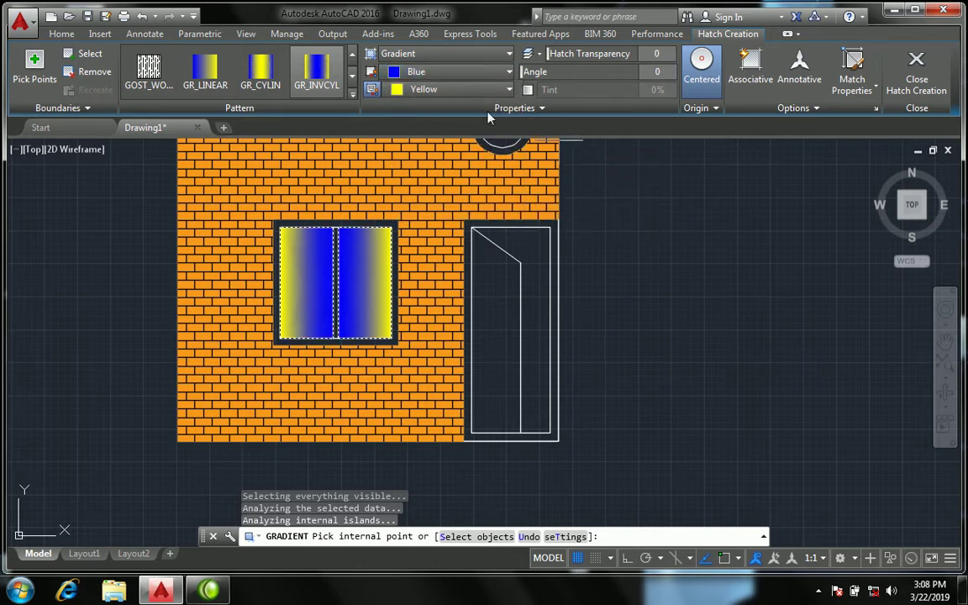
pyautogui.click(471, 89)
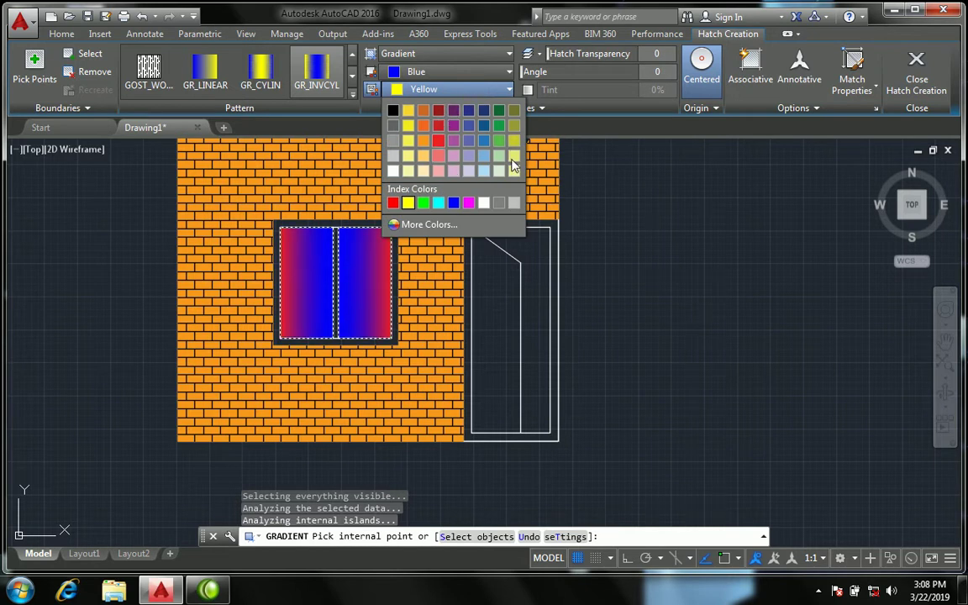
pyautogui.click(407, 126)
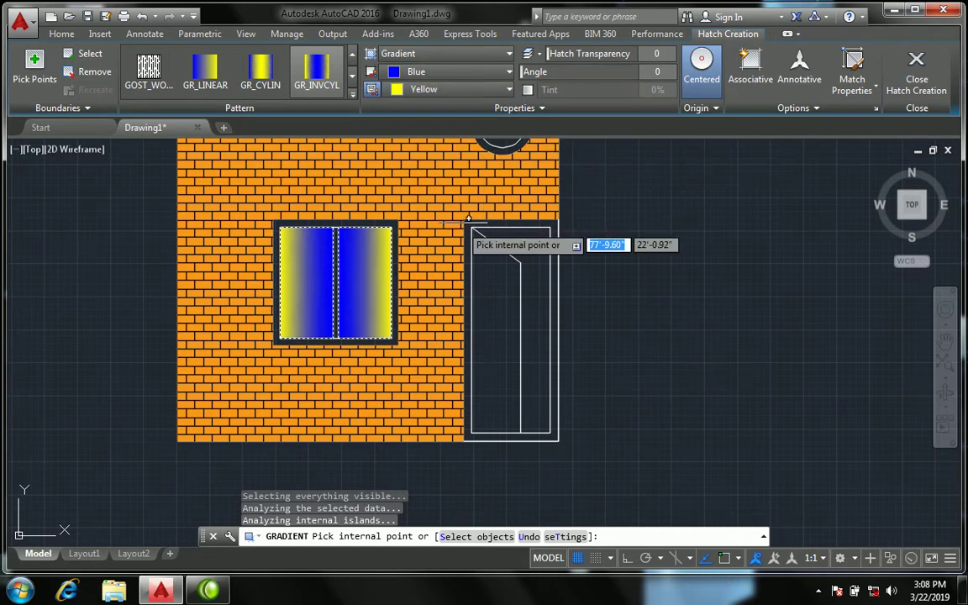
pyautogui.scroll(-1, 300, 274)
pyautogui.scroll(-1, 303, 275)
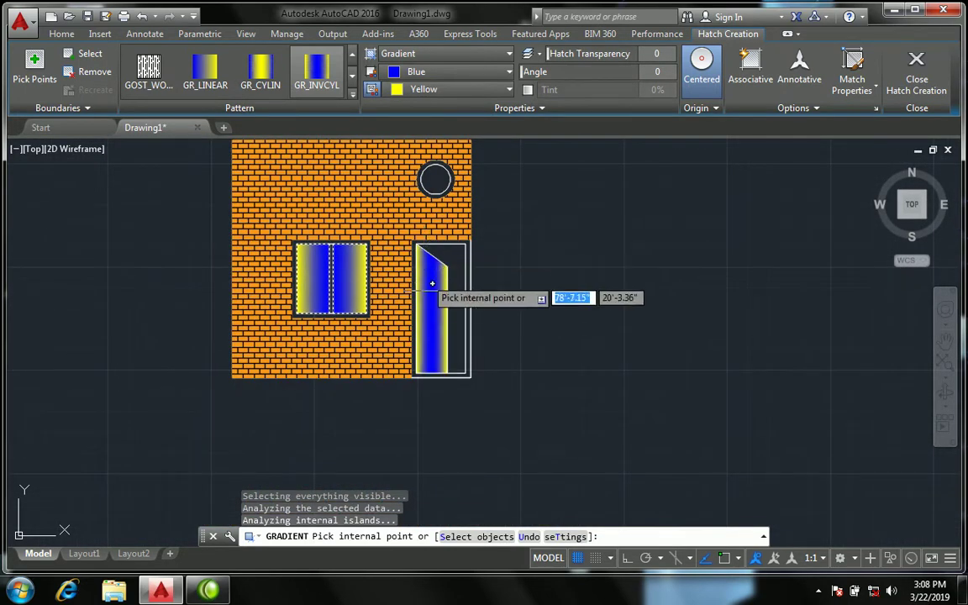
pyautogui.scroll(1, 430, 312)
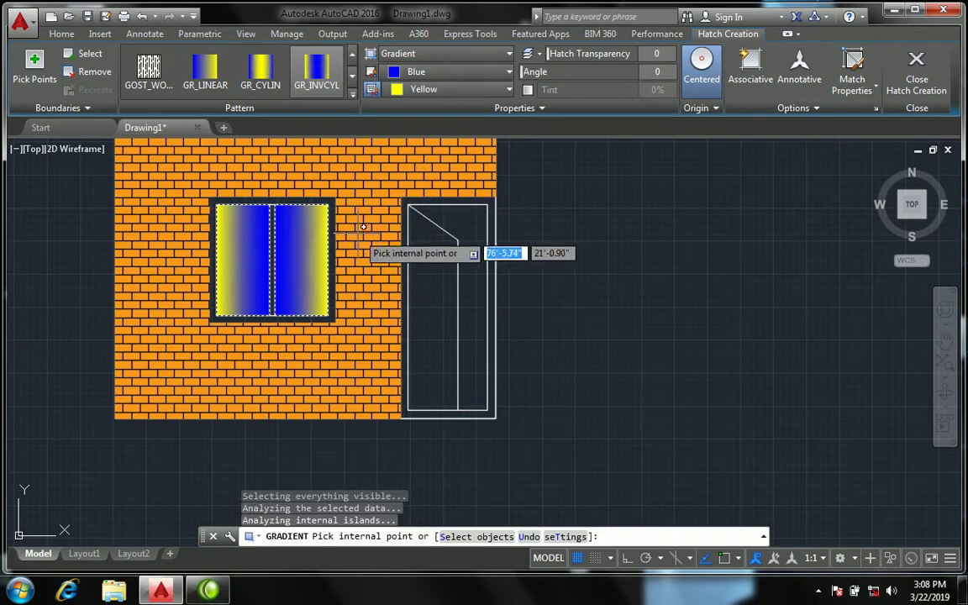
pyautogui.press('Return')
pyautogui.scroll(-2, 363, 231)
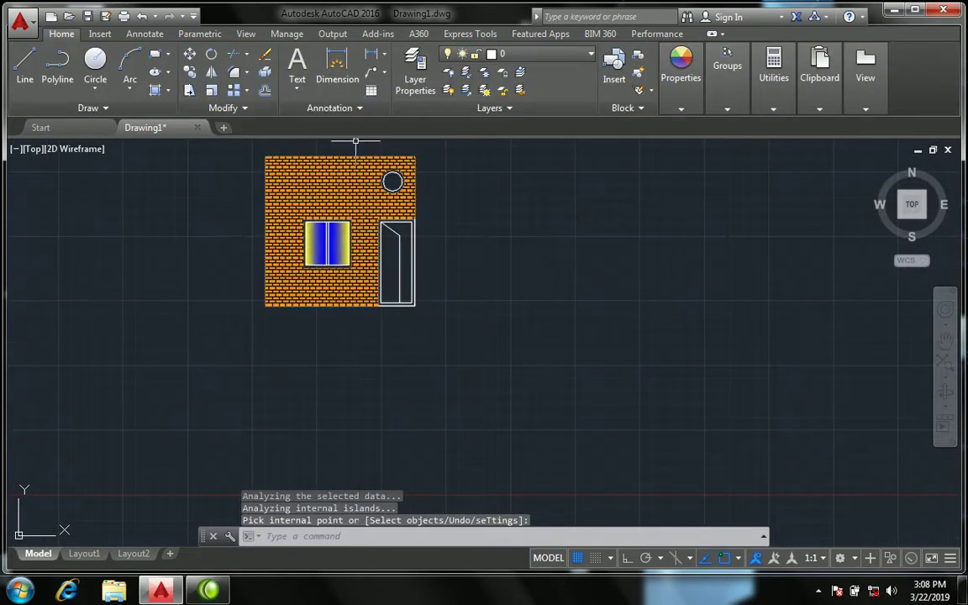
# - Start a new gradient fill with both colours set to orange 205,105,40
pyautogui.scroll(2, 355, 143)
pyautogui.click(168, 91)
pyautogui.click(181, 142)
pyautogui.scroll(-2, 266, 179)
pyautogui.scroll(2, 255, 326)
pyautogui.scroll(3, 229, 285)
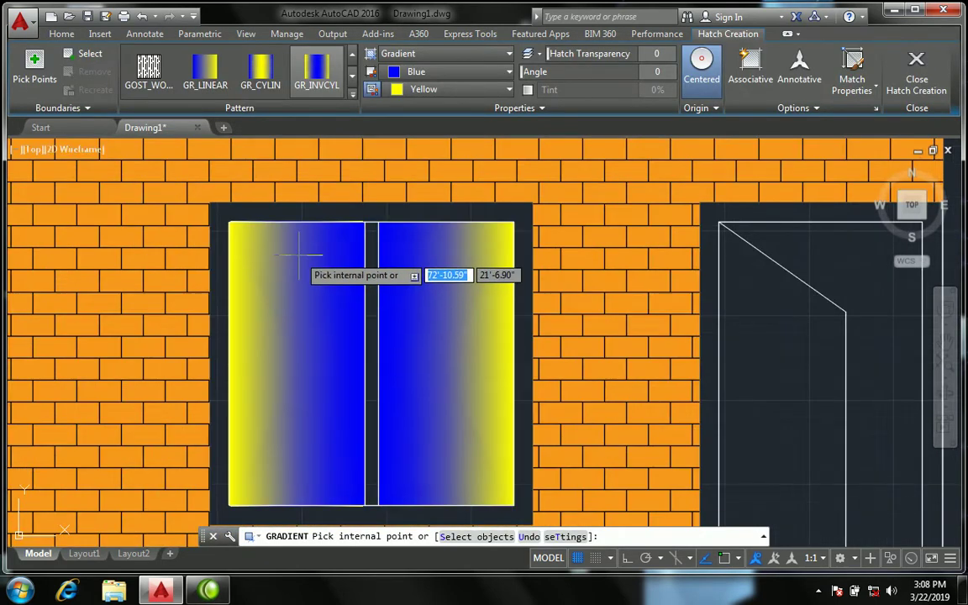
pyautogui.scroll(-2, 309, 212)
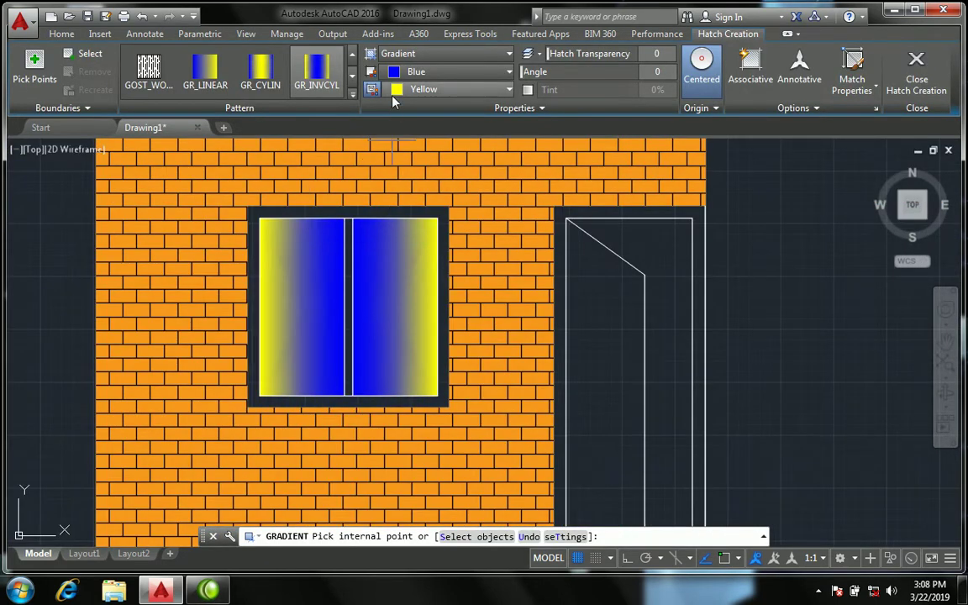
pyautogui.click(437, 72)
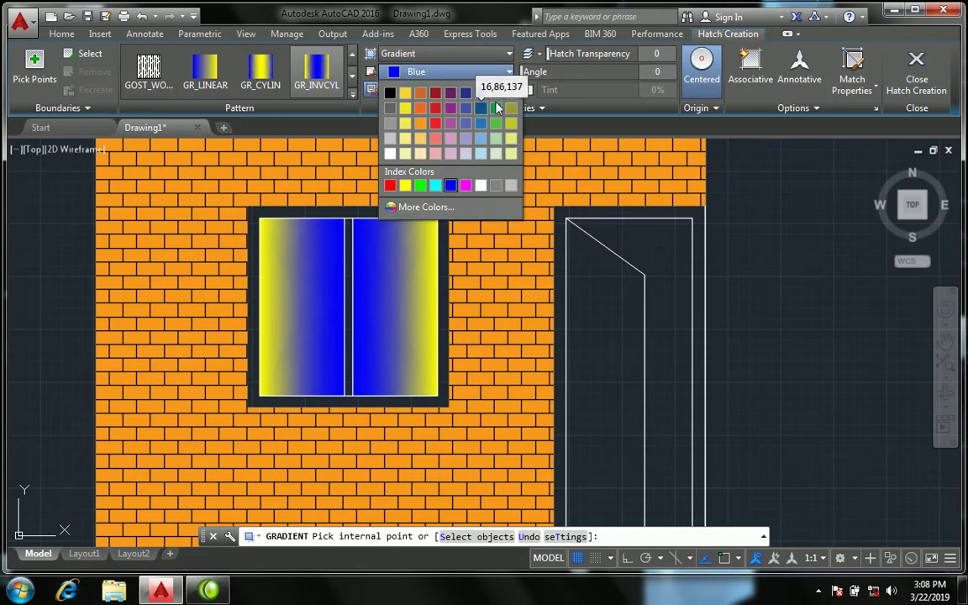
pyautogui.click(423, 94)
pyautogui.click(426, 90)
pyautogui.click(424, 120)
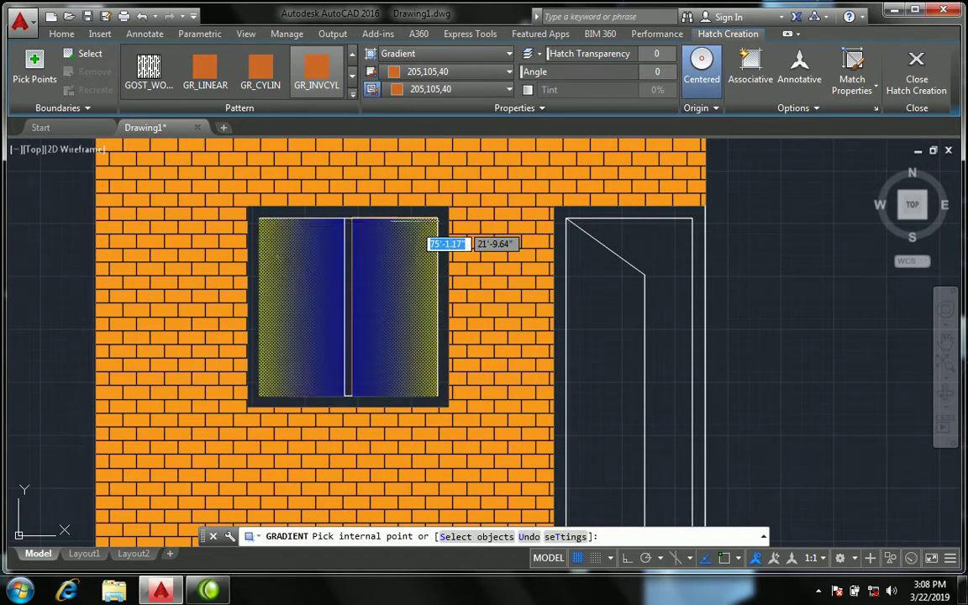
# - Fill the frames around the window and door and apply the fill
pyautogui.click(440, 228)
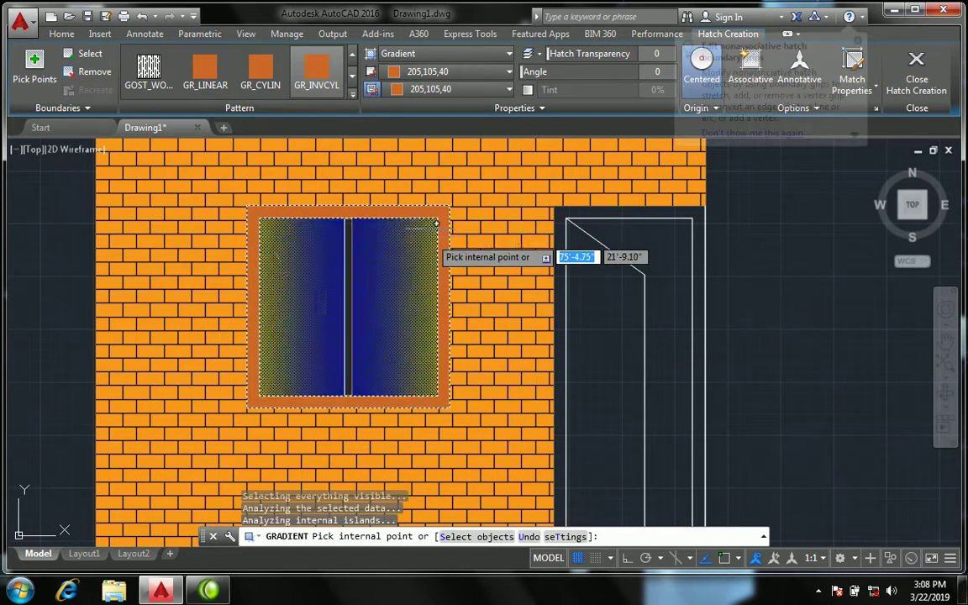
pyautogui.scroll(2, 588, 249)
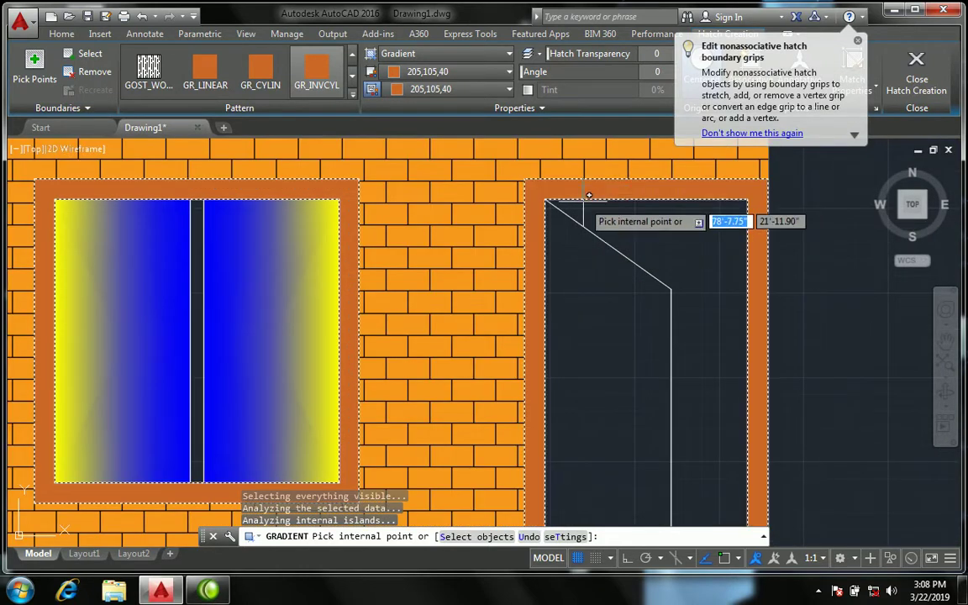
pyautogui.scroll(-2, 556, 212)
pyautogui.press('Return')
# - Fill the door leaf with a 205,105,40 to 244,238,81 yellow gradient
pyautogui.scroll(-5, 447, 290)
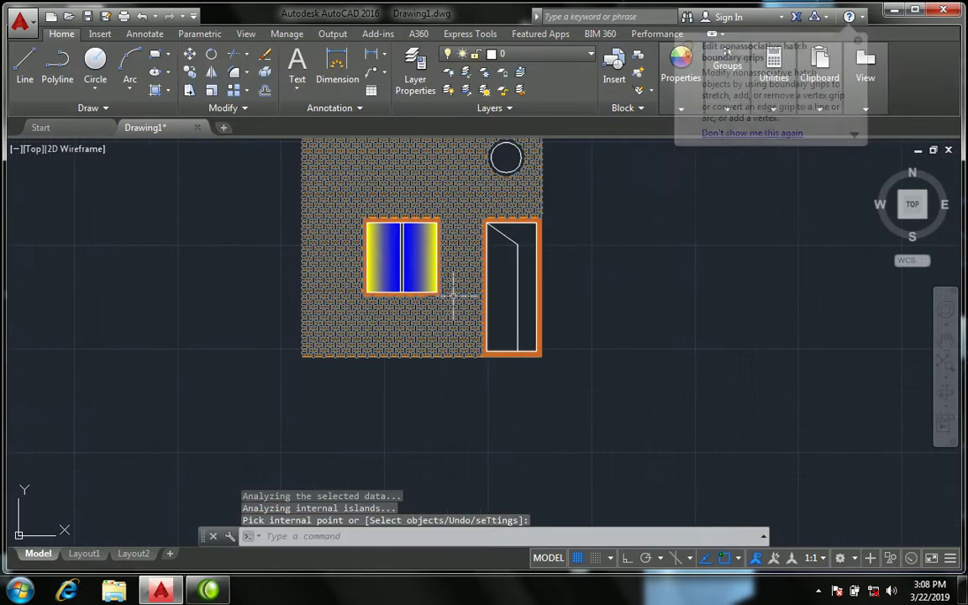
pyautogui.scroll(-2, 450, 286)
pyautogui.scroll(2, 515, 233)
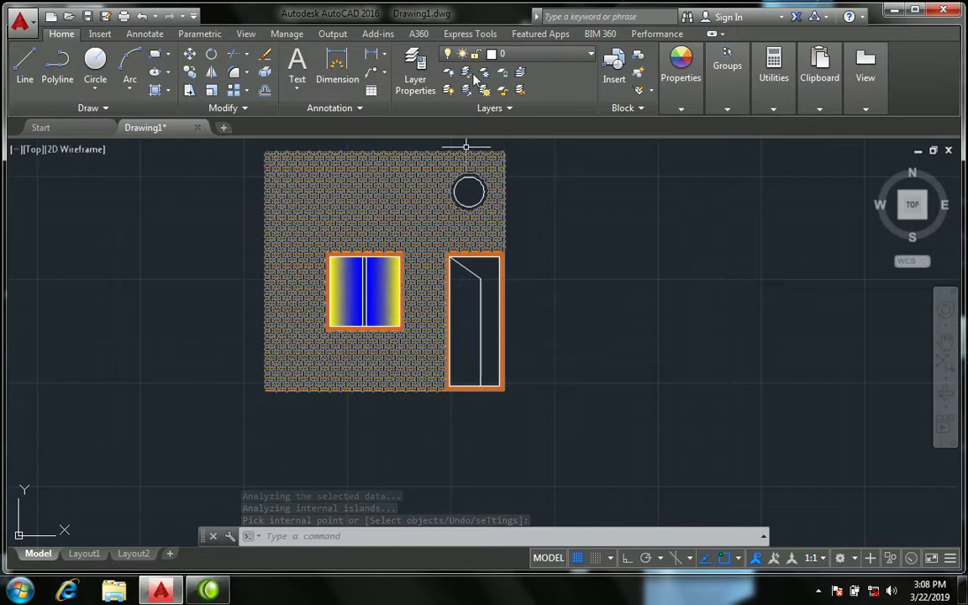
pyautogui.scroll(4, 508, 192)
pyautogui.scroll(-2, 345, 285)
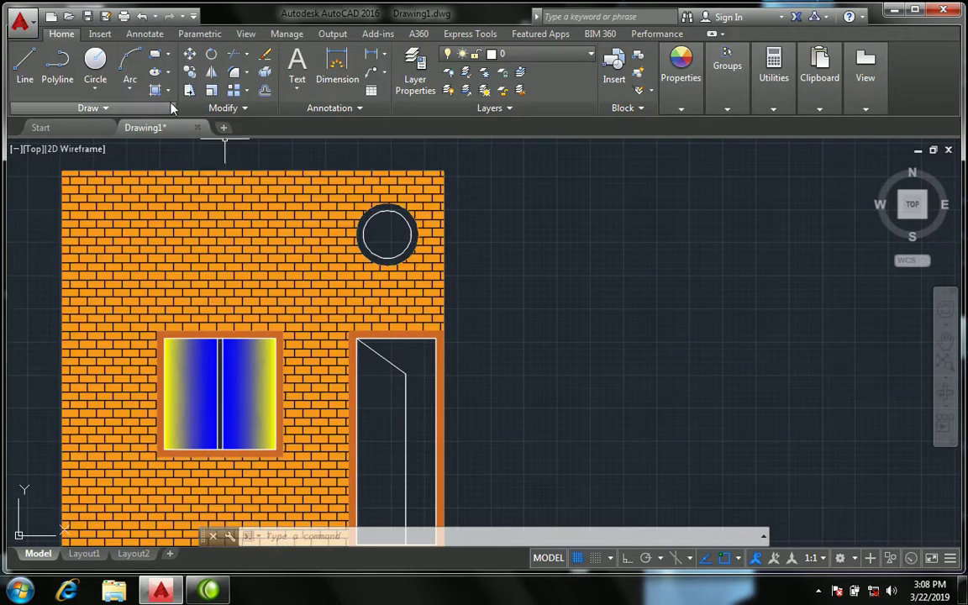
pyautogui.click(169, 91)
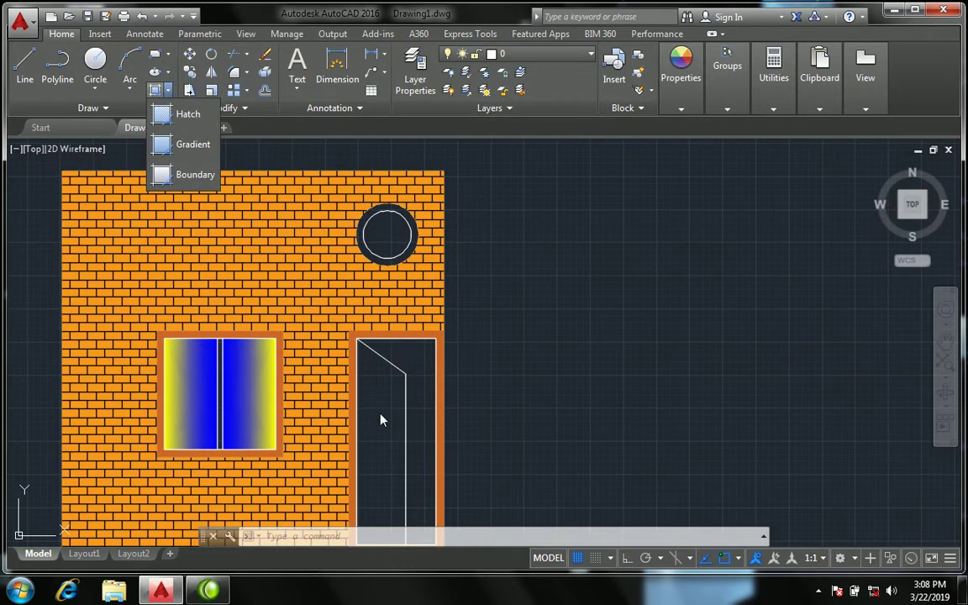
pyautogui.click(188, 145)
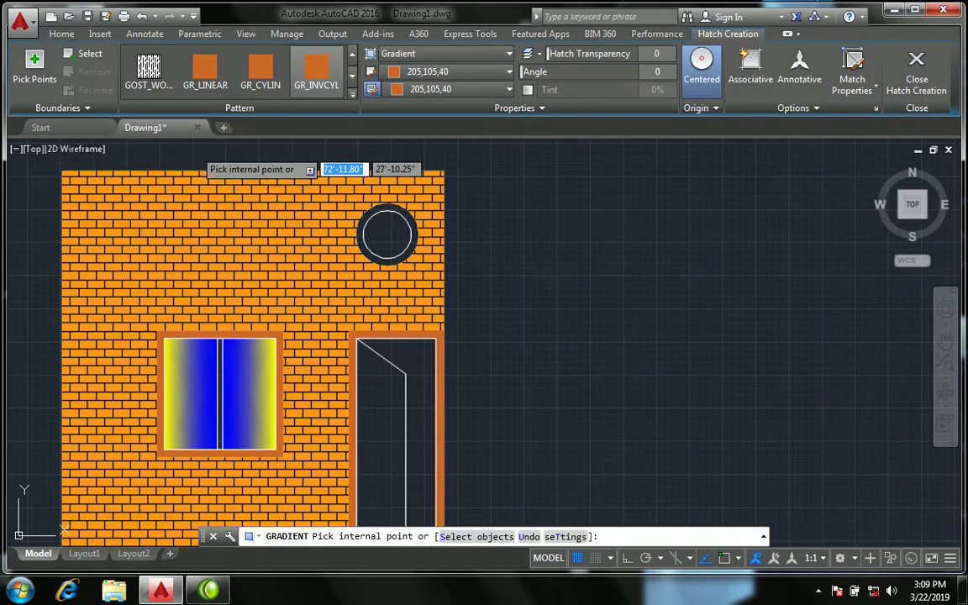
pyautogui.click(436, 91)
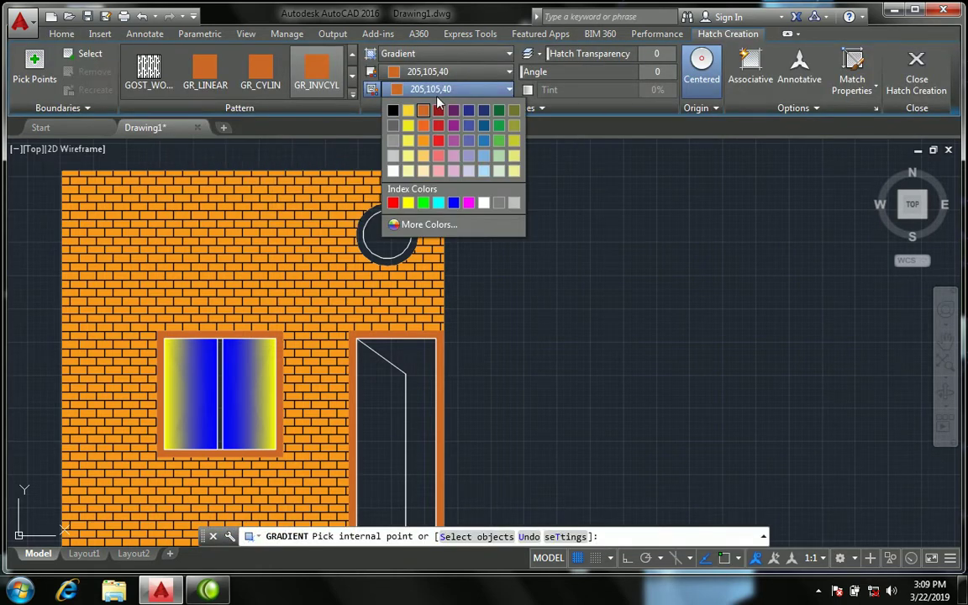
pyautogui.click(407, 140)
pyautogui.scroll(-2, 420, 185)
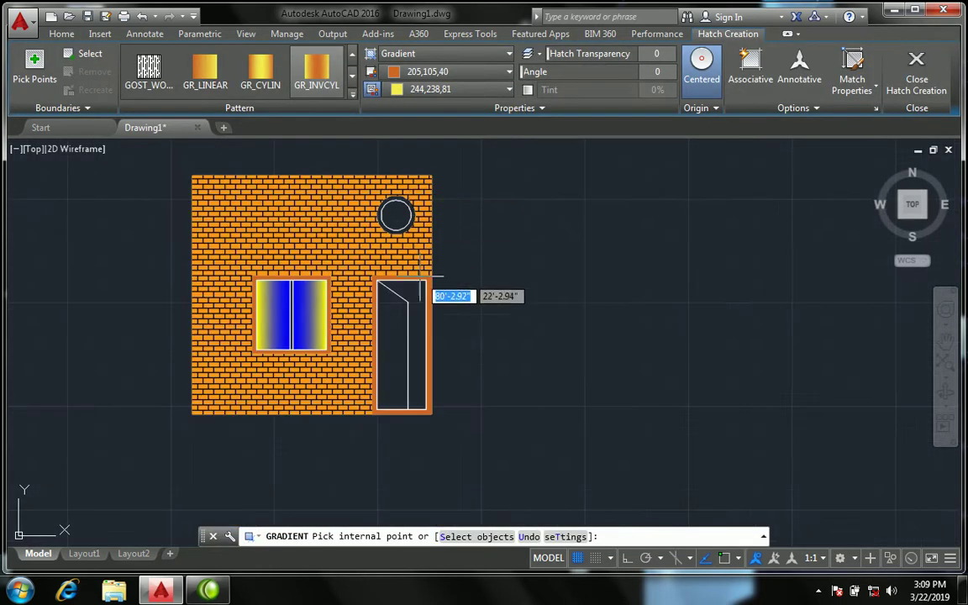
pyautogui.click(408, 346)
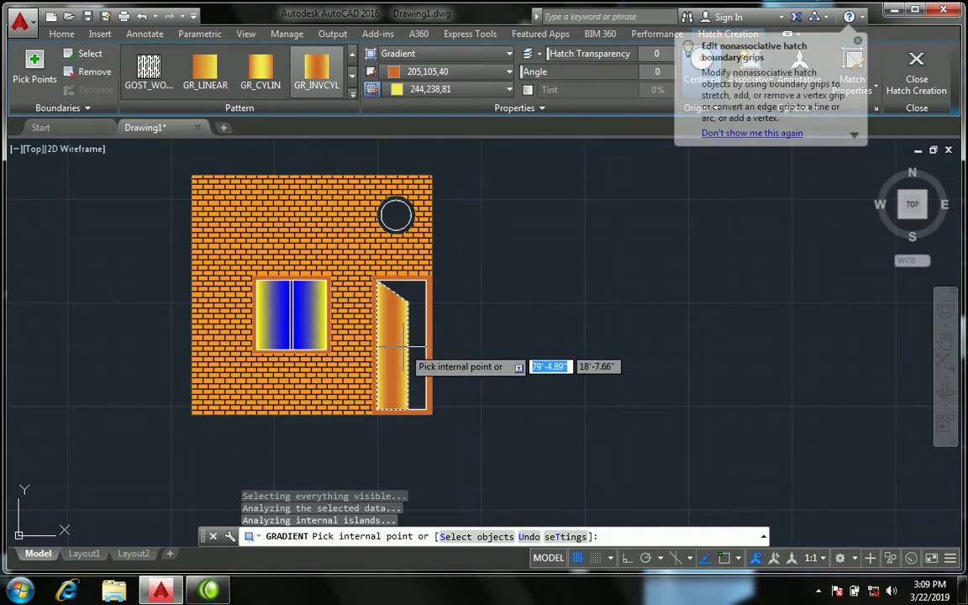
pyautogui.click(406, 268)
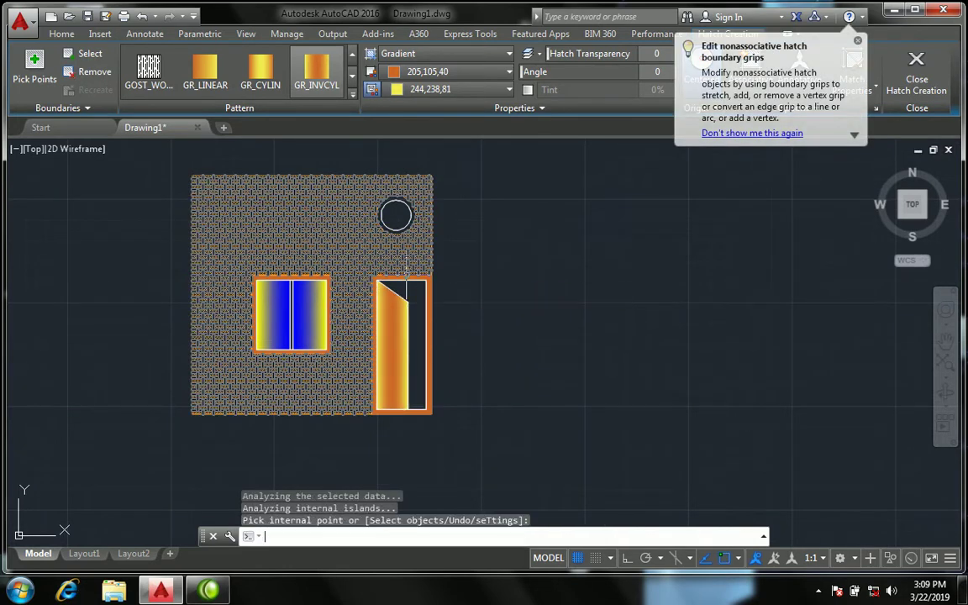
pyautogui.press('Return')
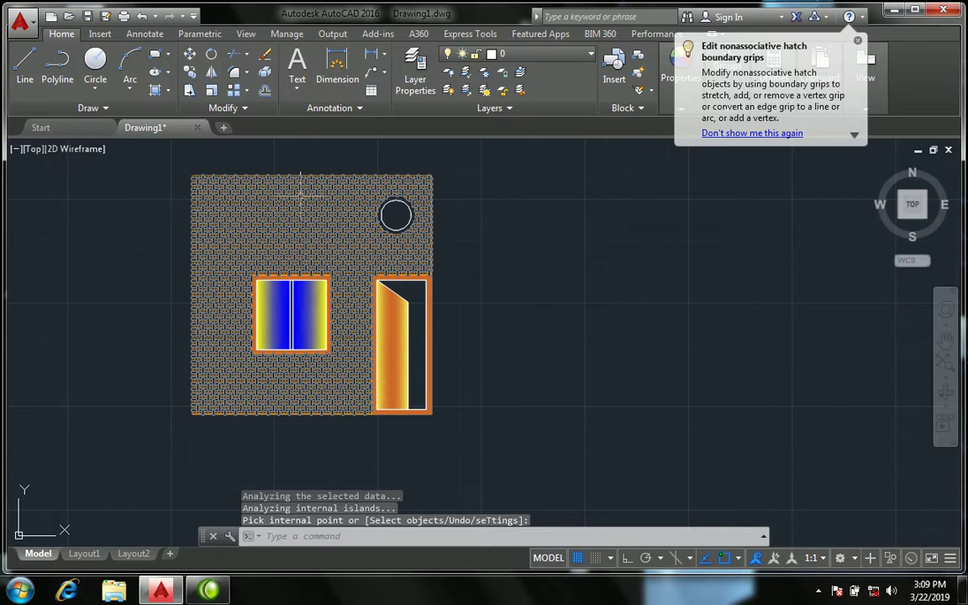
pyautogui.scroll(2, 300, 193)
pyautogui.click(384, 201)
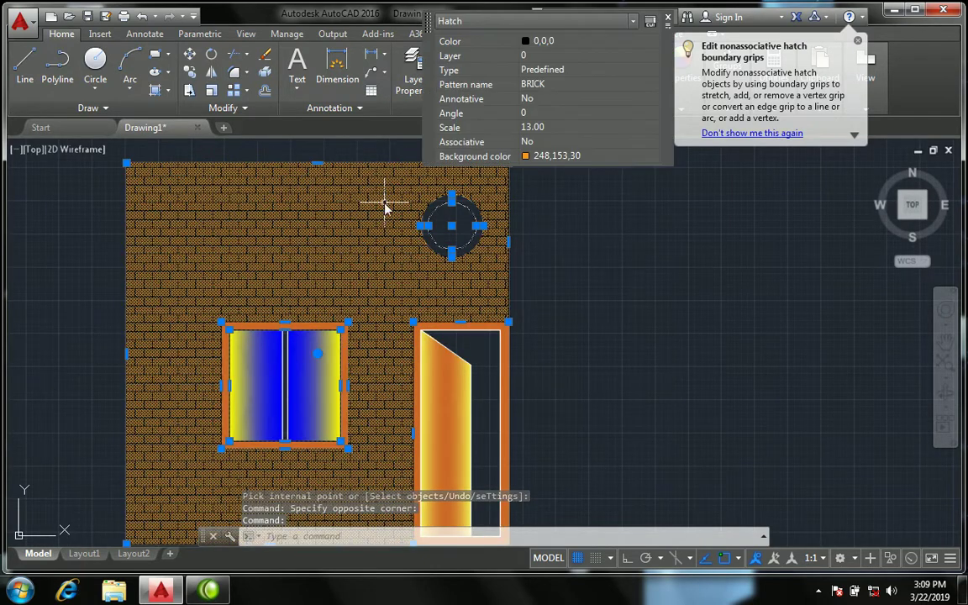
pyautogui.click(666, 19)
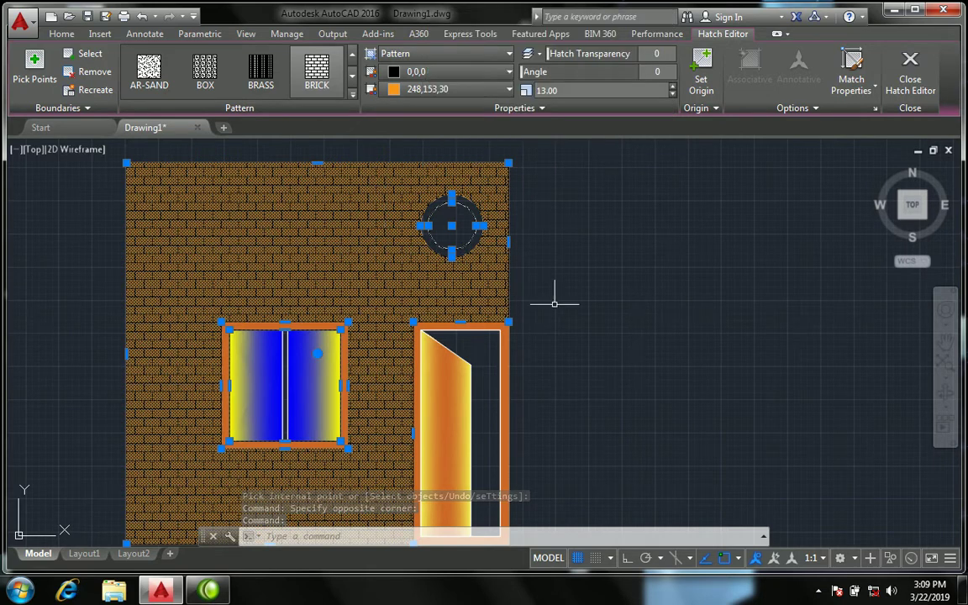
pyautogui.press('Escape')
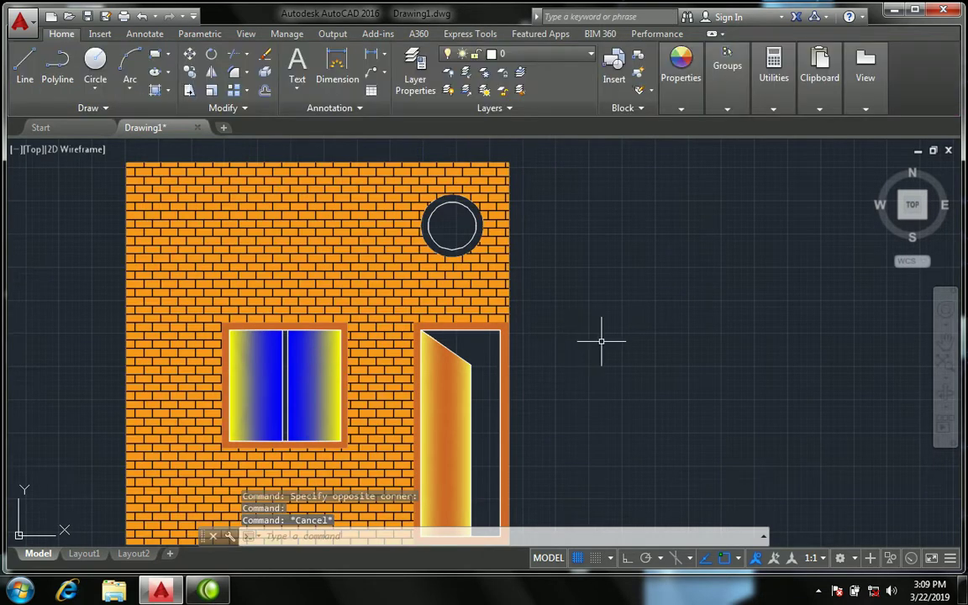
pyautogui.scroll(2, 462, 213)
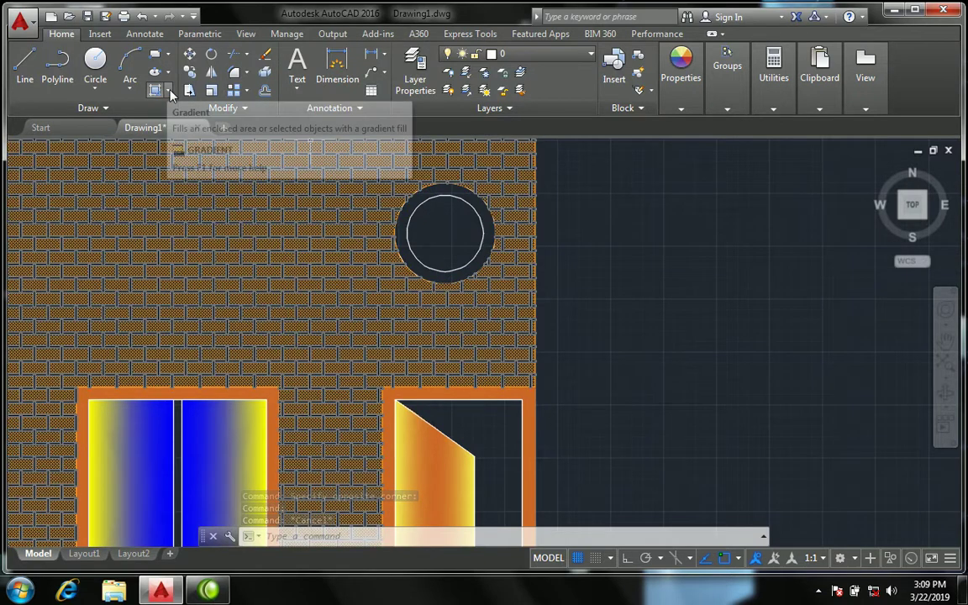
# - Fill the round window with a blue gradient
pyautogui.click(167, 90)
pyautogui.click(192, 143)
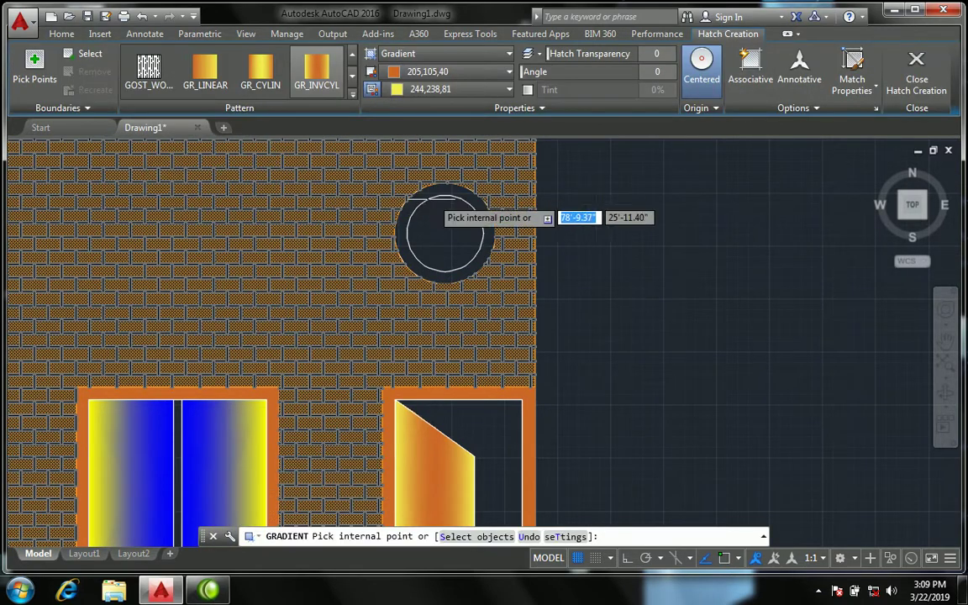
pyautogui.click(420, 71)
pyautogui.click(450, 186)
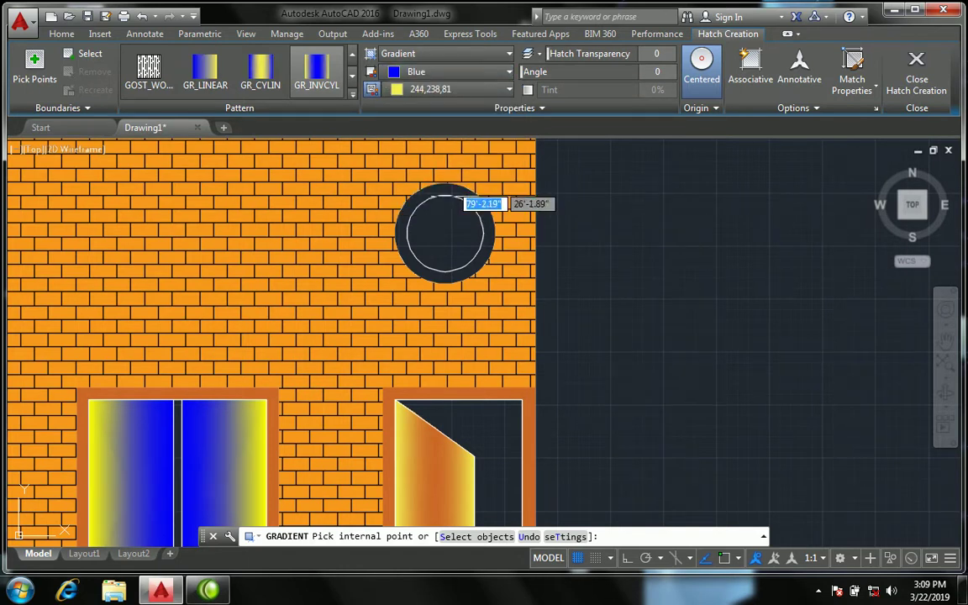
pyautogui.click(459, 231)
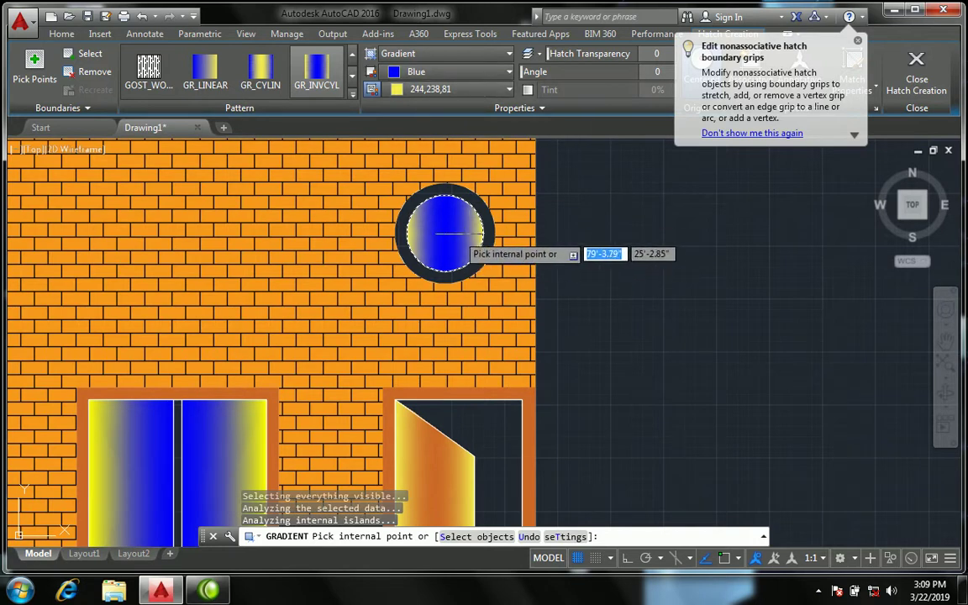
pyautogui.press('Return')
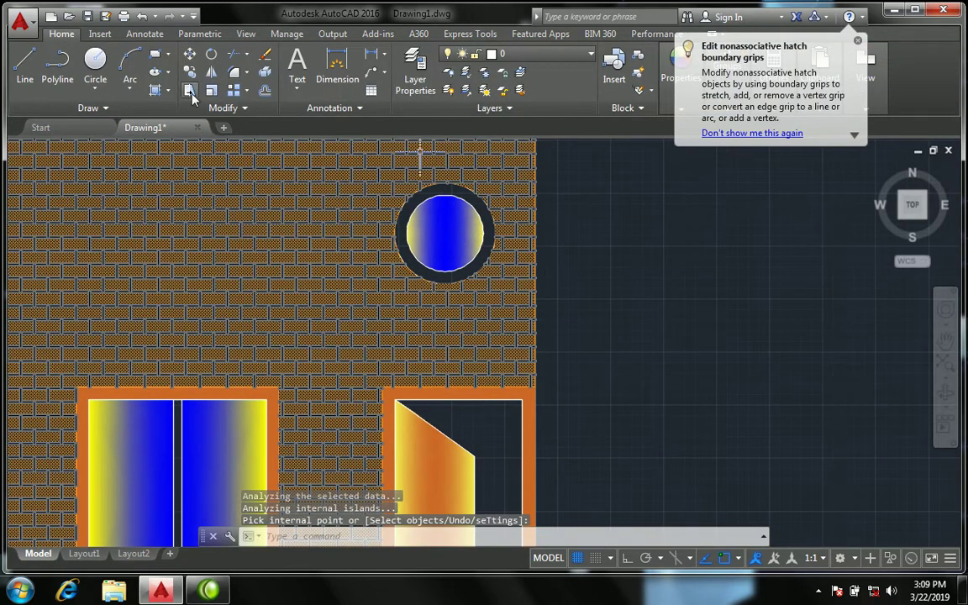
# - Fill the ring around the round window with a Blue to 242,113,114 GR_INVCYL gradient
pyautogui.click(169, 90)
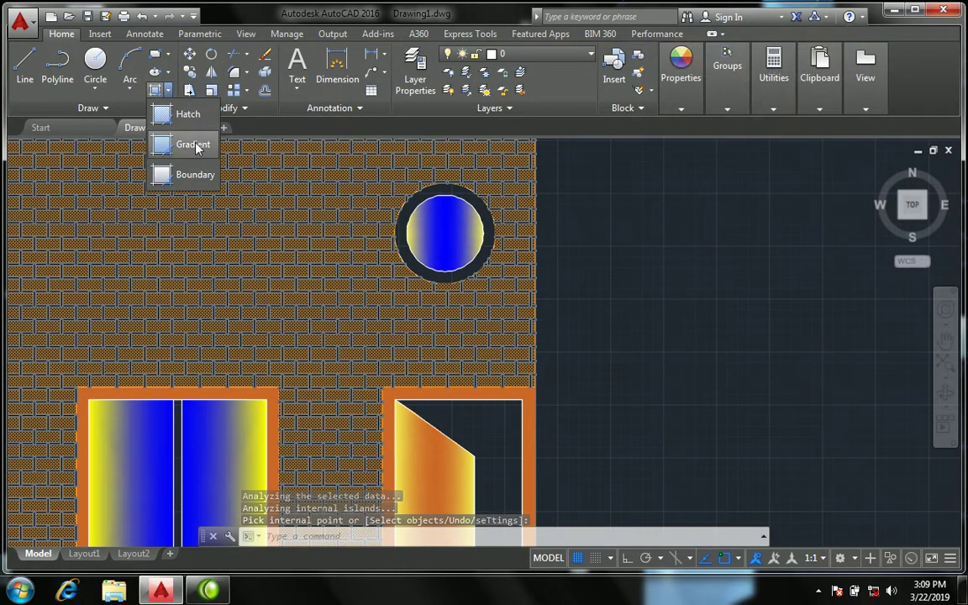
pyautogui.click(173, 131)
pyautogui.click(420, 72)
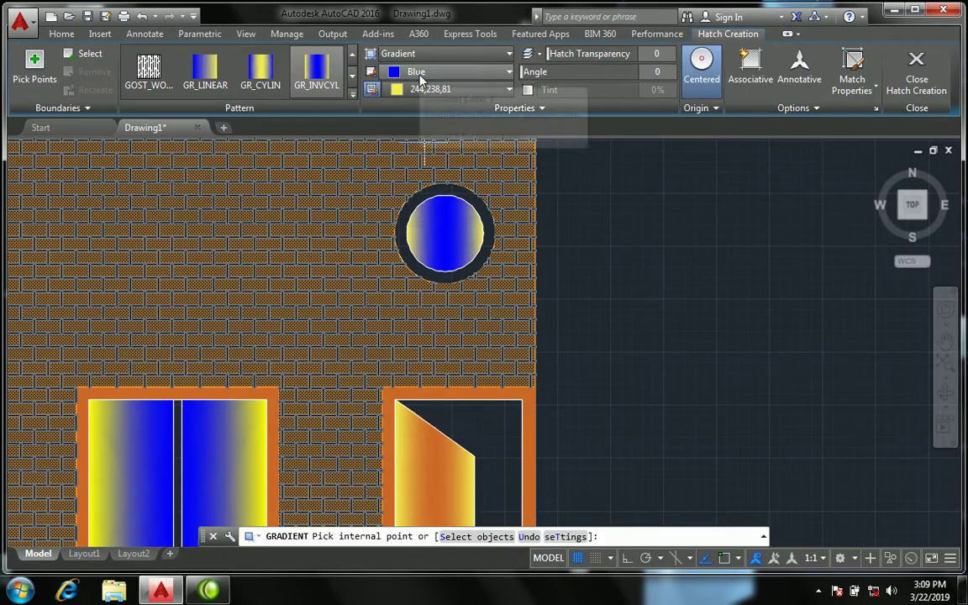
pyautogui.click(405, 94)
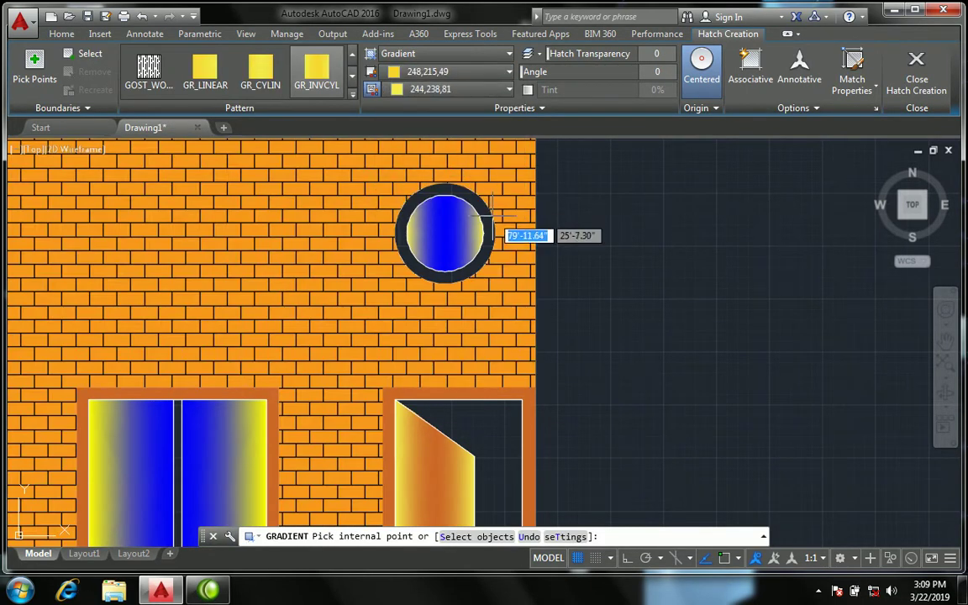
pyautogui.click(460, 74)
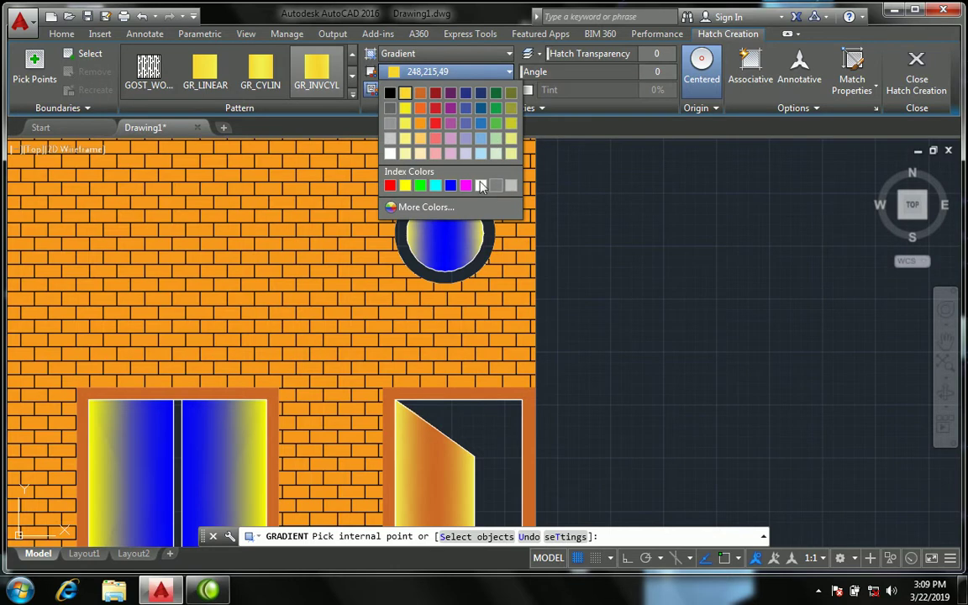
pyautogui.click(406, 154)
pyautogui.click(398, 88)
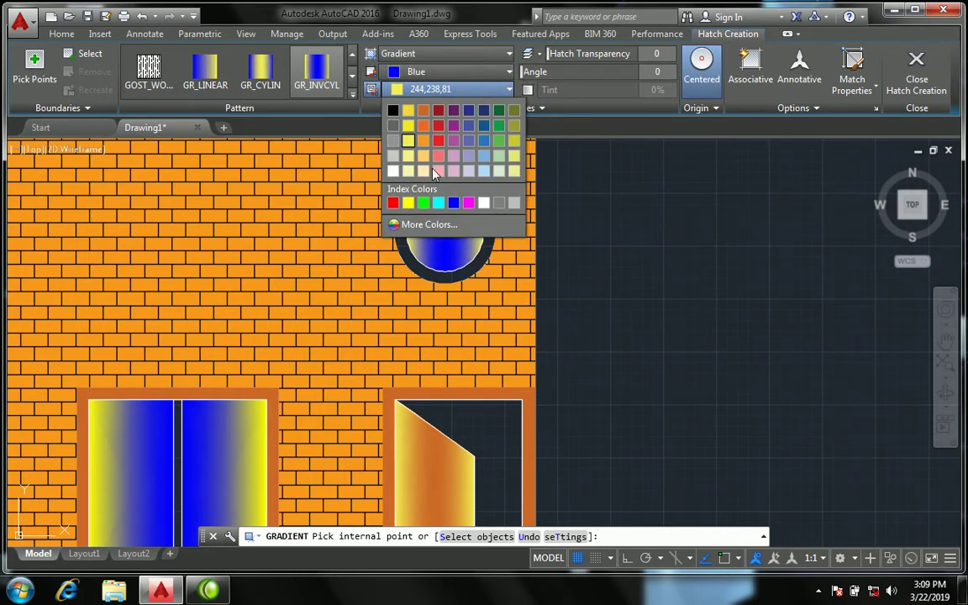
pyautogui.click(437, 156)
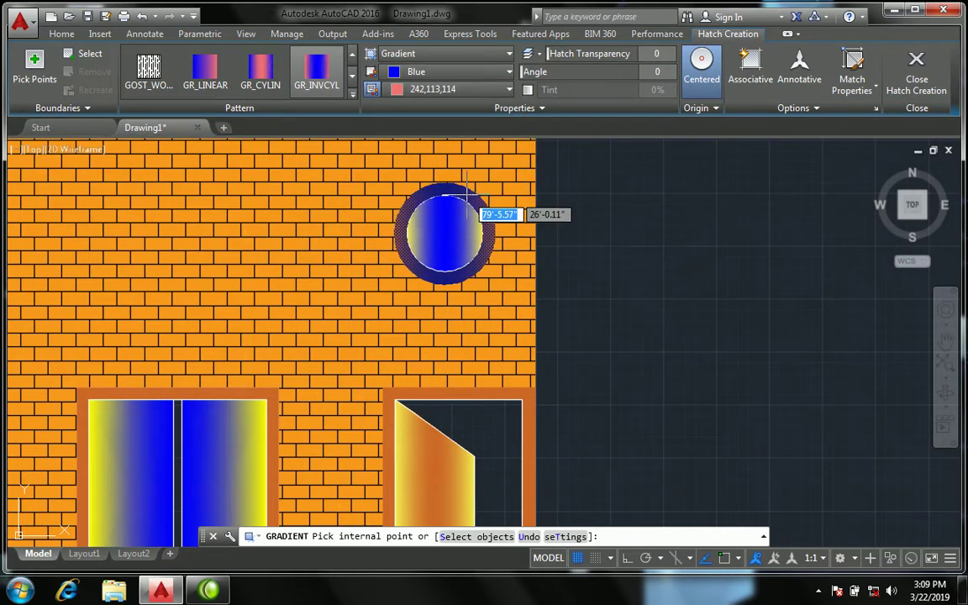
pyautogui.click(462, 202)
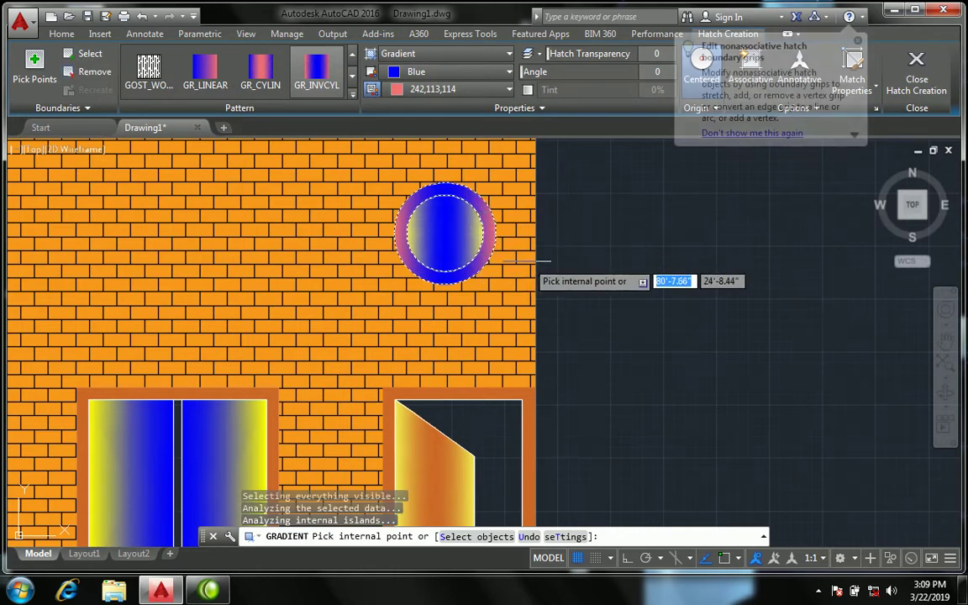
pyautogui.press('Return')
pyautogui.scroll(-5, 454, 234)
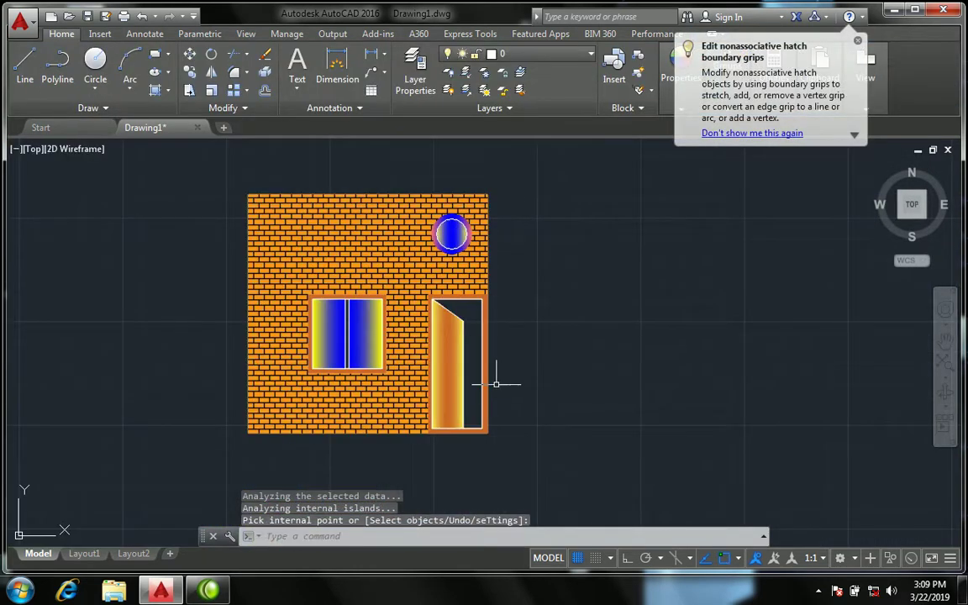
pyautogui.scroll(-2, 470, 325)
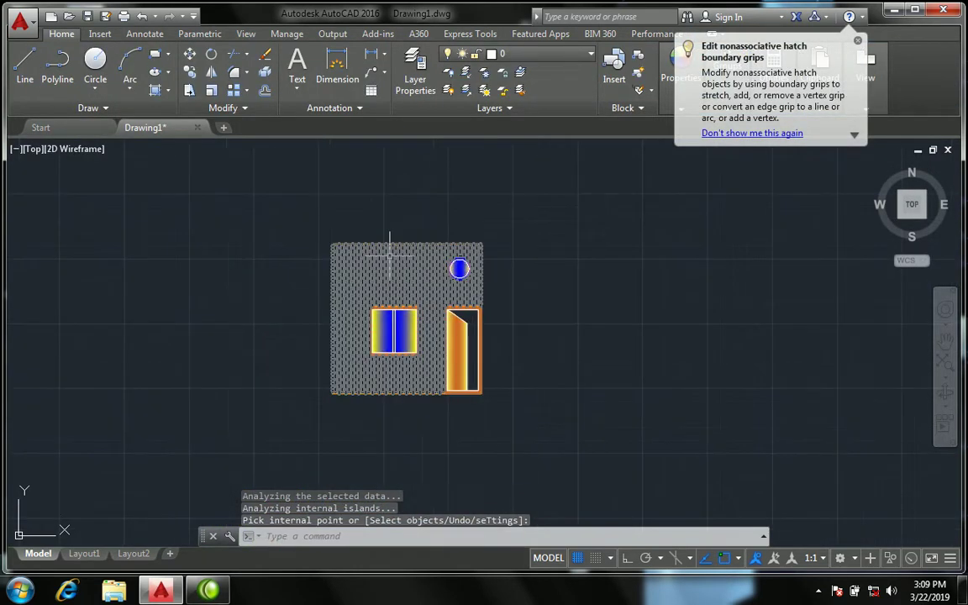
pyautogui.scroll(2, 389, 243)
pyautogui.scroll(-2, 402, 290)
pyautogui.scroll(-2, 437, 311)
pyautogui.press('Return')
pyautogui.scroll(2, 469, 319)
pyautogui.scroll(2, 359, 253)
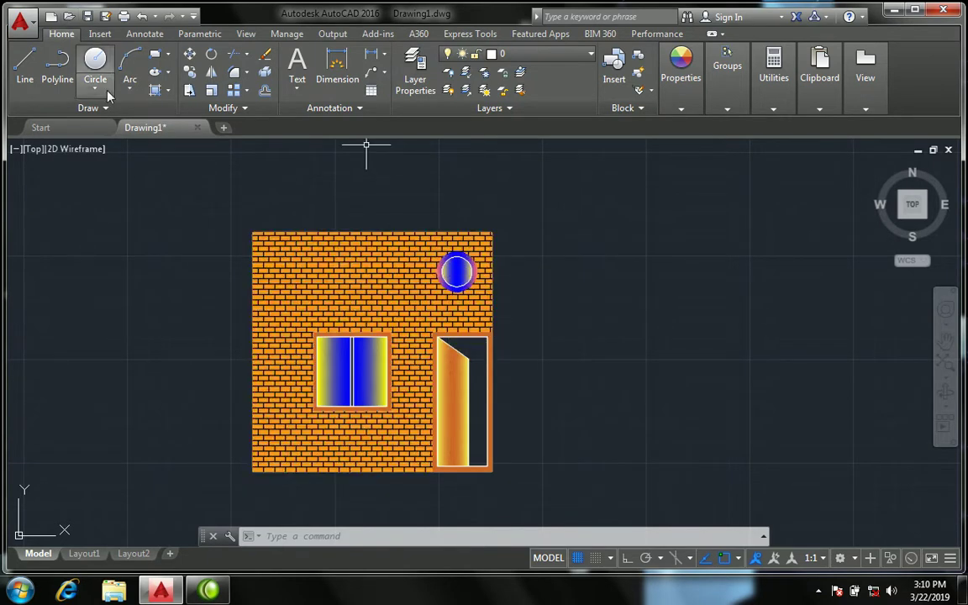
pyautogui.click(168, 90)
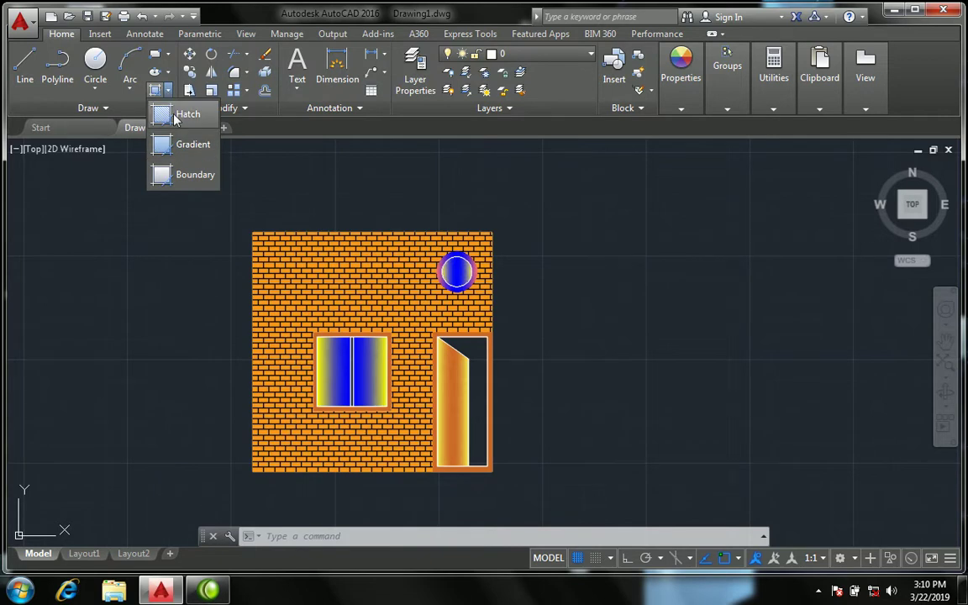
pyautogui.click(172, 114)
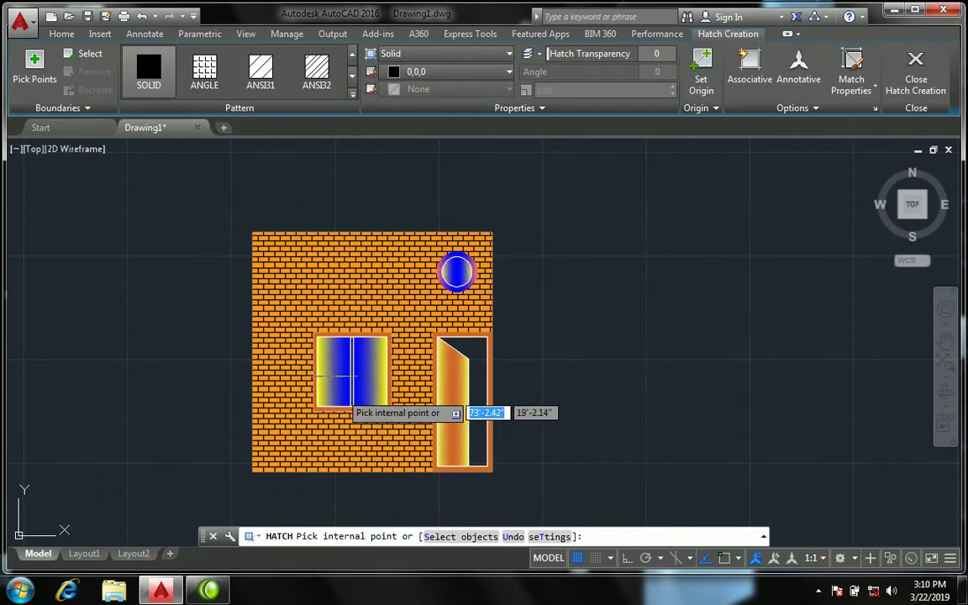
pyautogui.click(353, 79)
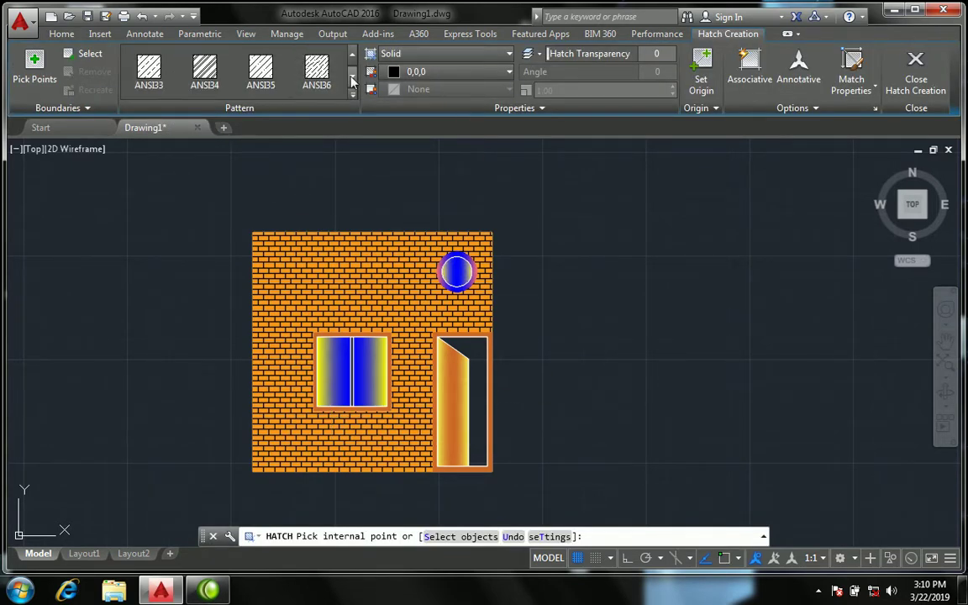
pyautogui.click(353, 80)
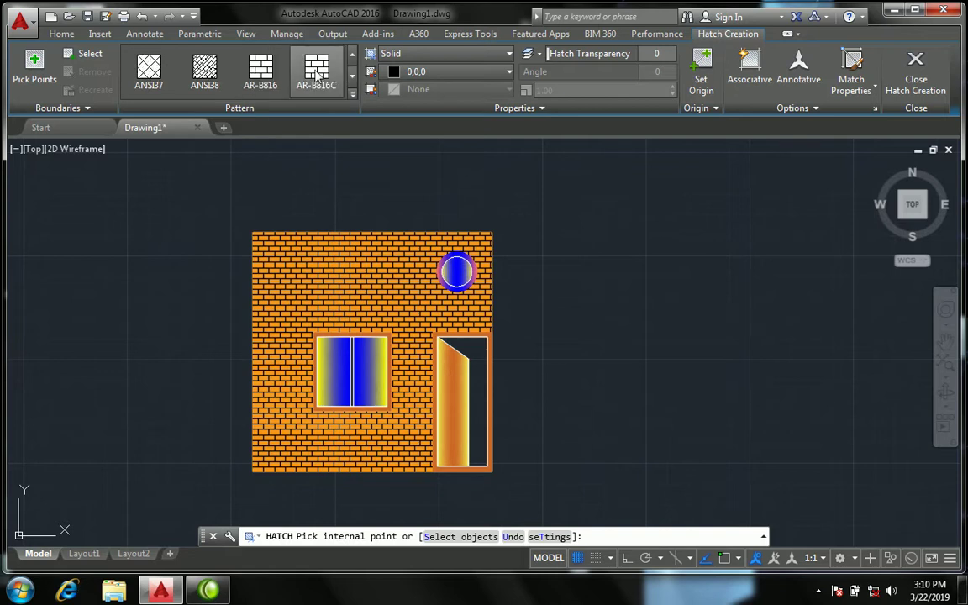
pyautogui.click(353, 82)
pyautogui.click(353, 80)
pyautogui.click(353, 80)
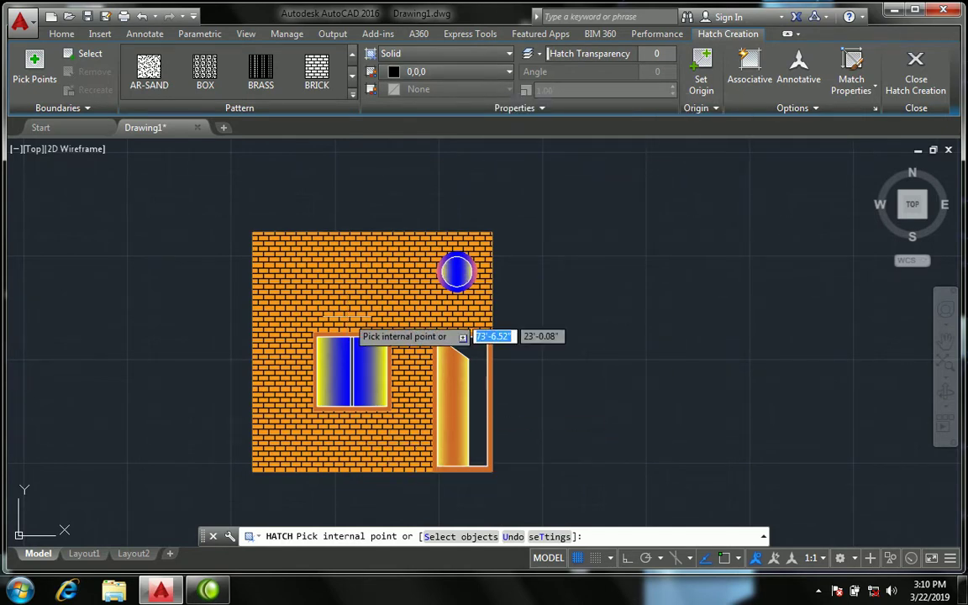
pyautogui.press('Escape')
pyautogui.scroll(-2, 311, 294)
pyautogui.scroll(2, 294, 282)
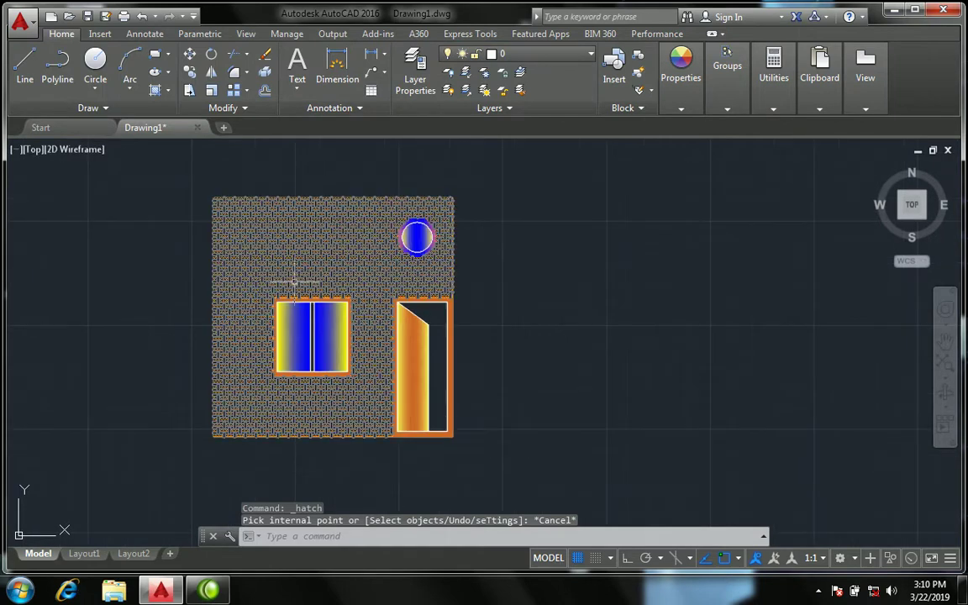
pyautogui.scroll(-2, 279, 271)
pyautogui.scroll(2, 387, 301)
pyautogui.scroll(-2, 371, 297)
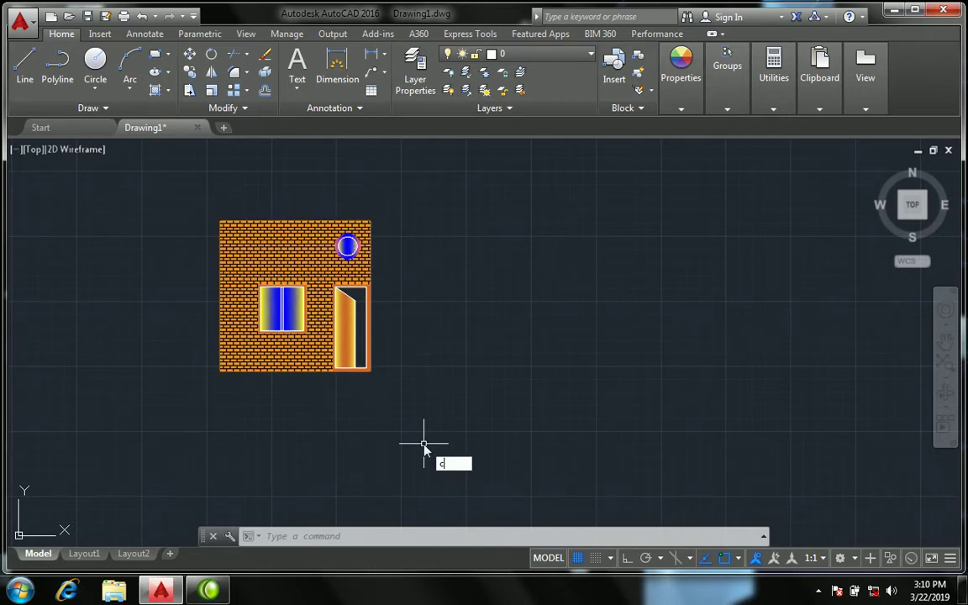
pyautogui.write('o')
pyautogui.press('Return')
pyautogui.click(463, 443)
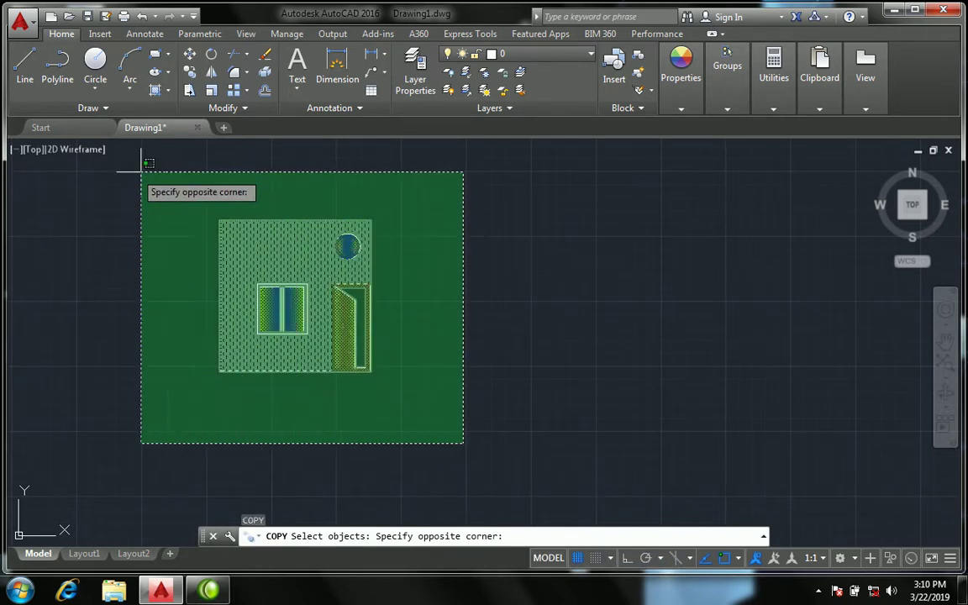
pyautogui.click(141, 172)
pyautogui.press('Return')
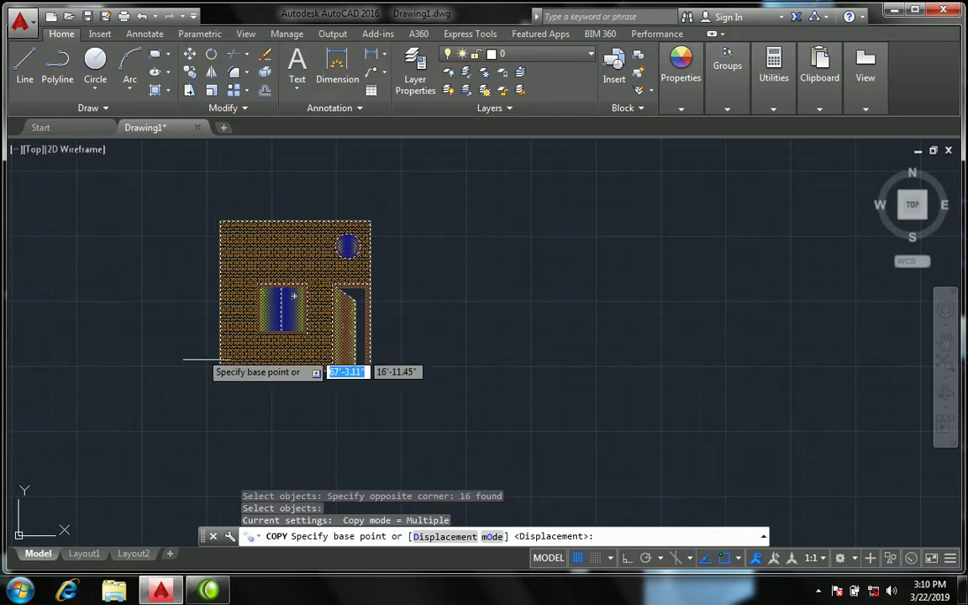
pyautogui.click(220, 370)
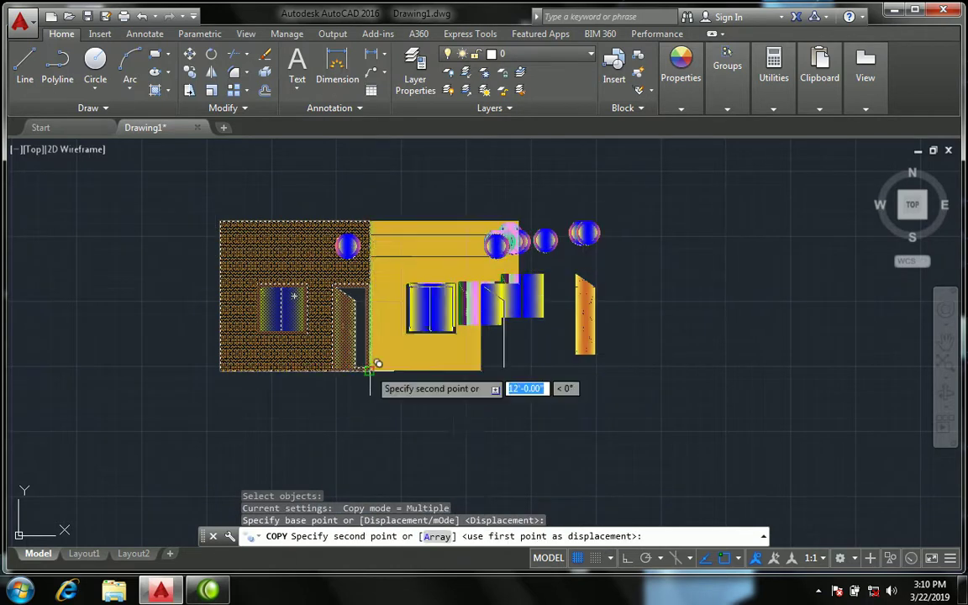
pyautogui.click(370, 368)
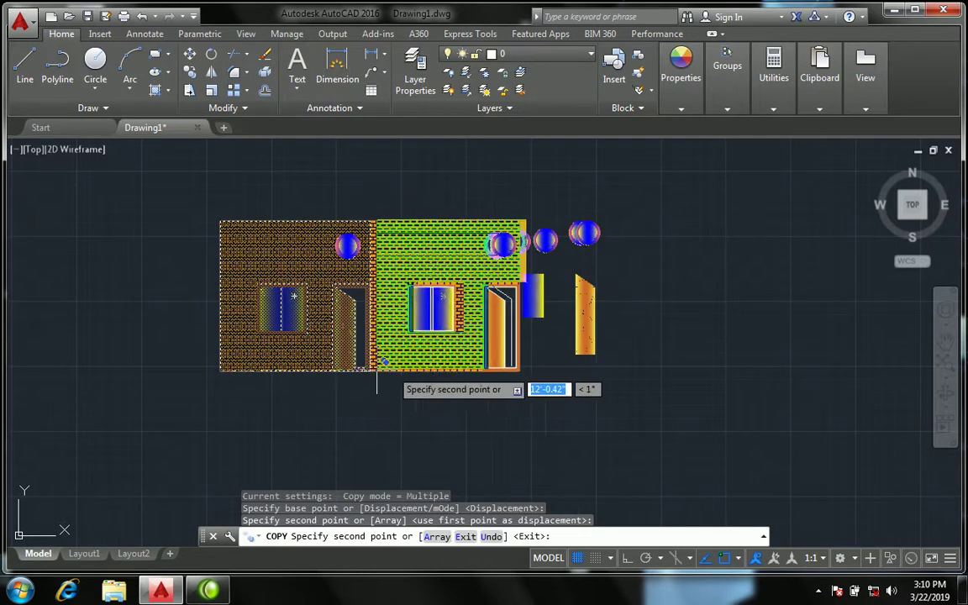
pyautogui.click(515, 368)
pyautogui.scroll(-4, 544, 361)
pyautogui.scroll(2, 544, 361)
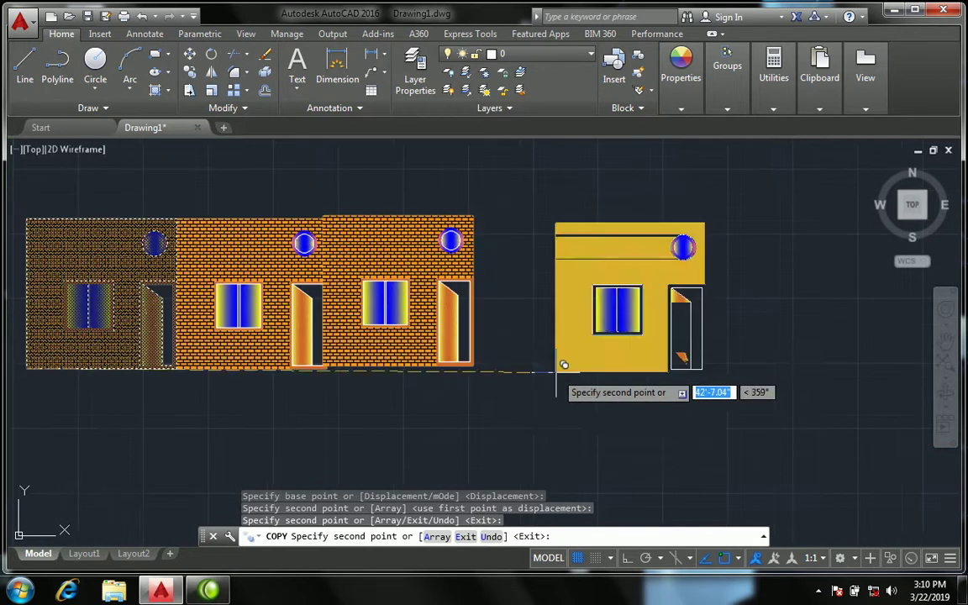
pyautogui.scroll(2, 566, 363)
pyautogui.click(382, 367)
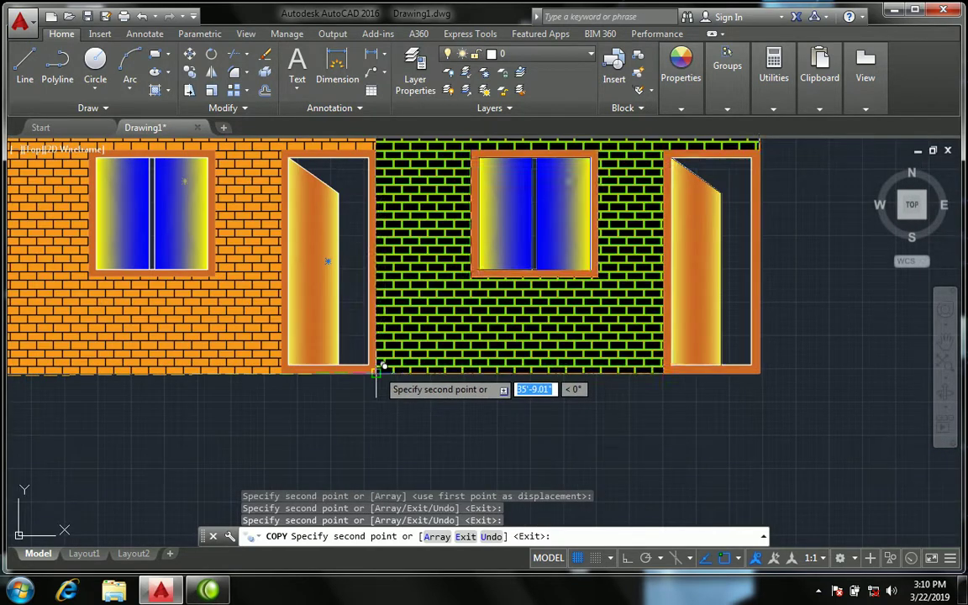
pyautogui.press('Escape')
pyautogui.scroll(-8, 360, 312)
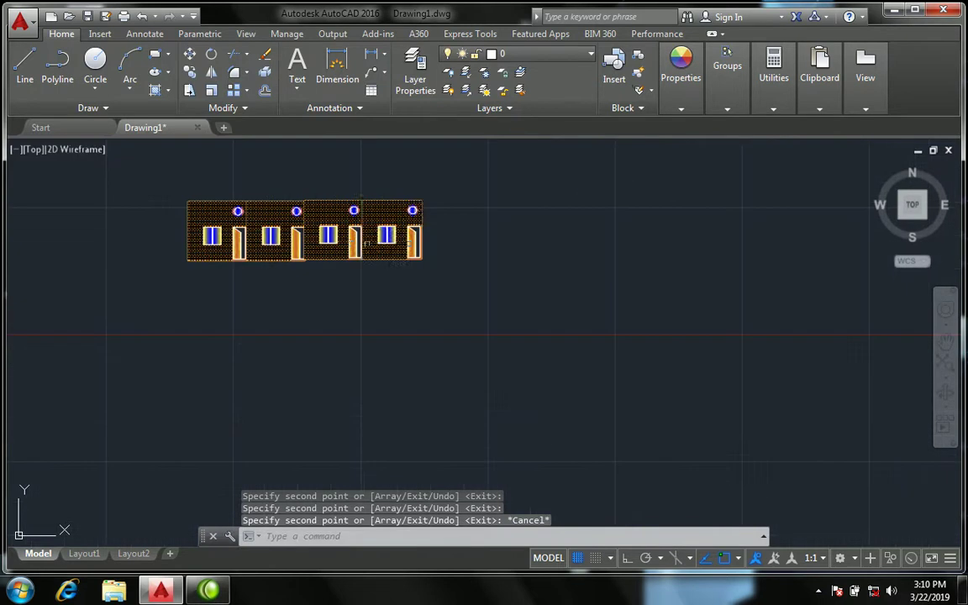
pyautogui.scroll(2, 254, 205)
pyautogui.scroll(2, 214, 210)
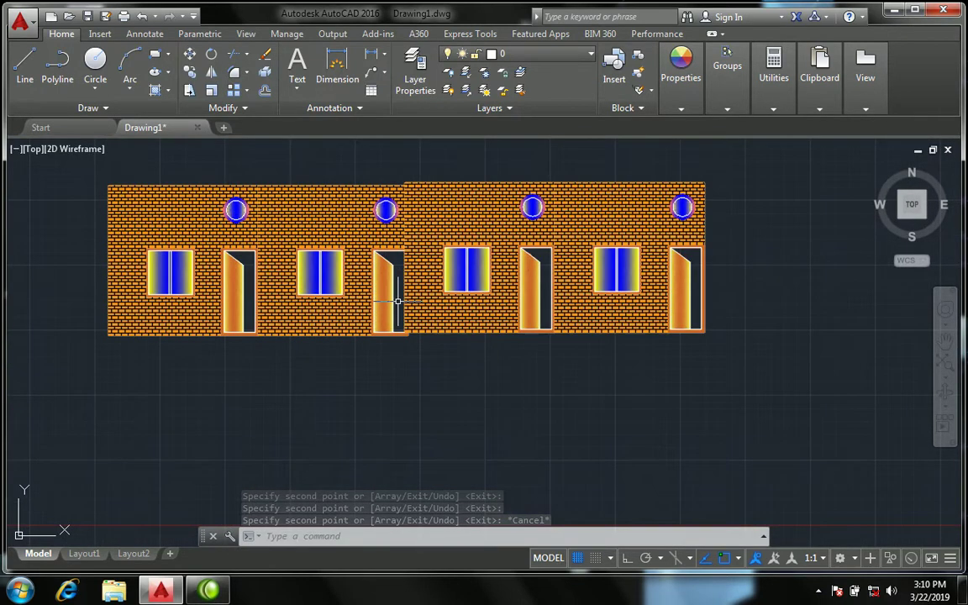
pyautogui.scroll(3, 458, 340)
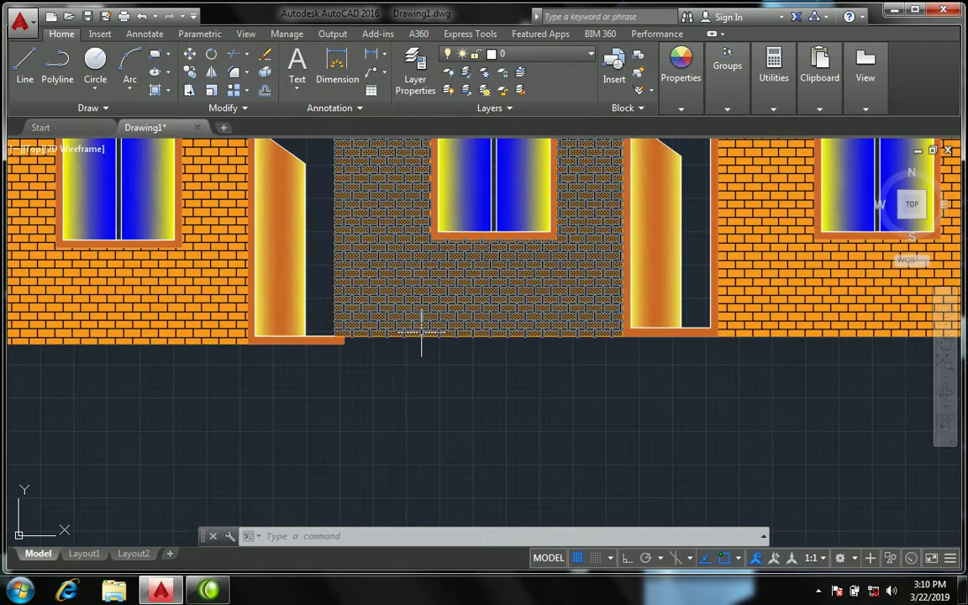
pyautogui.scroll(2, 420, 324)
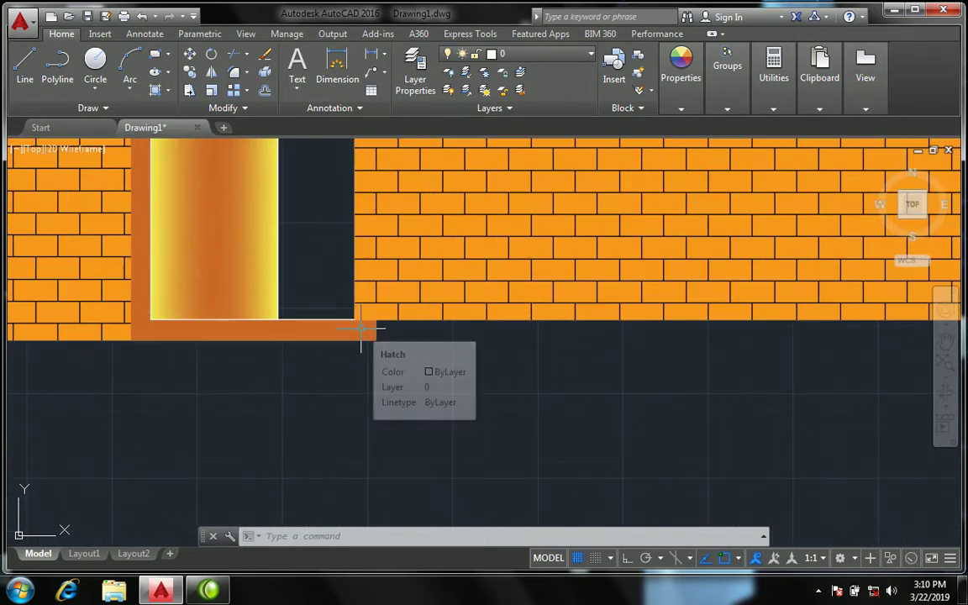
pyautogui.hotkey('ctrl', 'z')
pyautogui.hotkey('ctrl', 'z')
# - Copy all 16 house objects, using the wall's lower-left corner as base point
pyautogui.scroll(-3, 378, 309)
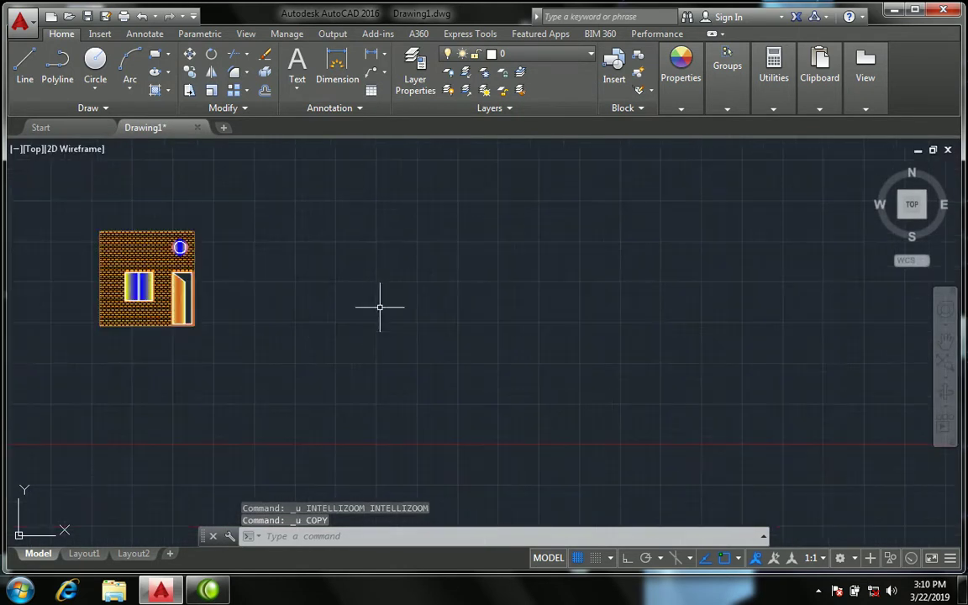
pyautogui.scroll(2, 56, 221)
pyautogui.write('o')
pyautogui.press('Return')
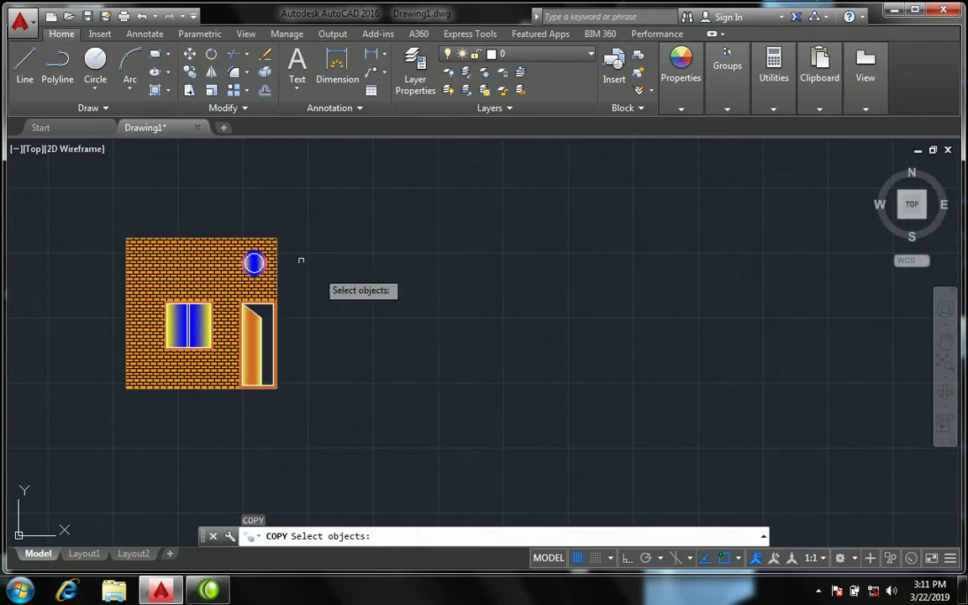
pyautogui.click(345, 432)
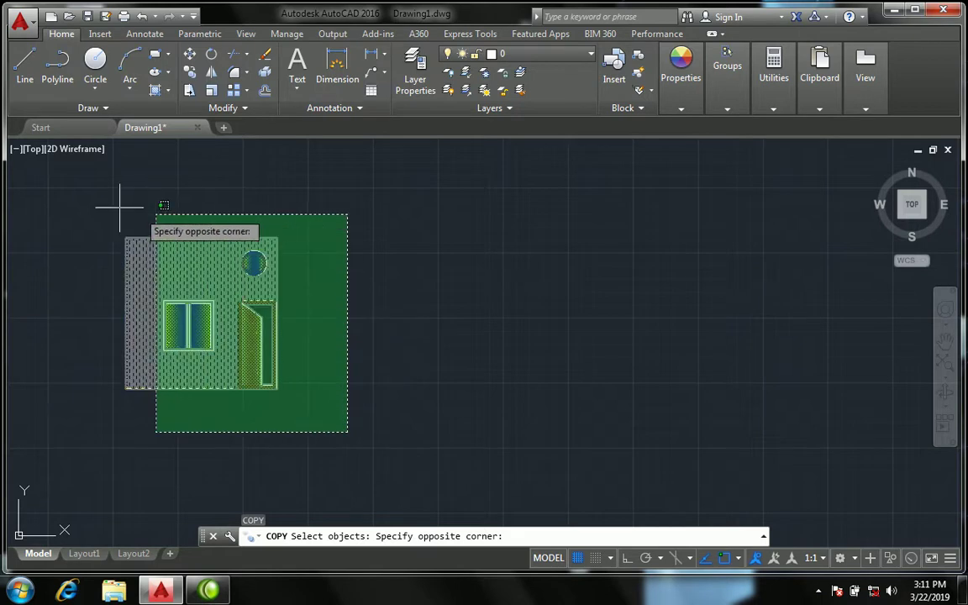
pyautogui.click(57, 191)
pyautogui.press('Return')
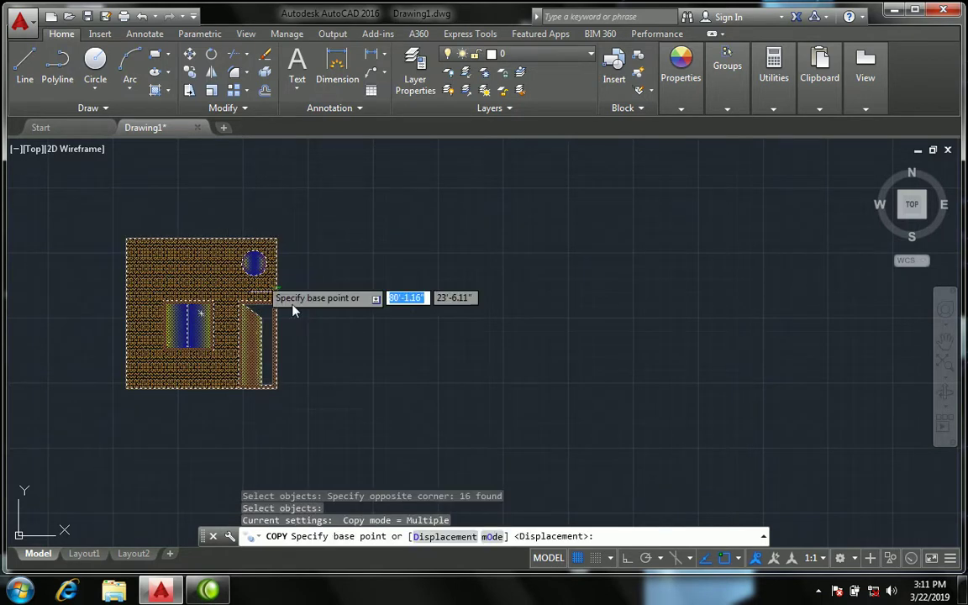
pyautogui.scroll(2, 124, 389)
pyautogui.scroll(3, 93, 383)
pyautogui.scroll(2, 48, 376)
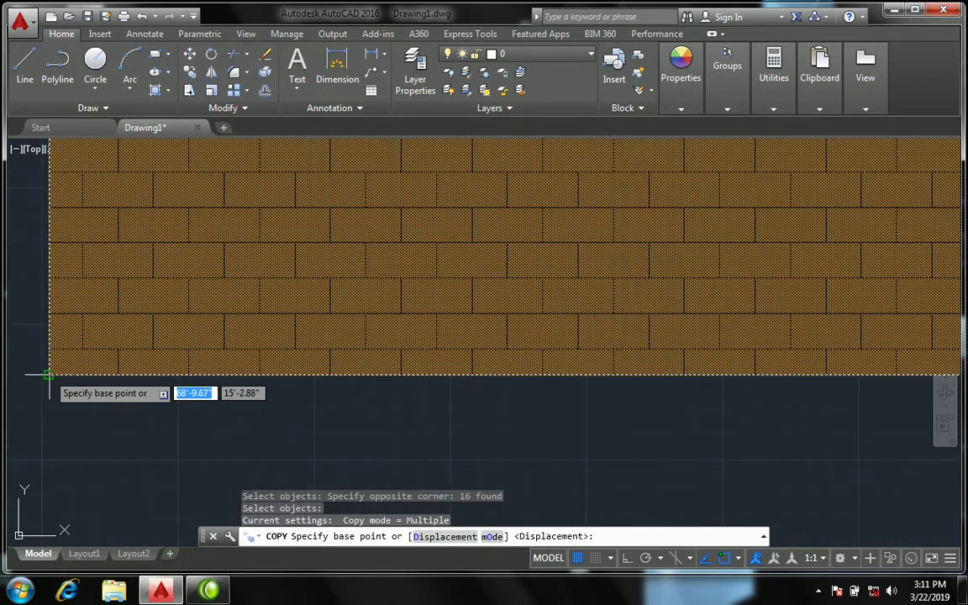
pyautogui.click(48, 376)
# - Place three copies of the unit side by side to form a row of four
pyautogui.scroll(-3, 61, 353)
pyautogui.scroll(-2, 58, 357)
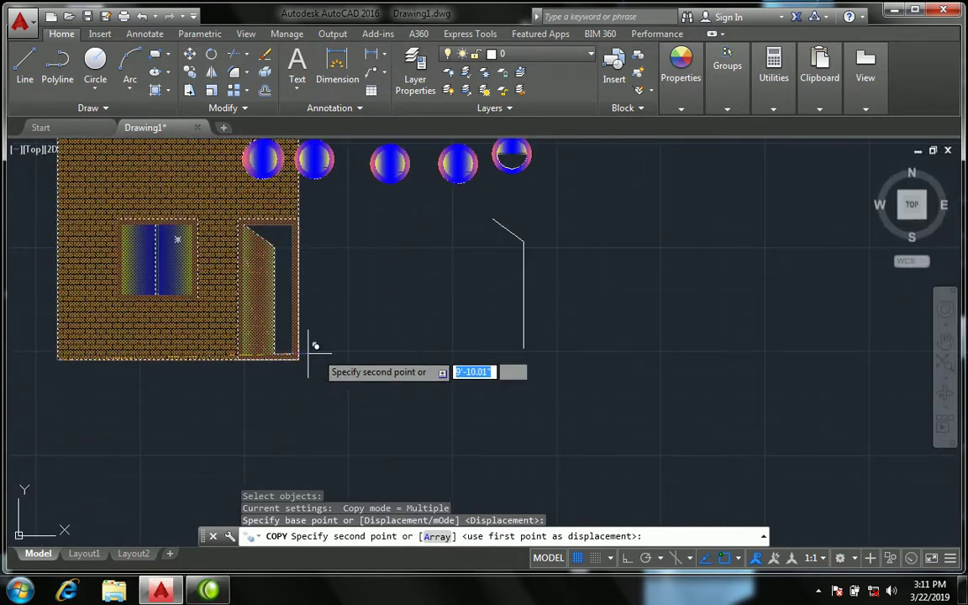
pyautogui.scroll(4, 309, 346)
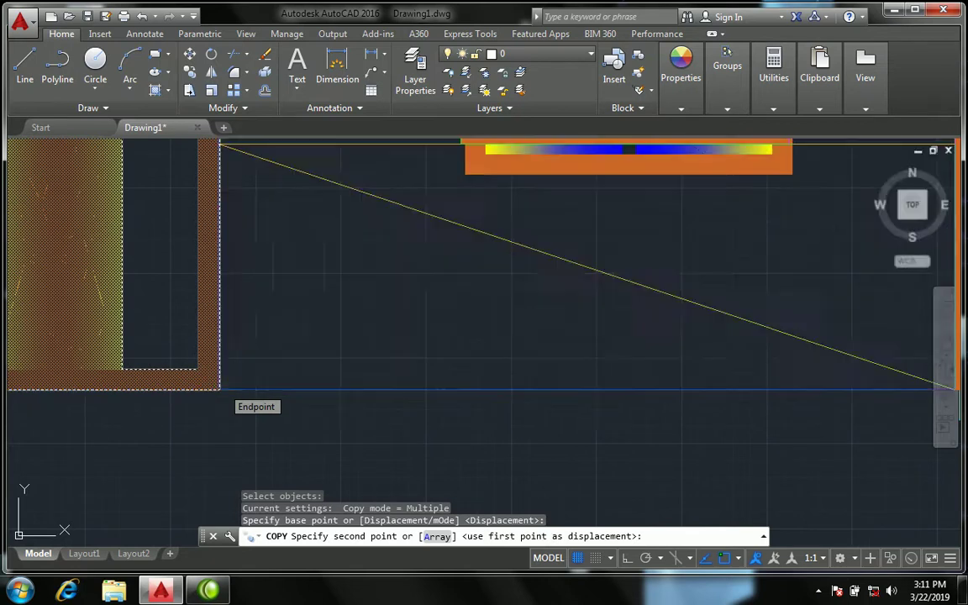
pyautogui.click(218, 388)
pyautogui.scroll(-2, 214, 387)
pyautogui.scroll(-2, 210, 382)
pyautogui.scroll(-1, 371, 368)
pyautogui.scroll(3, 361, 382)
pyautogui.scroll(2, 353, 385)
pyautogui.scroll(2, 354, 383)
pyautogui.scroll(1, 354, 382)
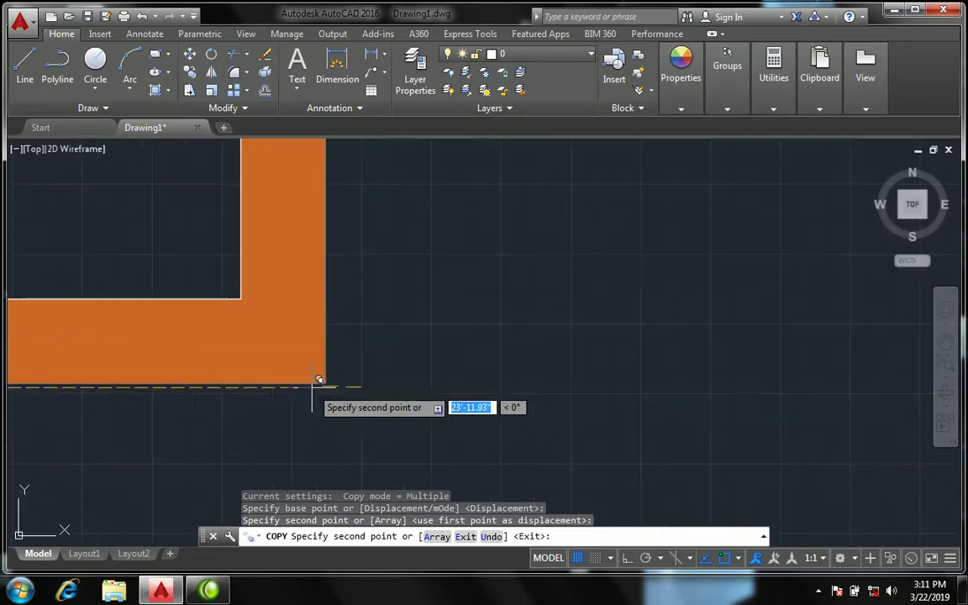
pyautogui.click(321, 383)
pyautogui.scroll(-2, 322, 380)
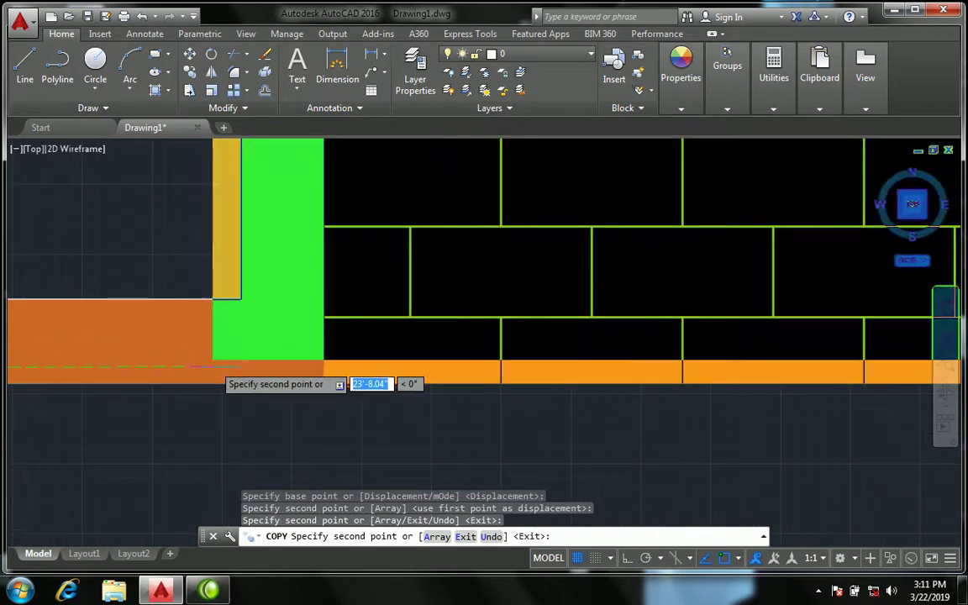
pyautogui.scroll(-2, 214, 383)
pyautogui.scroll(-2, 203, 389)
pyautogui.scroll(-1, 214, 391)
pyautogui.scroll(3, 382, 357)
pyautogui.scroll(3, 336, 387)
pyautogui.scroll(2, 326, 394)
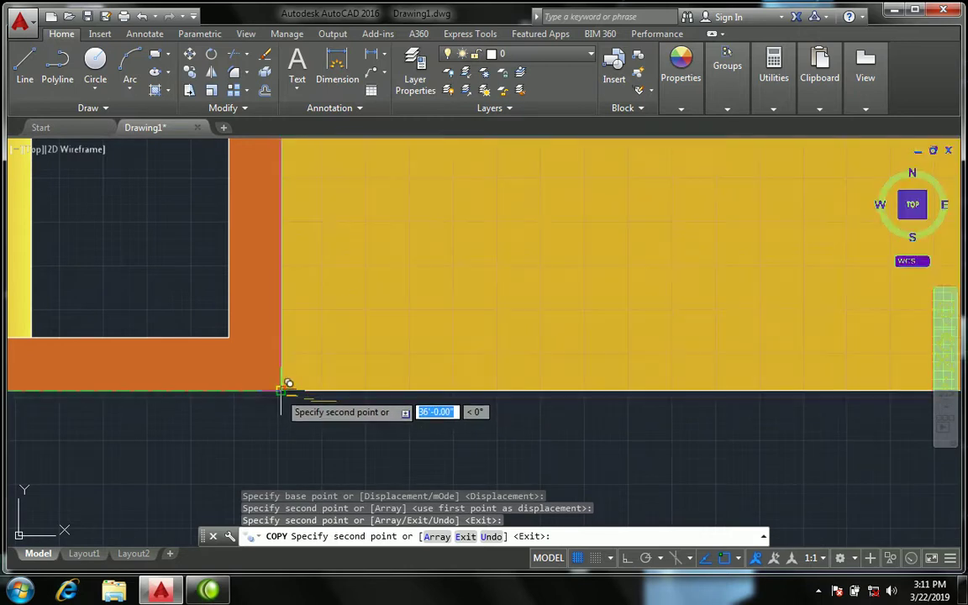
pyautogui.scroll(-2, 282, 386)
pyautogui.scroll(-2, 290, 377)
pyautogui.scroll(-3, 301, 365)
pyautogui.scroll(-3, 300, 361)
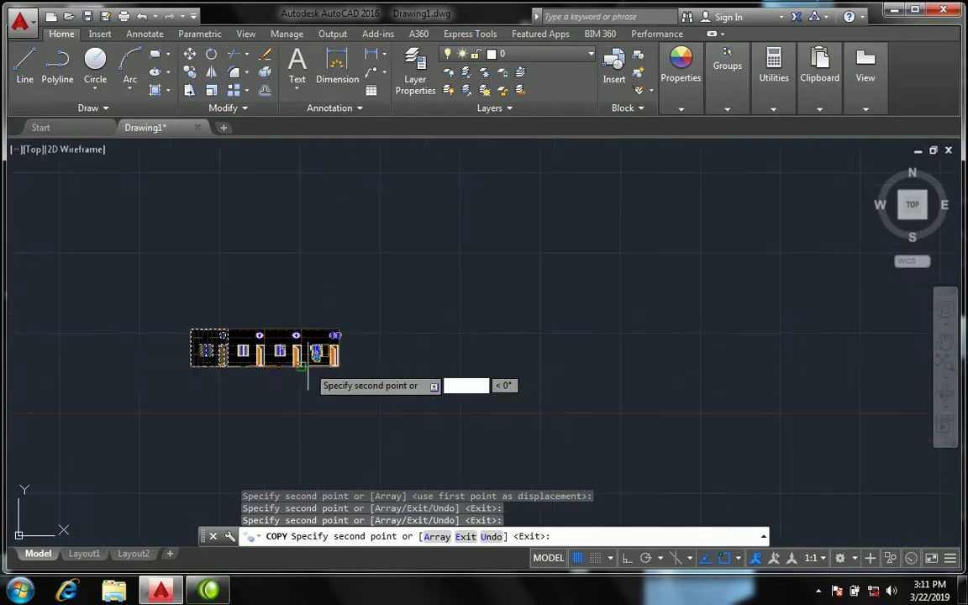
pyautogui.scroll(3, 238, 356)
pyautogui.scroll(3, 239, 354)
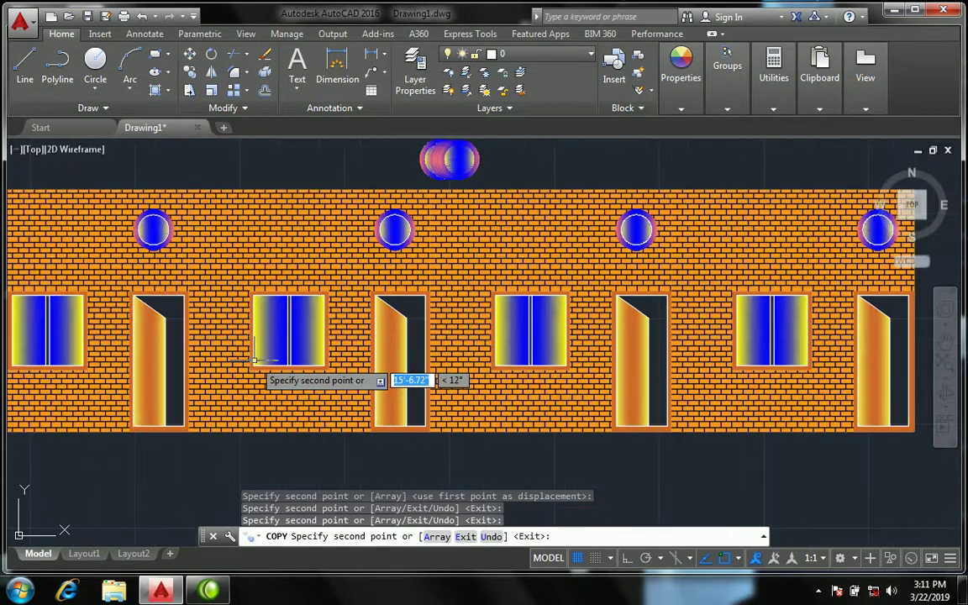
pyautogui.click(244, 353)
pyautogui.press('Return')
pyautogui.scroll(-3, 345, 318)
pyautogui.scroll(2, 326, 314)
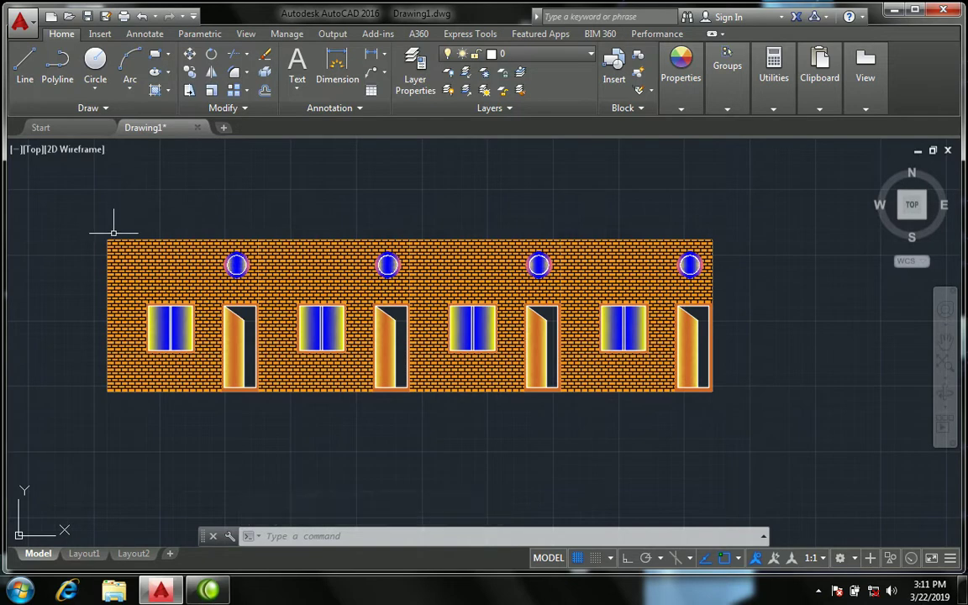
# - Draw a polyline from the wall's top-left corner with Ortho on: 1' left, 1' up, 1' left
pyautogui.write('PL')
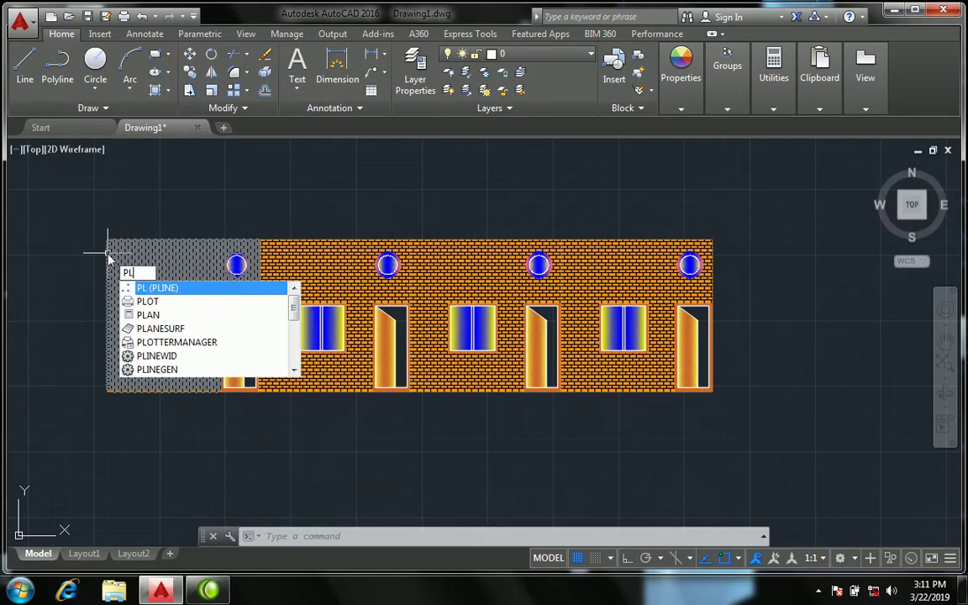
pyautogui.press('Return')
pyautogui.scroll(2, 113, 252)
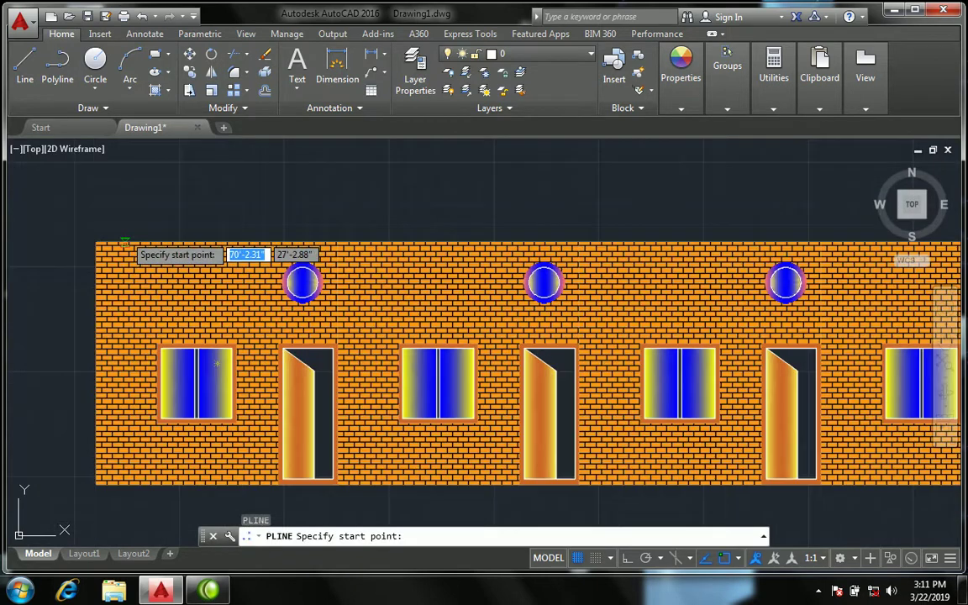
pyautogui.scroll(4, 64, 268)
pyautogui.click(84, 233)
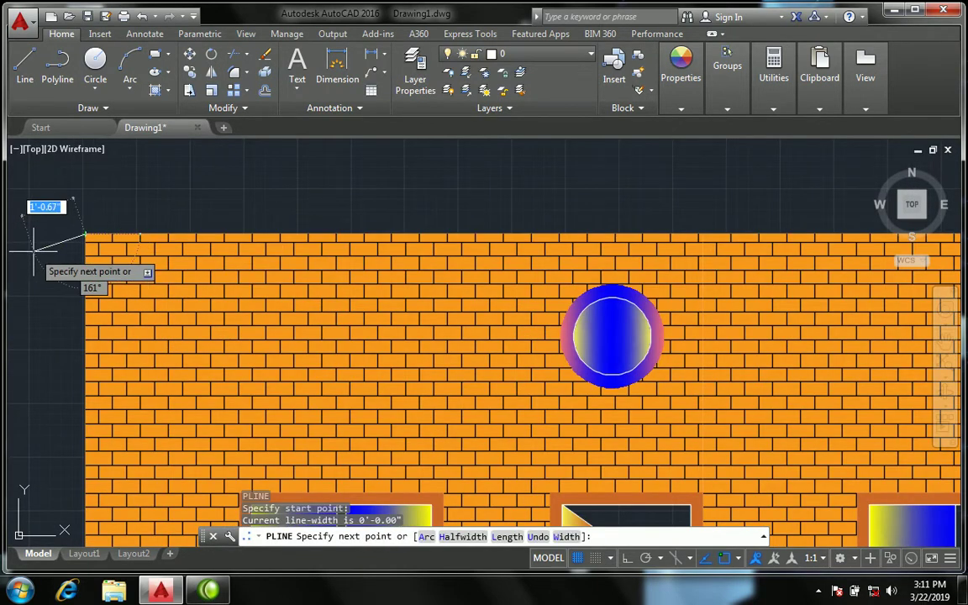
pyautogui.press('F8')
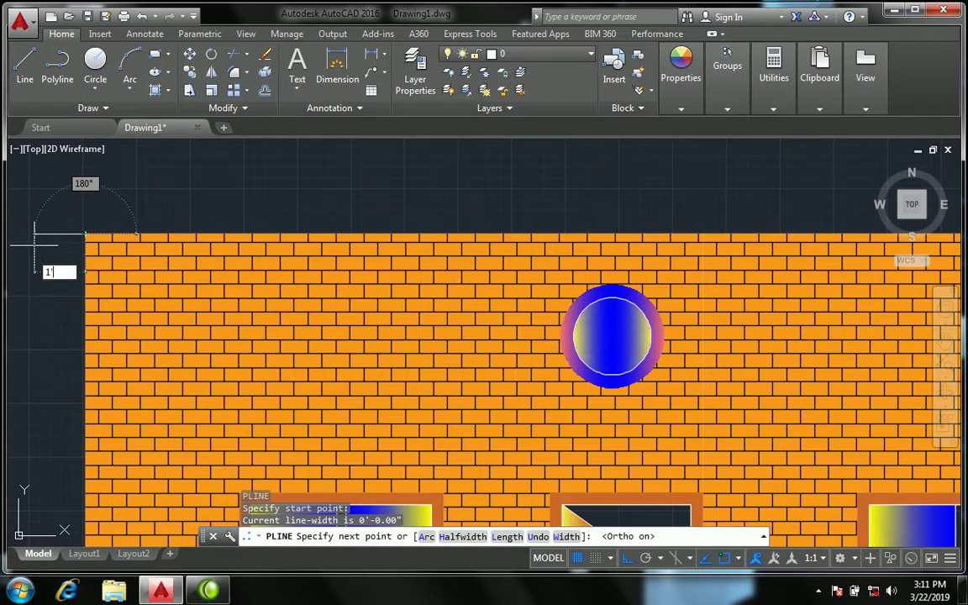
pyautogui.press('Return')
pyautogui.scroll(-5, 50, 235)
pyautogui.scroll(5, 88, 273)
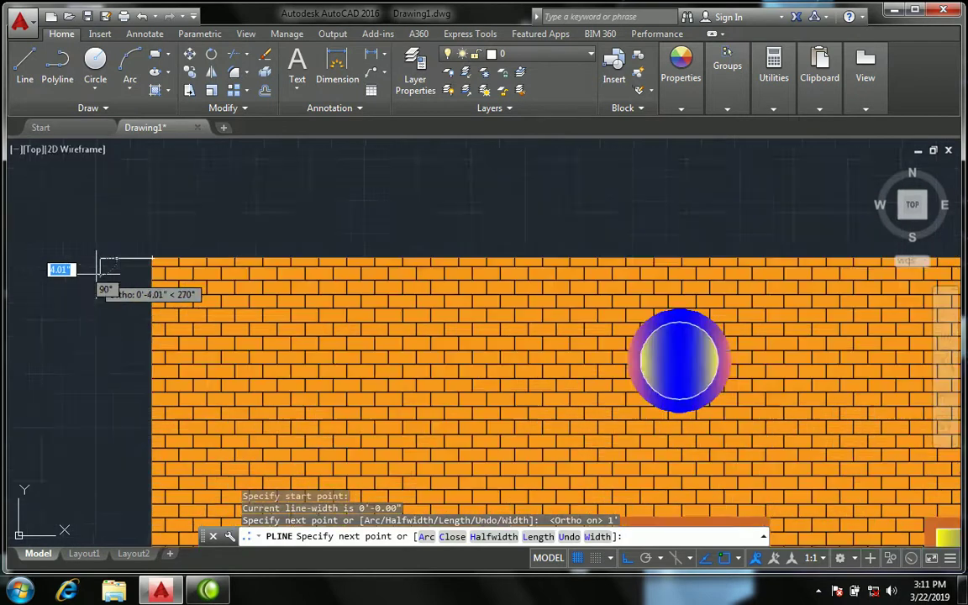
pyautogui.scroll(3, 99, 270)
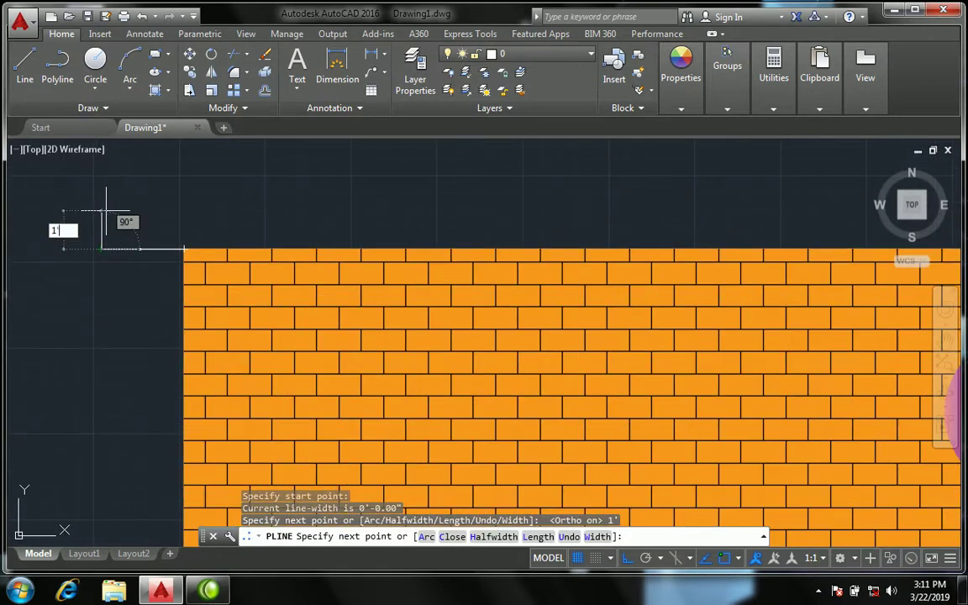
pyautogui.press('Return')
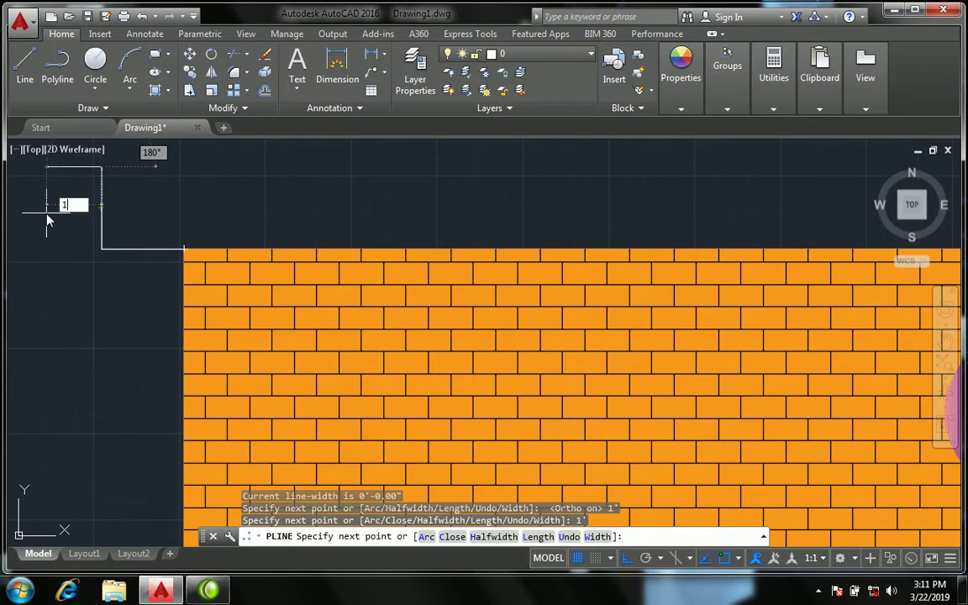
pyautogui.write("'")
pyautogui.press('Return')
pyautogui.press('Return')
pyautogui.scroll(-2, 285, 404)
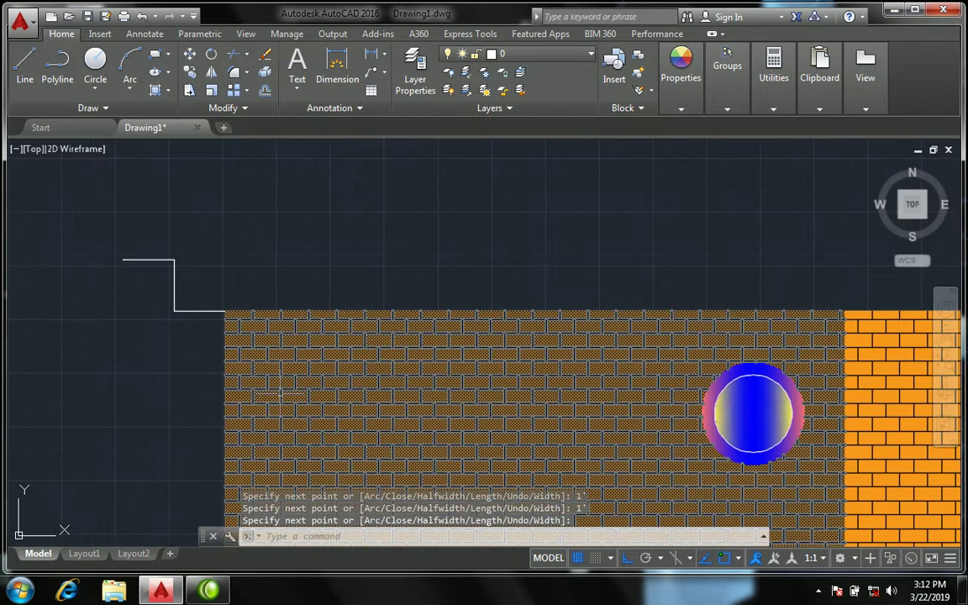
pyautogui.scroll(2, 159, 267)
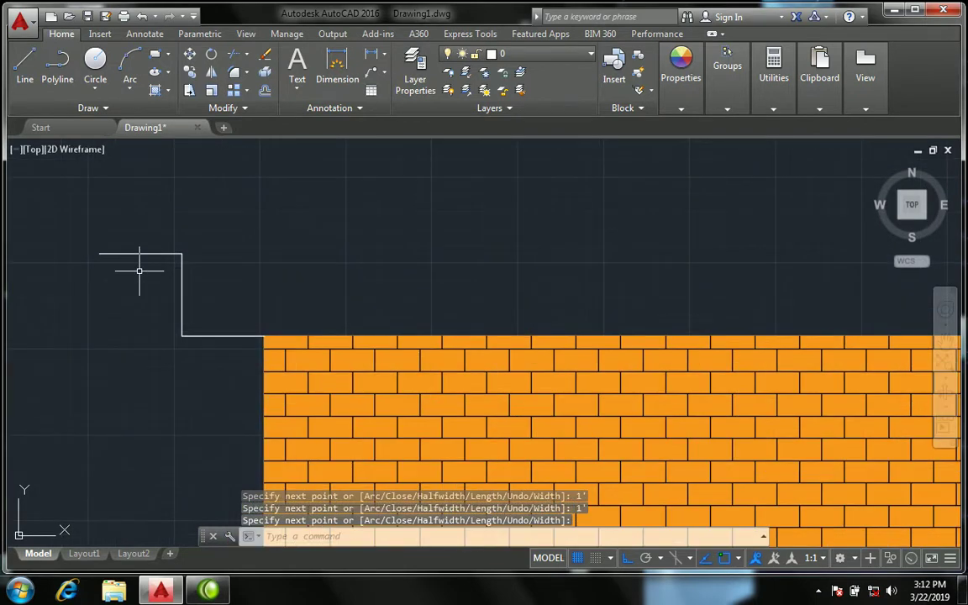
pyautogui.write('pl')
# - Add another 1' polyline segment from the end of the stepped outline
pyautogui.press('Return')
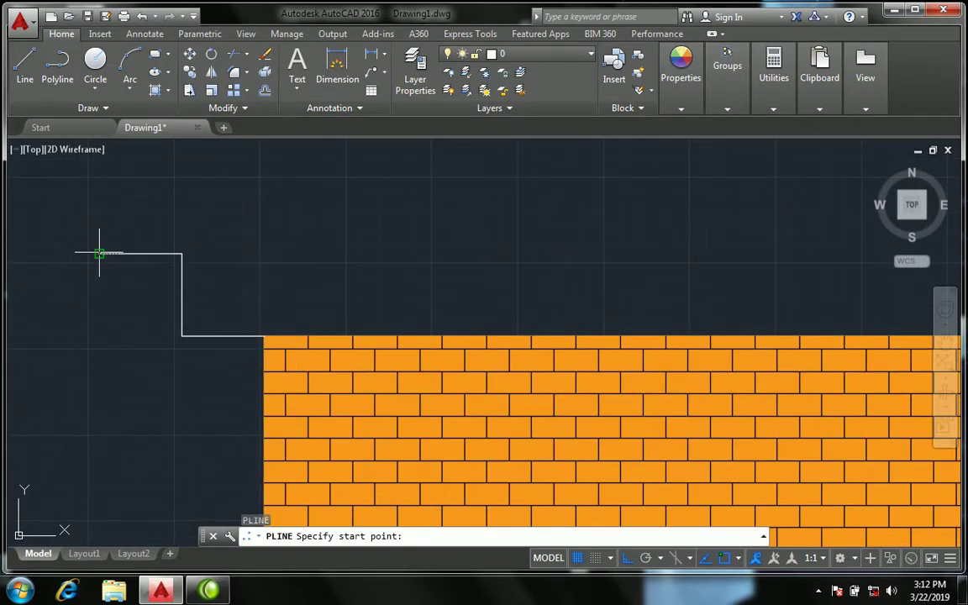
pyautogui.click(98, 253)
pyautogui.write("'")
pyautogui.press('Return')
pyautogui.press('Return')
pyautogui.scroll(-2, 353, 400)
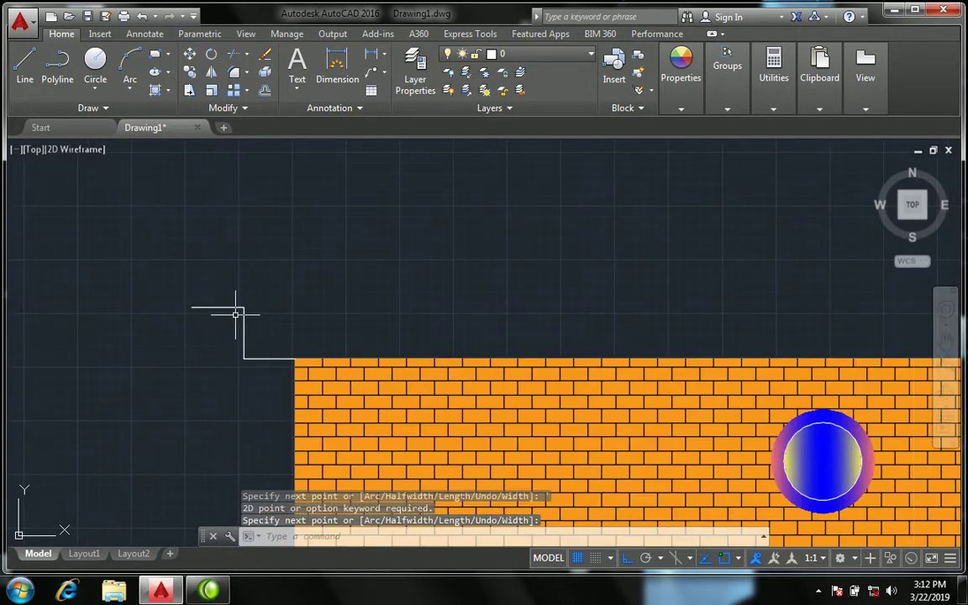
# - Draw a 1' line going up from the outline's end and recentre the facade
pyautogui.write('l')
pyautogui.press('Return')
pyautogui.click(190, 306)
pyautogui.write("1'")
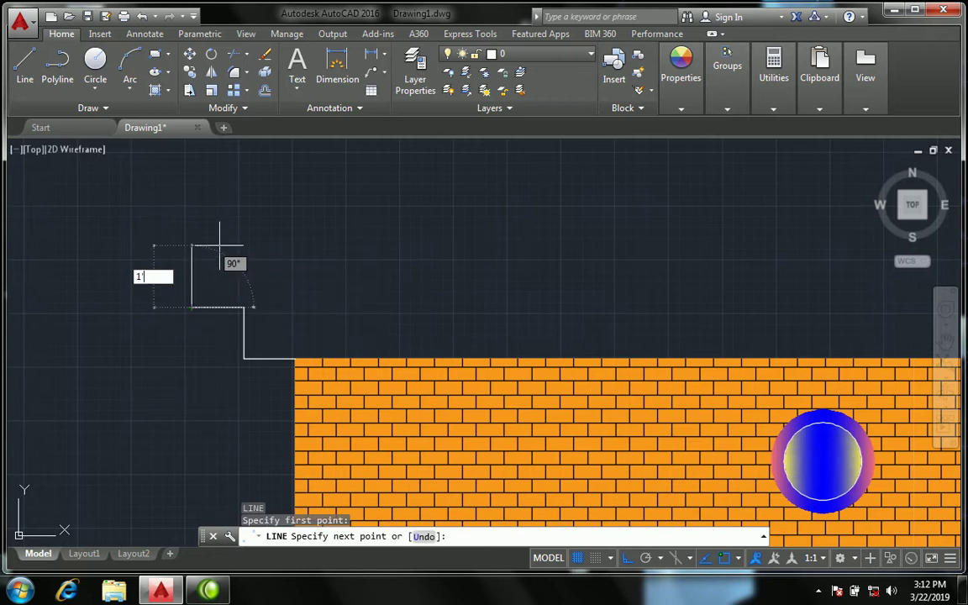
pyautogui.press('Return')
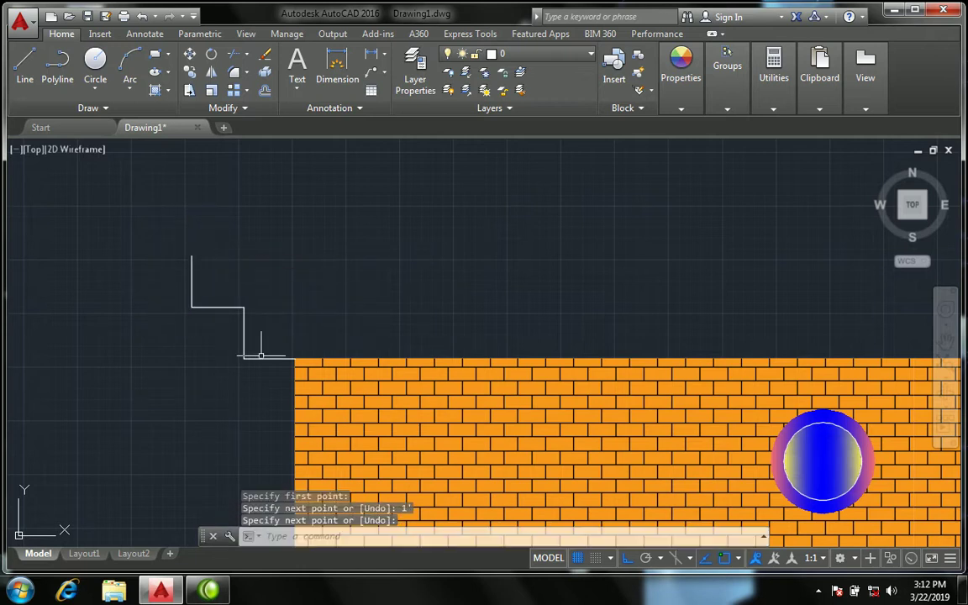
pyautogui.scroll(-2, 249, 360)
pyautogui.scroll(-2, 250, 359)
pyautogui.scroll(-2, 339, 349)
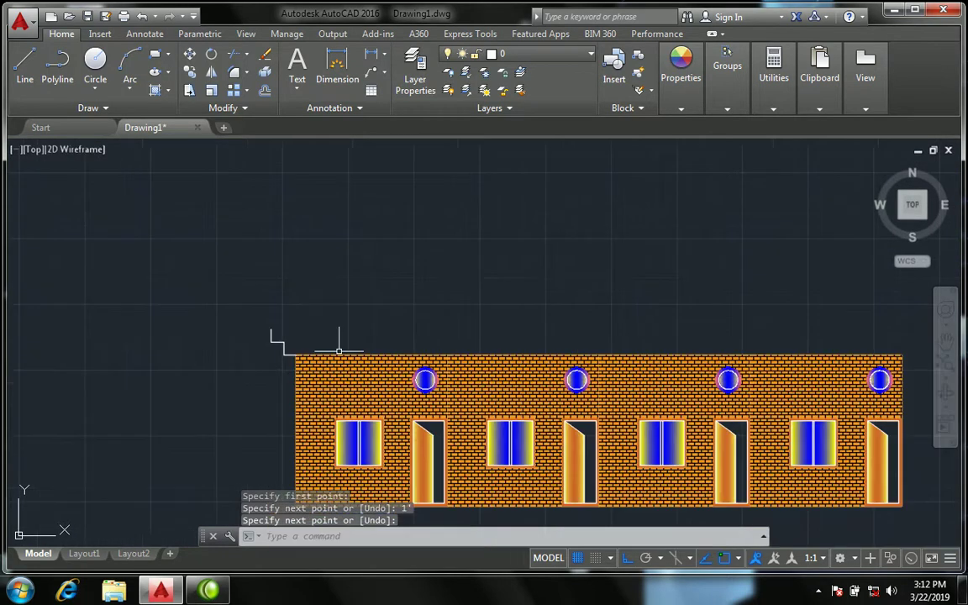
pyautogui.scroll(-2, 329, 337)
pyautogui.scroll(-2, 344, 336)
pyautogui.scroll(3, 707, 380)
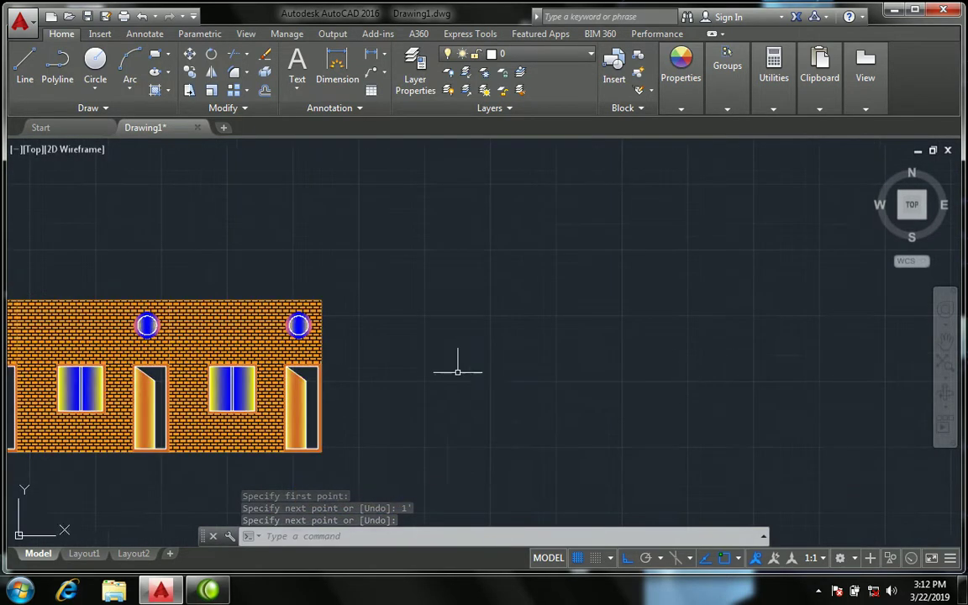
pyautogui.scroll(-1, 458, 367)
pyautogui.moveTo(177, 363)
pyautogui.mouseDown(button='middle')
pyautogui.moveTo(277, 360)
pyautogui.moveTo(487, 315)
pyautogui.mouseUp(button='middle')
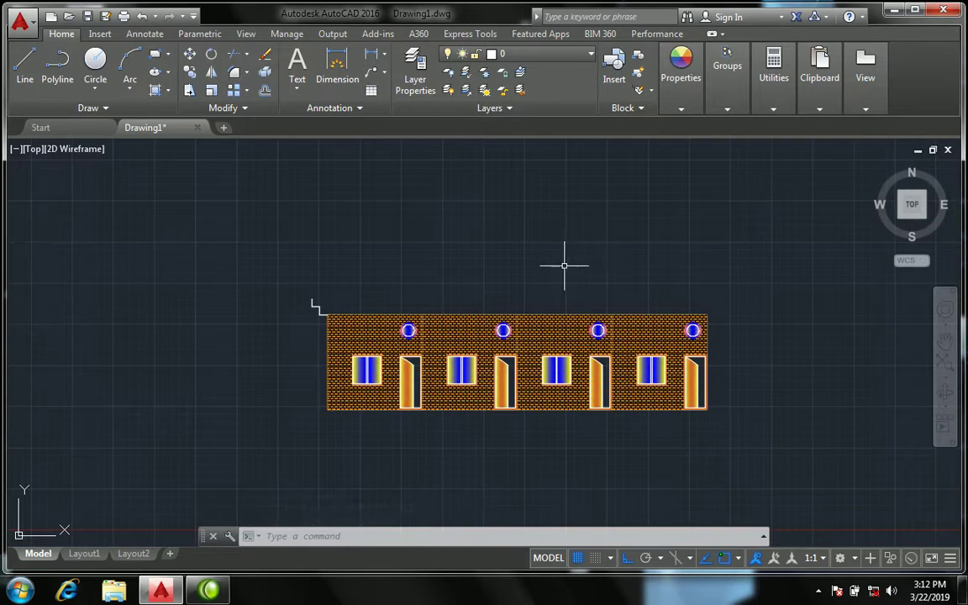
pyautogui.scroll(2, 563, 266)
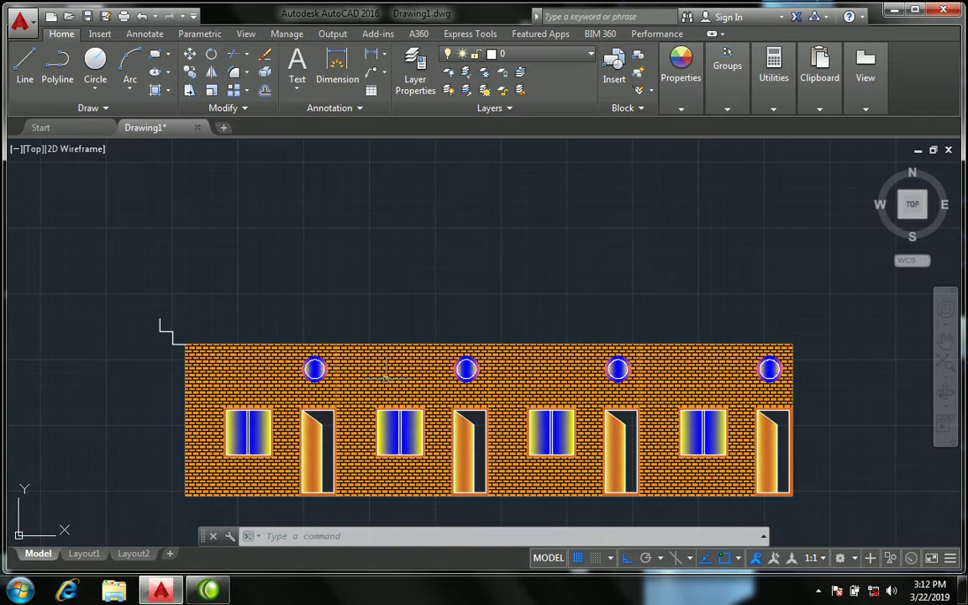
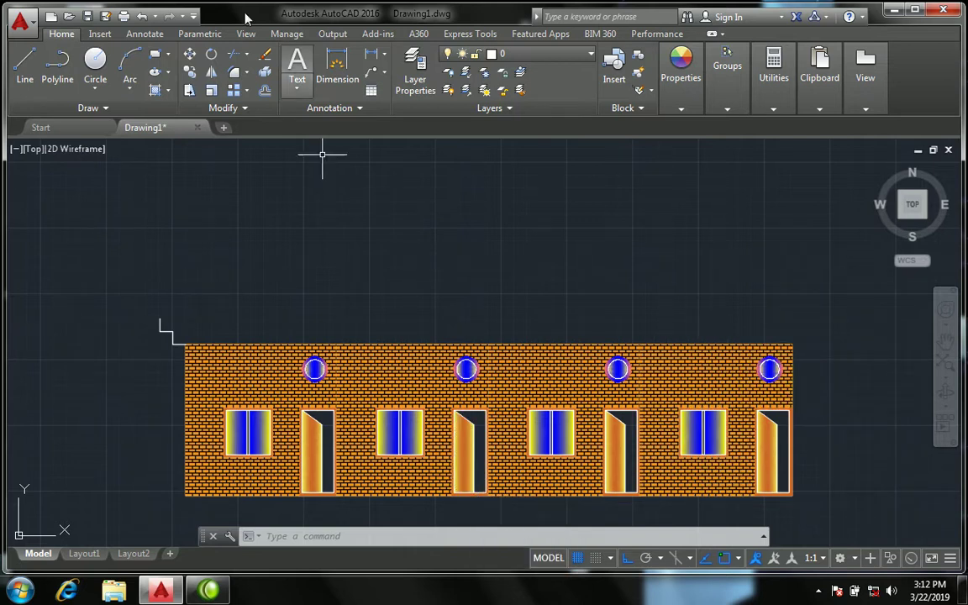
# - Mirror the left stepped outline about a vertical axis through the building's bottom midpoint, keeping the original
pyautogui.click(211, 73)
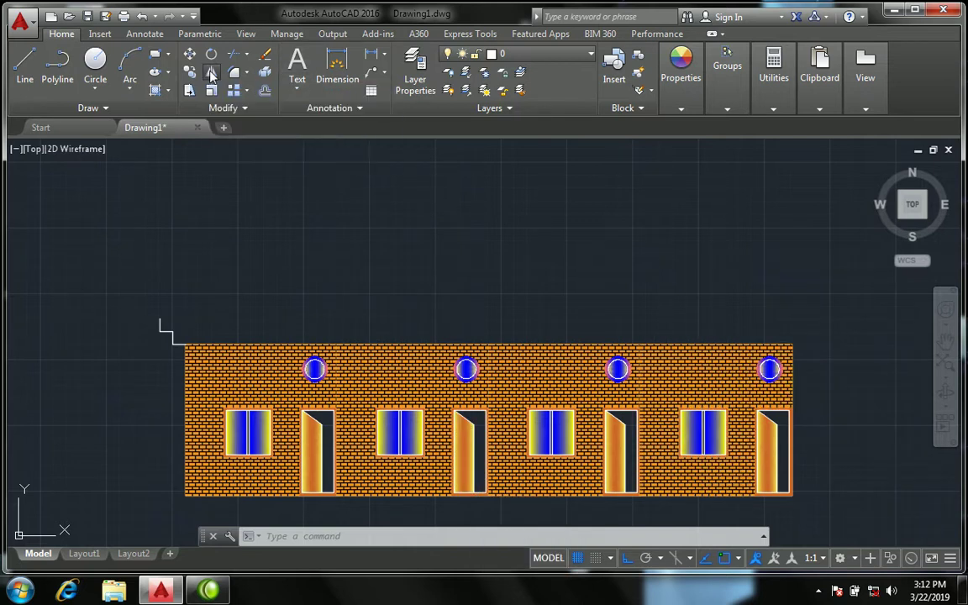
pyautogui.click(179, 353)
pyautogui.click(150, 313)
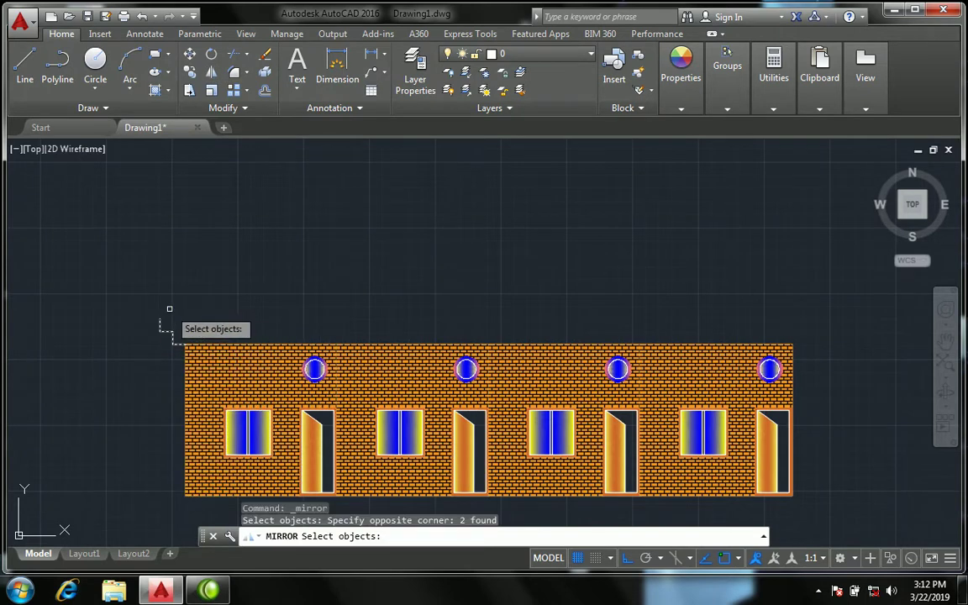
pyautogui.press('Return')
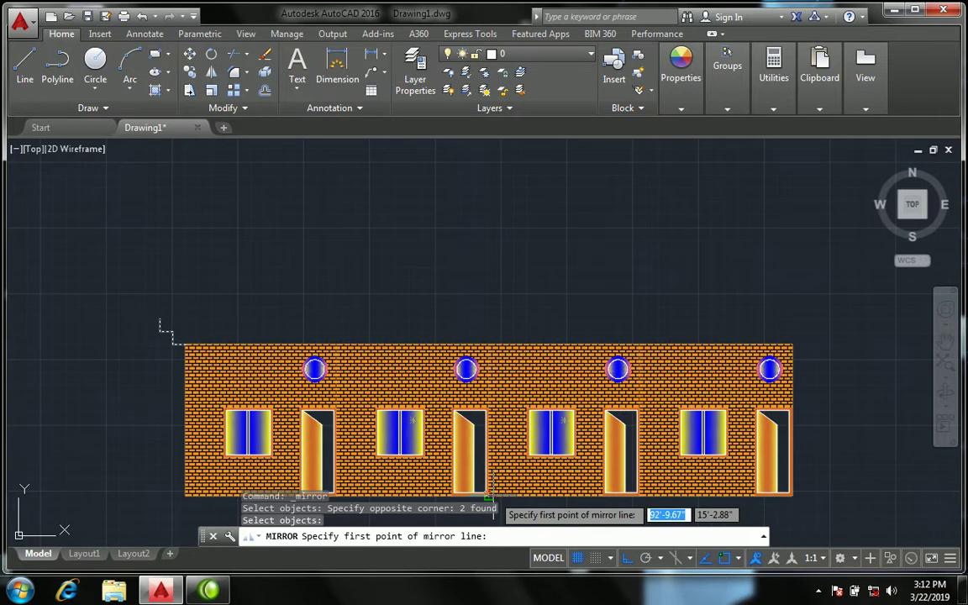
pyautogui.click(488, 497)
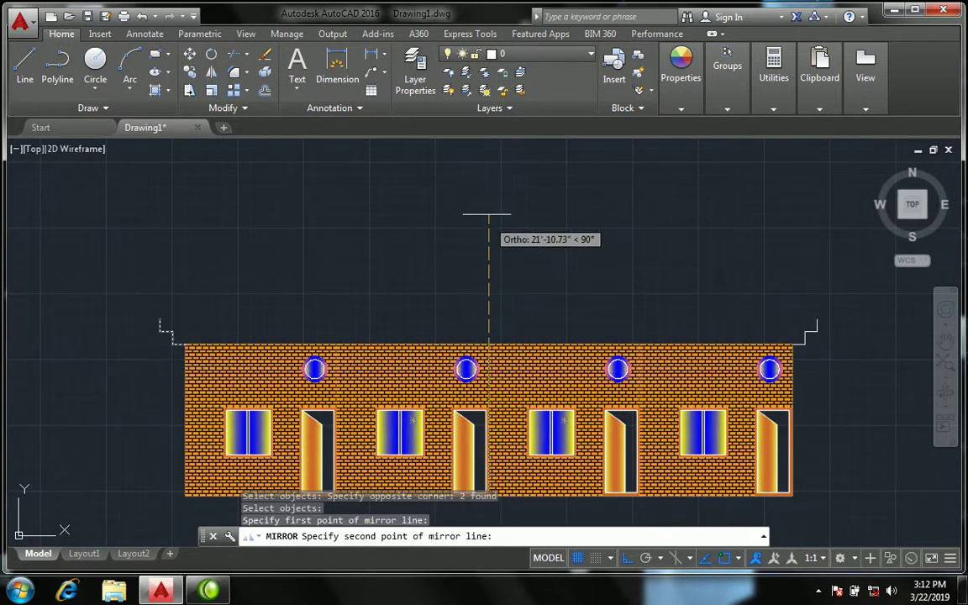
pyautogui.click(485, 203)
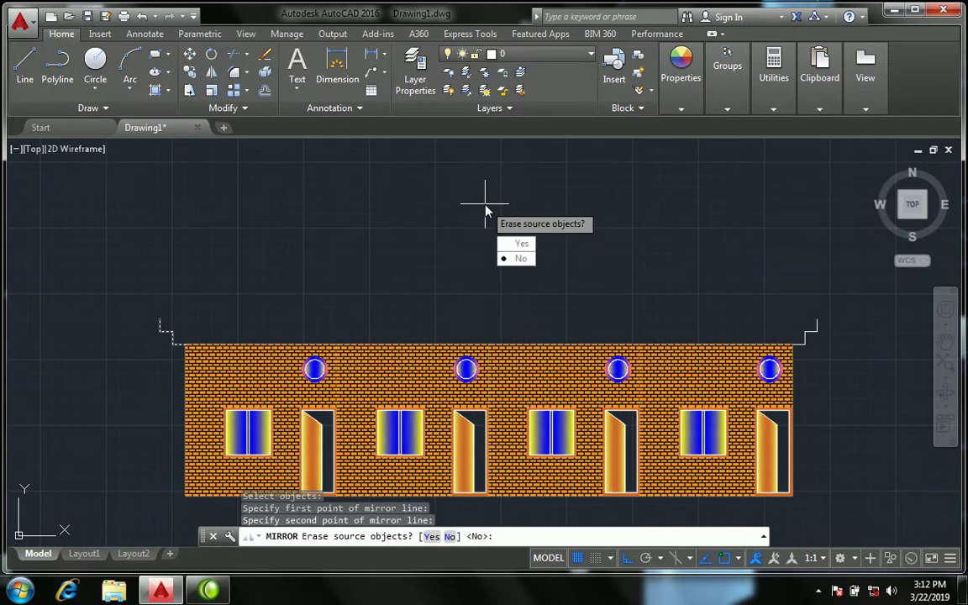
pyautogui.press('Return')
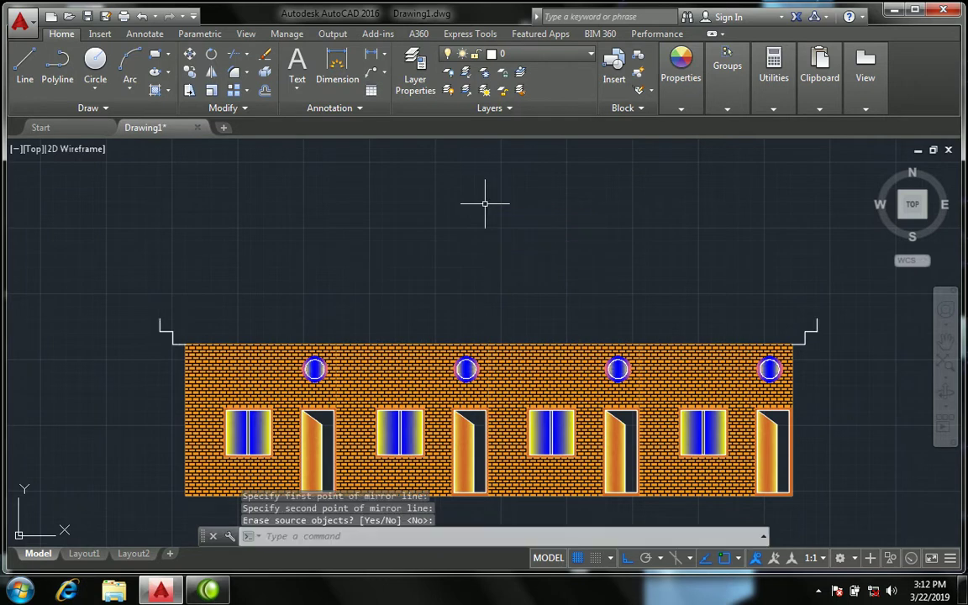
pyautogui.scroll(5, 823, 352)
pyautogui.scroll(4, 741, 274)
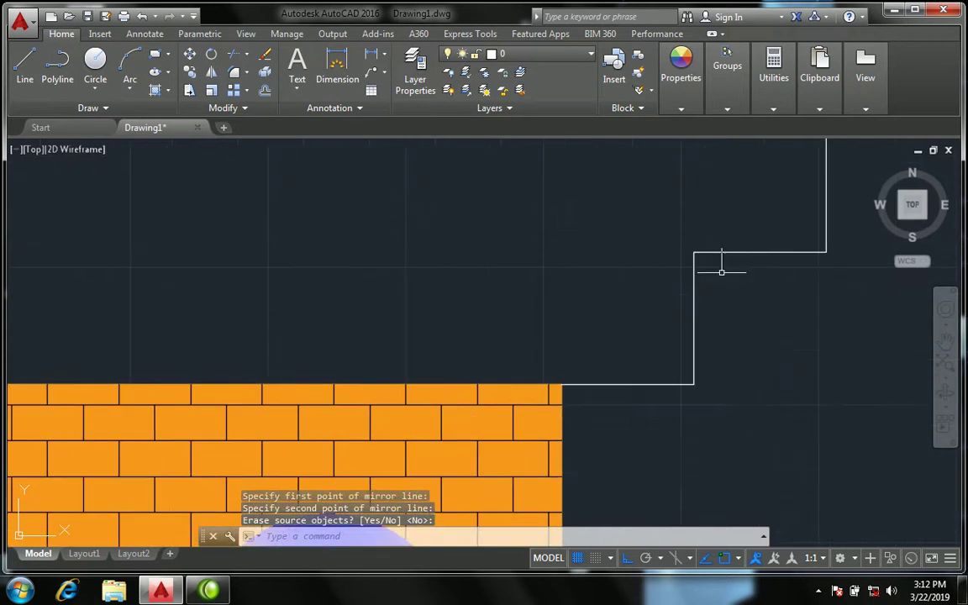
pyautogui.scroll(-3, 680, 264)
pyautogui.scroll(-2, 699, 281)
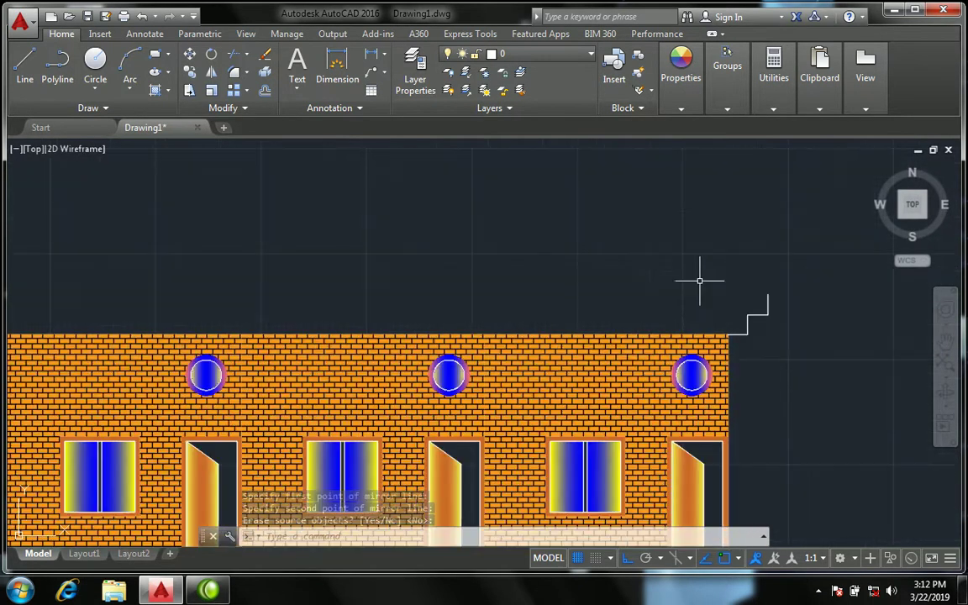
pyautogui.scroll(-2, 685, 308)
pyautogui.write('L')
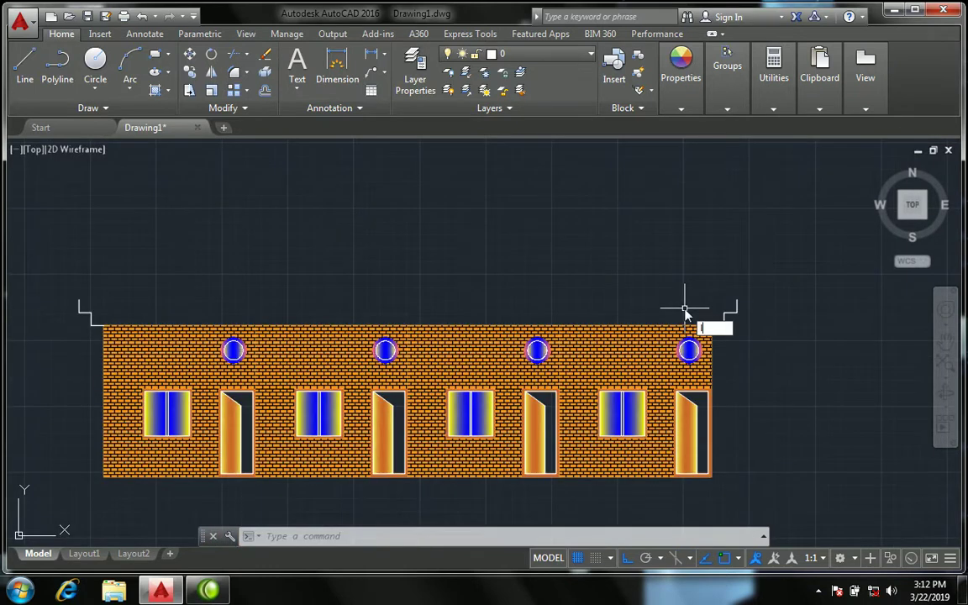
# - Draw a line from the right step corner to the left step corner across the building top
pyautogui.press('Return')
pyautogui.click(737, 301)
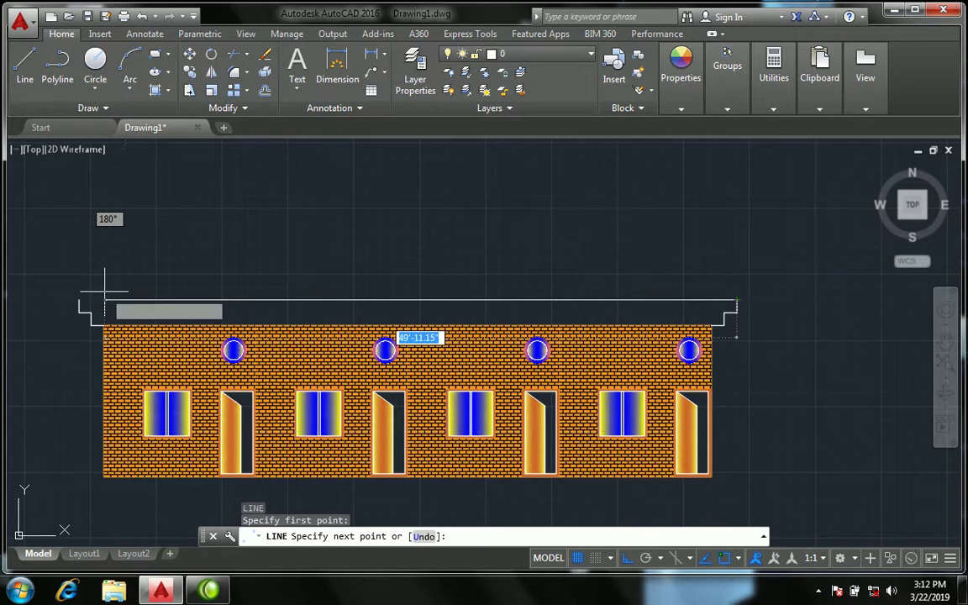
pyautogui.click(78, 300)
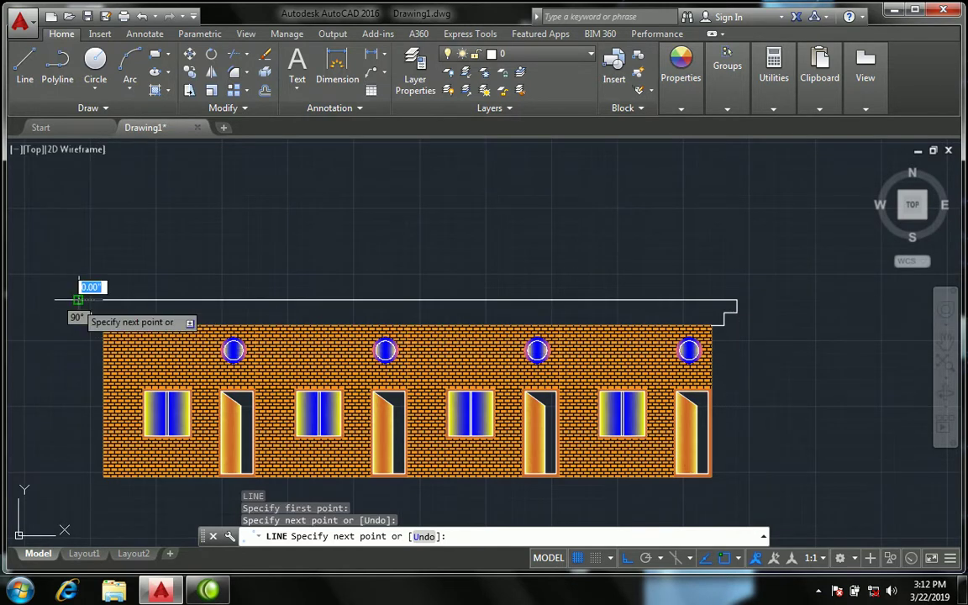
pyautogui.press('Return')
pyautogui.scroll(-2, 437, 291)
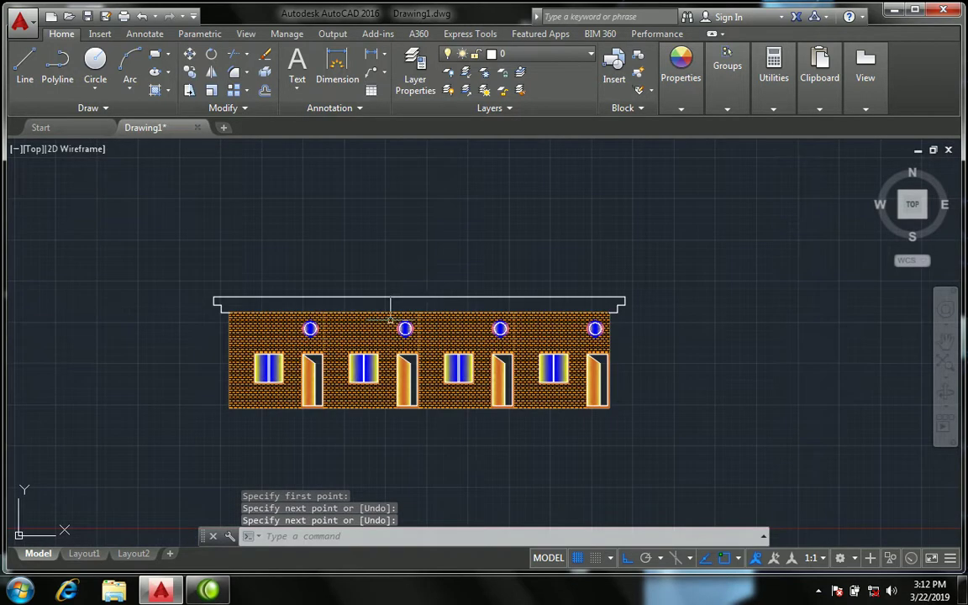
pyautogui.scroll(2, 386, 319)
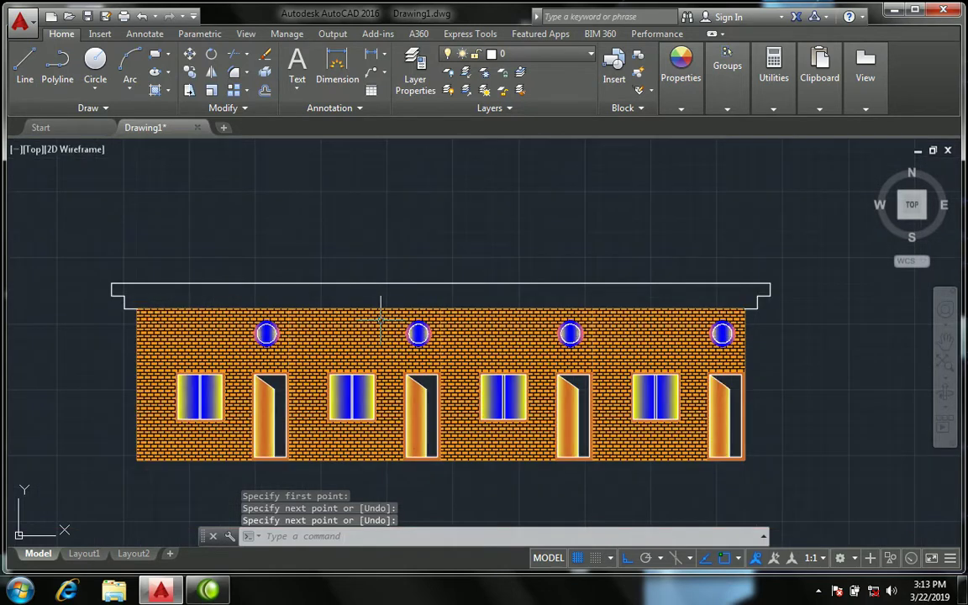
# - Start a hatch from the Draw panel and choose the GOST_GLASS pattern
pyautogui.click(169, 94)
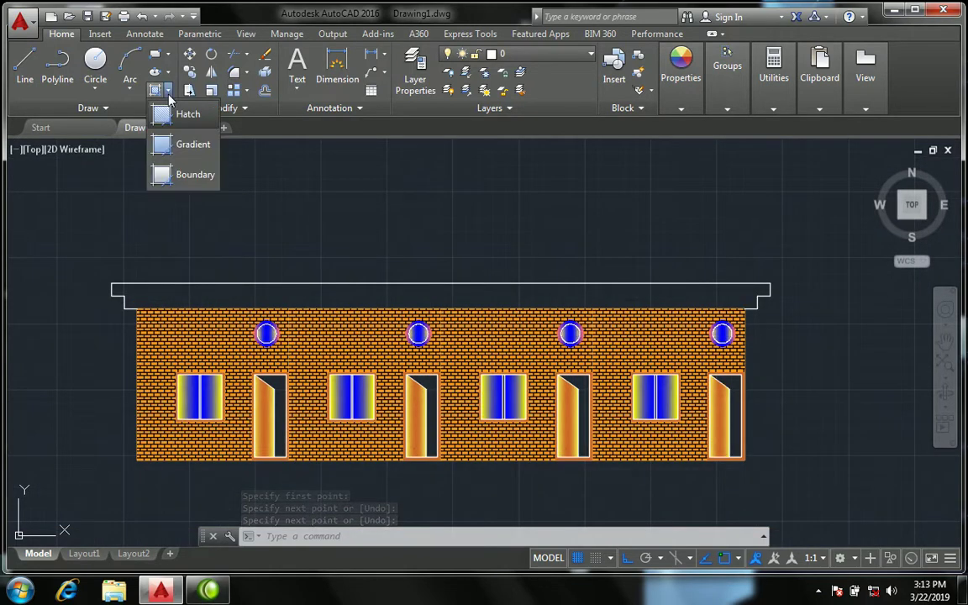
pyautogui.click(183, 115)
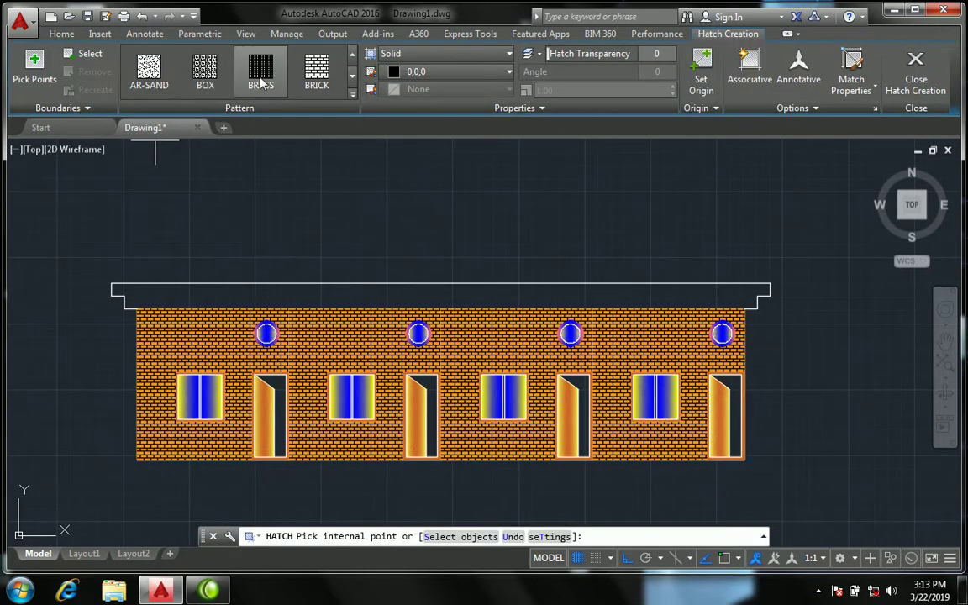
pyautogui.click(352, 77)
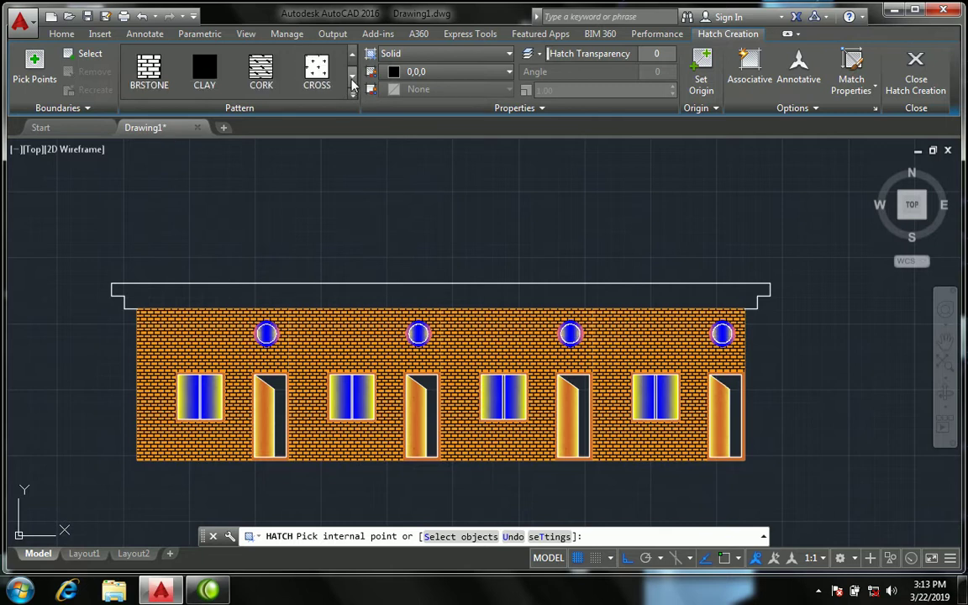
pyautogui.click(352, 78)
pyautogui.click(352, 77)
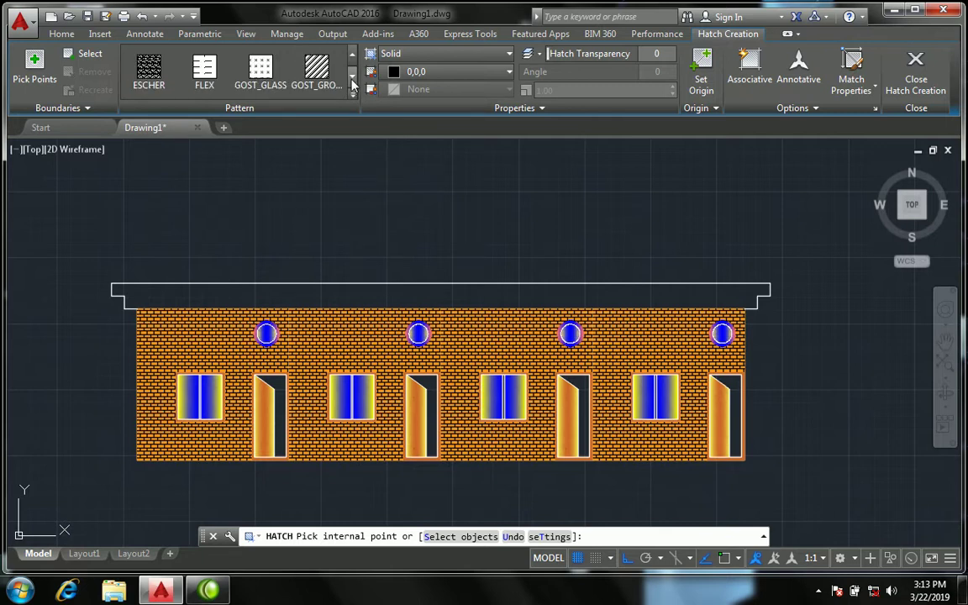
pyautogui.click(259, 75)
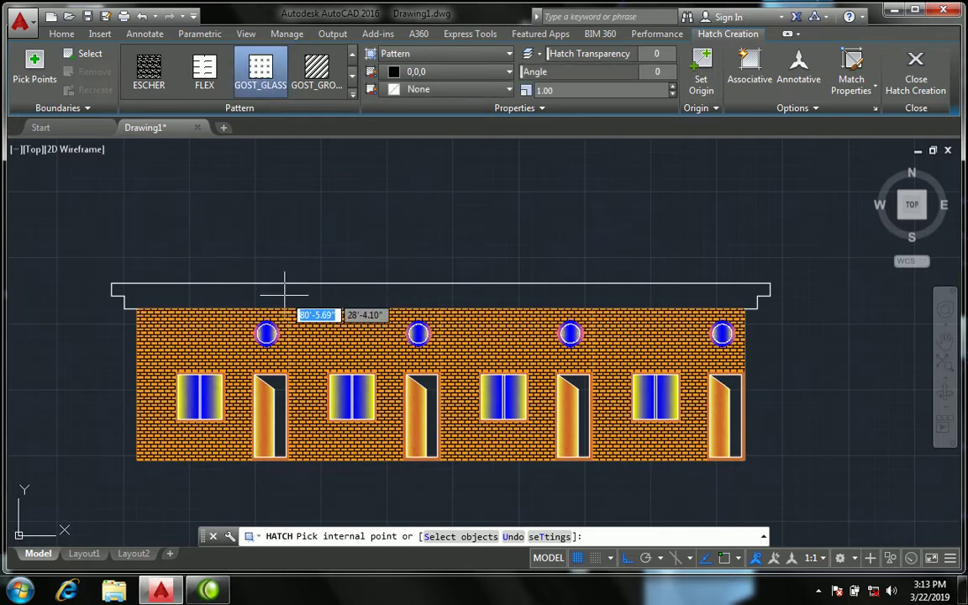
# - Pick the parapet strip and give the hatch pink lines on a cyan background
pyautogui.click(296, 292)
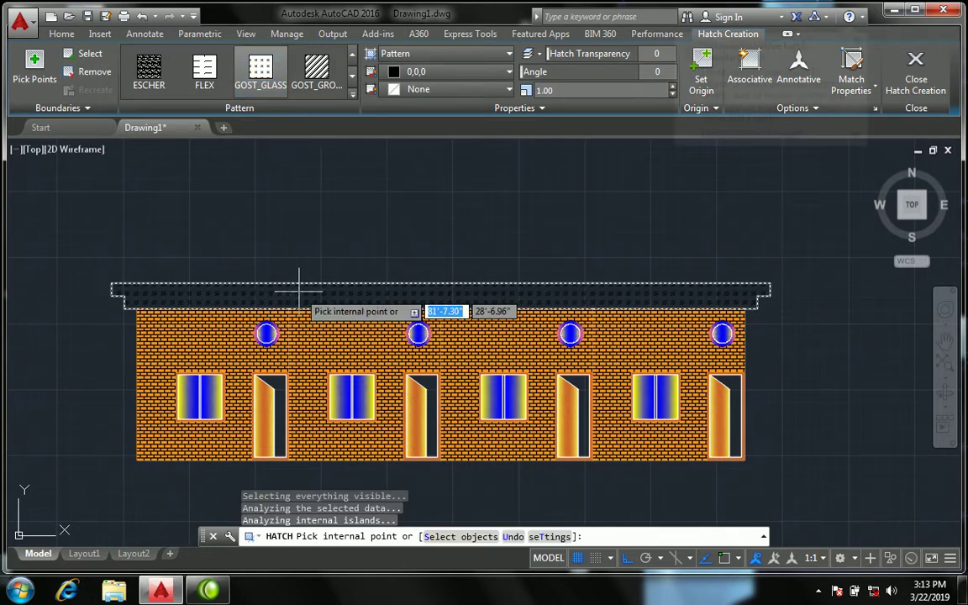
pyautogui.scroll(2, 373, 182)
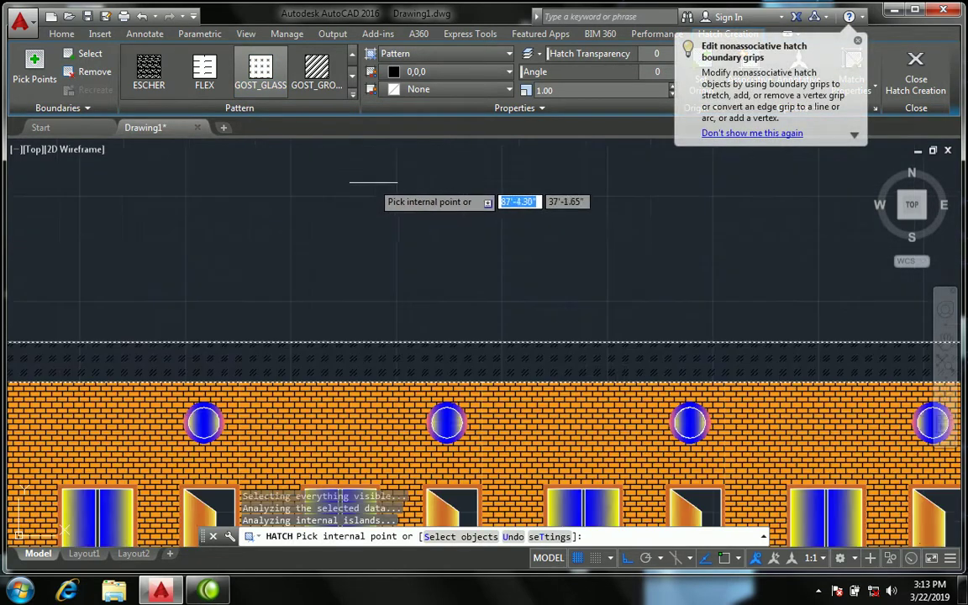
pyautogui.click(424, 72)
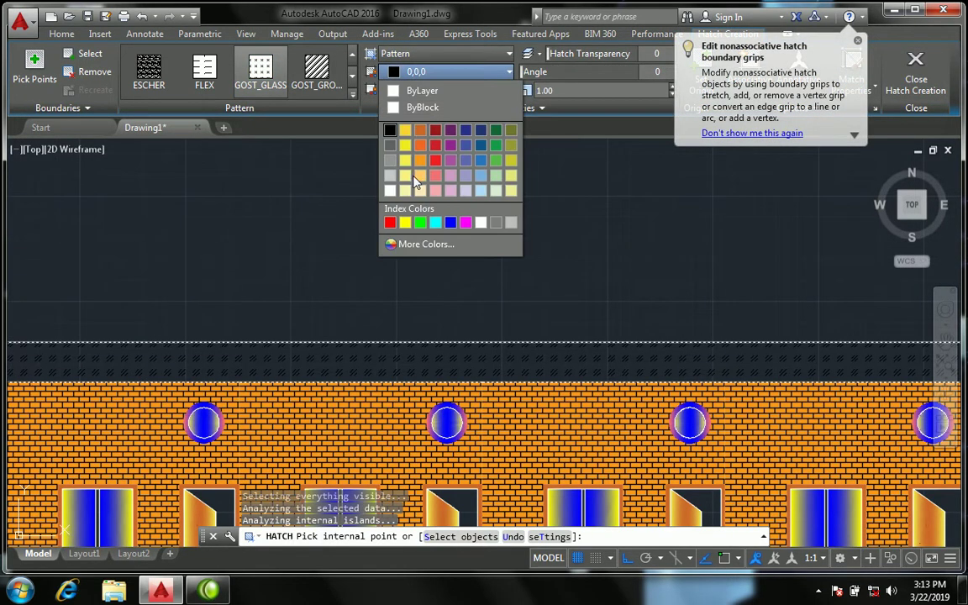
pyautogui.click(420, 172)
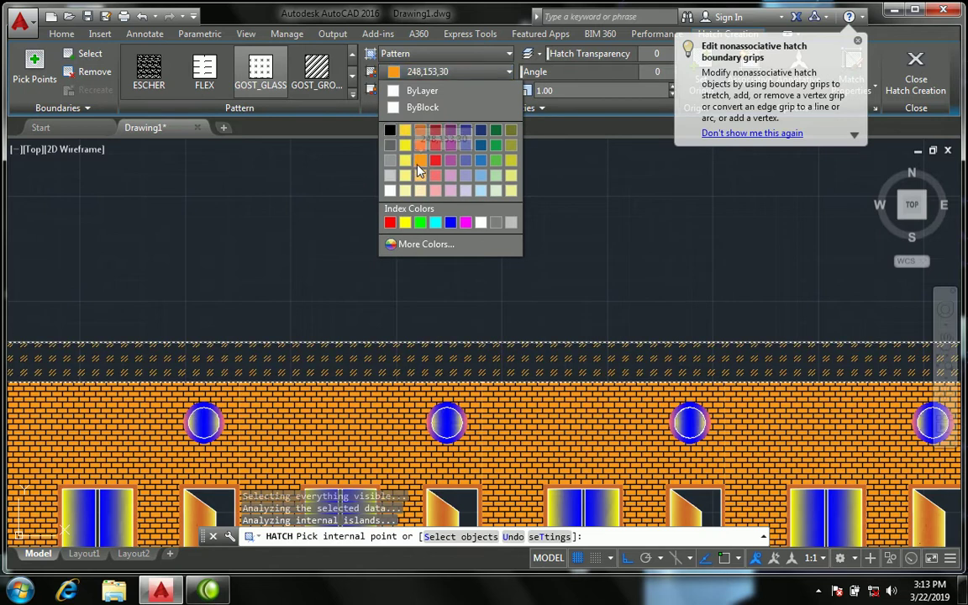
pyautogui.click(421, 89)
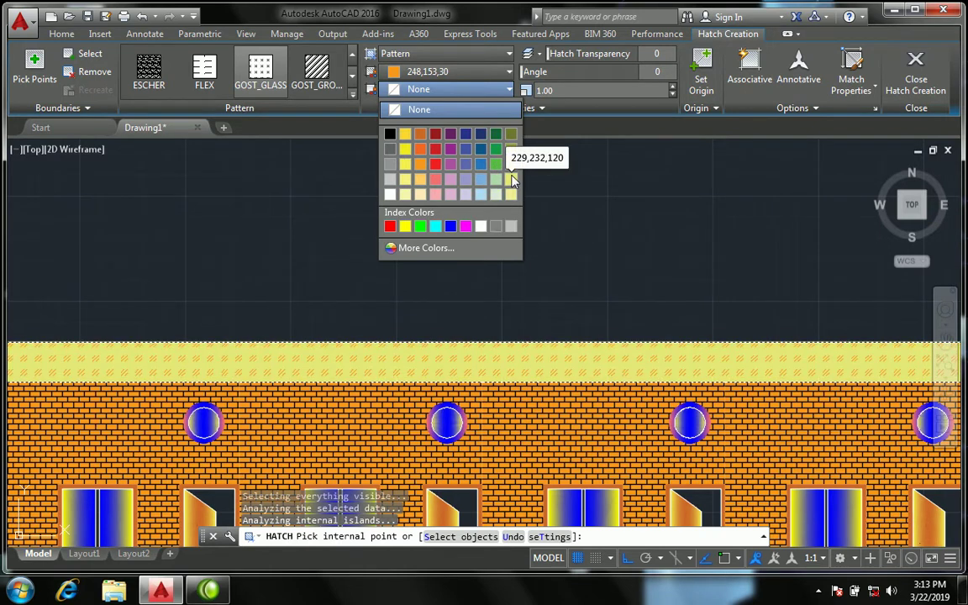
pyautogui.click(430, 91)
pyautogui.click(428, 72)
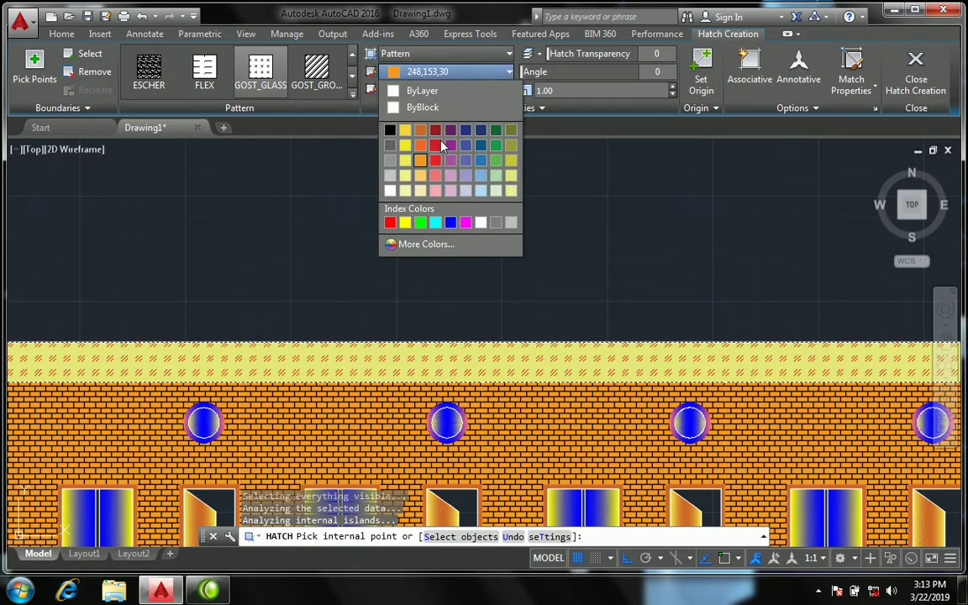
pyautogui.click(437, 183)
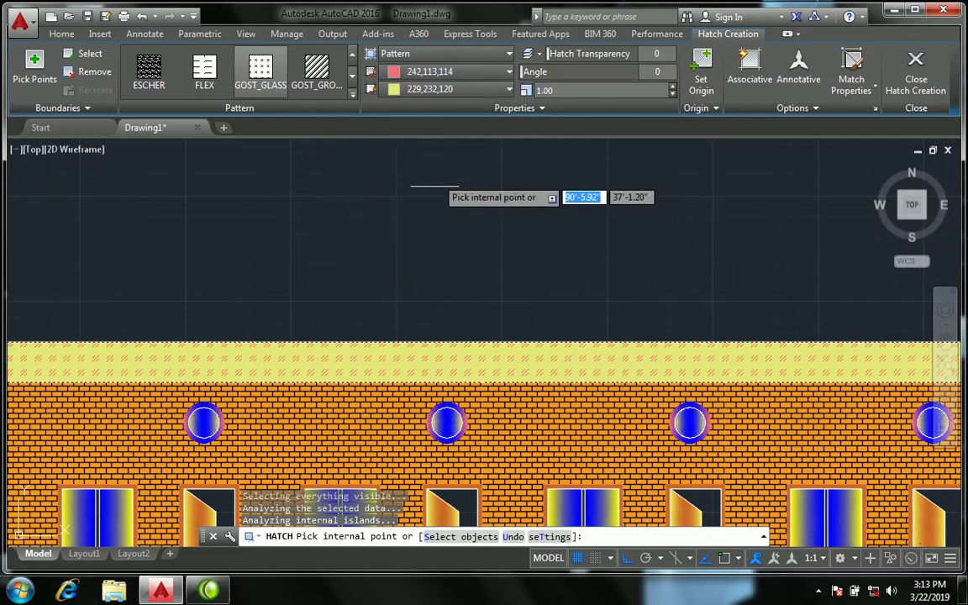
pyautogui.click(424, 89)
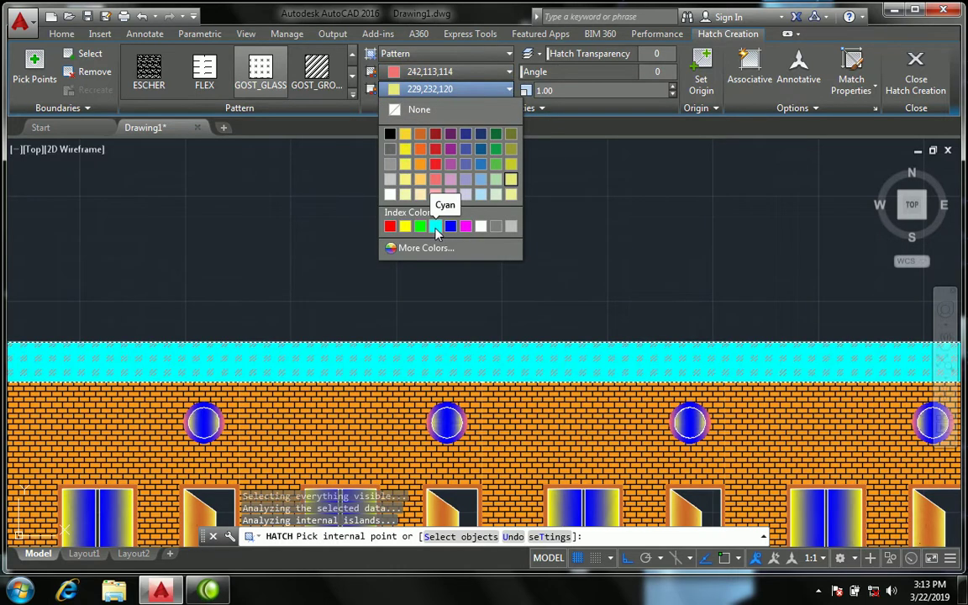
pyautogui.click(436, 233)
# - Set the hatch scale to 0.86 and finish the parapet hatch
pyautogui.scroll(-4, 429, 280)
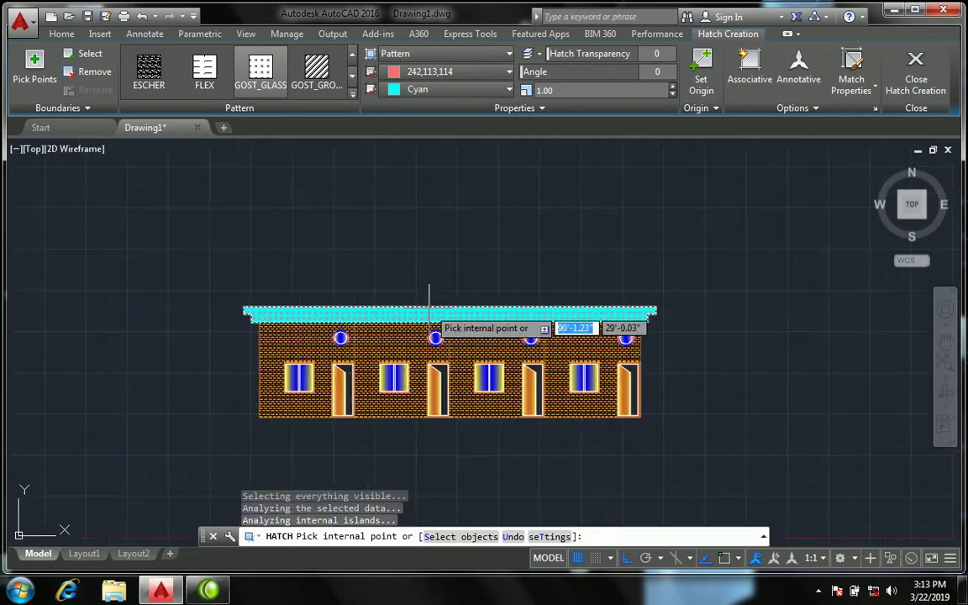
pyautogui.scroll(2, 431, 313)
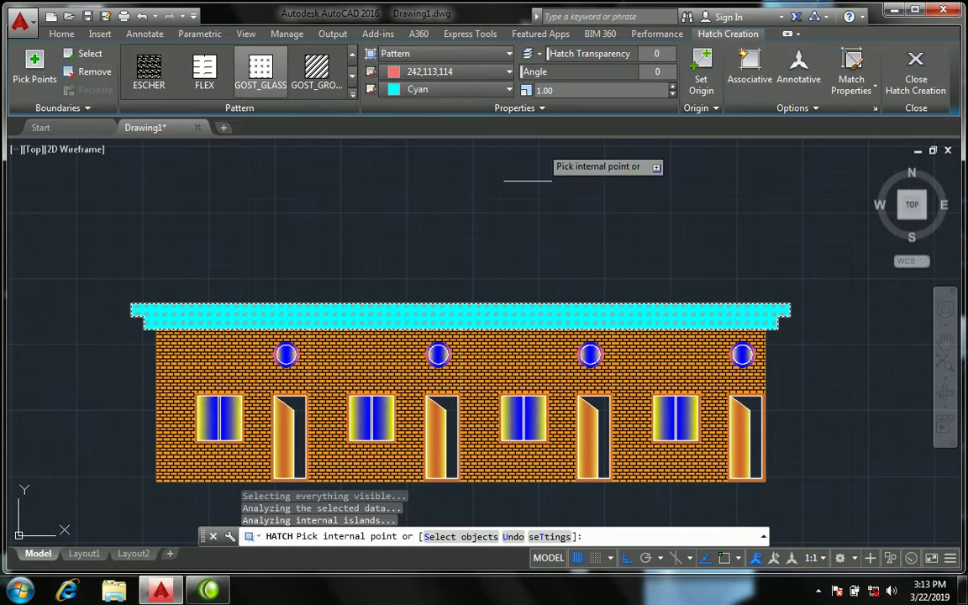
pyautogui.scroll(4, 285, 315)
pyautogui.scroll(2, 302, 323)
pyautogui.scroll(-2, 315, 318)
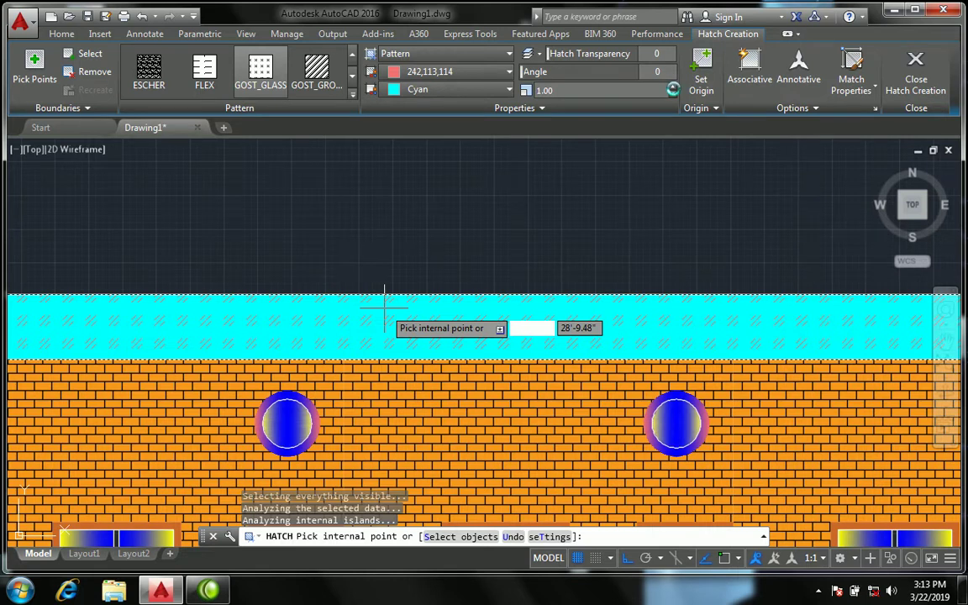
pyautogui.scroll(-2, 677, 139)
pyautogui.click(672, 91)
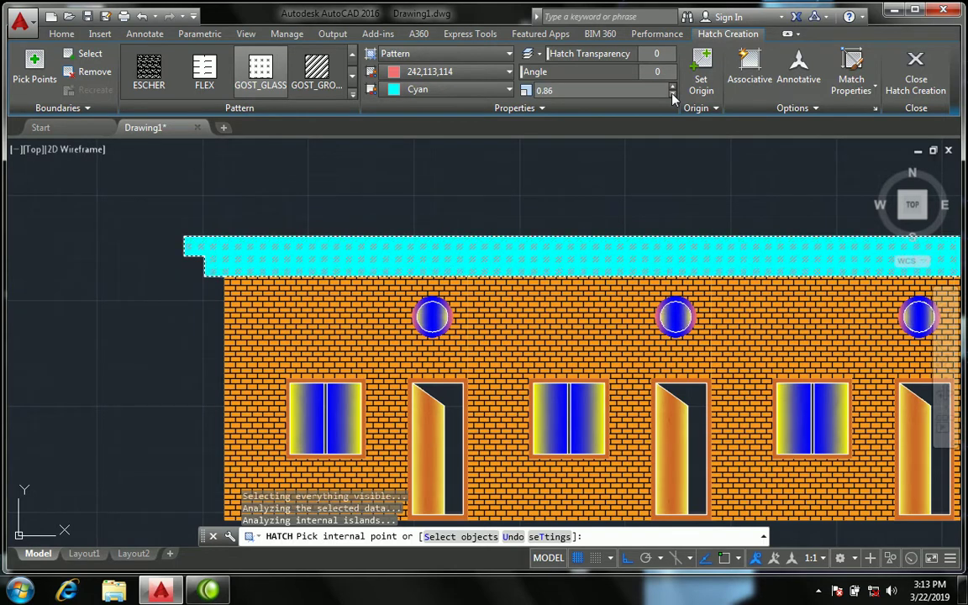
pyautogui.scroll(-2, 375, 205)
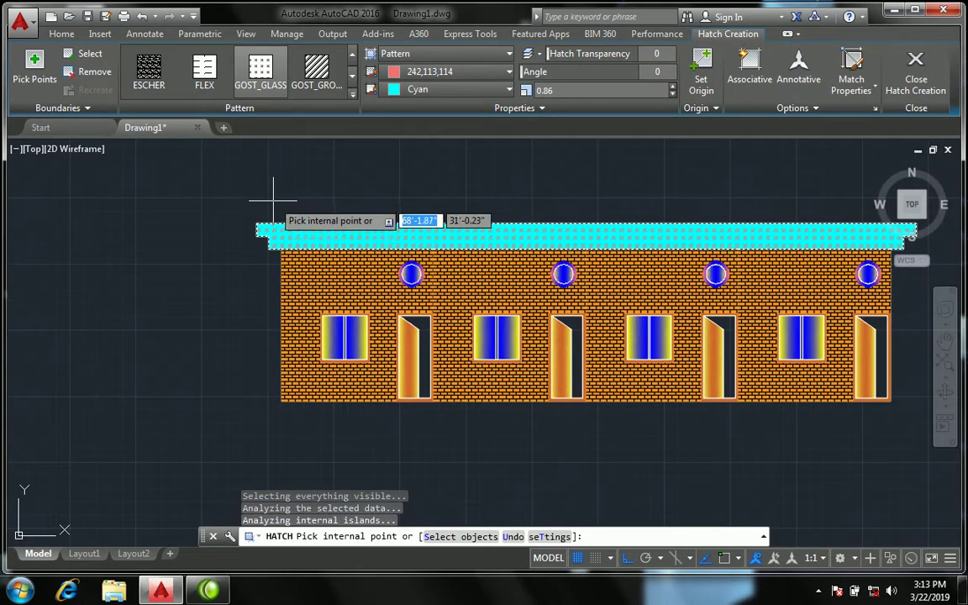
pyautogui.press('Return')
pyautogui.scroll(-2, 243, 208)
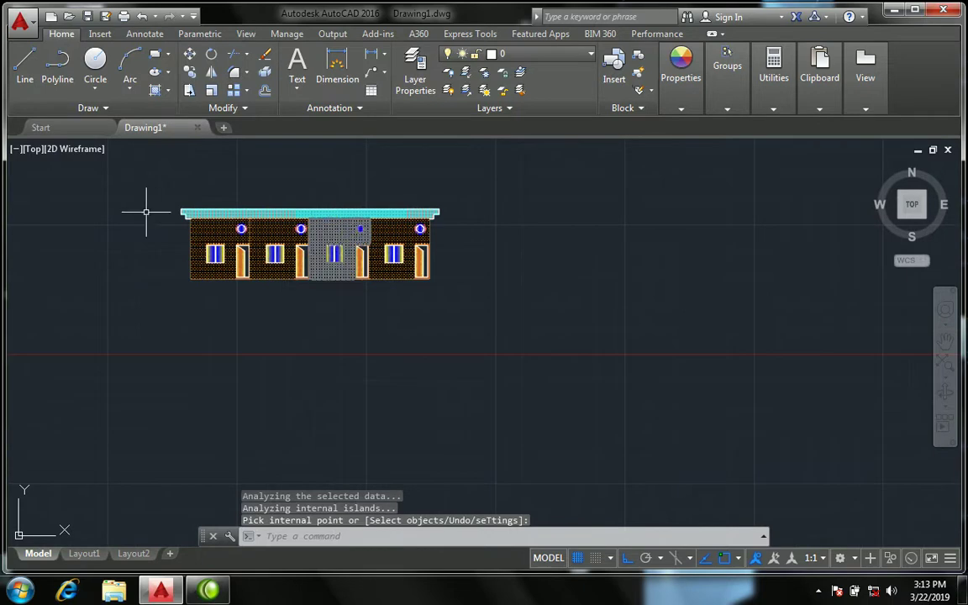
pyautogui.scroll(2, 159, 209)
pyautogui.scroll(2, 249, 232)
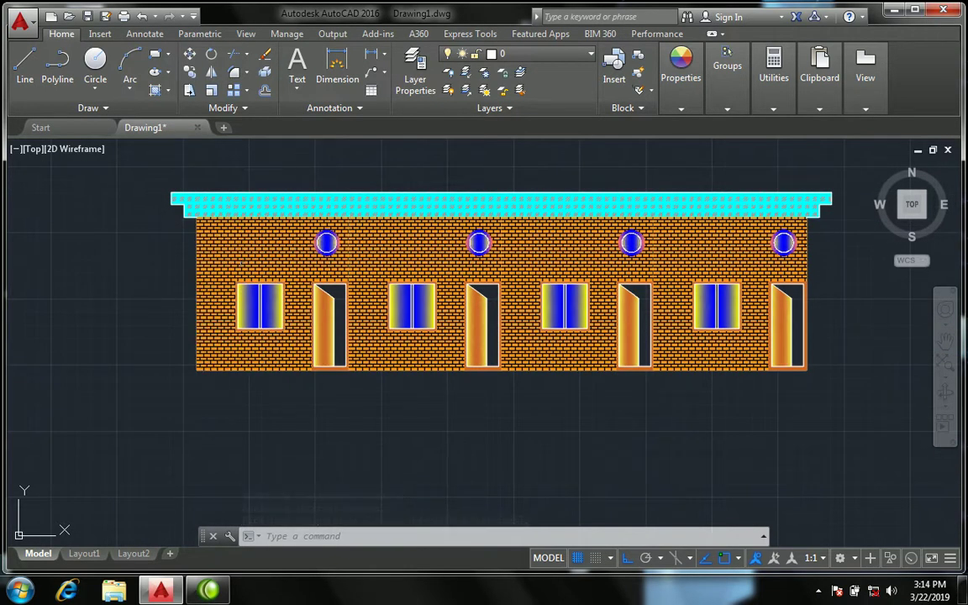
pyautogui.moveTo(259, 227); pyautogui.dragTo(179, 224, button='middle')
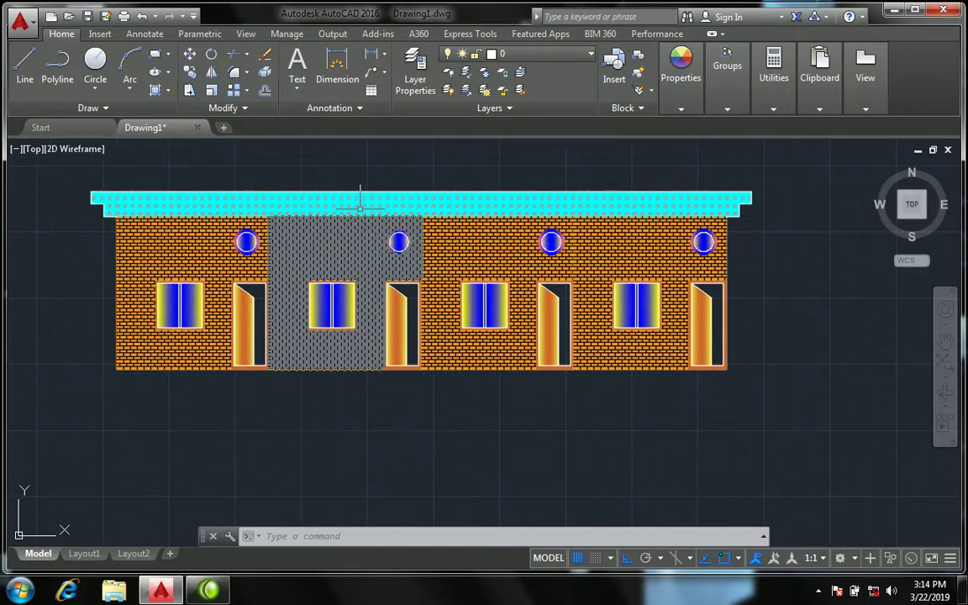
pyautogui.scroll(-4, 362, 201)
pyautogui.scroll(2, 361, 202)
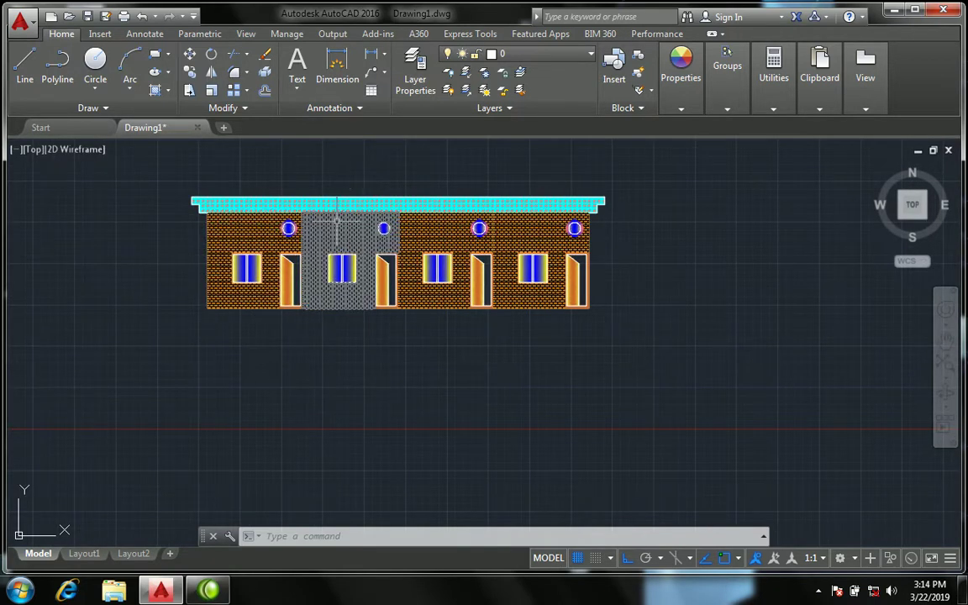
pyautogui.scroll(2, 336, 220)
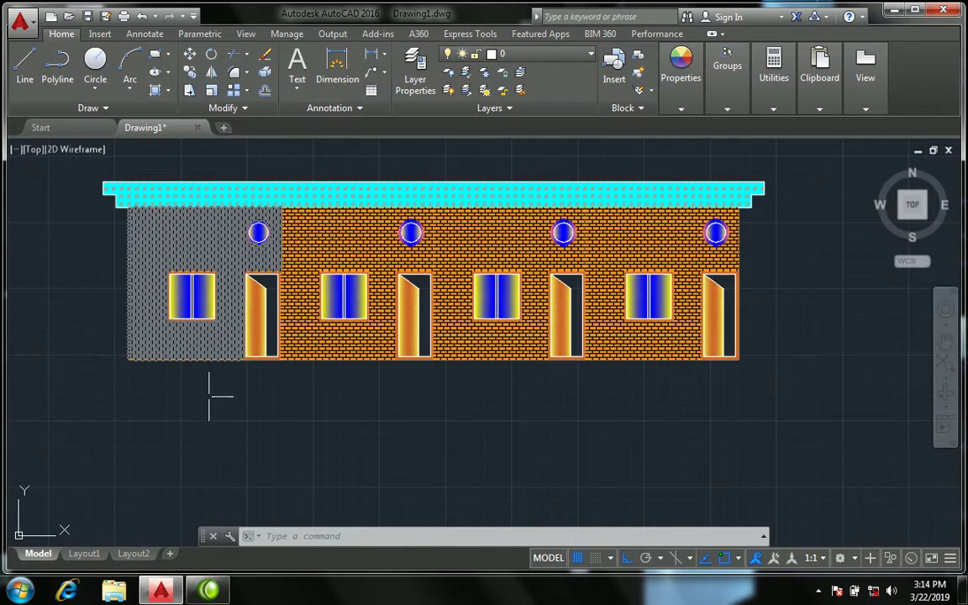
pyautogui.click(173, 284)
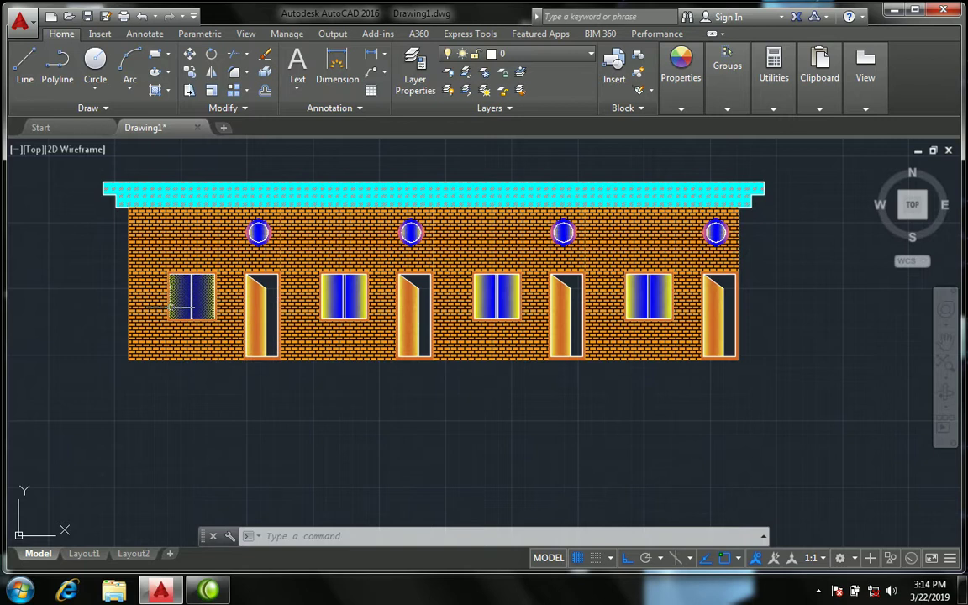
pyautogui.scroll(2, 166, 356)
pyautogui.scroll(-2, 167, 356)
pyautogui.scroll(-2, 168, 309)
pyautogui.scroll(2, 143, 337)
pyautogui.scroll(2, 143, 339)
# - Draw a 6' line straight down from the wall's bottom-left corner
pyautogui.write('l')
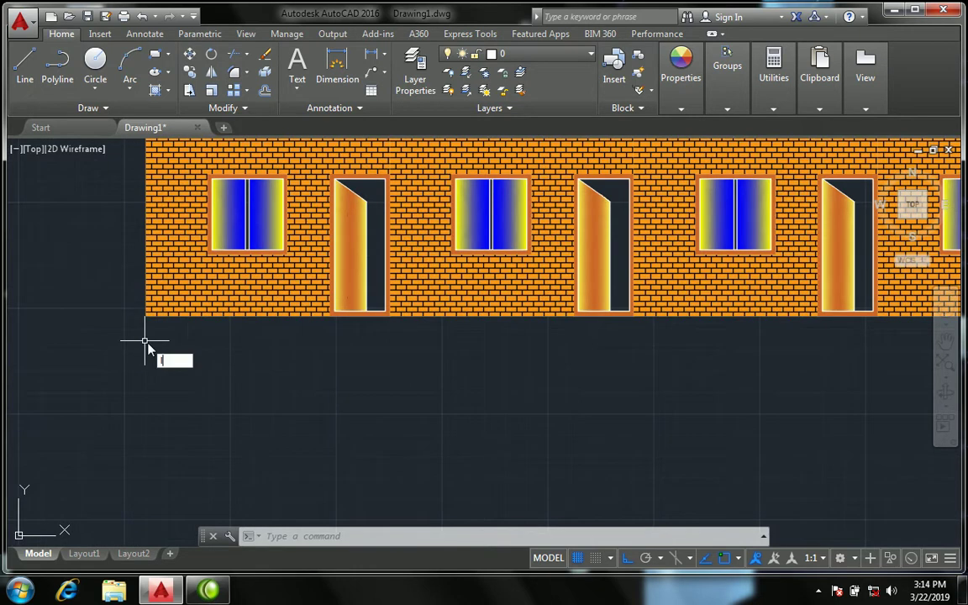
pyautogui.press('Return')
pyautogui.click(145, 316)
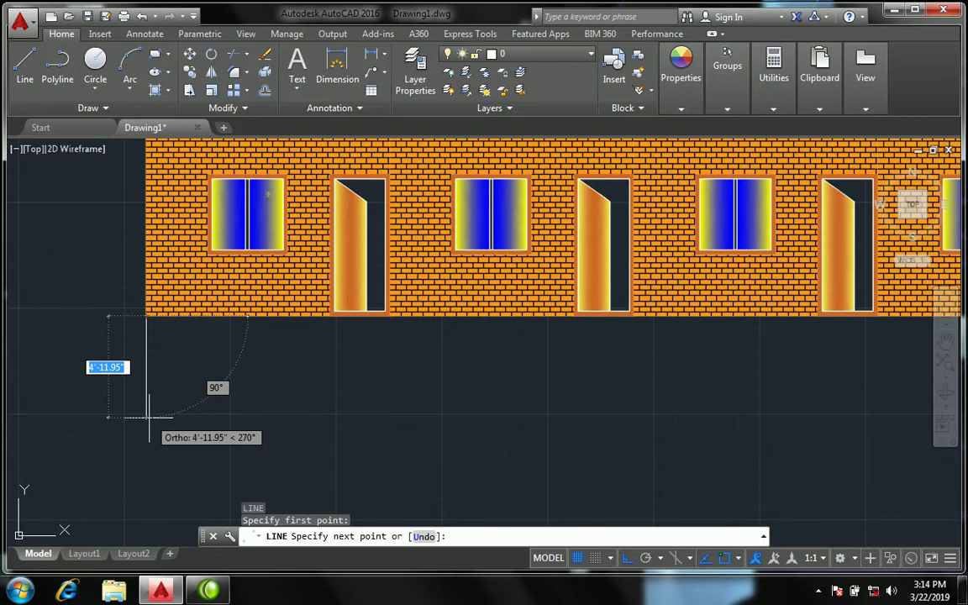
pyautogui.write("6'")
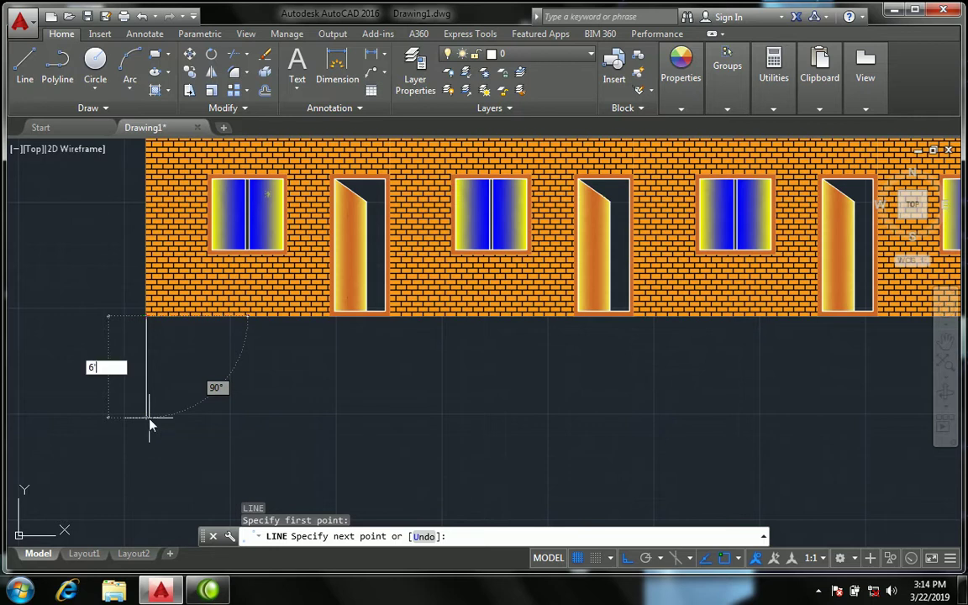
pyautogui.press('Return')
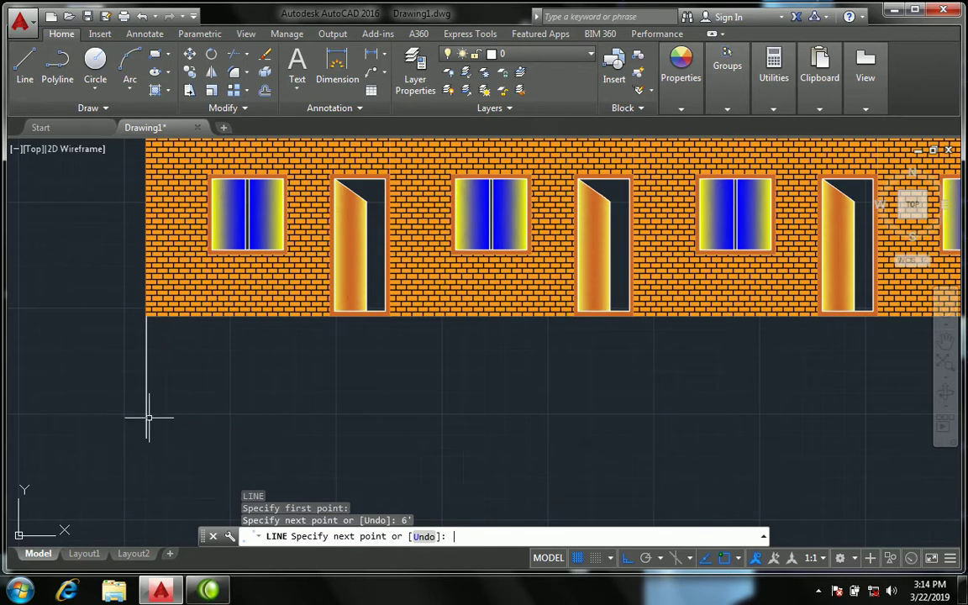
pyautogui.scroll(-1, 152, 412)
pyautogui.scroll(2, 153, 411)
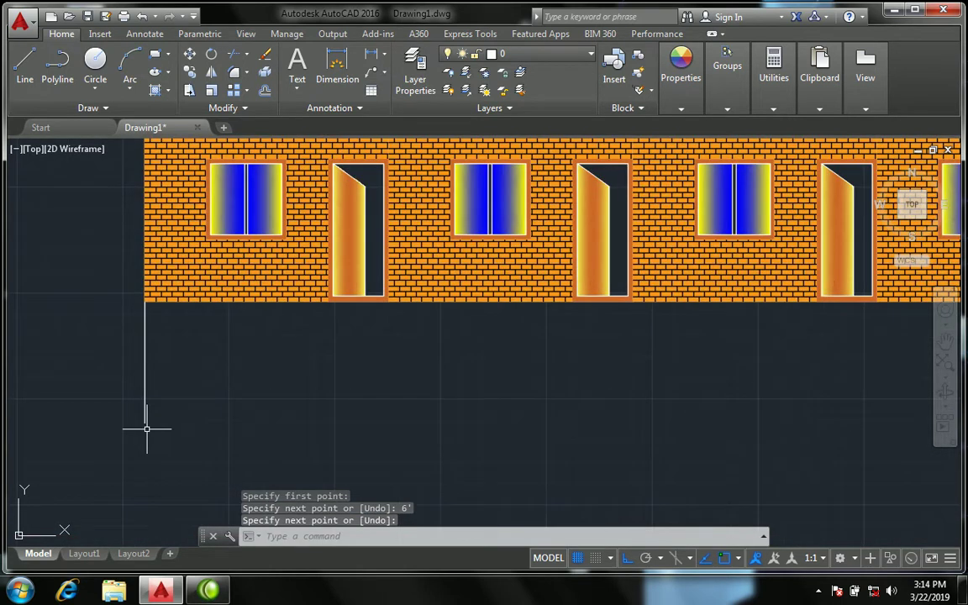
pyautogui.write('l')
pyautogui.press('Return')
pyautogui.press('Return')
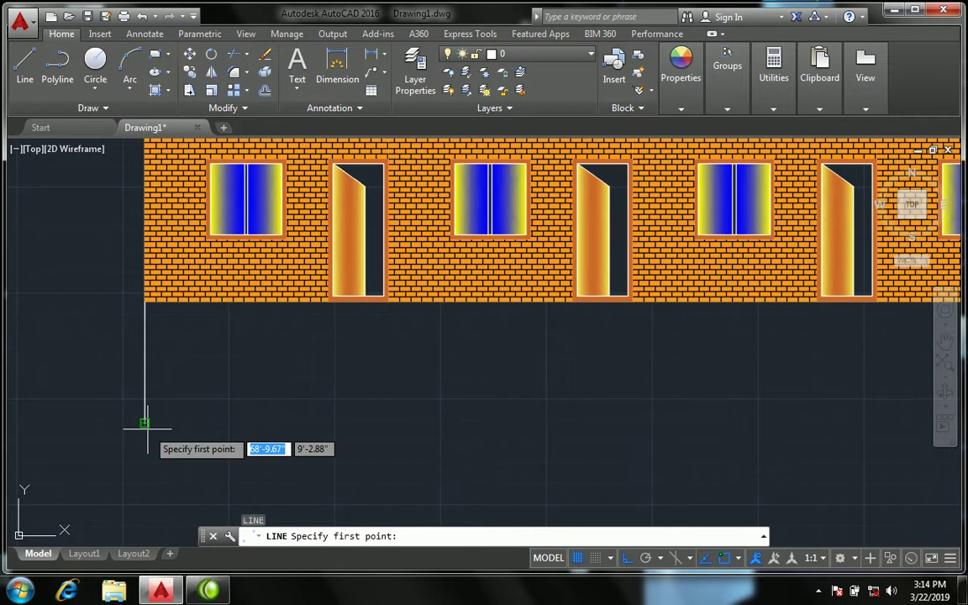
# - Draw a horizontal base line from the drop's bottom end past the building's right side
pyautogui.click(144, 424)
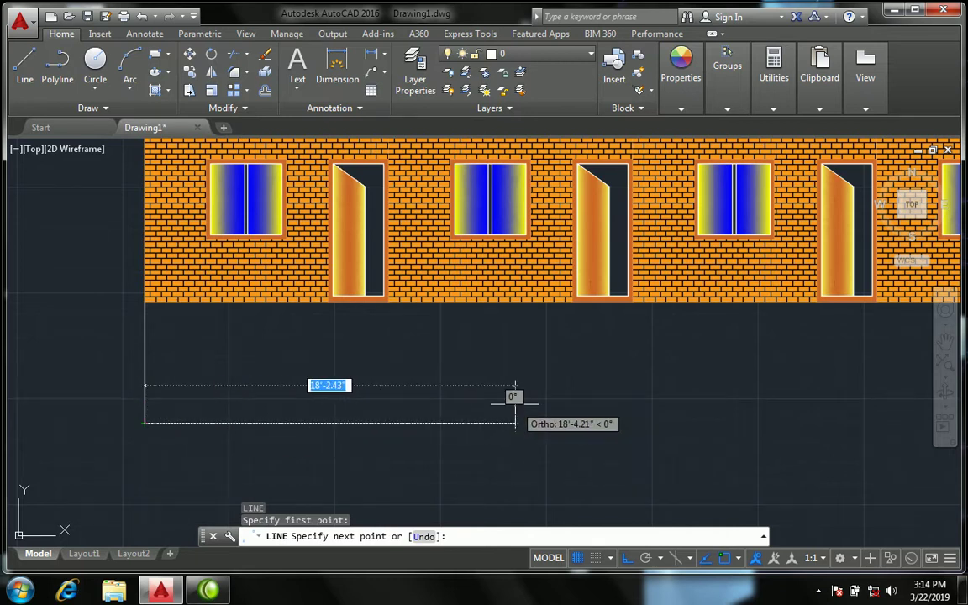
pyautogui.scroll(-3, 547, 393)
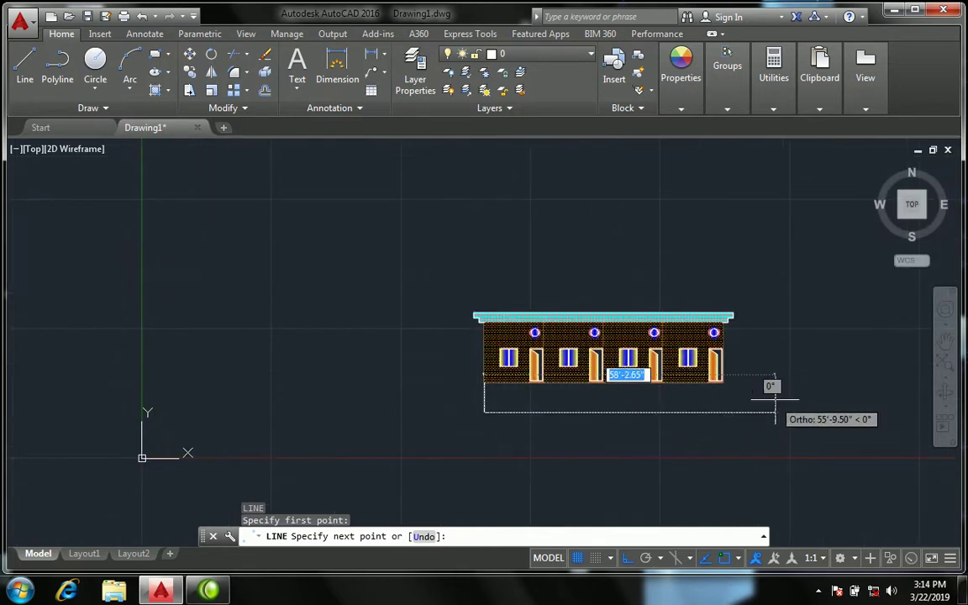
pyautogui.click(769, 385)
pyautogui.scroll(1, 760, 389)
pyautogui.scroll(2, 743, 395)
pyautogui.press('Return')
pyautogui.press('Return')
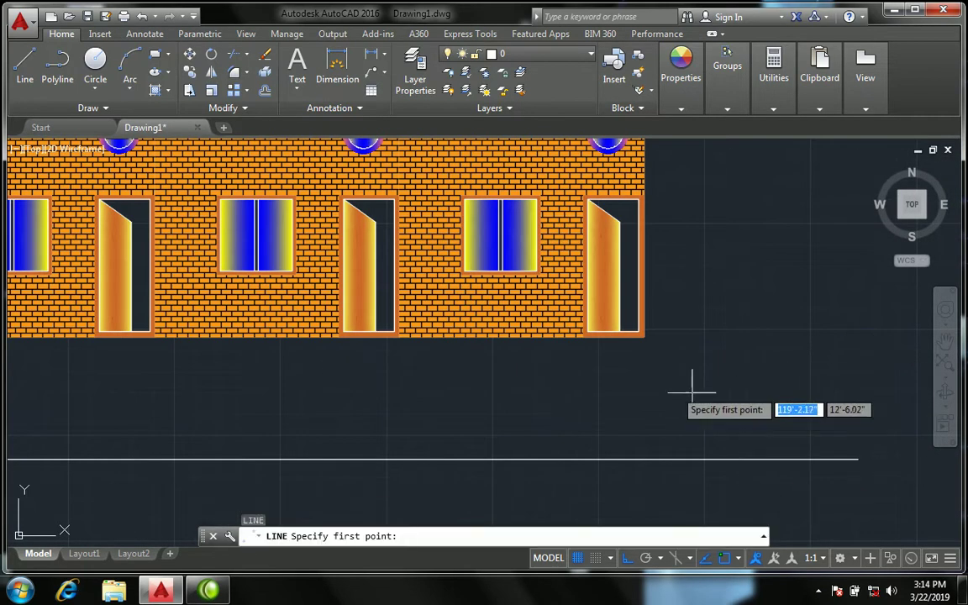
# - Draw a vertical line down from the wall's bottom-right corner below the base line
pyautogui.scroll(3, 651, 342)
pyautogui.click(633, 329)
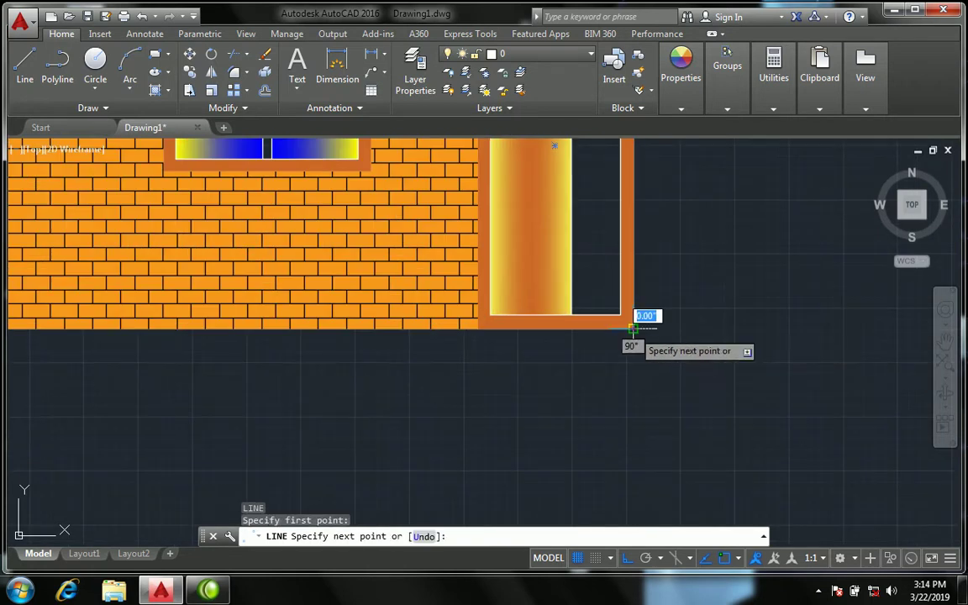
pyautogui.scroll(-3, 628, 340)
pyautogui.scroll(-2, 638, 378)
pyautogui.click(633, 379)
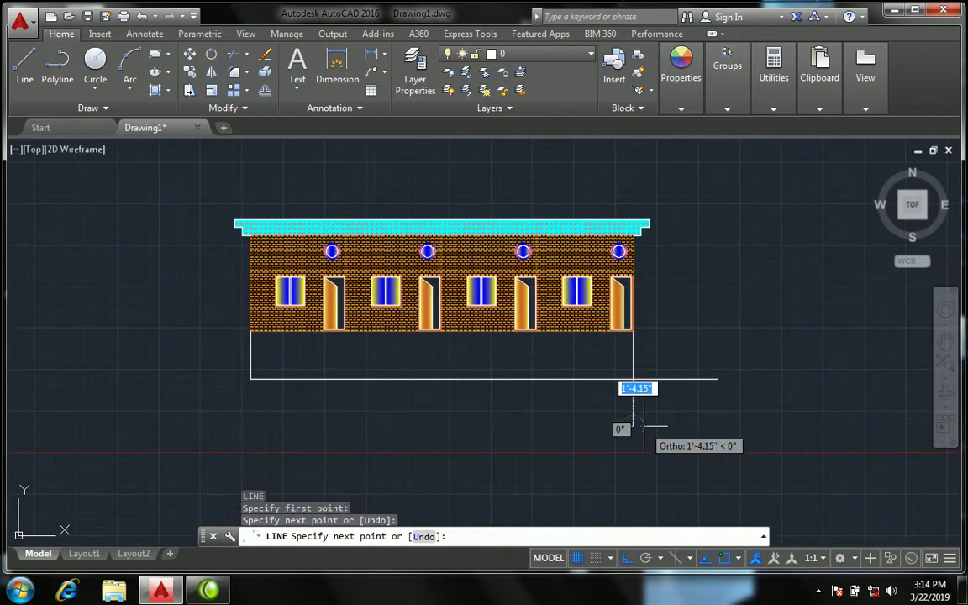
pyautogui.click(644, 426)
pyautogui.press('Return')
pyautogui.scroll(2, 685, 359)
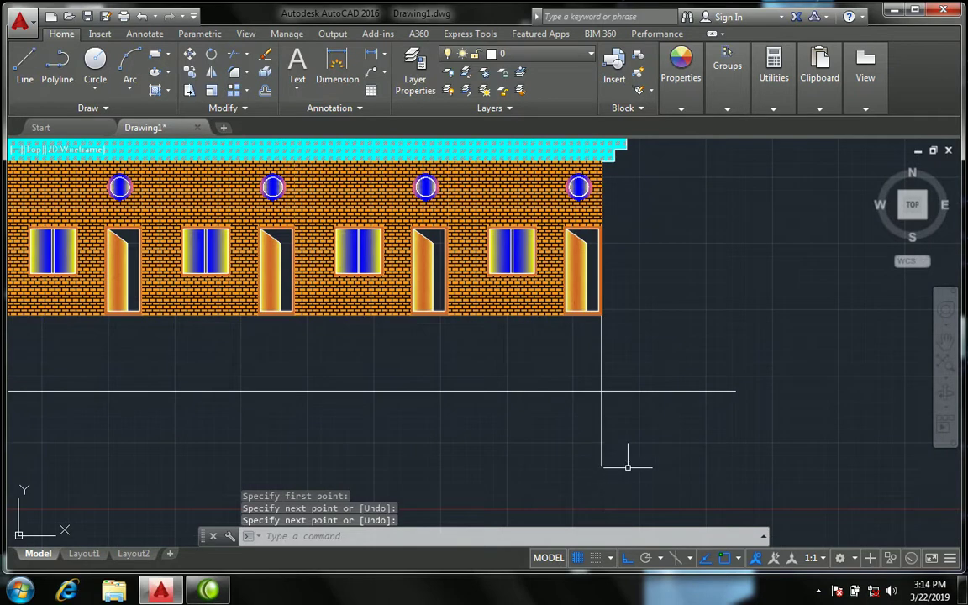
pyautogui.moveTo(628, 464); pyautogui.dragTo(399, 414, button='middle')
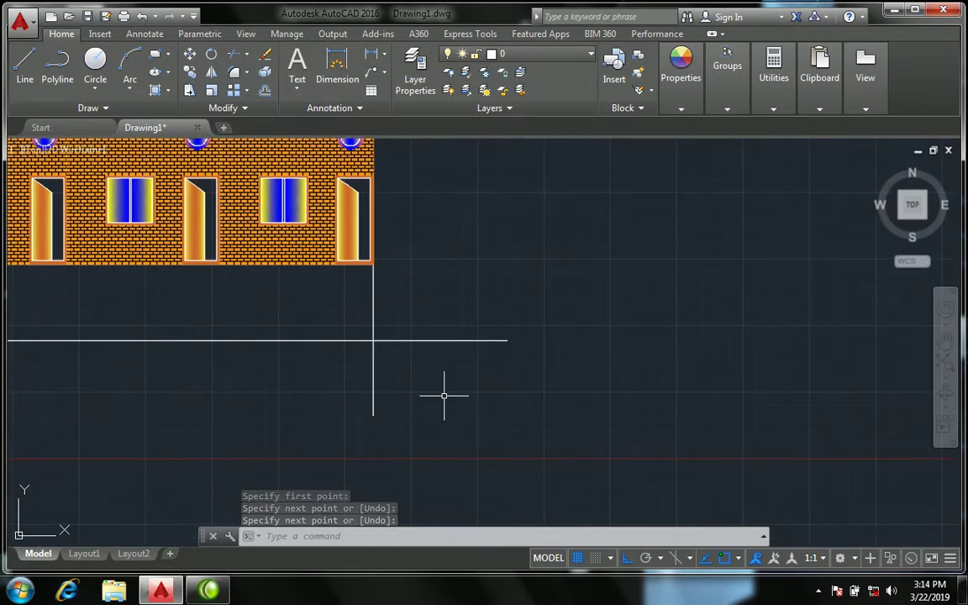
# - Trim the overhanging line ends at the right corner with TR to close the rectangle
pyautogui.write('TR')
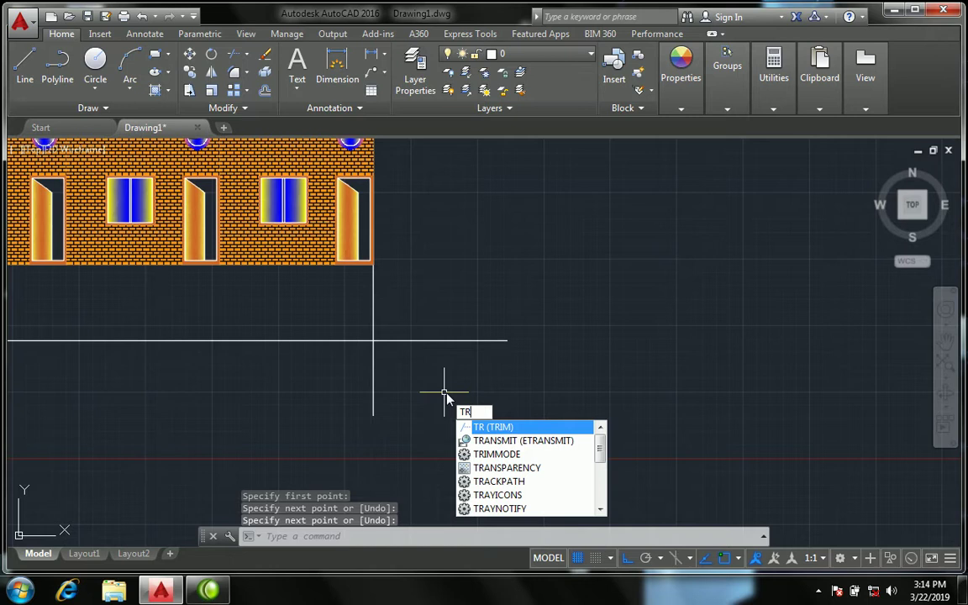
pyautogui.press('Return')
pyautogui.press('Return')
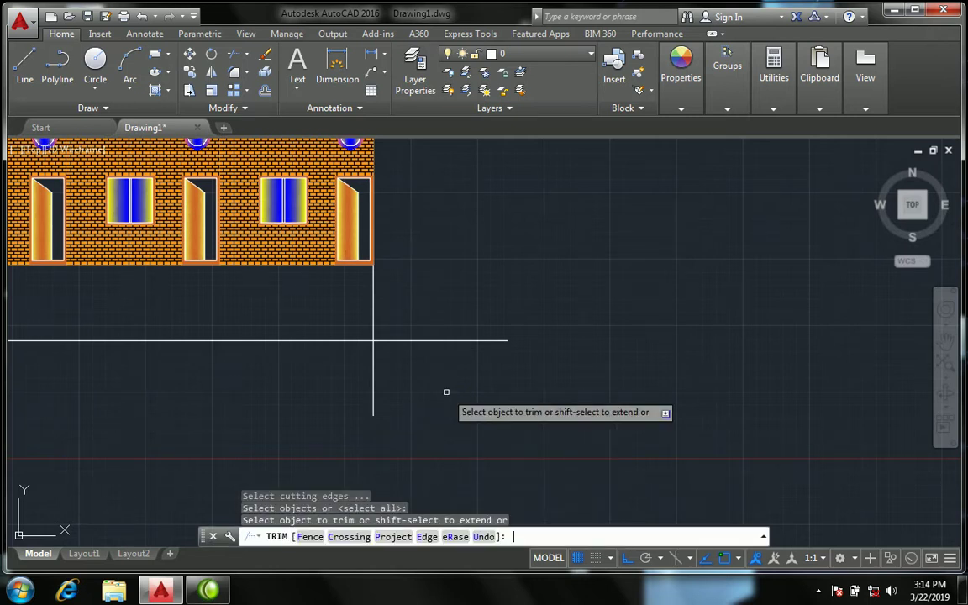
pyautogui.click(449, 334)
pyautogui.click(446, 328)
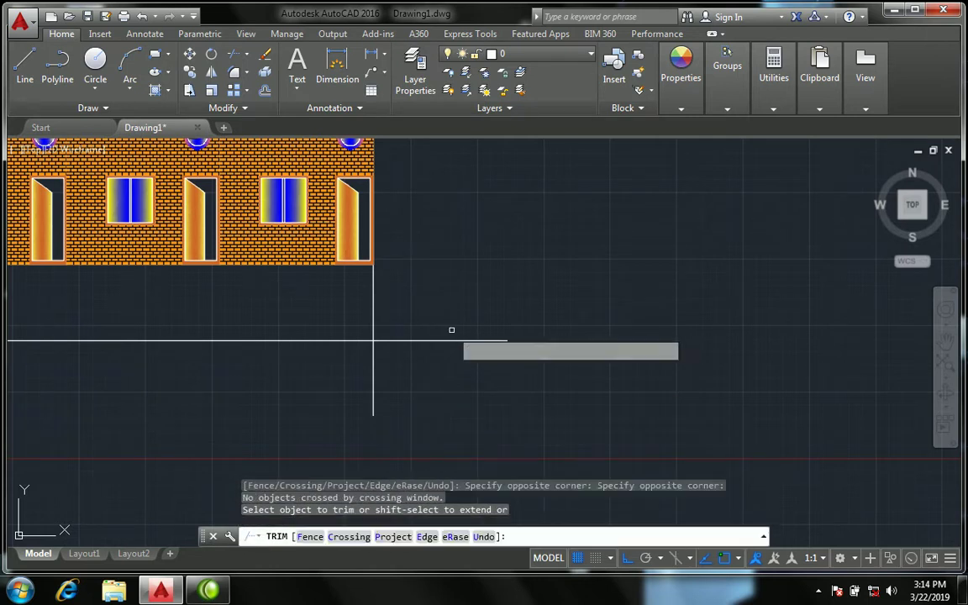
pyautogui.click(377, 405)
pyautogui.click(349, 369)
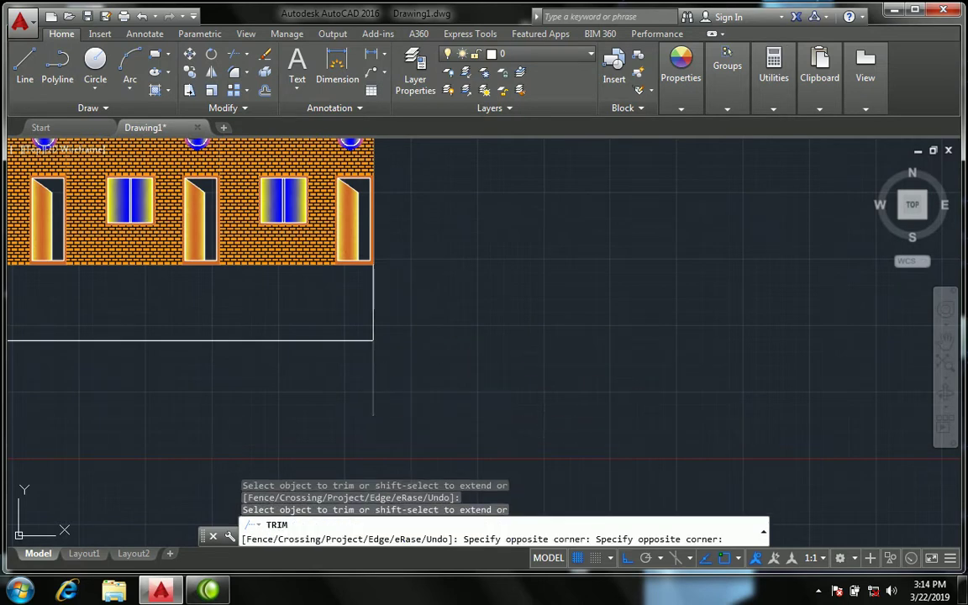
pyautogui.scroll(-3, 388, 369)
pyautogui.click(239, 238)
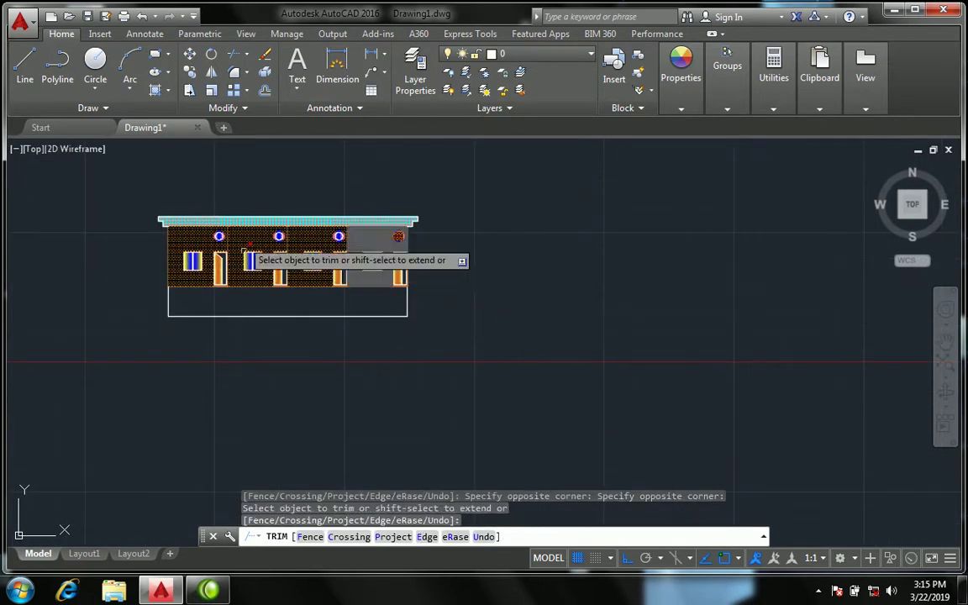
pyautogui.press('Escape')
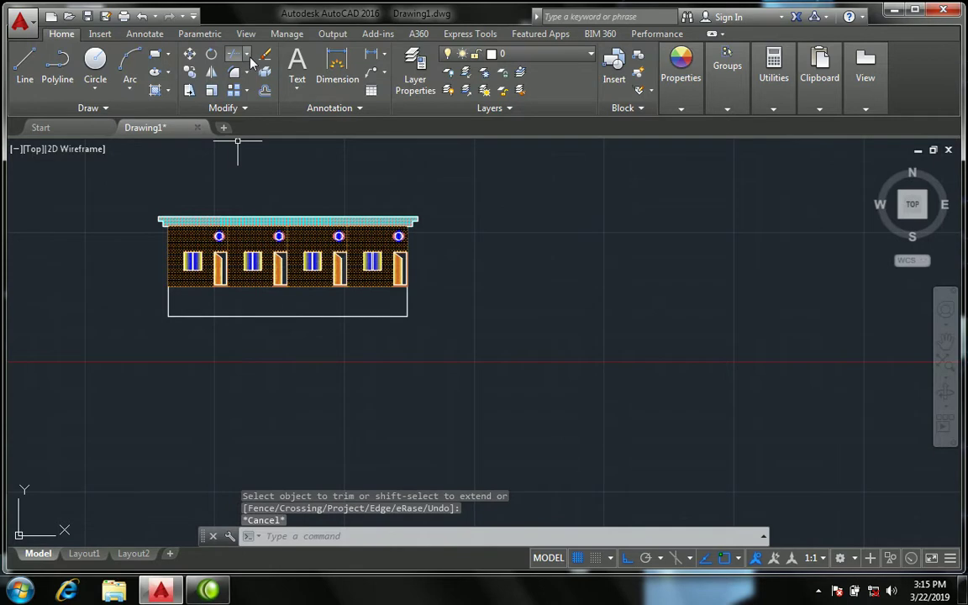
pyautogui.click(247, 56)
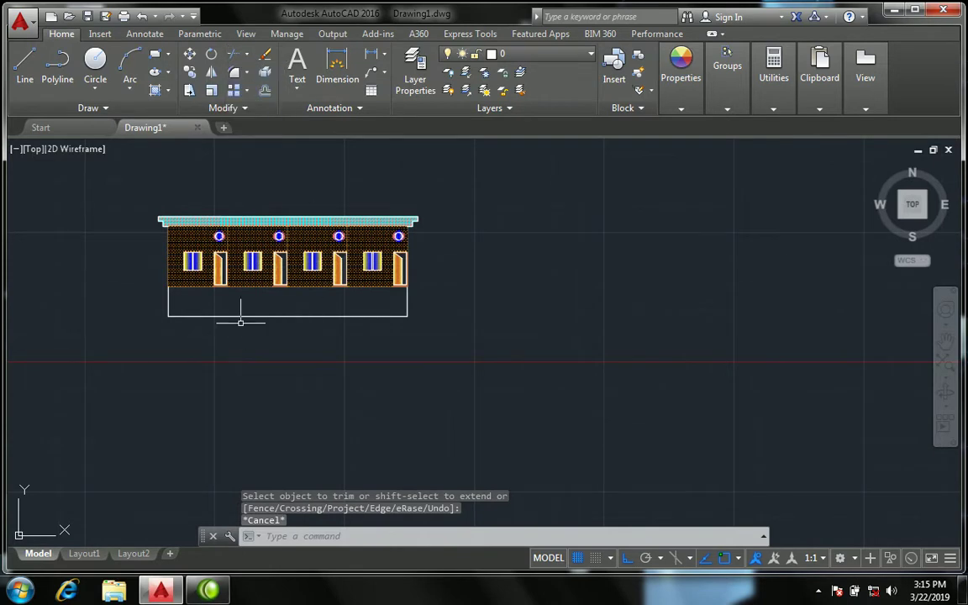
pyautogui.scroll(2, 242, 322)
pyautogui.scroll(3, 147, 283)
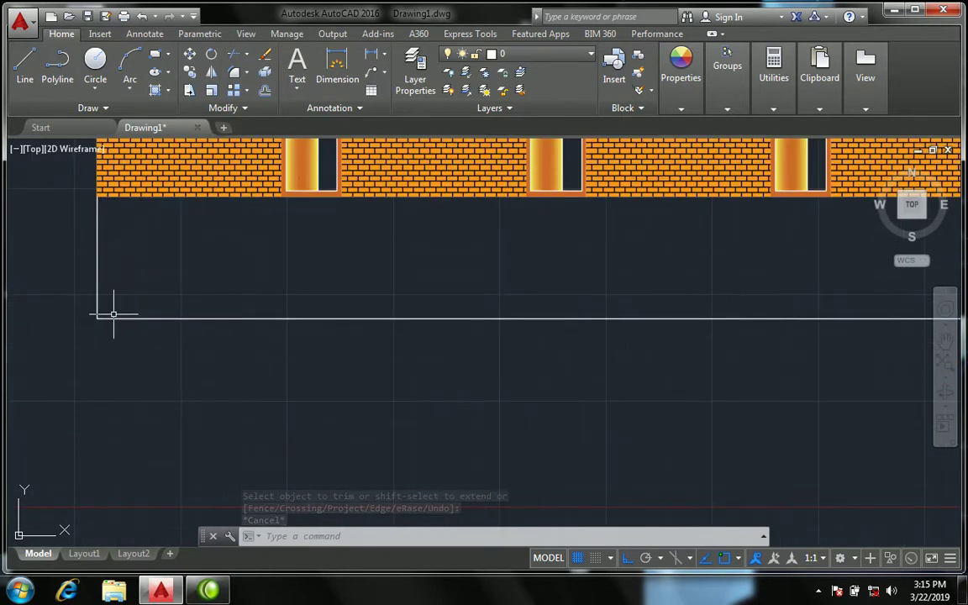
# - Draw a 1' by 1' square with RECTANG from a corner just above the base line
pyautogui.write('REC')
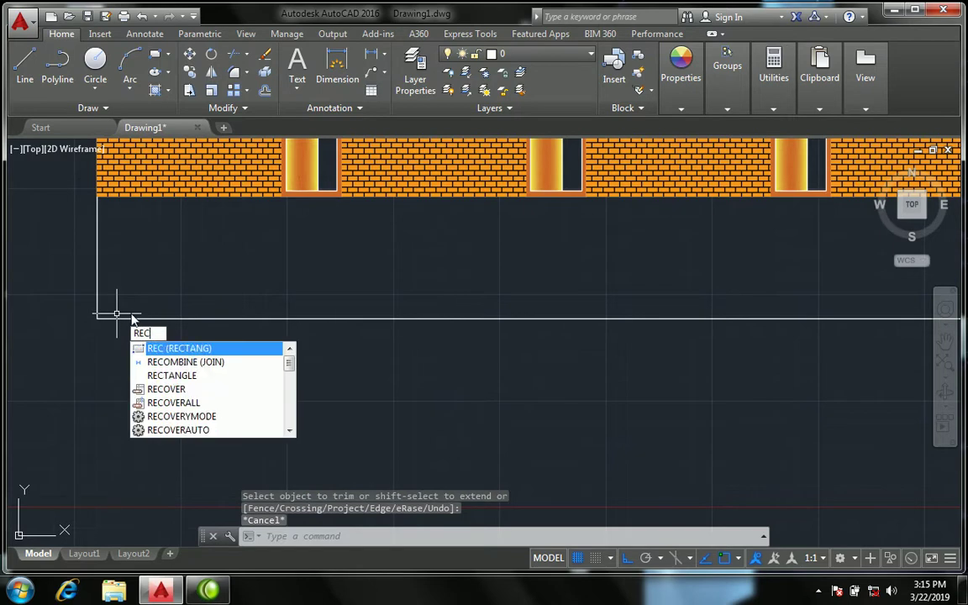
pyautogui.press('Return')
pyautogui.click(163, 292)
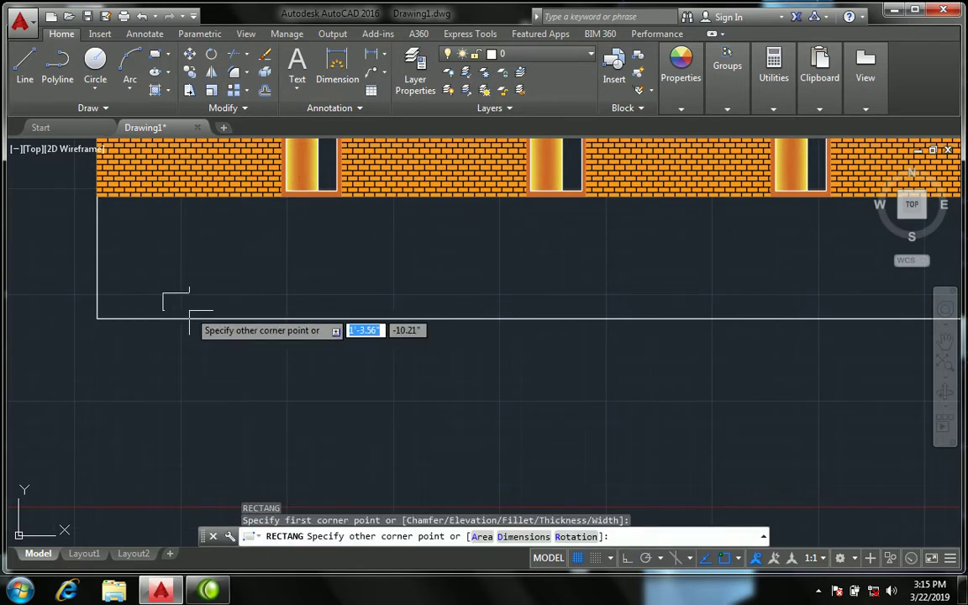
pyautogui.press('F8')
pyautogui.write('@1')
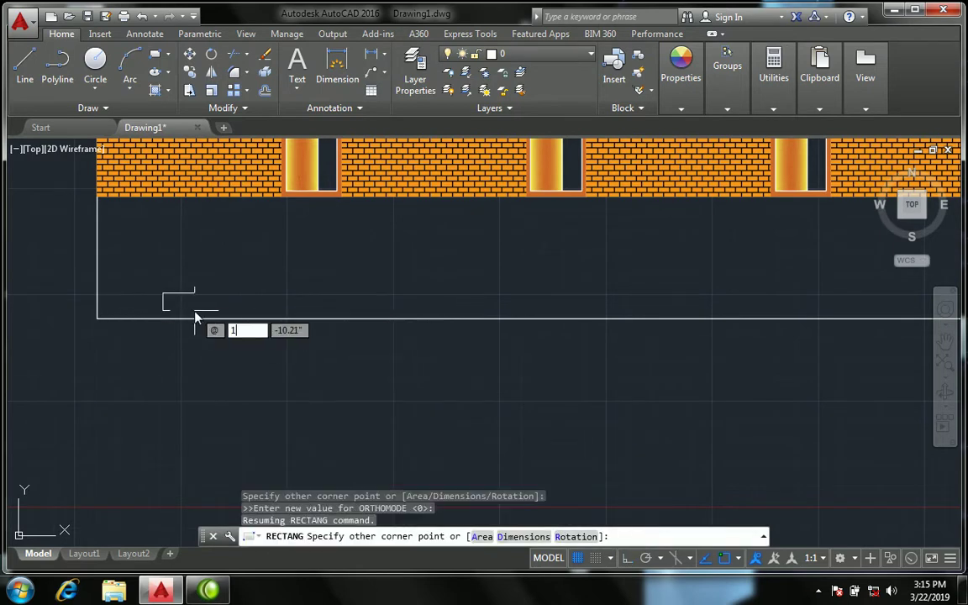
pyautogui.write("'")
pyautogui.press('Tab')
pyautogui.write('1')
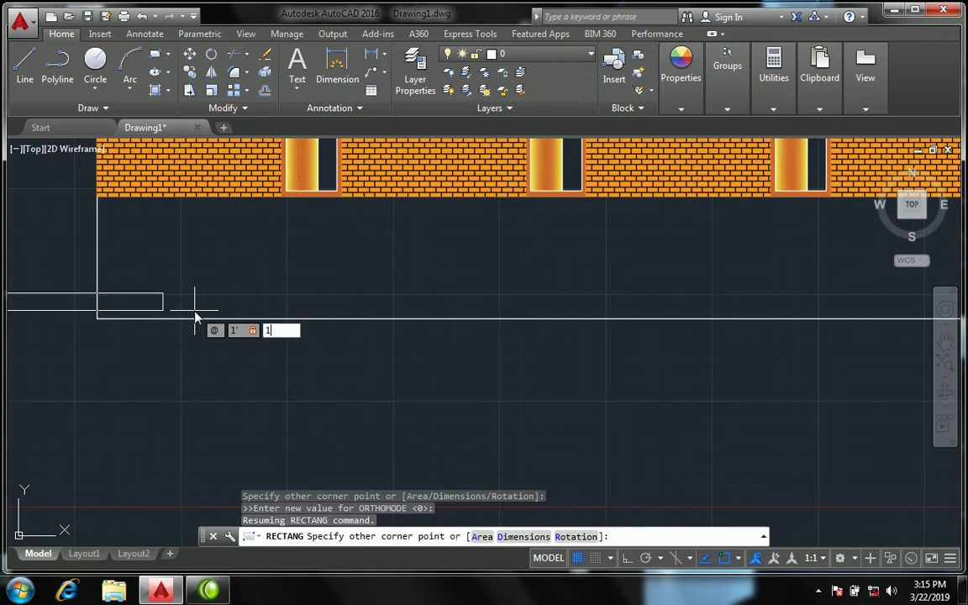
pyautogui.press('Return')
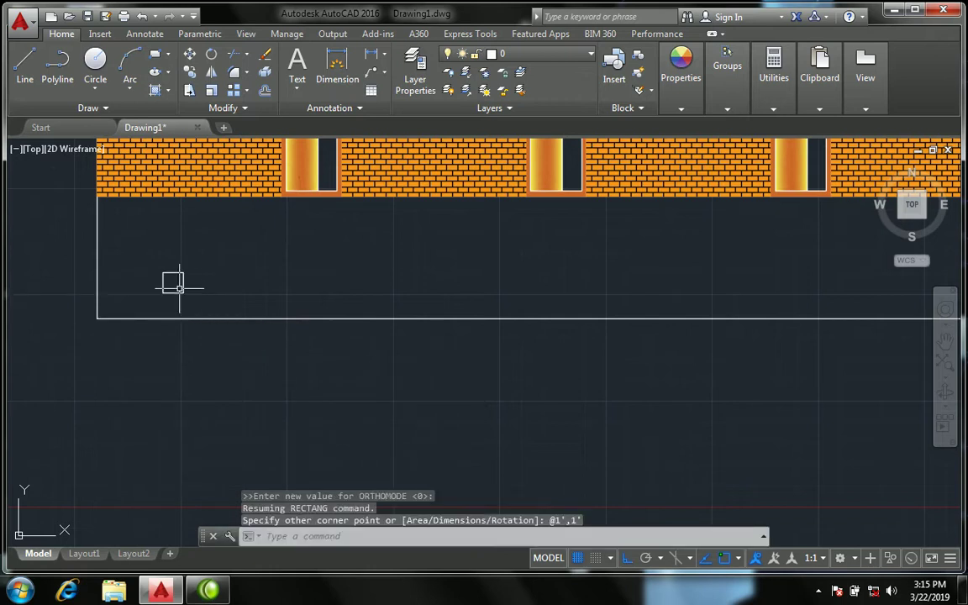
pyautogui.scroll(2, 161, 293)
# - Copy the small square to the rectangle's bottom-left corner
pyautogui.write('co')
pyautogui.press('Return')
pyautogui.click(205, 301)
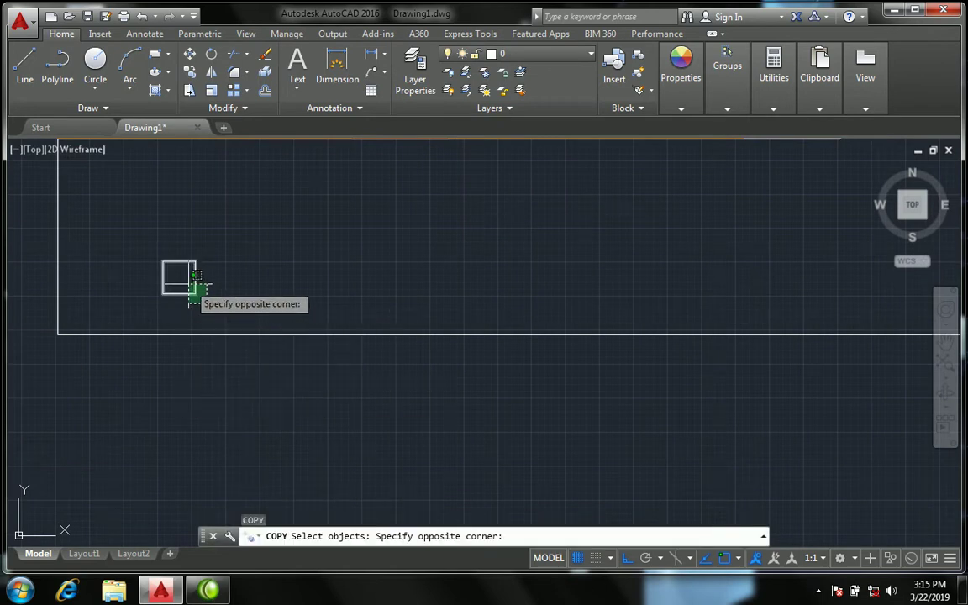
pyautogui.click(190, 277)
pyautogui.press('Return')
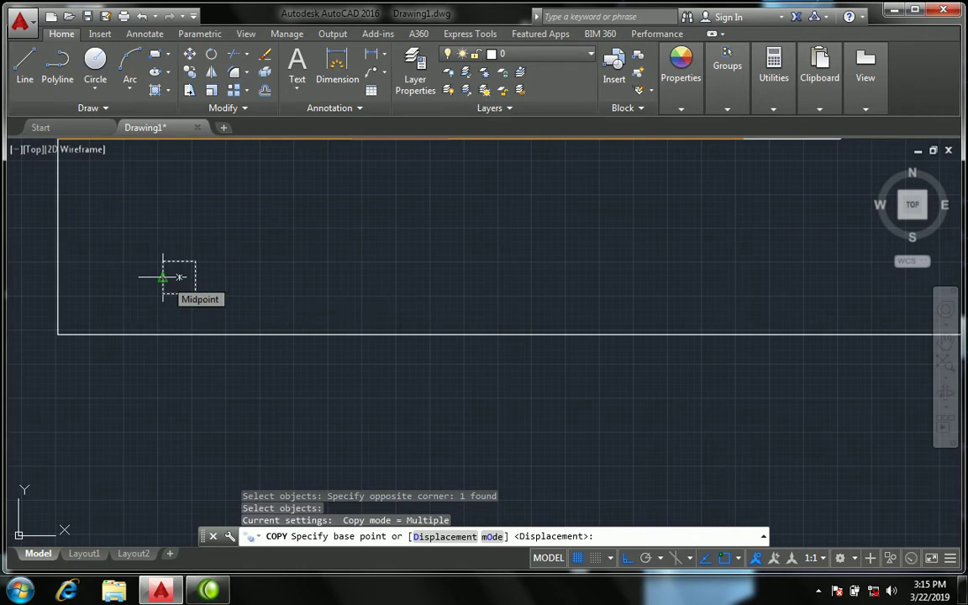
pyautogui.click(162, 277)
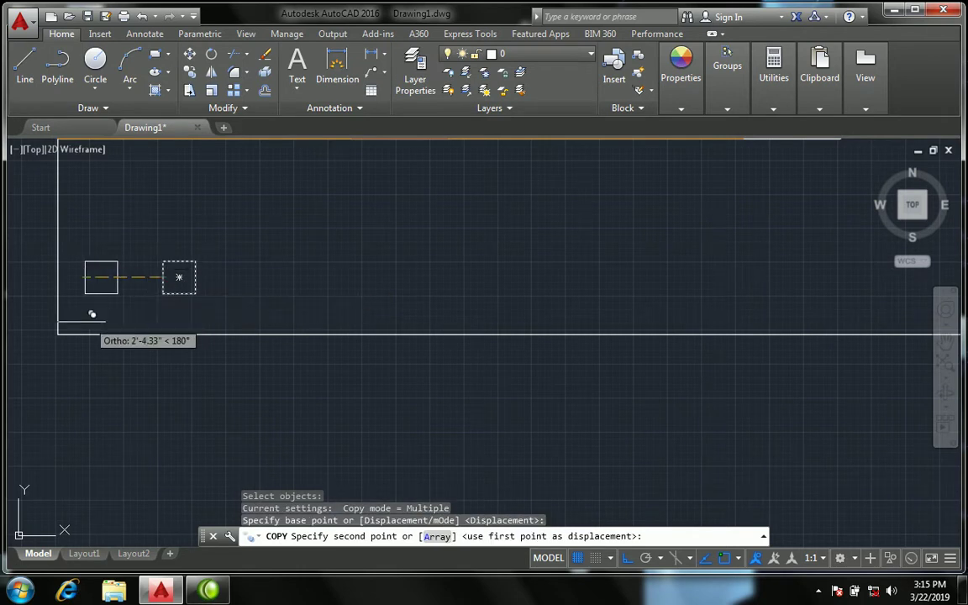
pyautogui.click(58, 334)
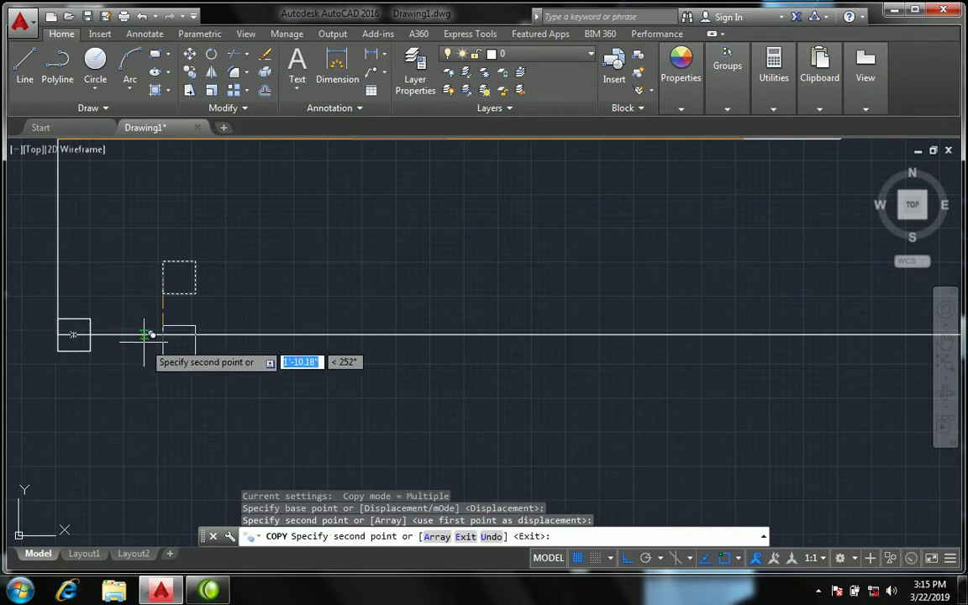
pyautogui.press('Escape')
pyautogui.scroll(-2, 136, 285)
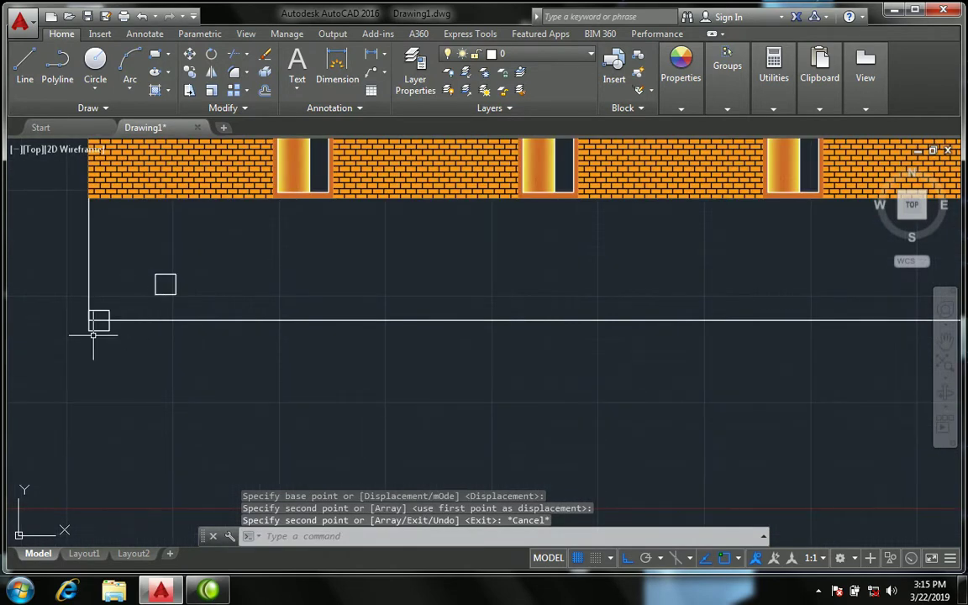
# - Copy the square to the rectangle's bottom-right corner, then select the original square
pyautogui.write('co')
pyautogui.press('Return')
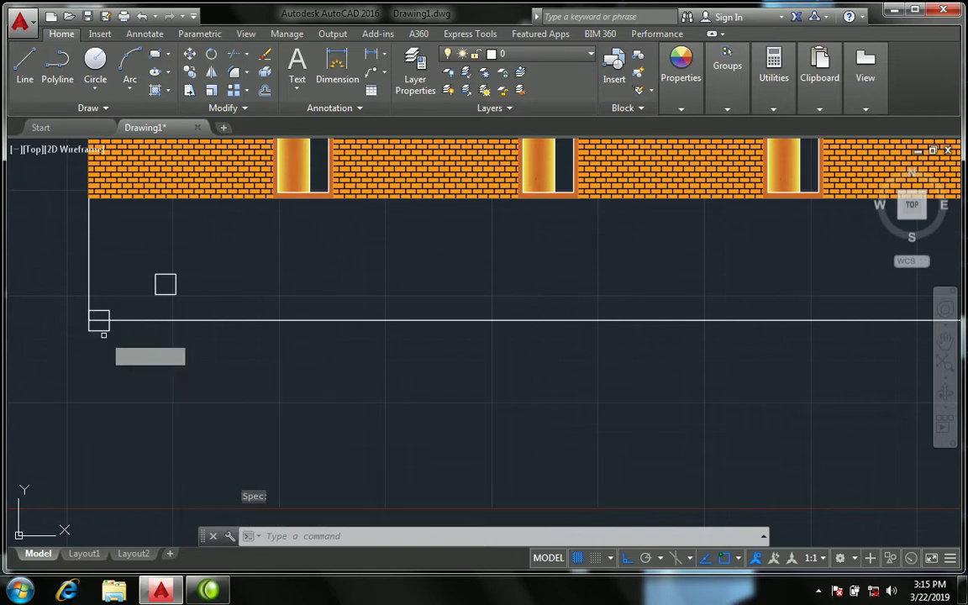
pyautogui.scroll(4, 103, 334)
pyautogui.click(119, 337)
pyautogui.click(106, 321)
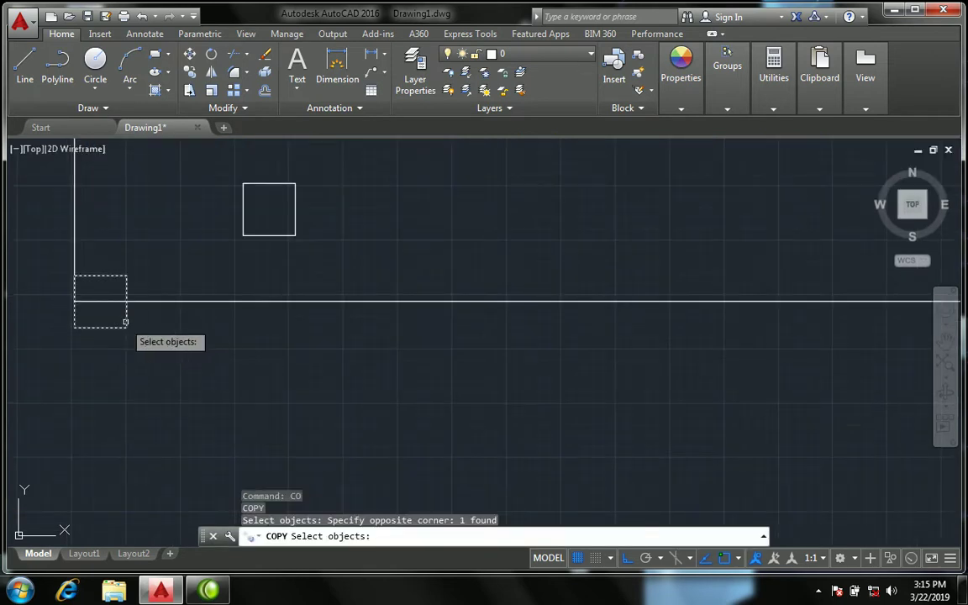
pyautogui.press('Return')
pyautogui.click(126, 300)
pyautogui.scroll(-3, 93, 322)
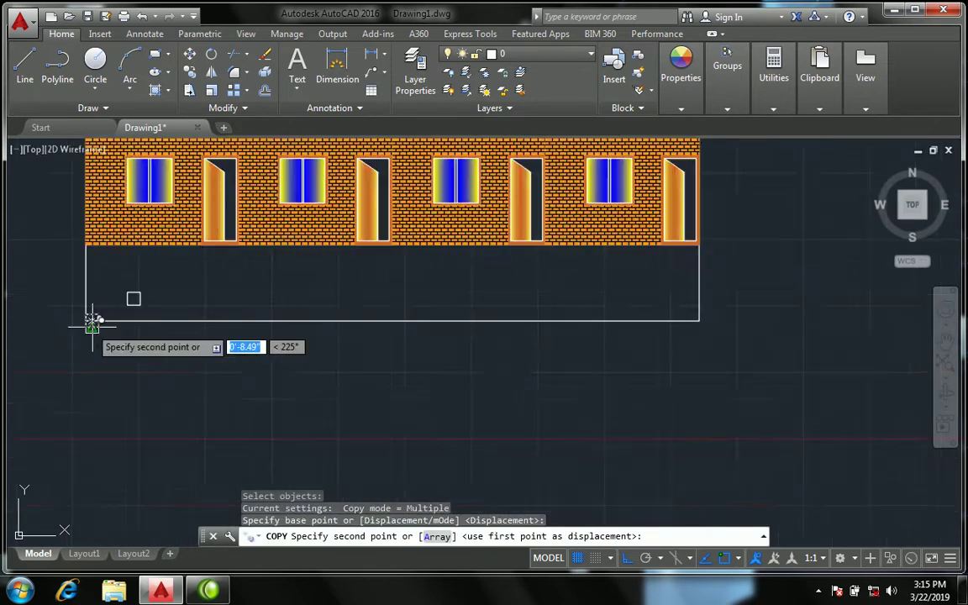
pyautogui.scroll(-2, 97, 320)
pyautogui.scroll(3, 309, 307)
pyautogui.scroll(2, 327, 301)
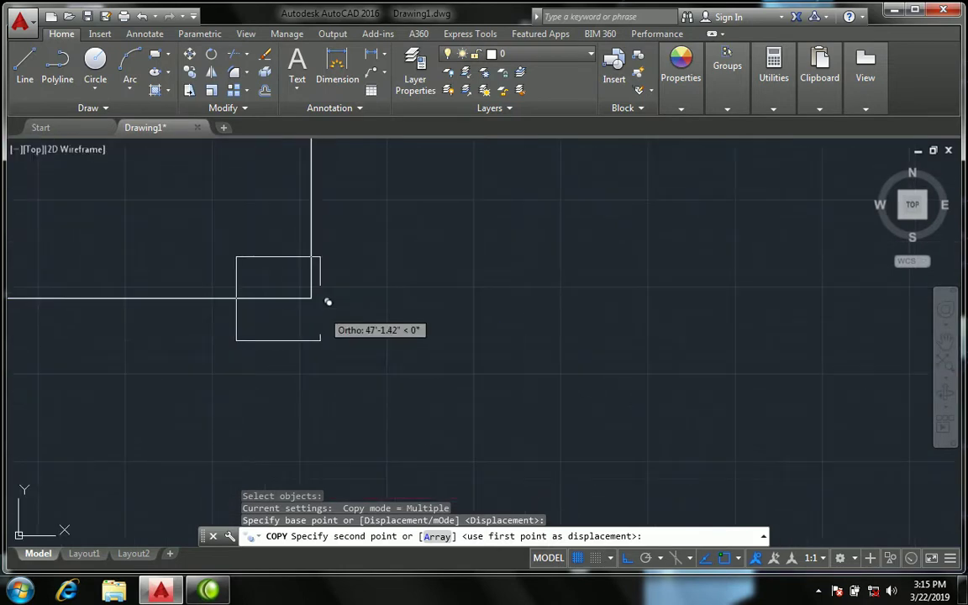
pyautogui.click(313, 298)
pyautogui.scroll(-2, 314, 296)
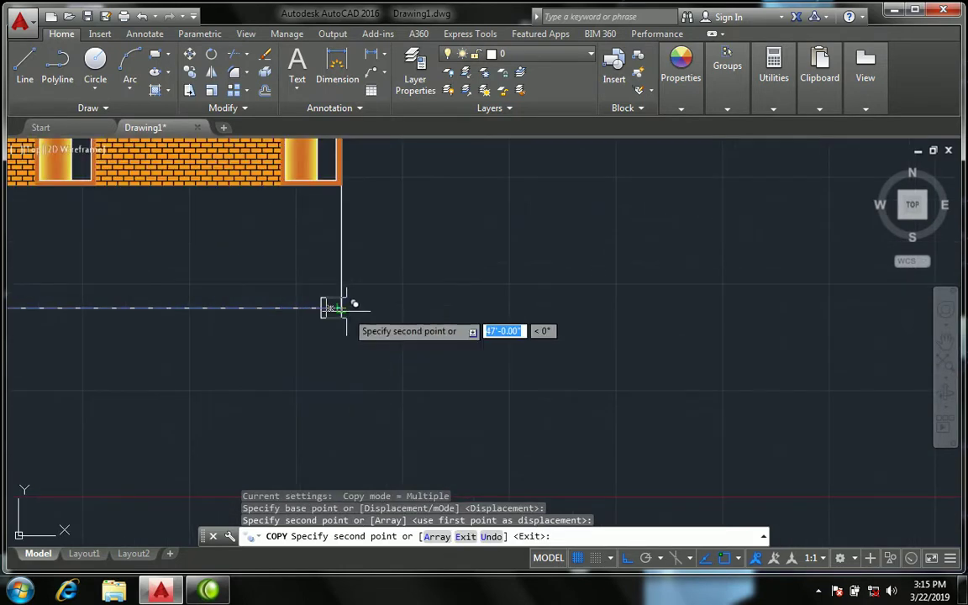
pyautogui.press('Escape')
pyautogui.scroll(-4, 348, 310)
pyautogui.scroll(5, 206, 320)
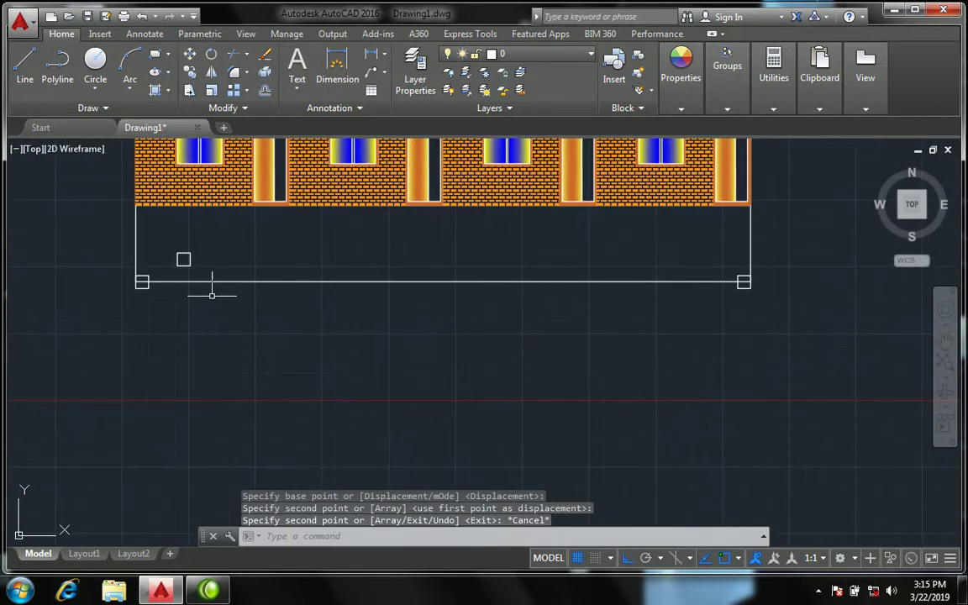
pyautogui.click(144, 199)
pyautogui.click(189, 244)
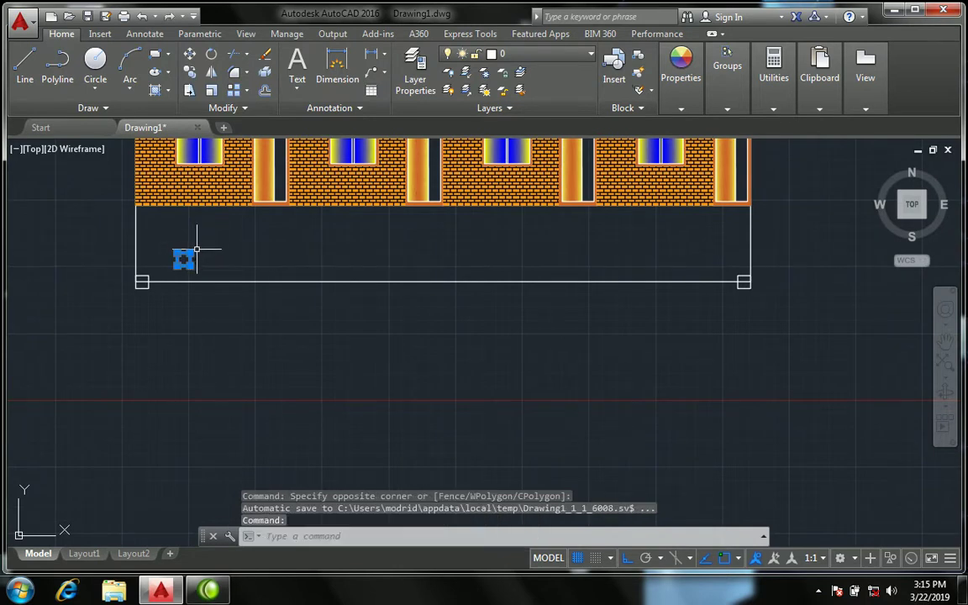
# - Delete the original square, then grab and release the bottom line's left-end grip
pyautogui.press('Delete')
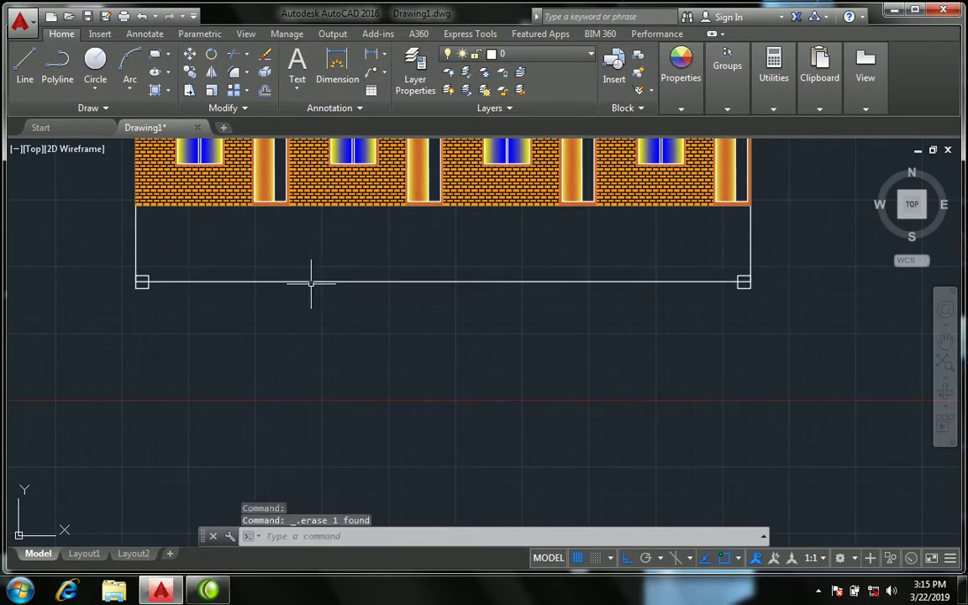
pyautogui.click(311, 283)
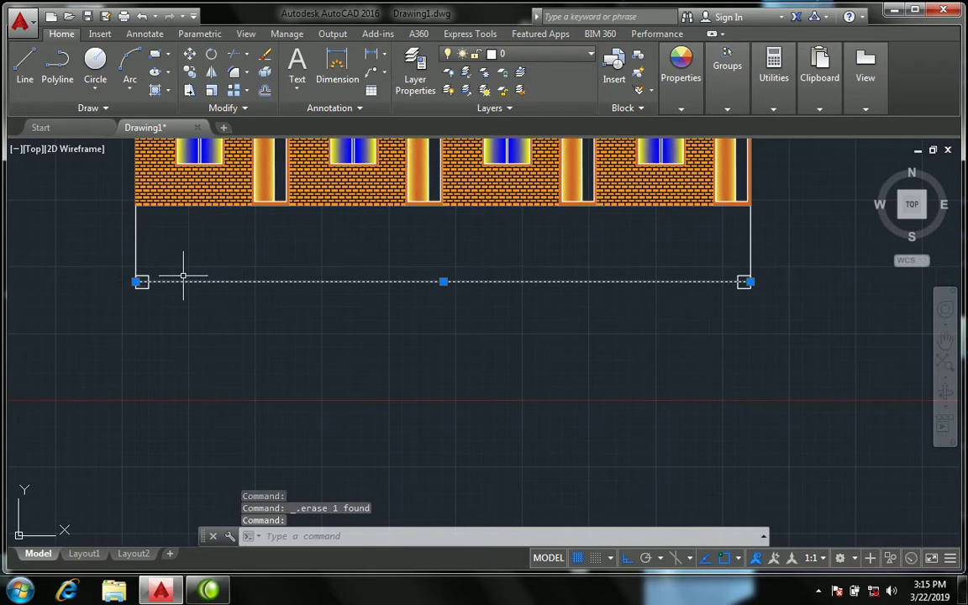
pyautogui.scroll(2, 183, 276)
pyautogui.scroll(2, 153, 291)
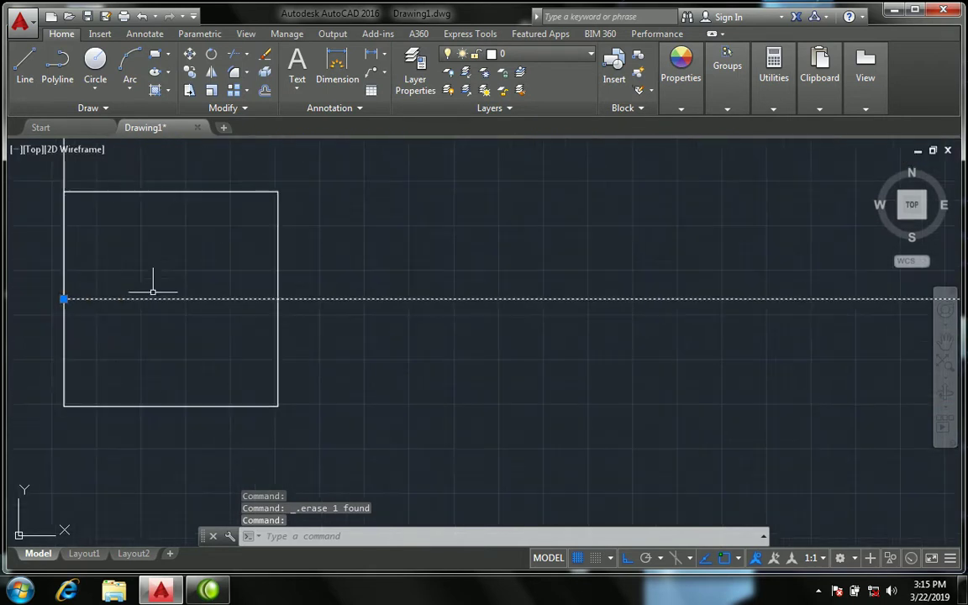
pyautogui.click(64, 298)
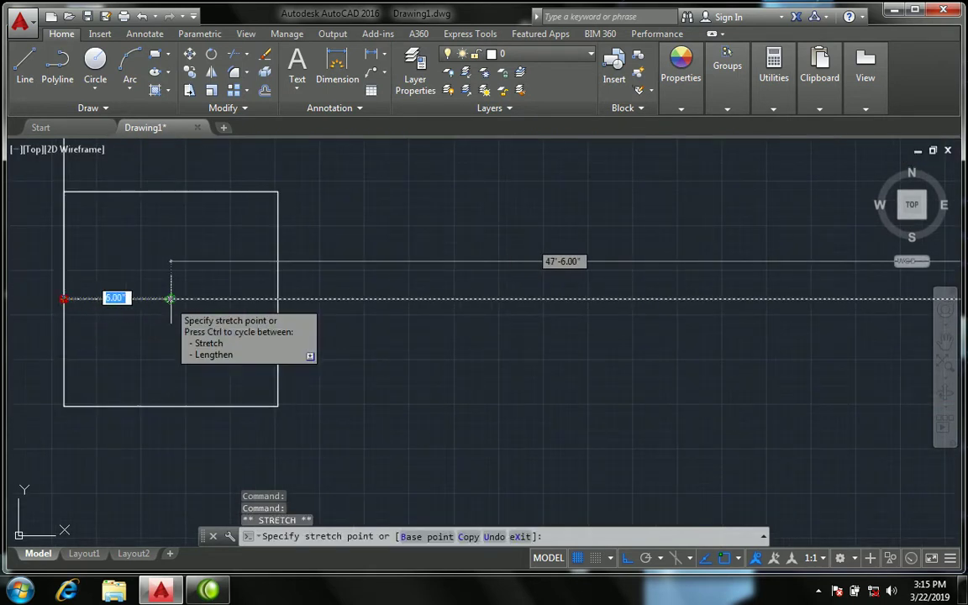
pyautogui.scroll(-2, 113, 324)
pyautogui.scroll(-4, 114, 323)
pyautogui.press('Escape')
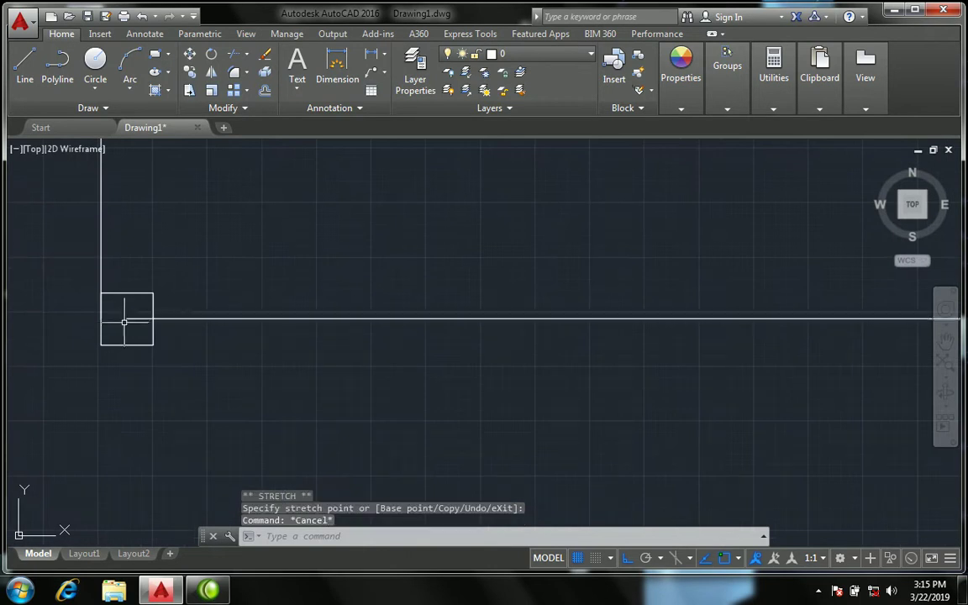
pyautogui.scroll(-4, 126, 318)
pyautogui.scroll(-5, 510, 308)
pyautogui.scroll(2, 578, 287)
pyautogui.scroll(10, 638, 302)
# - Grab and release the bottom line's right-end grip, then pan up to the round windows
pyautogui.click(476, 340)
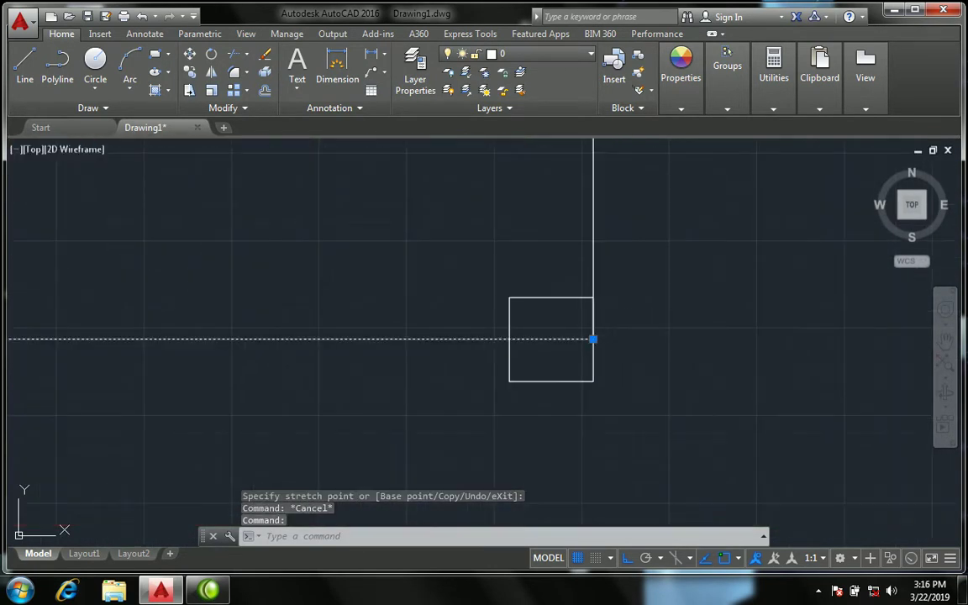
pyautogui.click(593, 339)
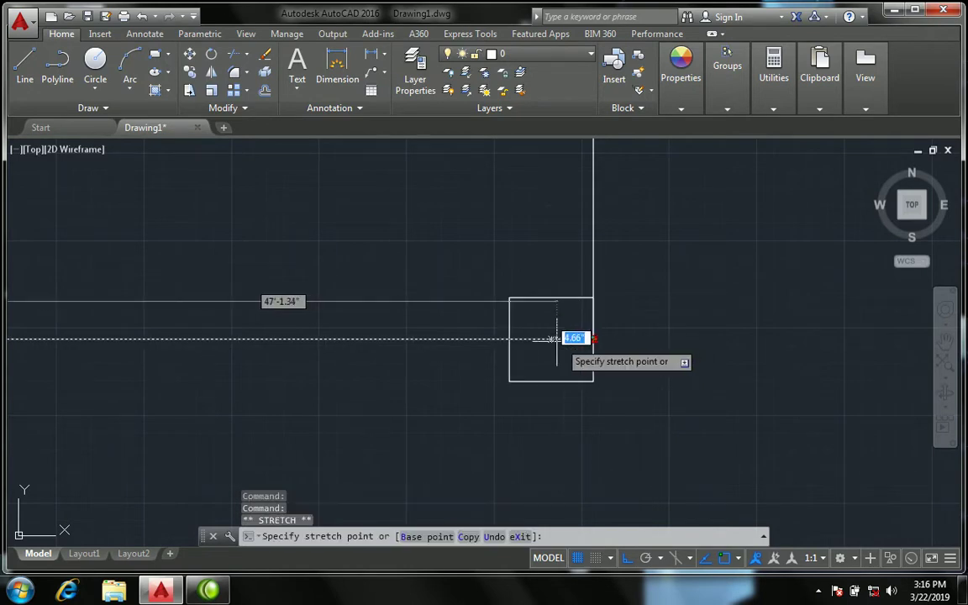
pyautogui.scroll(-3, 551, 339)
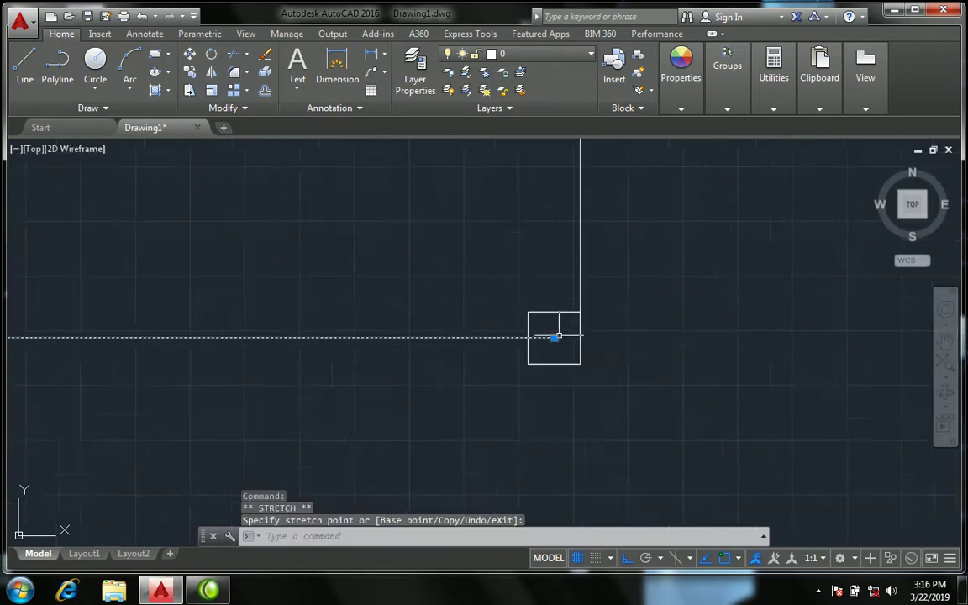
pyautogui.press('Escape')
pyautogui.scroll(-2, 555, 336)
pyautogui.scroll(-6, 417, 315)
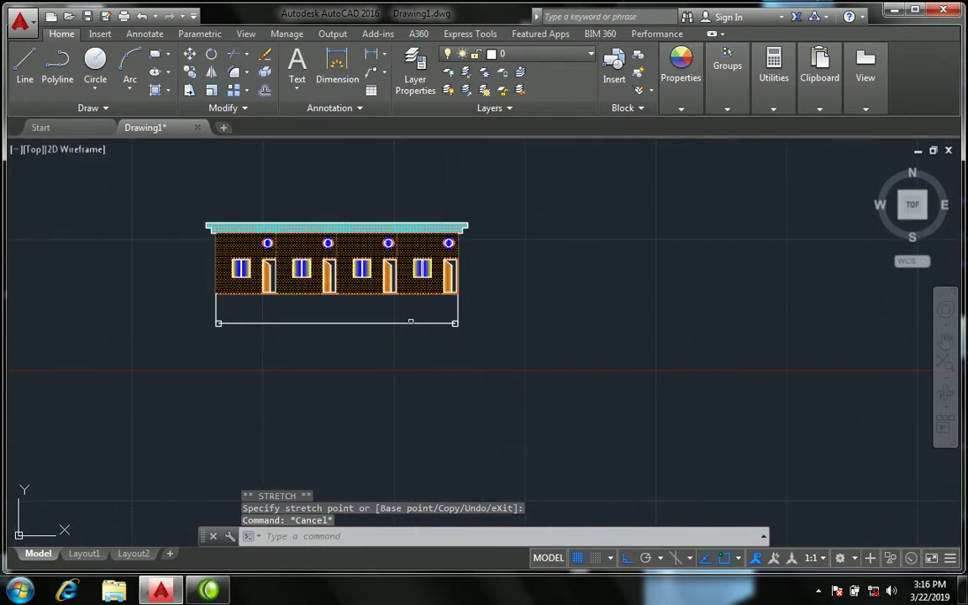
pyautogui.scroll(2, 330, 325)
pyautogui.scroll(5, 292, 314)
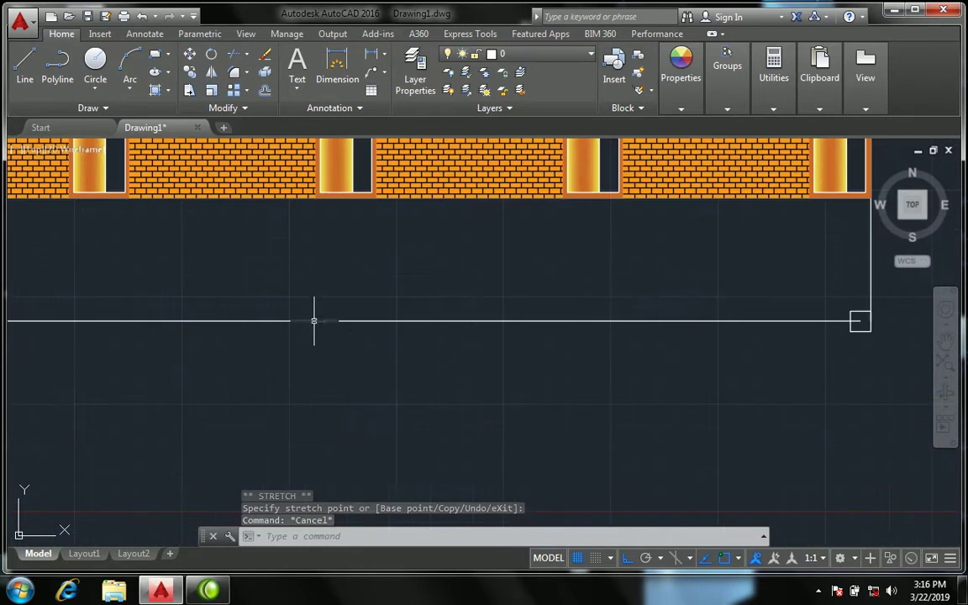
pyautogui.scroll(-3, 316, 321)
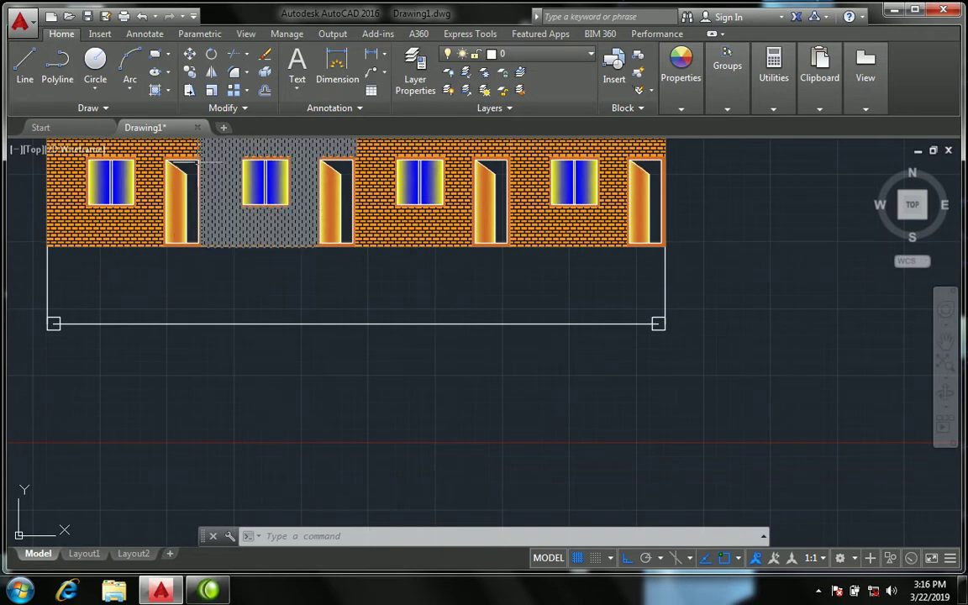
pyautogui.click(92, 108)
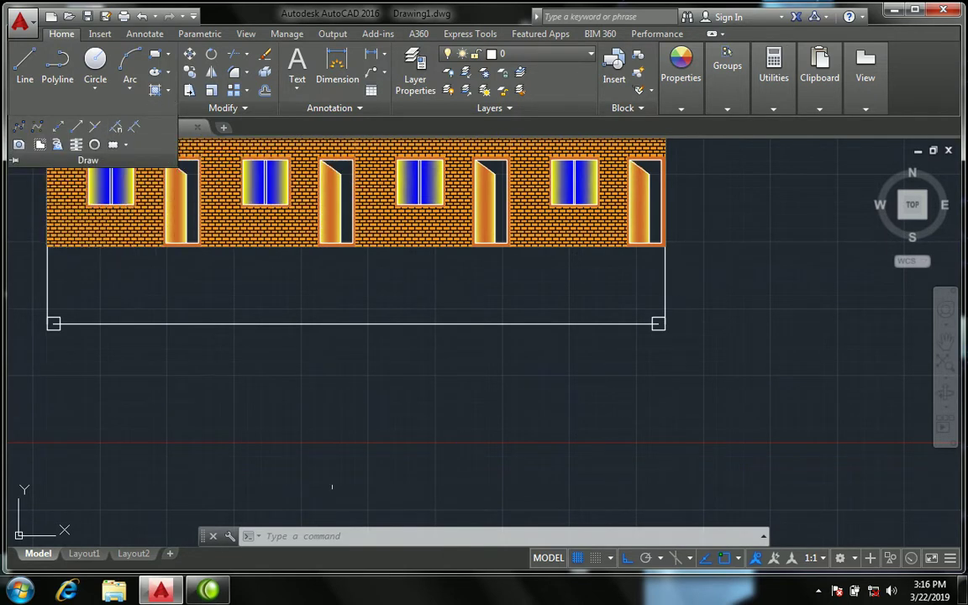
pyautogui.press('Escape')
pyautogui.press('Escape')
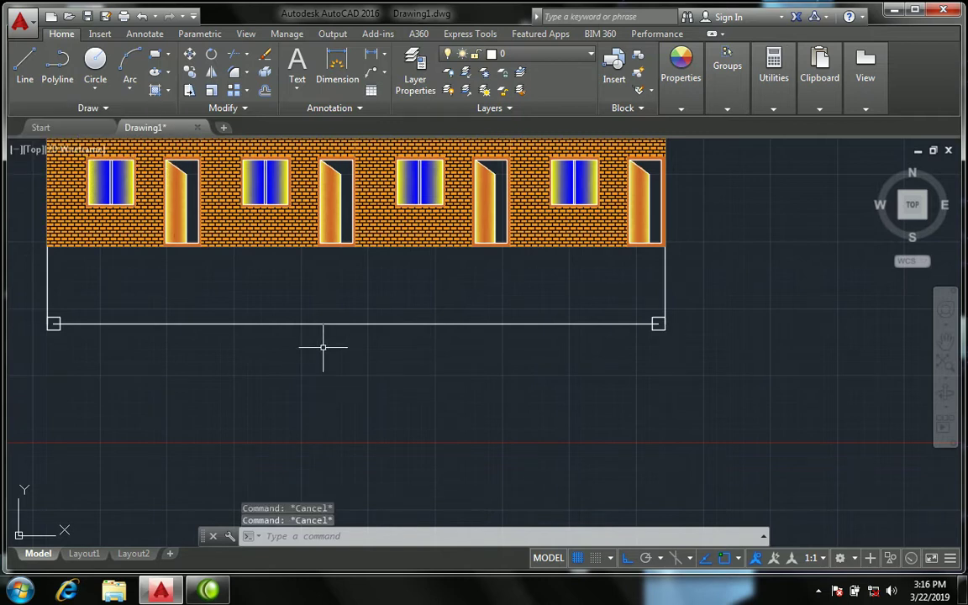
pyautogui.moveTo(293, 296); pyautogui.dragTo(328, 342, button='middle')
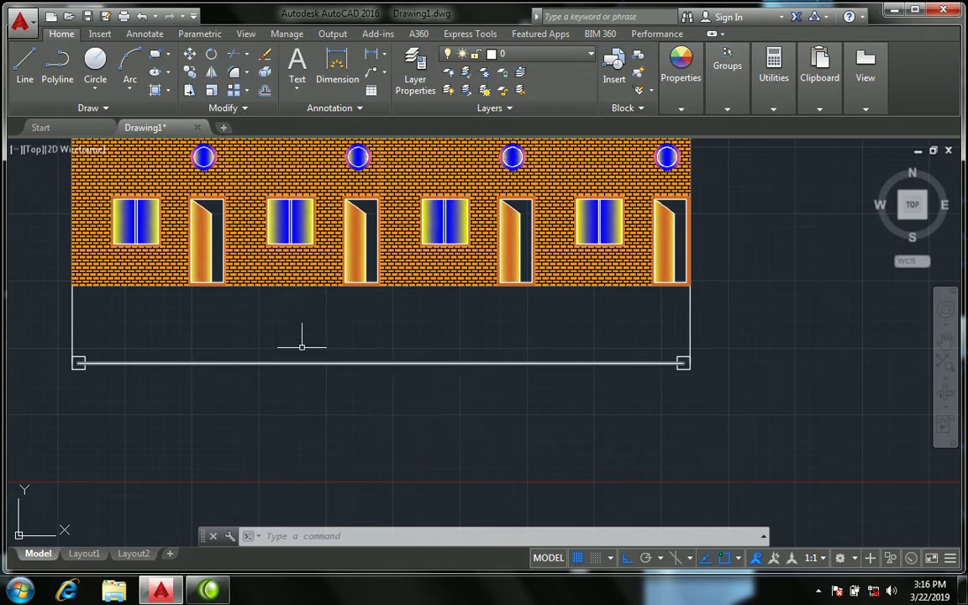
# - Divide the rectangle's bottom line into 3 equal segments with DIV
pyautogui.write('DI')
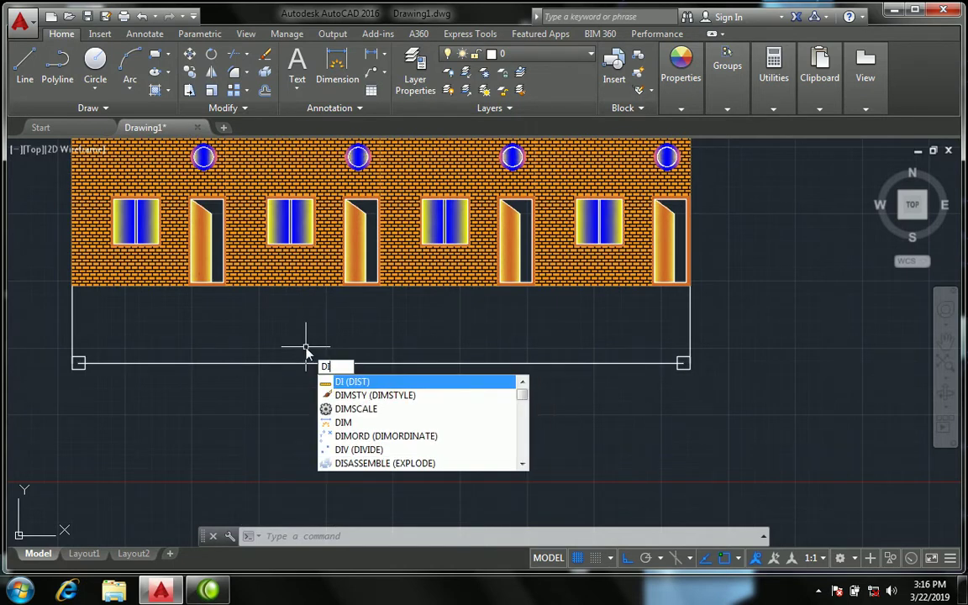
pyautogui.write('V')
pyautogui.press('Return')
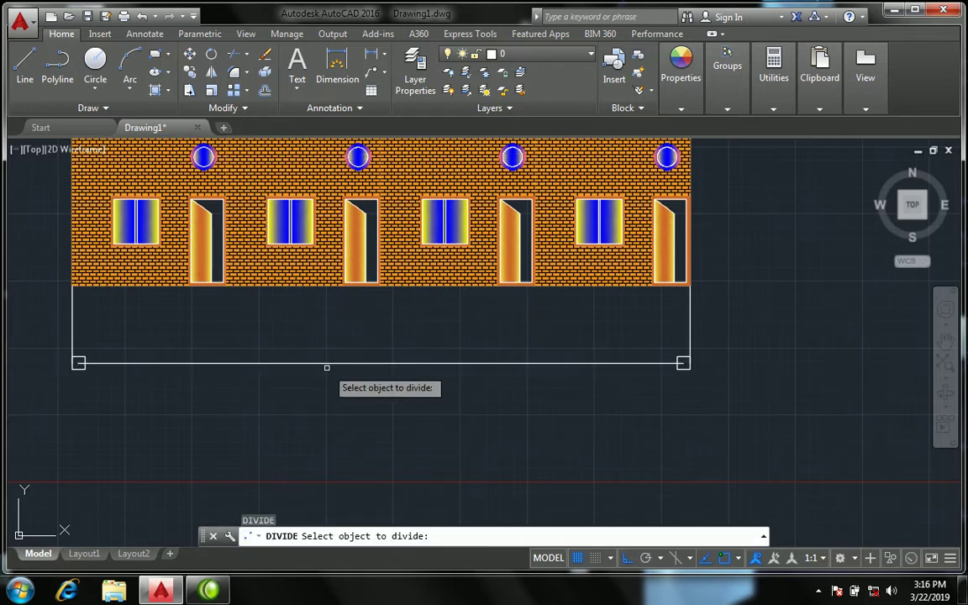
pyautogui.click(337, 363)
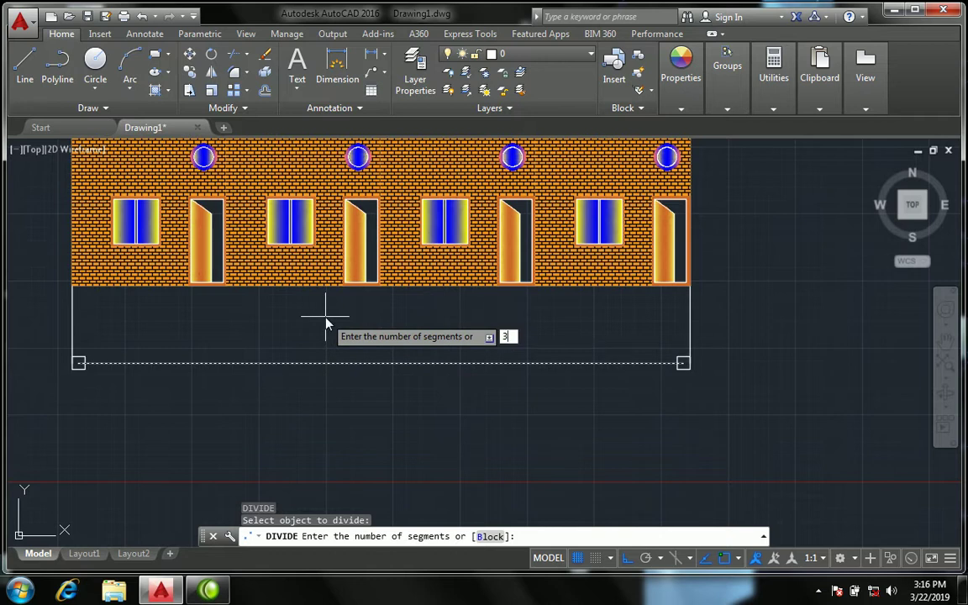
pyautogui.press('Return')
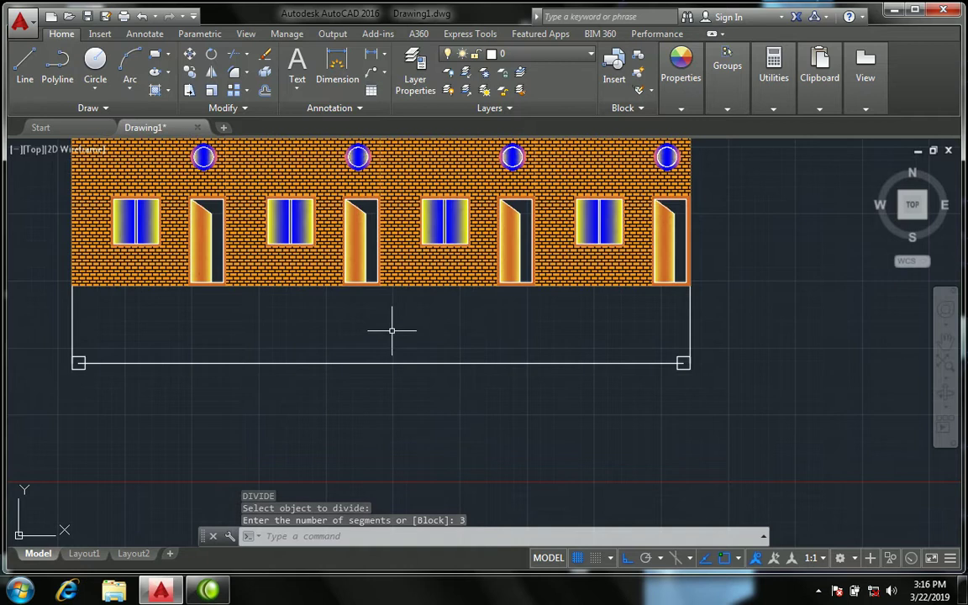
# - Set the point style to the square with circled cross so the division points show
pyautogui.write('dd')
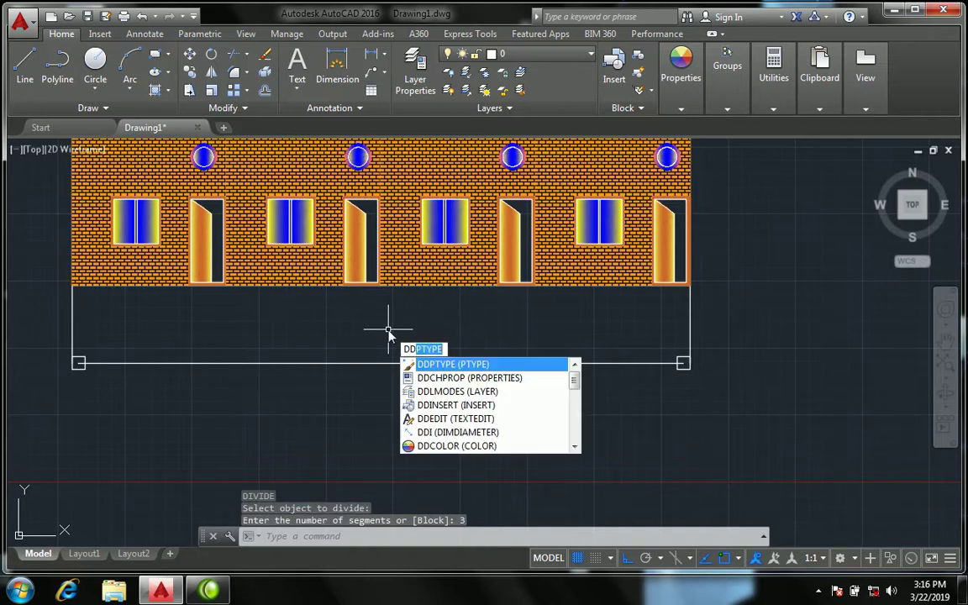
pyautogui.write('t')
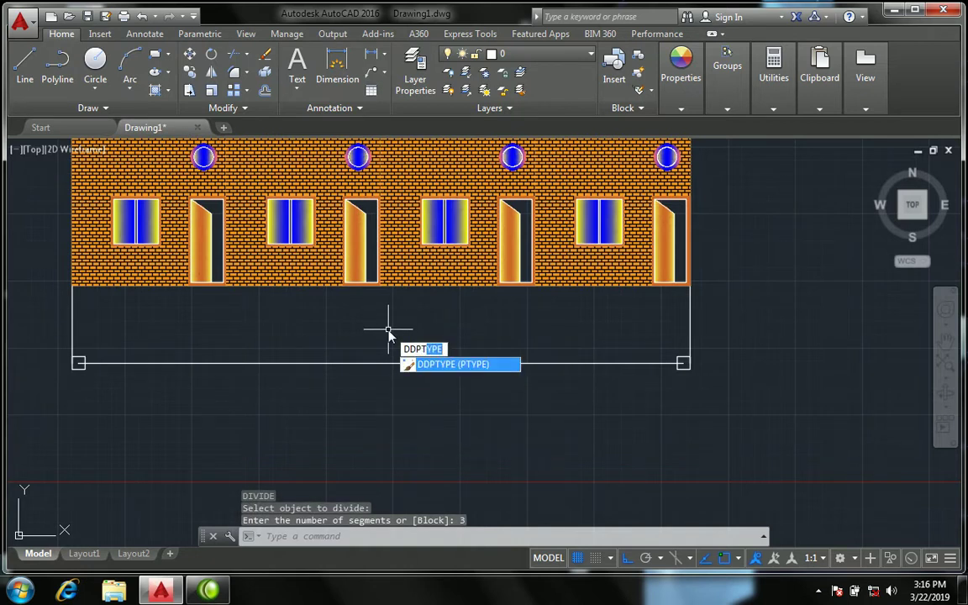
pyautogui.press('Return')
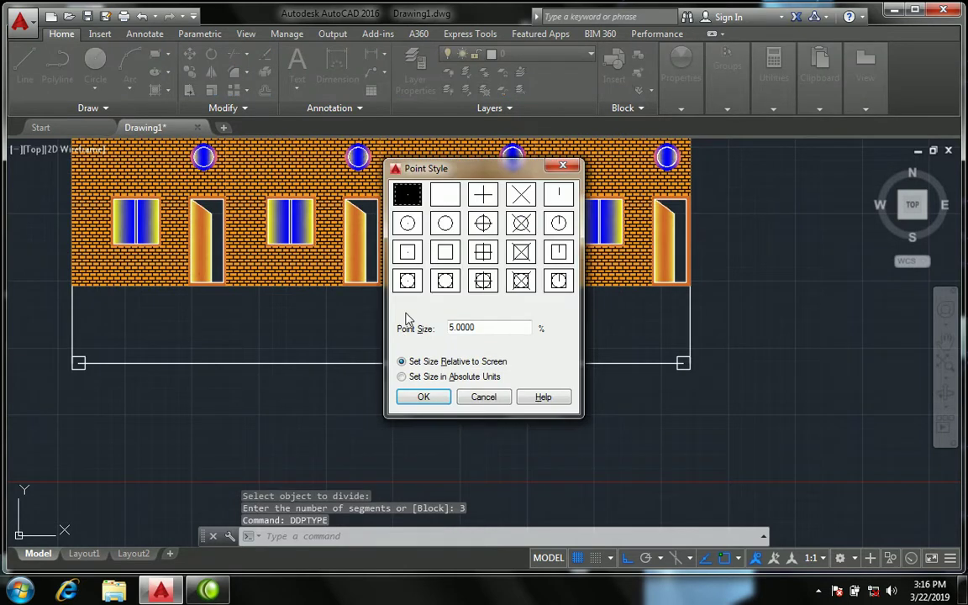
pyautogui.click(484, 280)
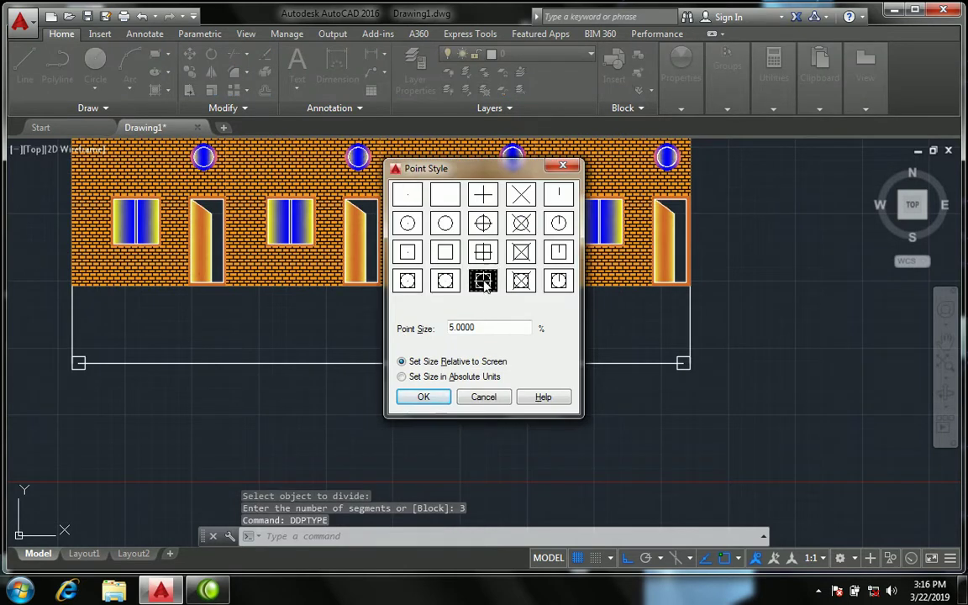
pyautogui.click(437, 397)
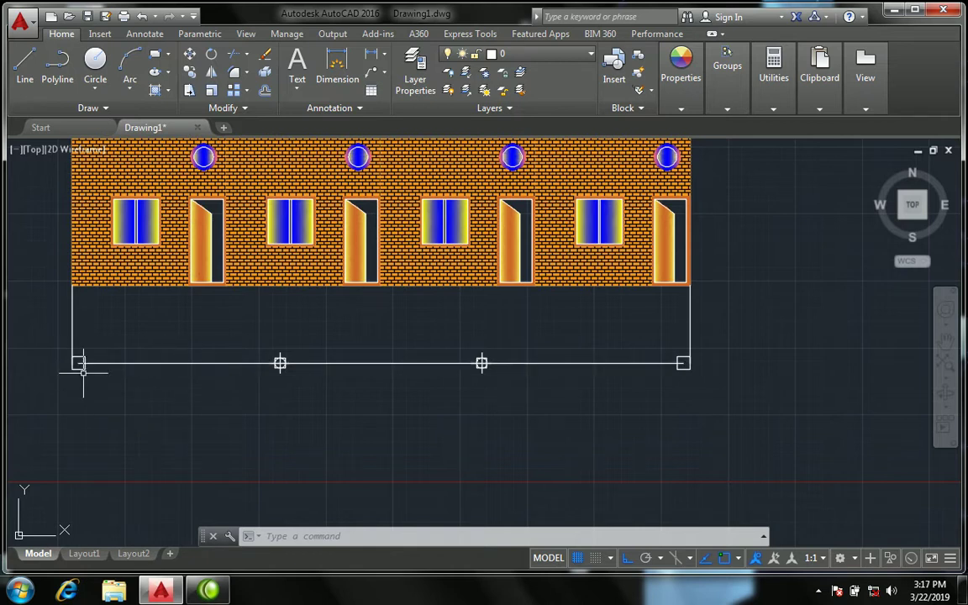
pyautogui.scroll(3, 83, 369)
# - Copy the line's end square onto both division points of the bottom line
pyautogui.write('c')
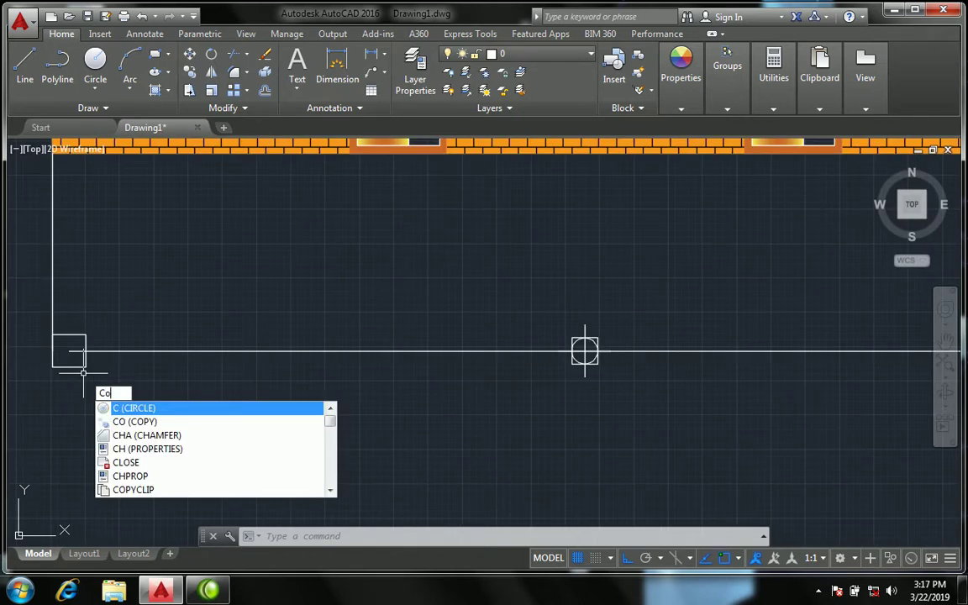
pyautogui.press('Return')
pyautogui.click(83, 371)
pyautogui.click(74, 353)
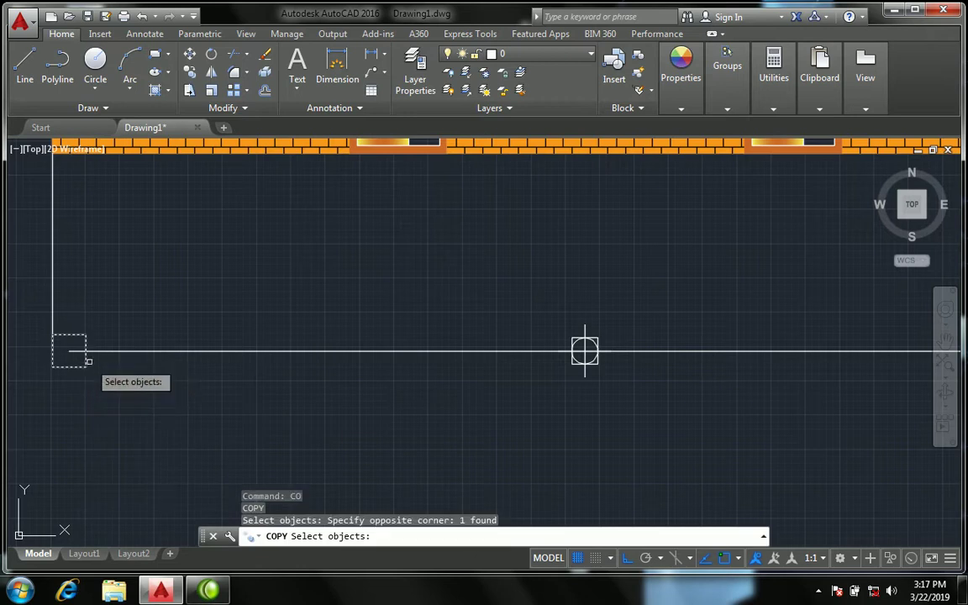
pyautogui.press('Return')
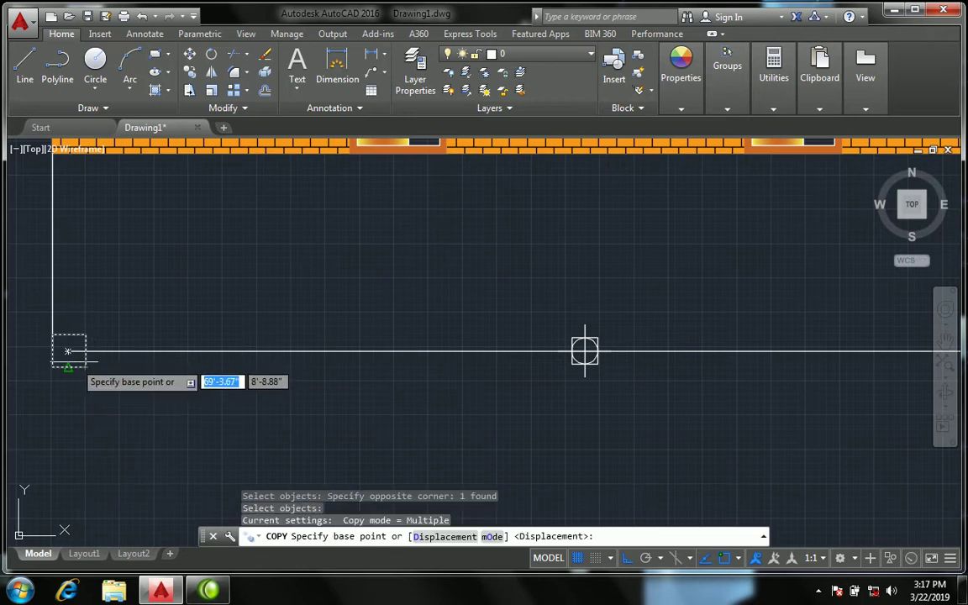
pyautogui.click(68, 350)
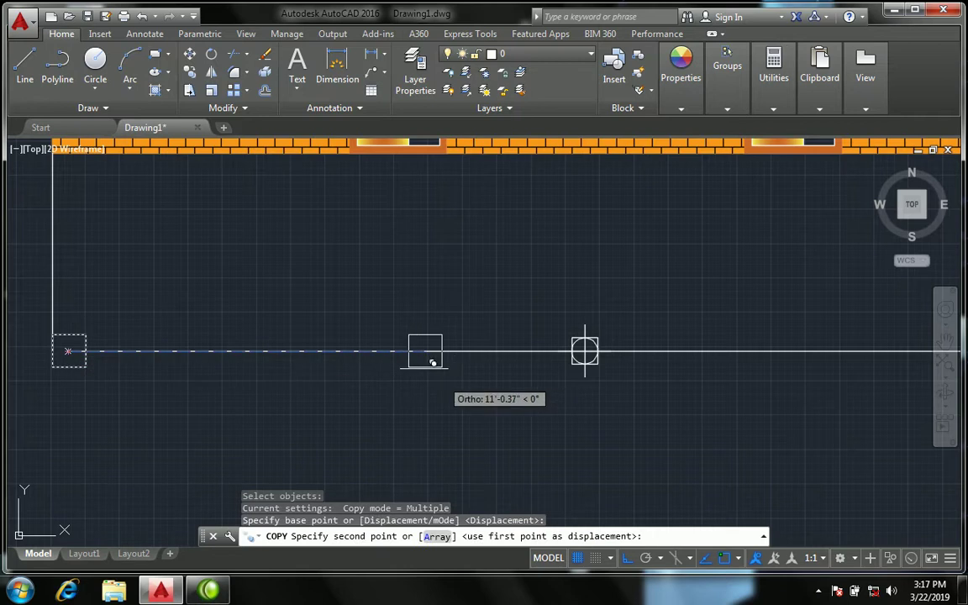
pyautogui.click(586, 350)
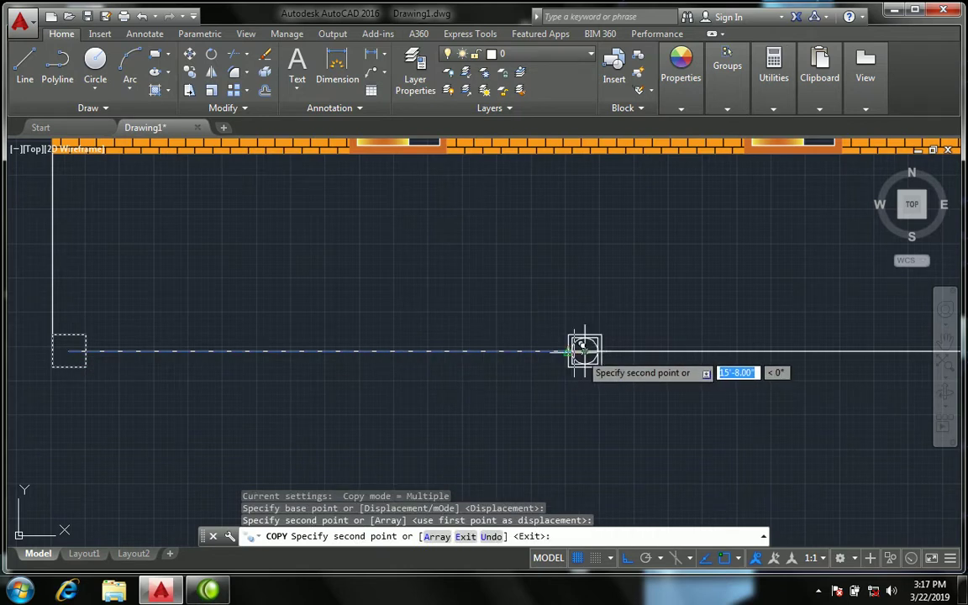
pyautogui.scroll(-5, 118, 337)
pyautogui.scroll(1, 118, 336)
pyautogui.scroll(5, 346, 324)
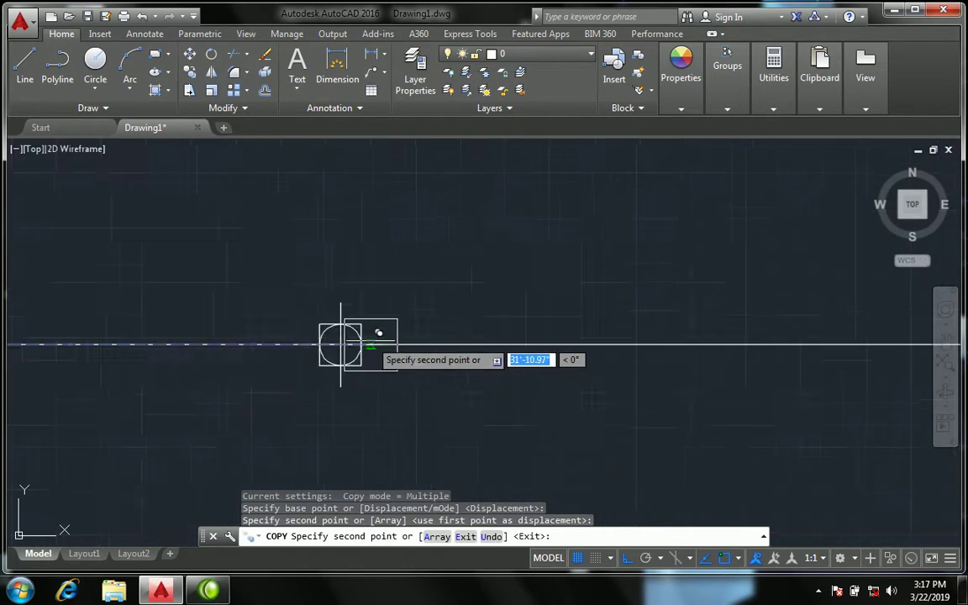
pyautogui.scroll(2, 378, 328)
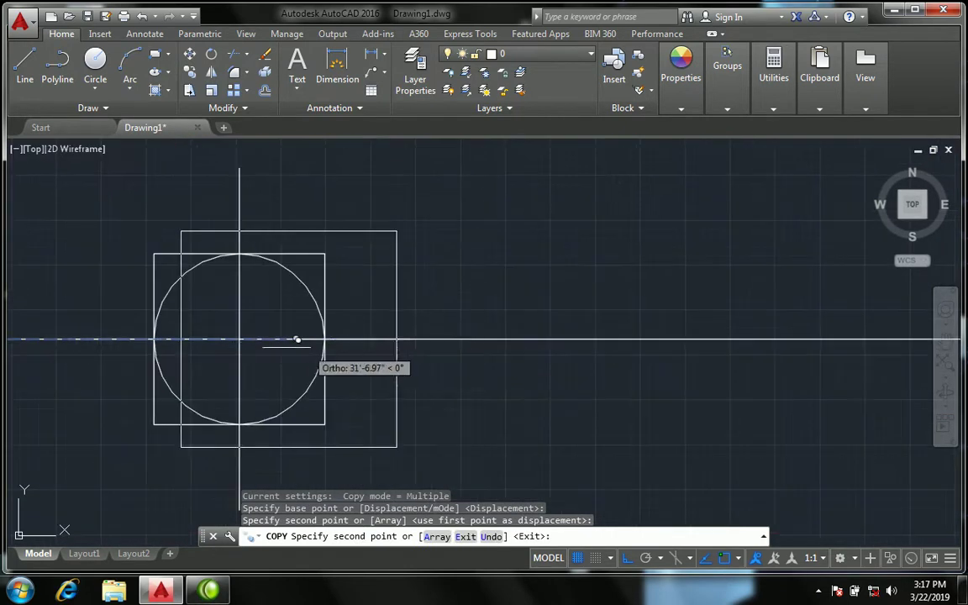
pyautogui.click(248, 339)
pyautogui.scroll(-3, 277, 326)
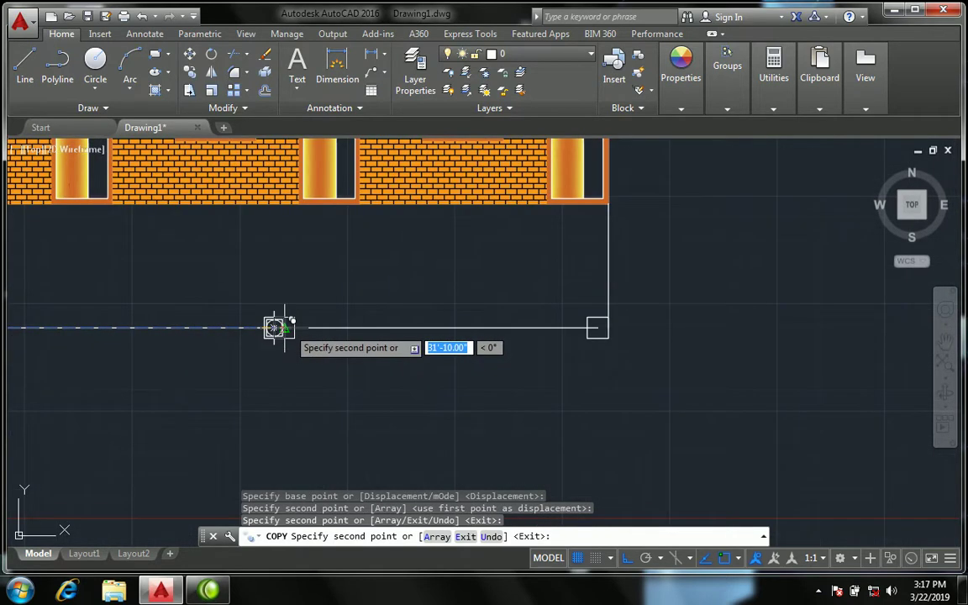
pyautogui.press('Escape')
# - Delete the misplaced extra square copy
pyautogui.scroll(2, 271, 315)
pyautogui.click(277, 334)
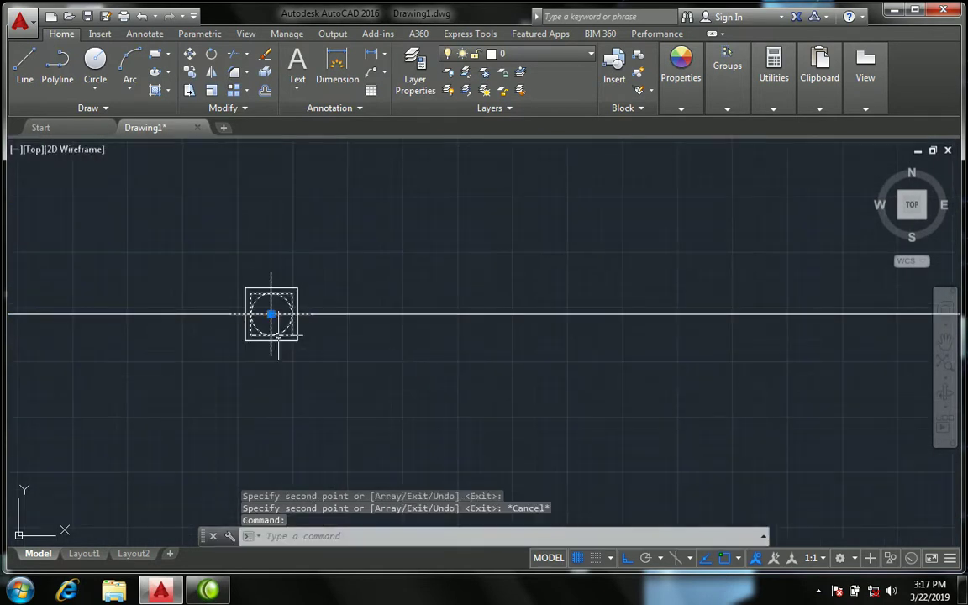
pyautogui.press('Delete')
pyautogui.scroll(-2, 345, 321)
pyautogui.scroll(3, 160, 332)
pyautogui.scroll(2, 209, 324)
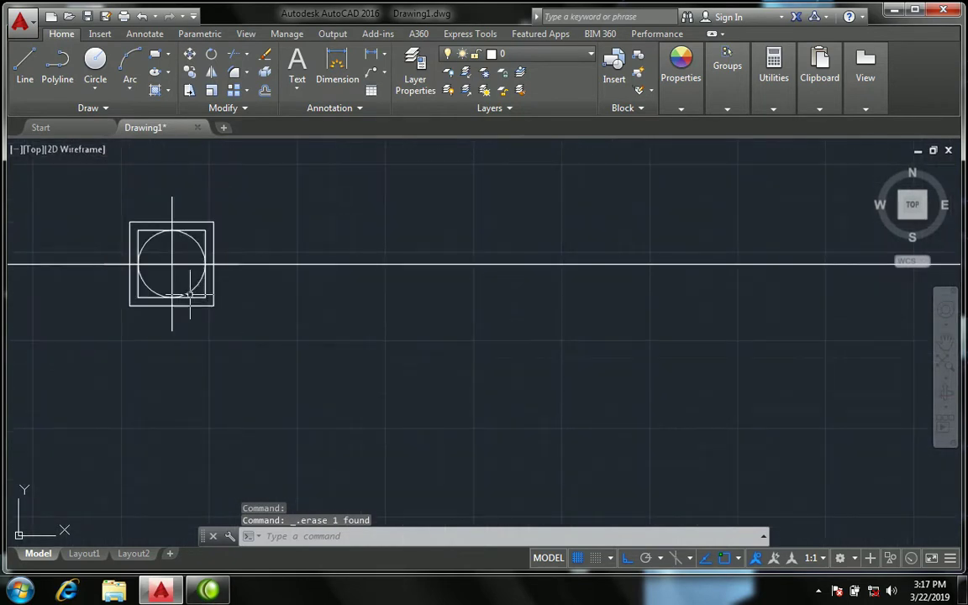
pyautogui.scroll(-3, 226, 334)
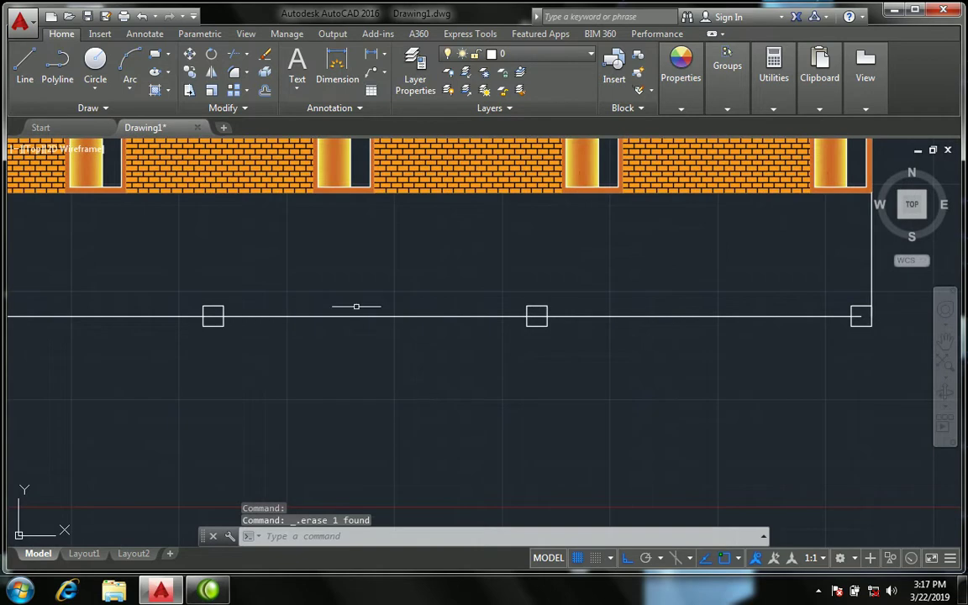
pyautogui.scroll(-2, 357, 307)
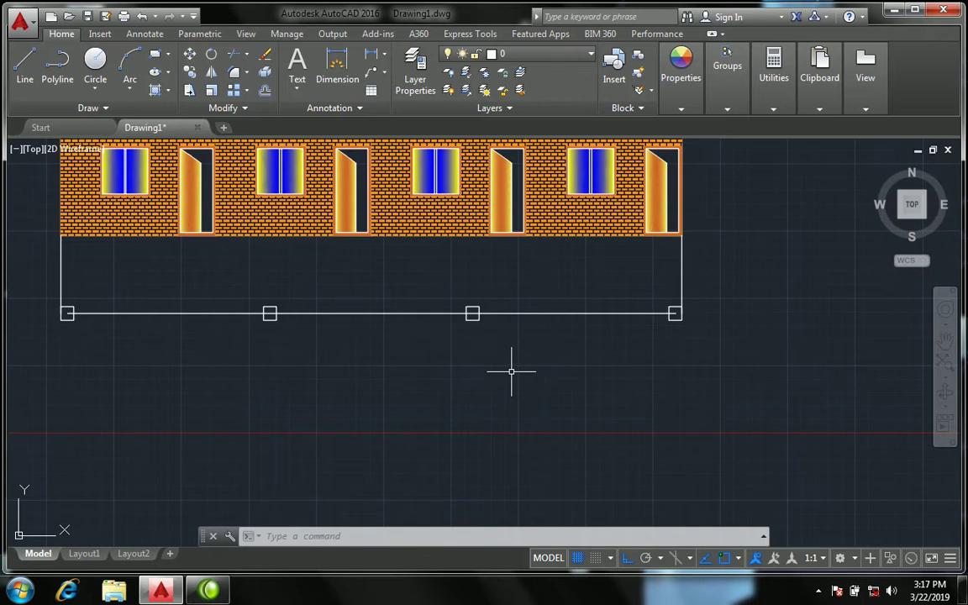
# - Copy the bottom line and its four squares to a spot right of the building
pyautogui.write('co')
pyautogui.press('Return')
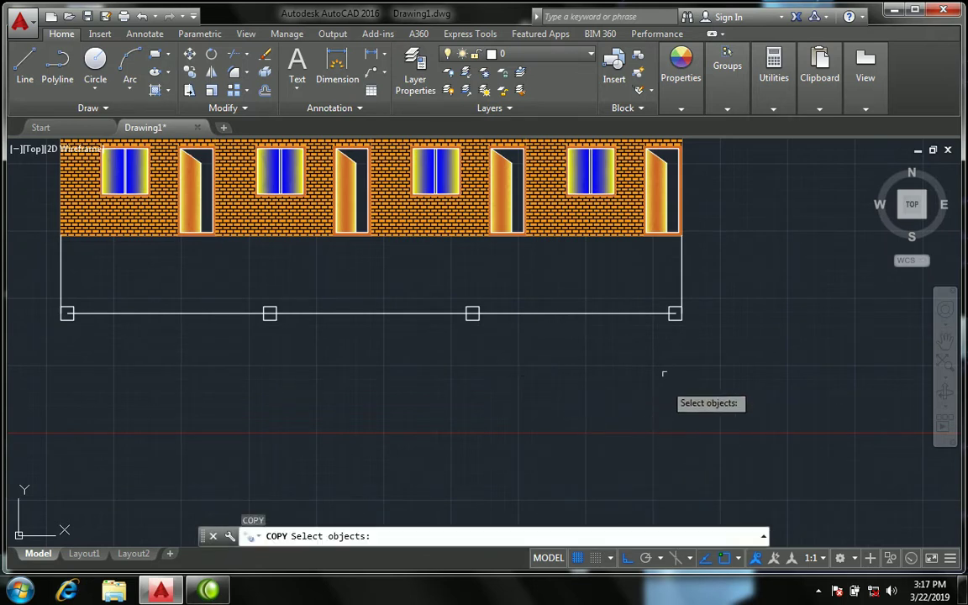
pyautogui.click(674, 382)
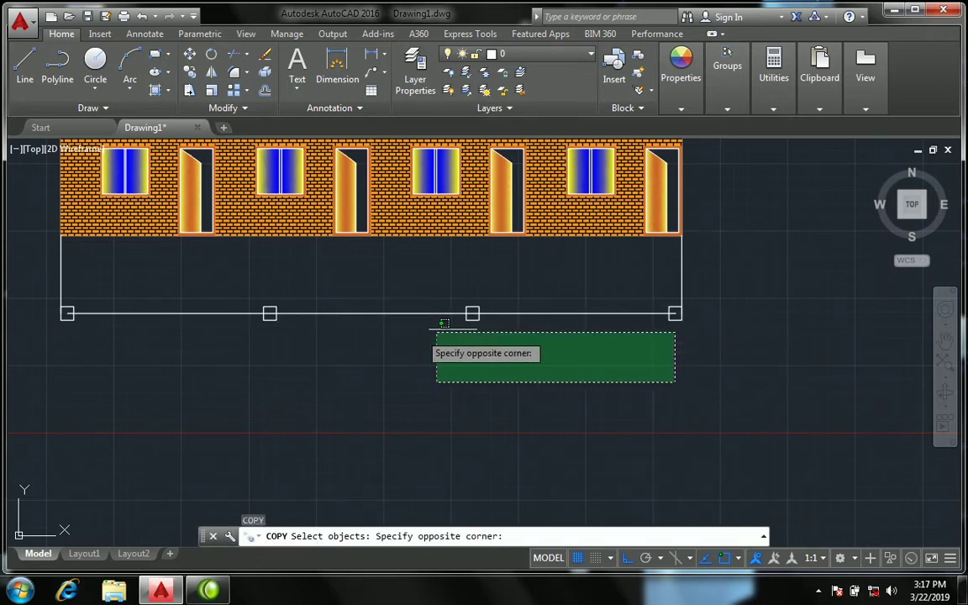
pyautogui.click(68, 300)
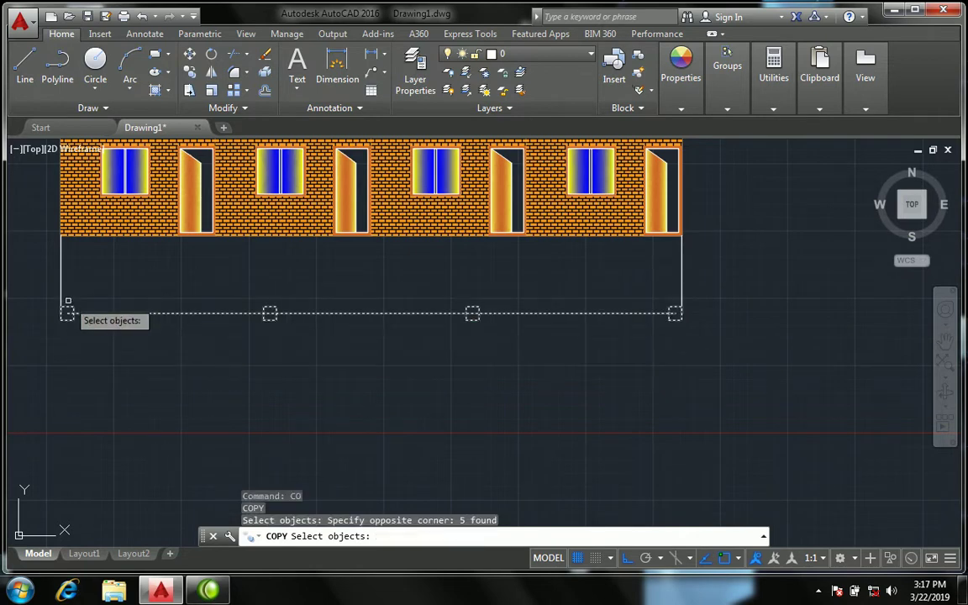
pyautogui.press('Return')
pyautogui.click(159, 313)
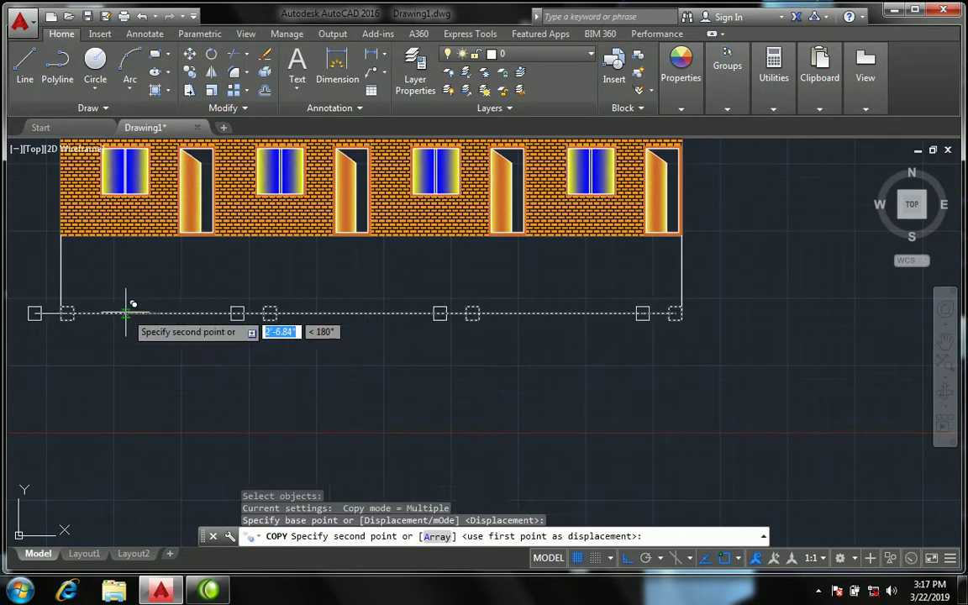
pyautogui.scroll(-4, 126, 312)
pyautogui.click(487, 313)
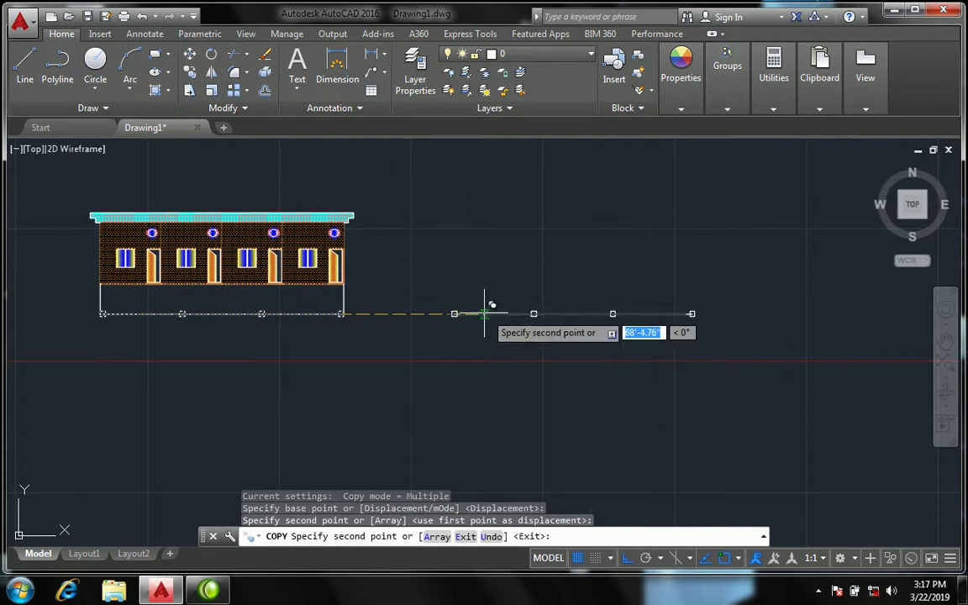
pyautogui.press('Escape')
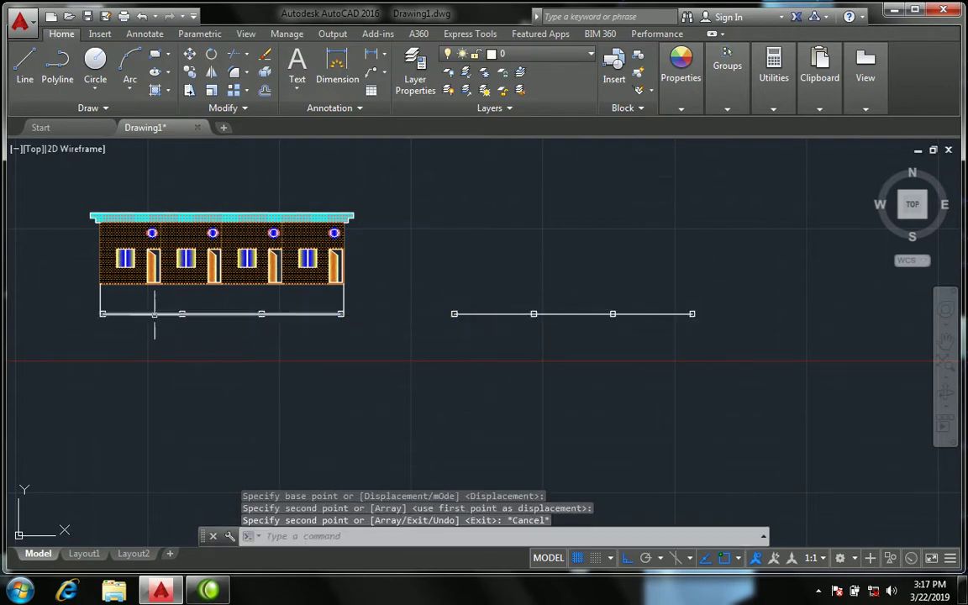
pyautogui.scroll(2, 154, 314)
pyautogui.scroll(2, 86, 313)
pyautogui.scroll(2, 43, 303)
pyautogui.scroll(1, 143, 252)
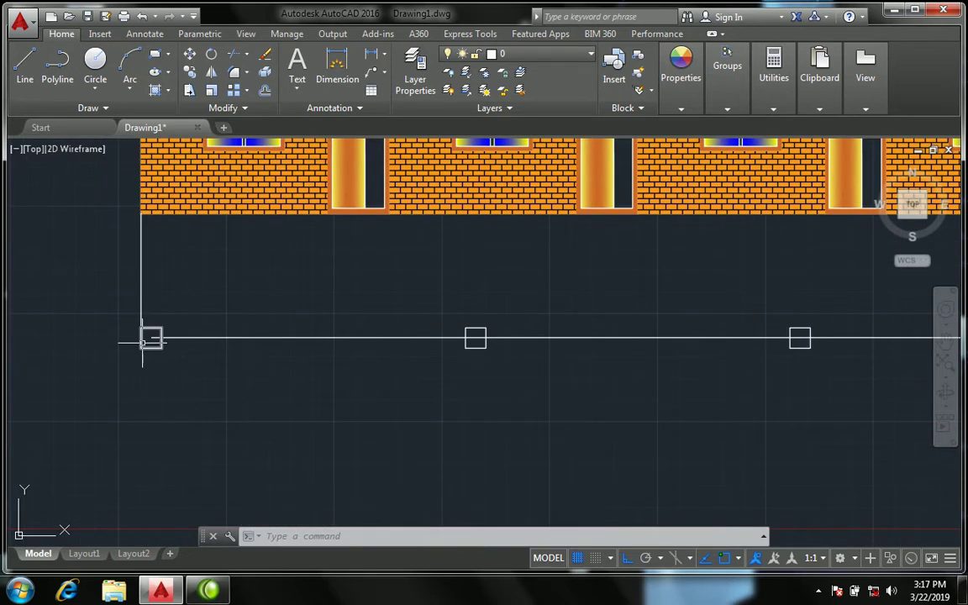
pyautogui.scroll(-3, 152, 337)
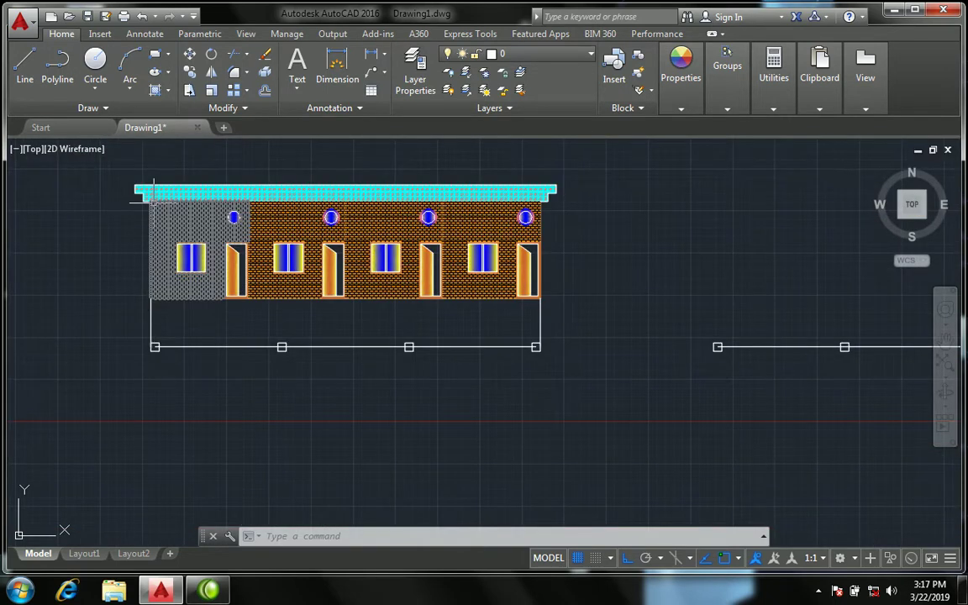
pyautogui.scroll(2, 151, 216)
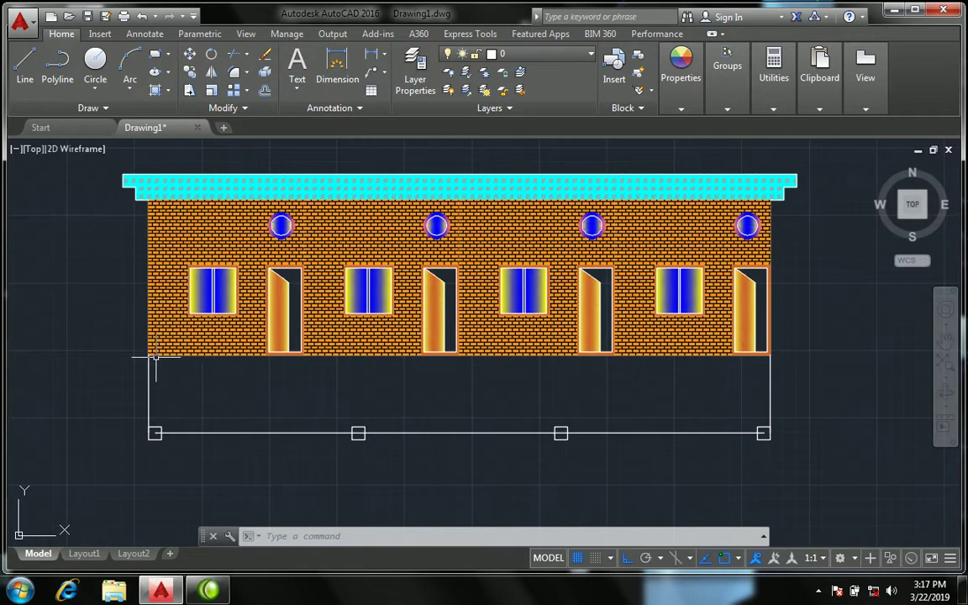
pyautogui.moveTo(155, 357)
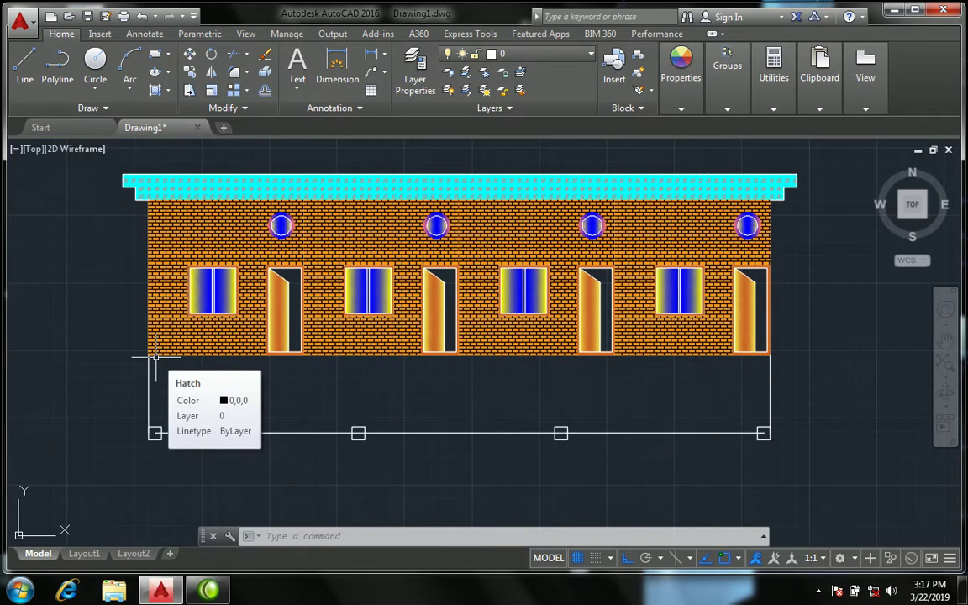
pyautogui.scroll(-2, 136, 350)
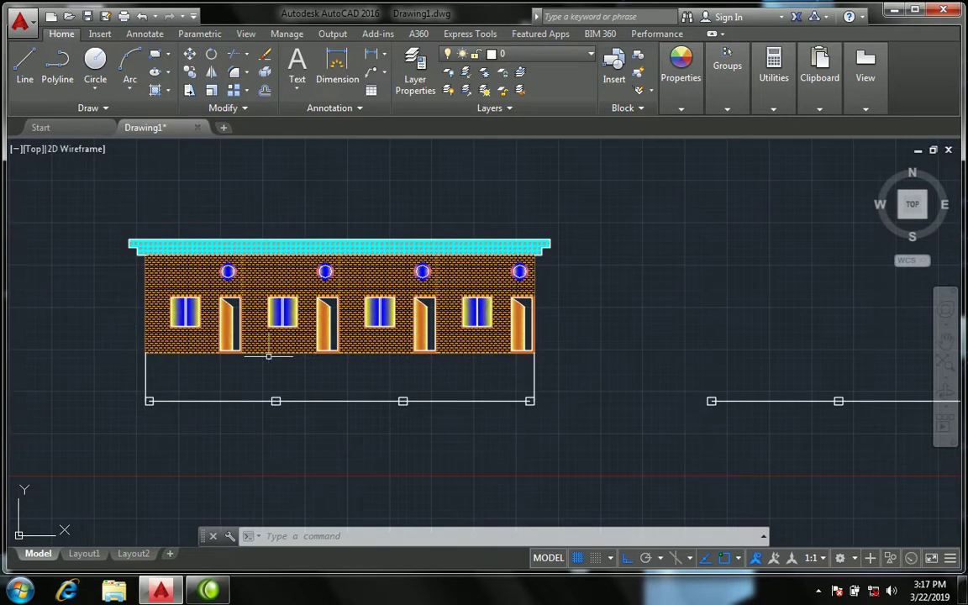
pyautogui.moveTo(268, 356); pyautogui.dragTo(199, 354, button='middle')
pyautogui.moveTo(463, 375); pyautogui.dragTo(298, 370, button='middle')
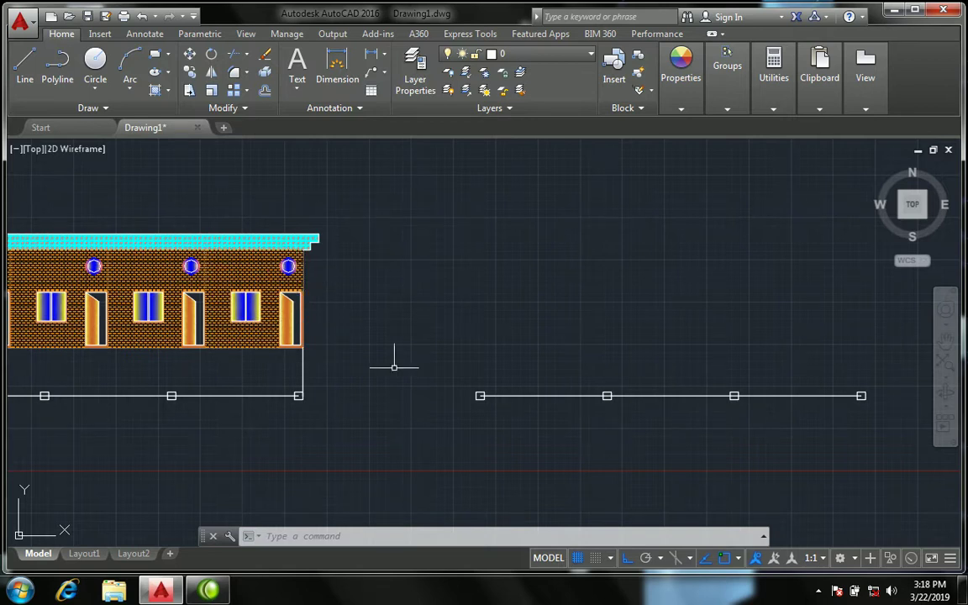
pyautogui.scroll(2, 502, 403)
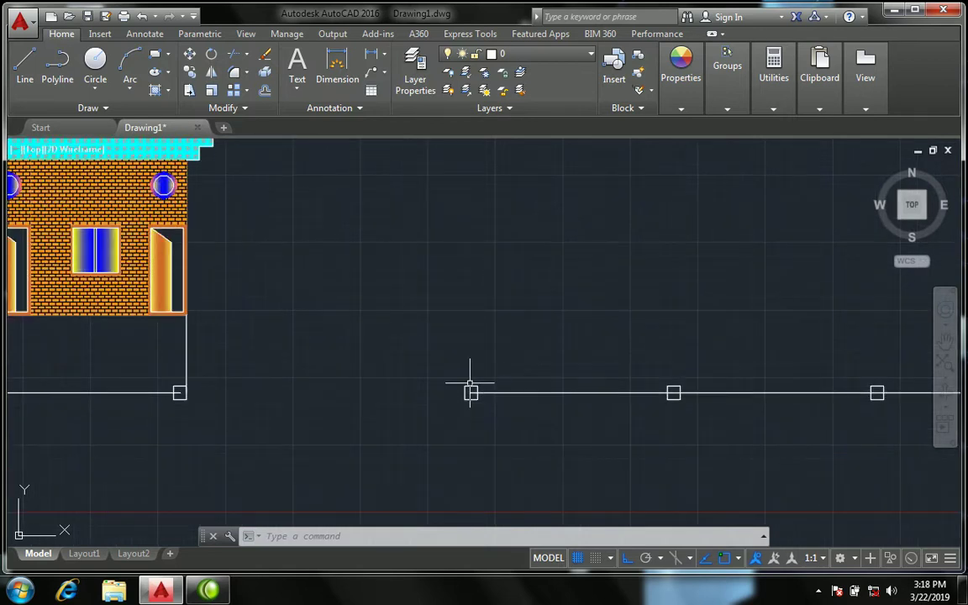
# - Draw a 12' vertical line up from the copied base line's left square
pyautogui.write('l')
pyautogui.press('Return')
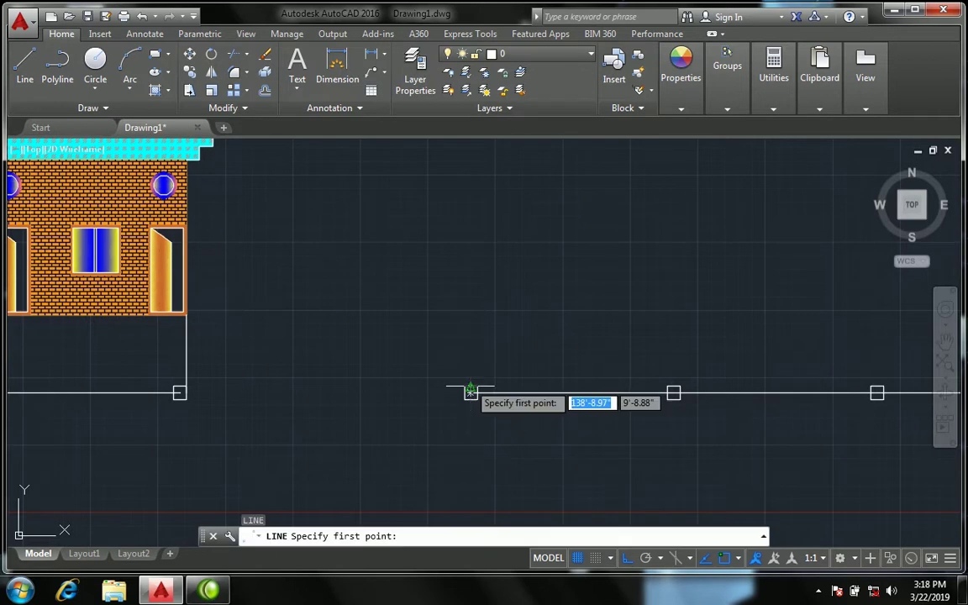
pyautogui.scroll(3, 458, 393)
pyautogui.click(434, 399)
pyautogui.write("12'")
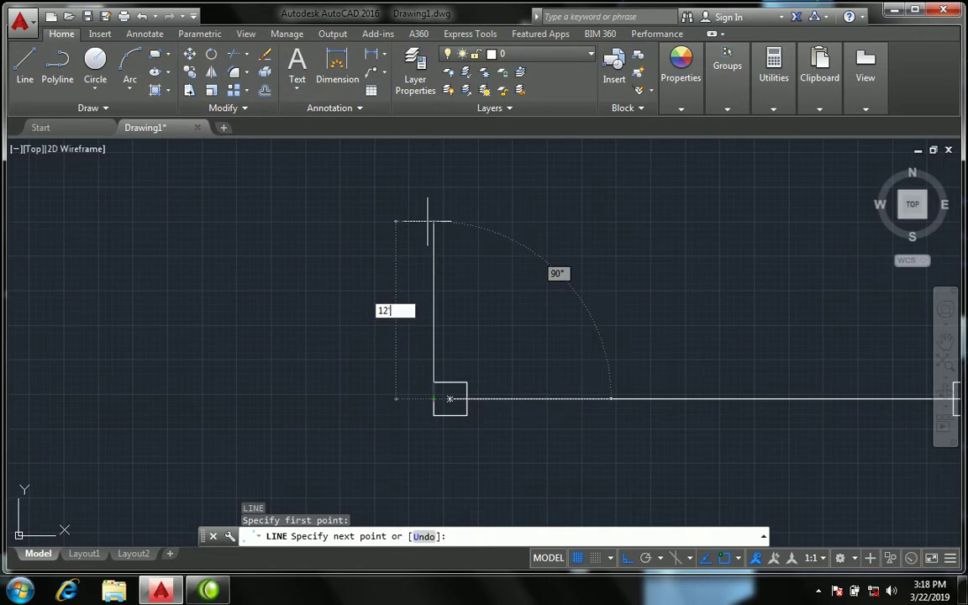
pyautogui.press('Return')
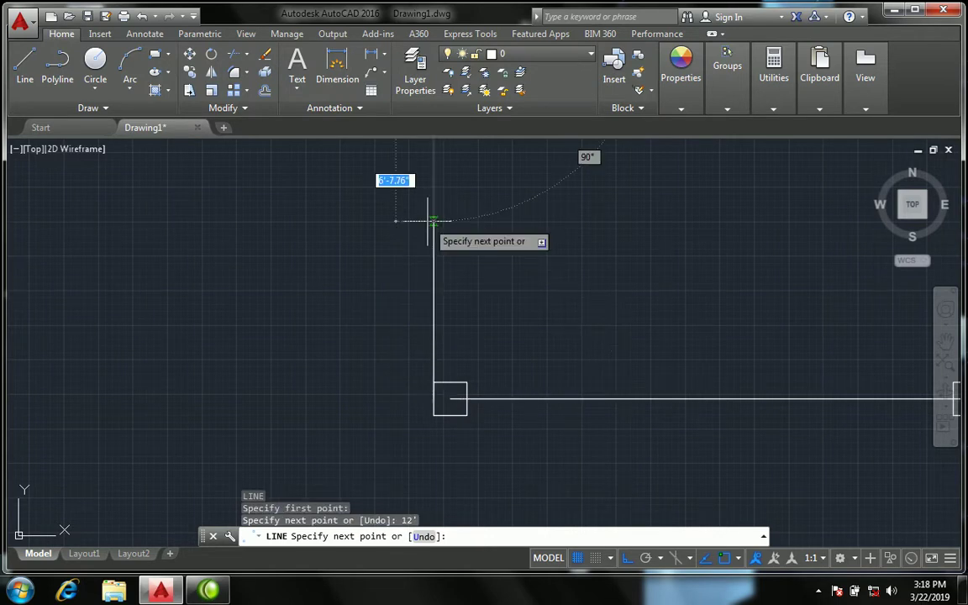
pyautogui.press('Return')
pyautogui.scroll(-5, 407, 383)
pyautogui.scroll(5, 436, 376)
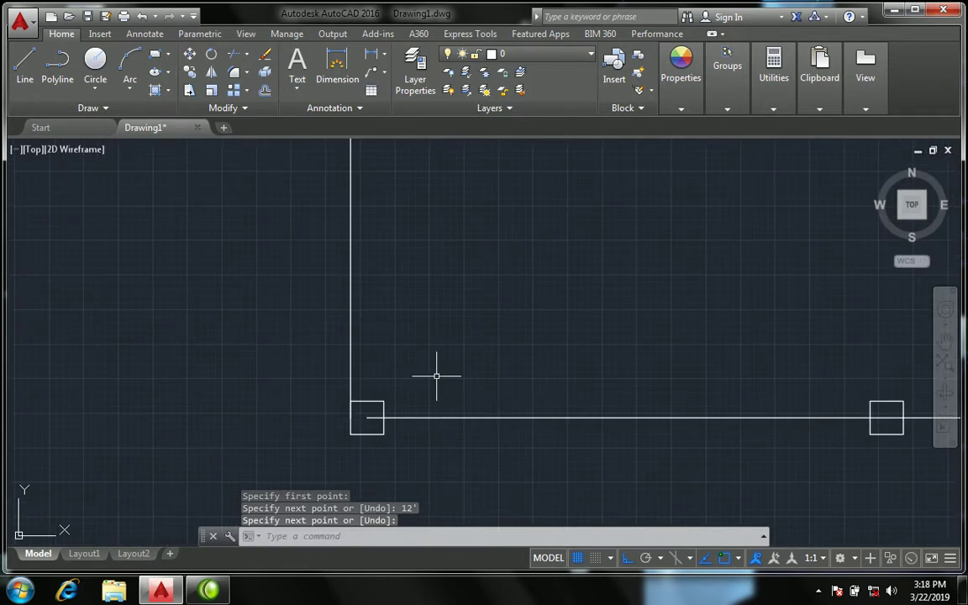
# - Copy the 12' vertical line from its bottom end onto the other post squares
pyautogui.write('co')
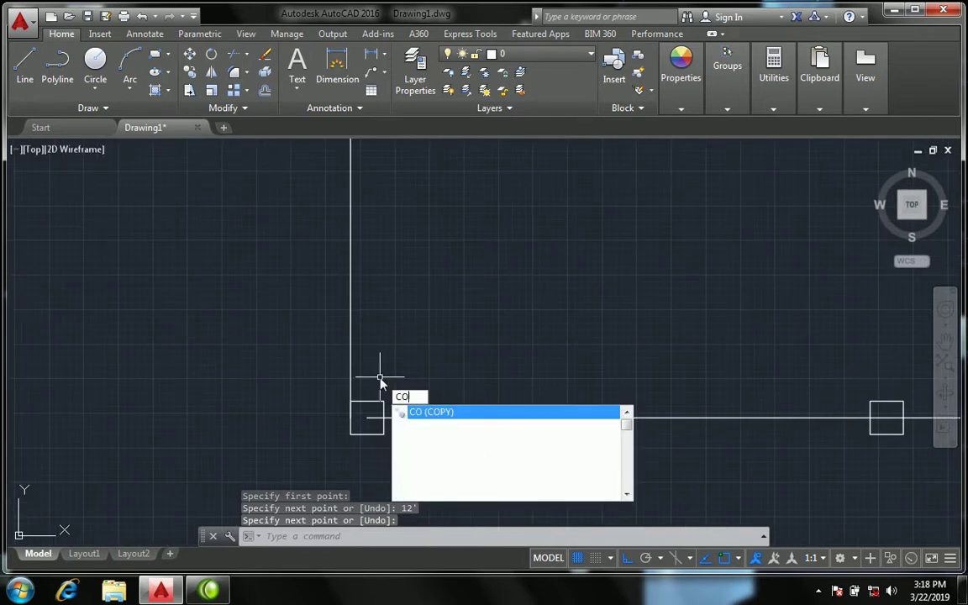
pyautogui.press('Return')
pyautogui.click(386, 361)
pyautogui.click(322, 317)
pyautogui.press('Return')
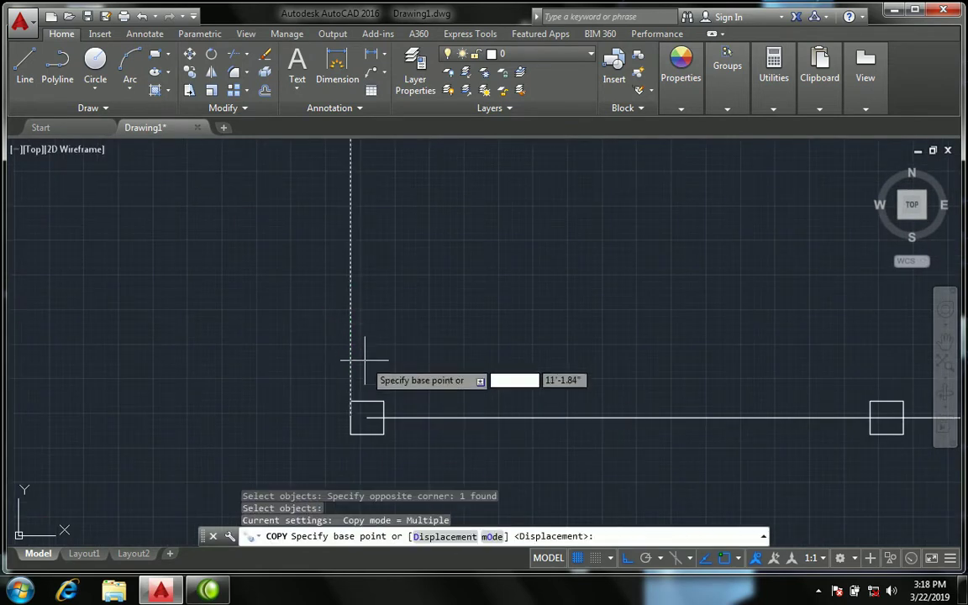
pyautogui.scroll(-2, 367, 379)
pyautogui.click(362, 403)
pyautogui.scroll(3, 378, 402)
pyautogui.scroll(-4, 267, 301)
pyautogui.scroll(-2, 264, 291)
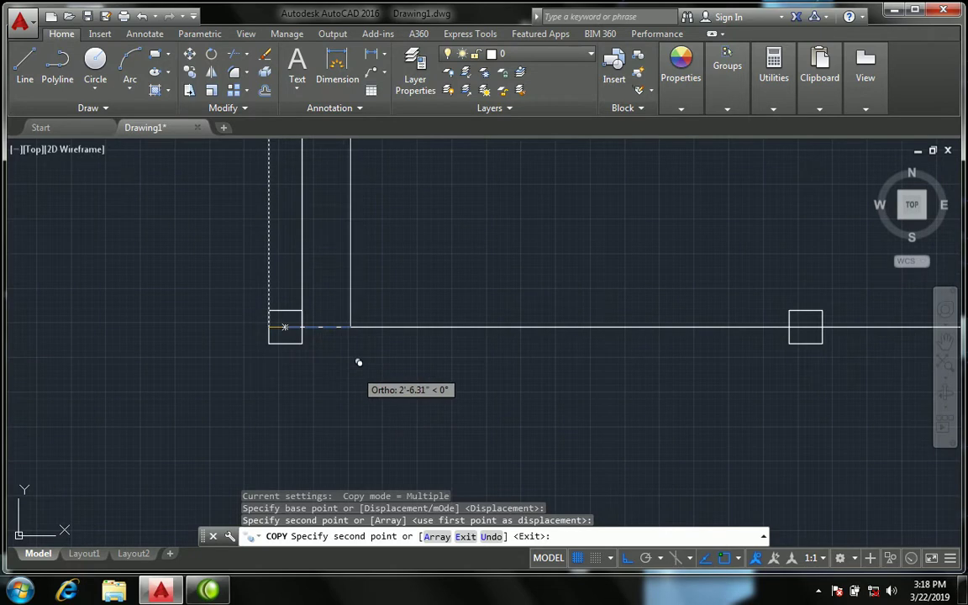
pyautogui.scroll(-4, 386, 285)
pyautogui.scroll(2, 577, 289)
pyautogui.scroll(4, 577, 302)
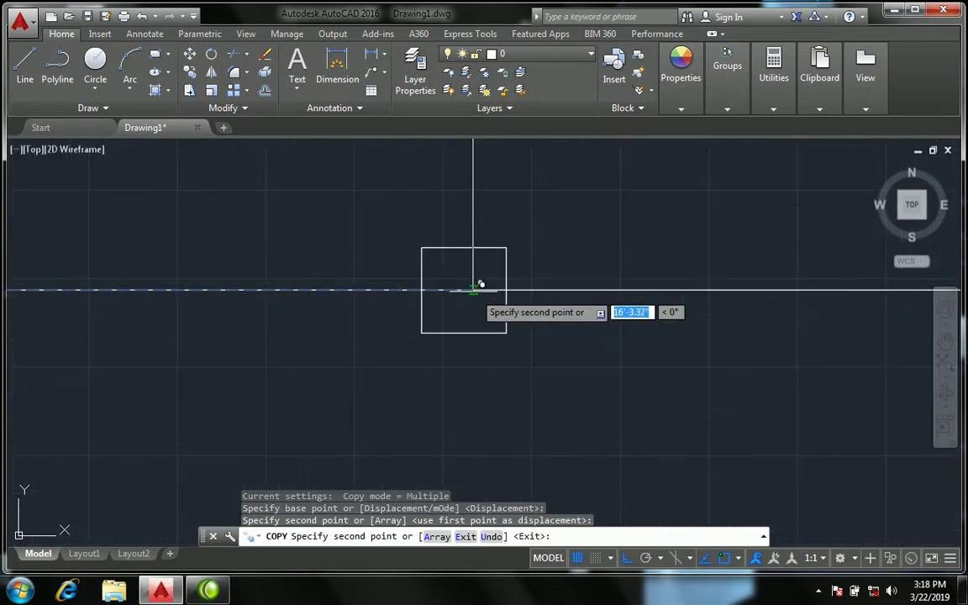
pyautogui.click(423, 288)
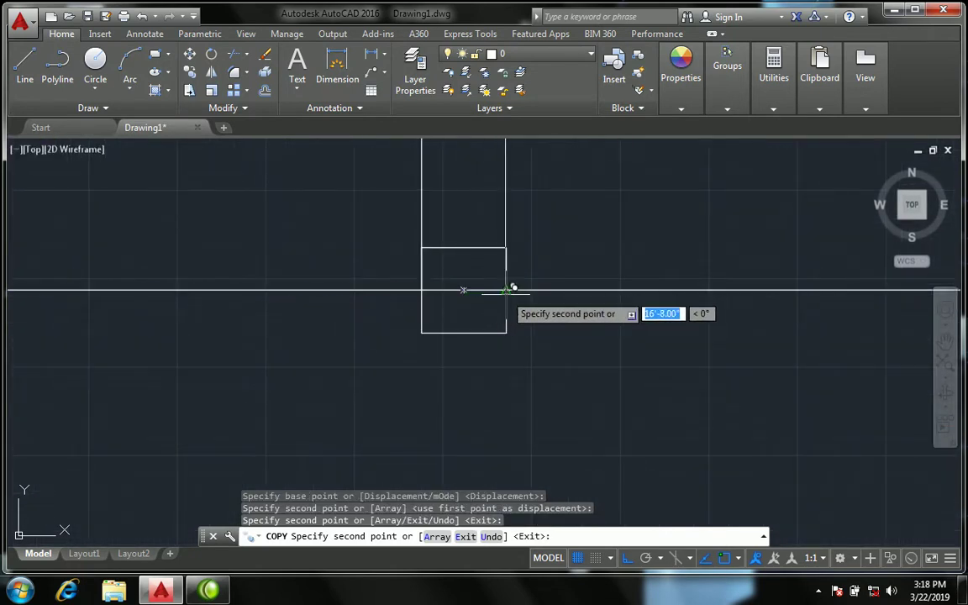
pyautogui.click(507, 290)
pyautogui.scroll(-4, 413, 290)
pyautogui.scroll(5, 812, 299)
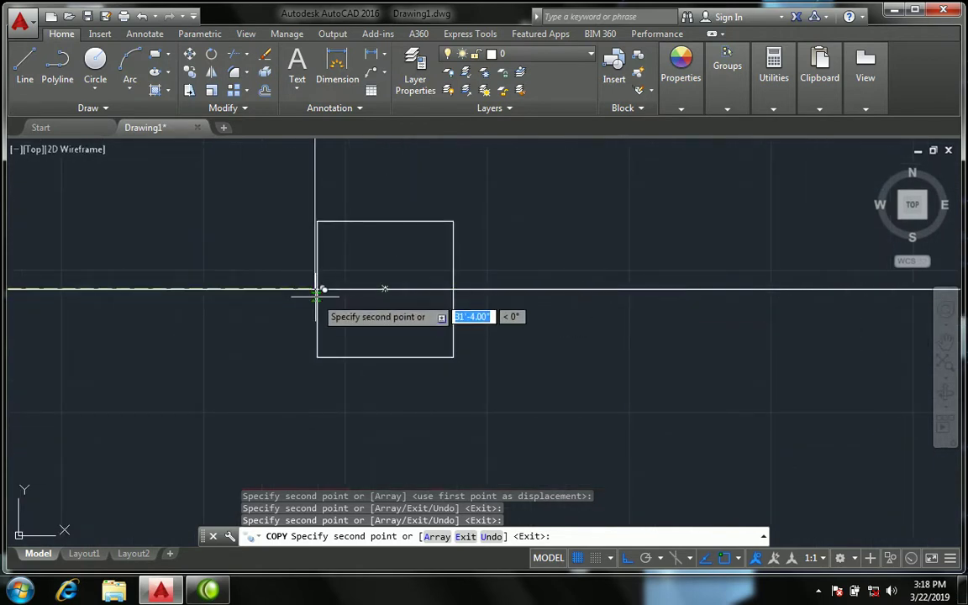
pyautogui.scroll(3, 316, 289)
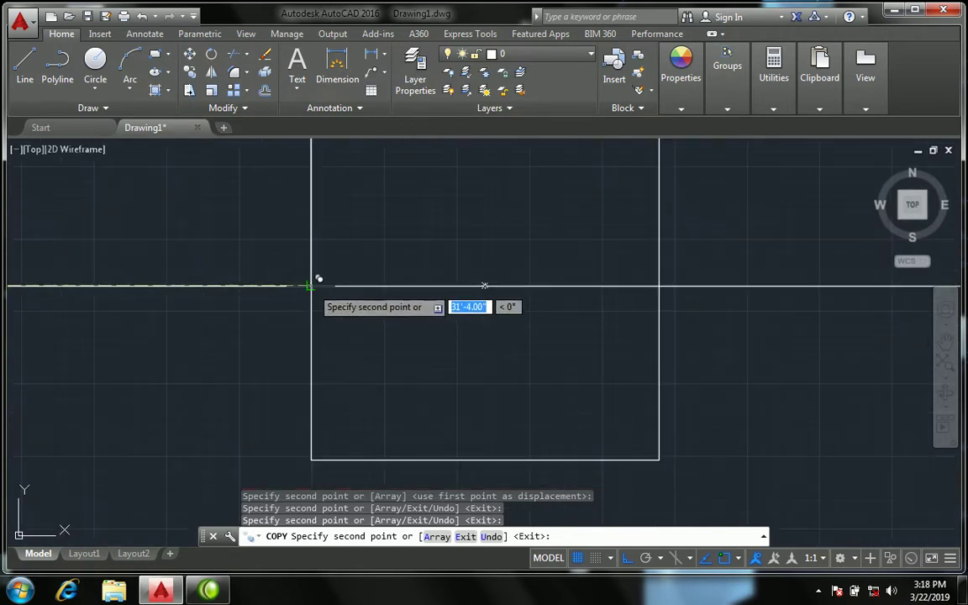
pyautogui.click(312, 285)
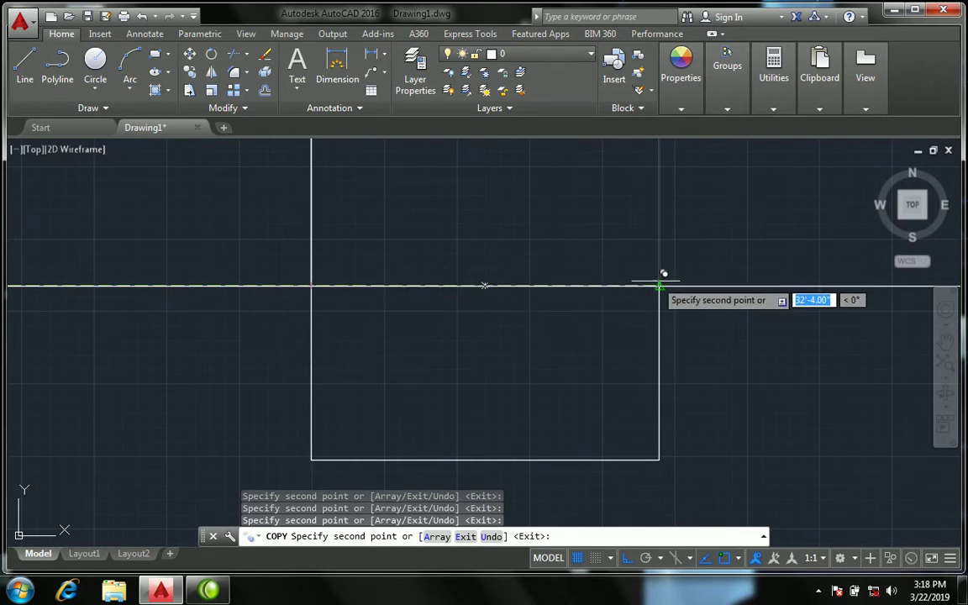
pyautogui.scroll(-3, 136, 254)
pyautogui.scroll(-6, 139, 263)
pyautogui.scroll(4, 701, 250)
pyautogui.scroll(2, 740, 281)
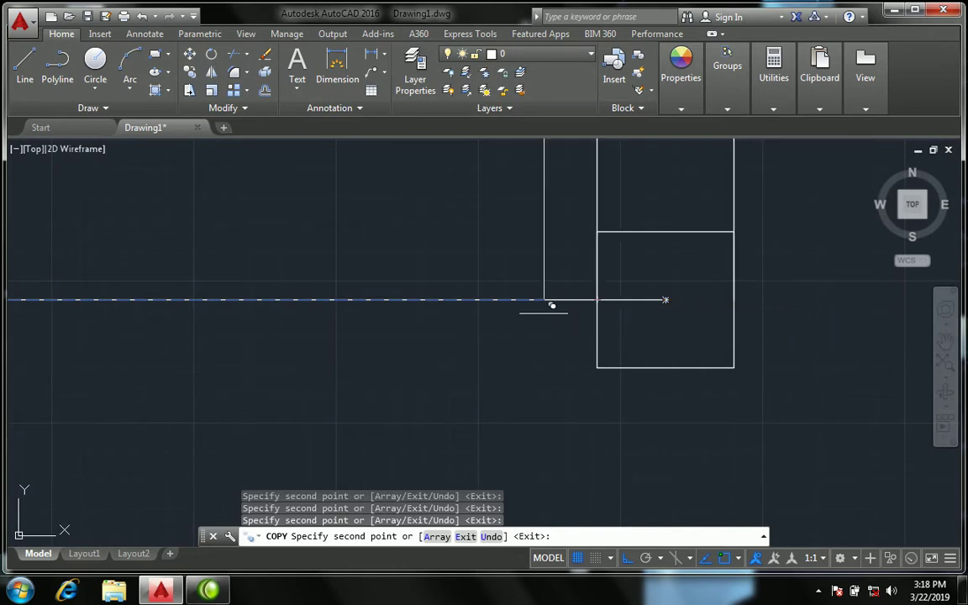
pyautogui.press('Return')
pyautogui.scroll(-5, 570, 334)
pyautogui.scroll(-5, 576, 334)
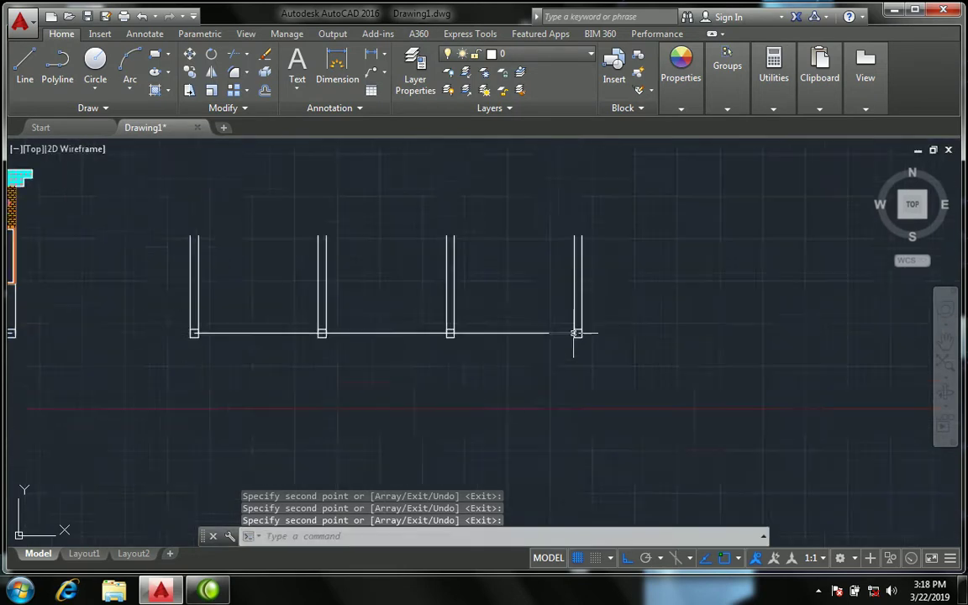
pyautogui.scroll(-2, 576, 334)
pyautogui.scroll(6, 429, 275)
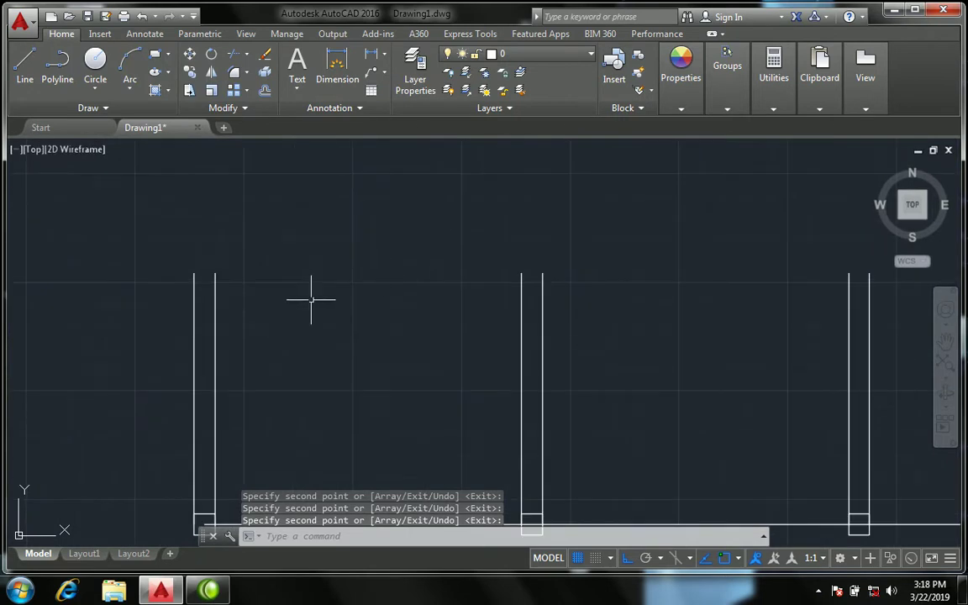
# - Draw a horizontal line from the left post's top corner to the second post's top
pyautogui.write('l')
pyautogui.press('Return')
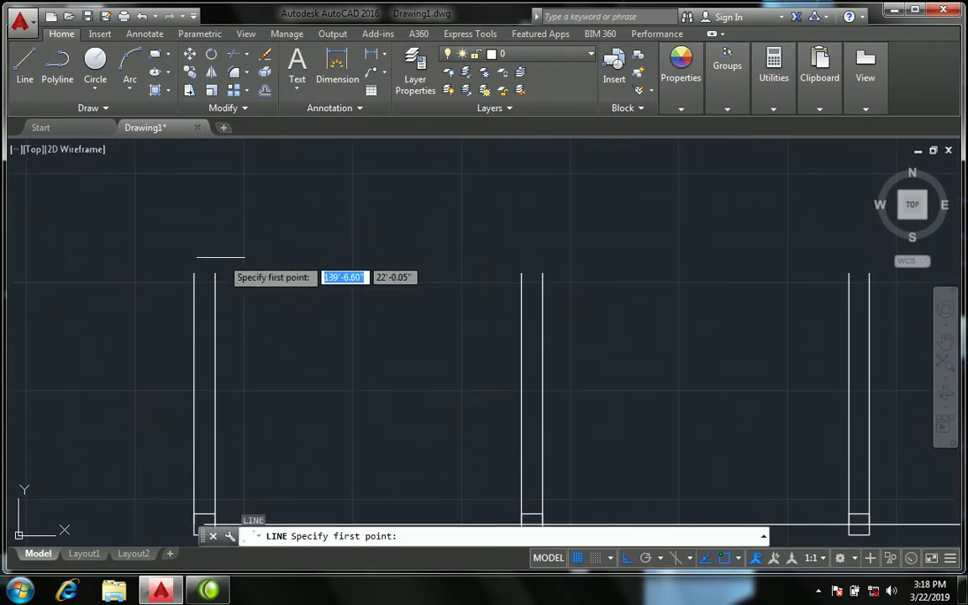
pyautogui.click(194, 273)
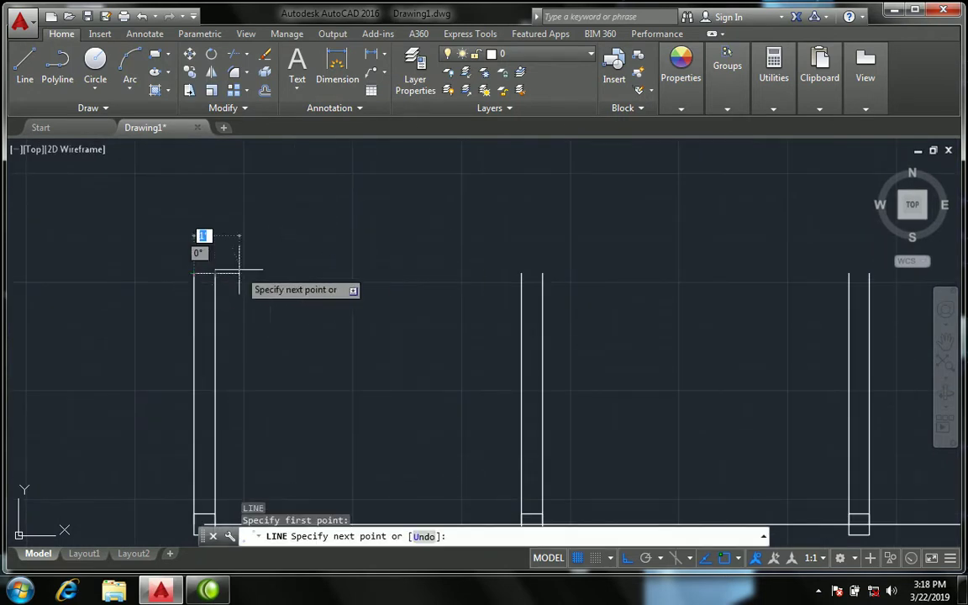
pyautogui.click(542, 273)
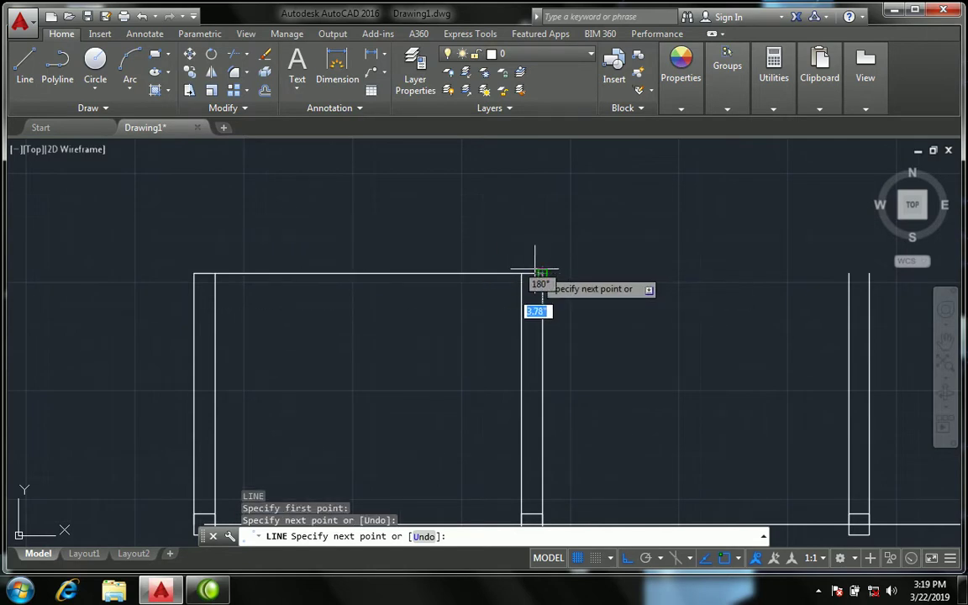
pyautogui.press('Return')
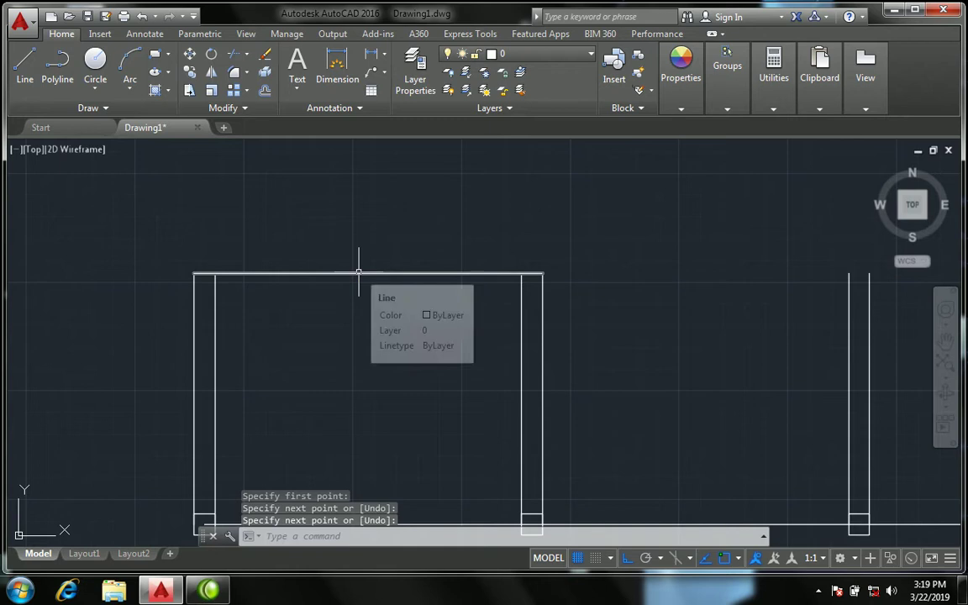
pyautogui.scroll(-2, 359, 268)
pyautogui.scroll(-2, 361, 266)
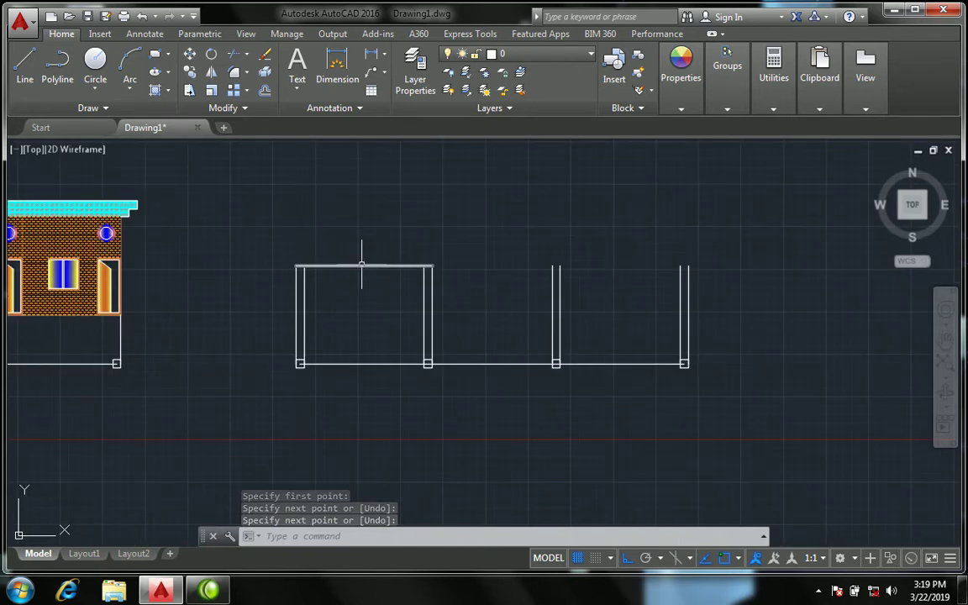
pyautogui.moveTo(362, 266)
pyautogui.scroll(2, 361, 265)
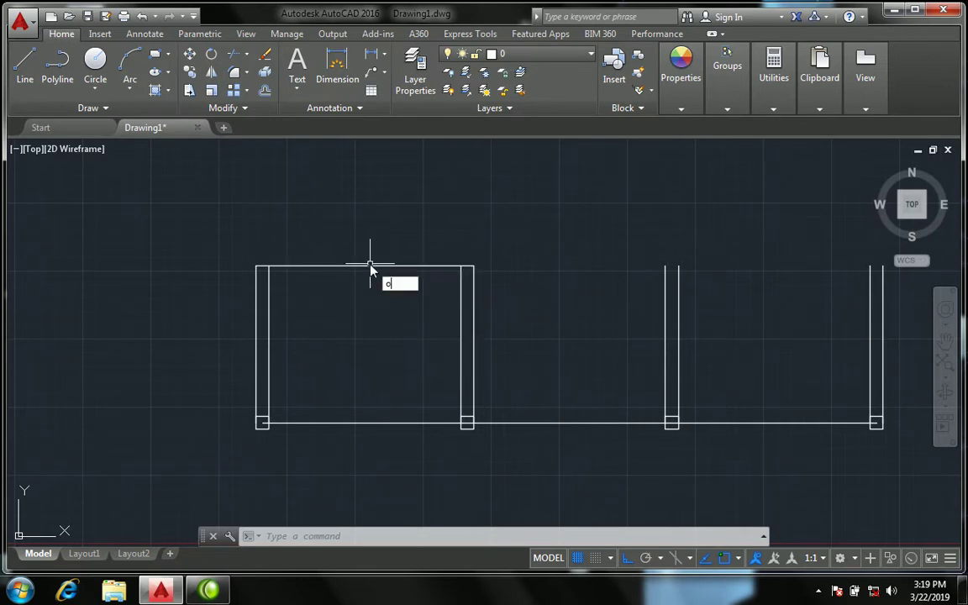
# - Offset the first bay's top line 3' upward
pyautogui.press('Return')
pyautogui.write('3')
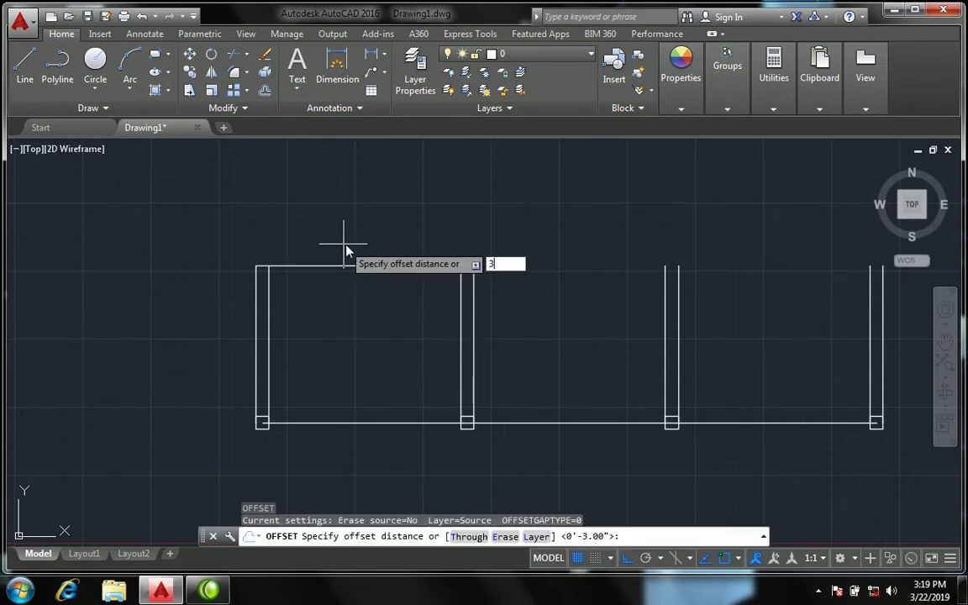
pyautogui.press('Return')
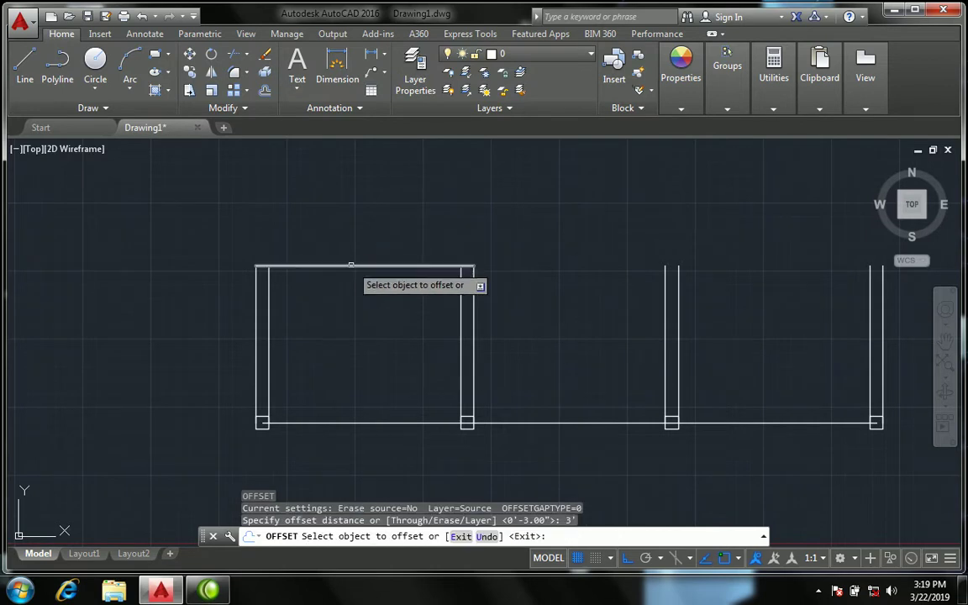
pyautogui.click(347, 266)
pyautogui.click(349, 228)
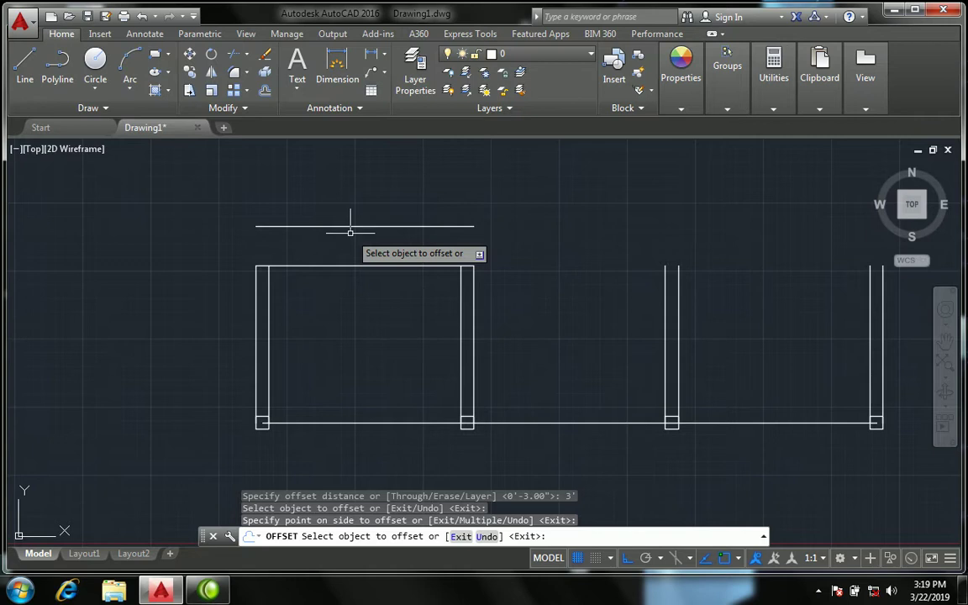
pyautogui.press('Escape')
# - Offset that new line another 1' upward
pyautogui.press('Return')
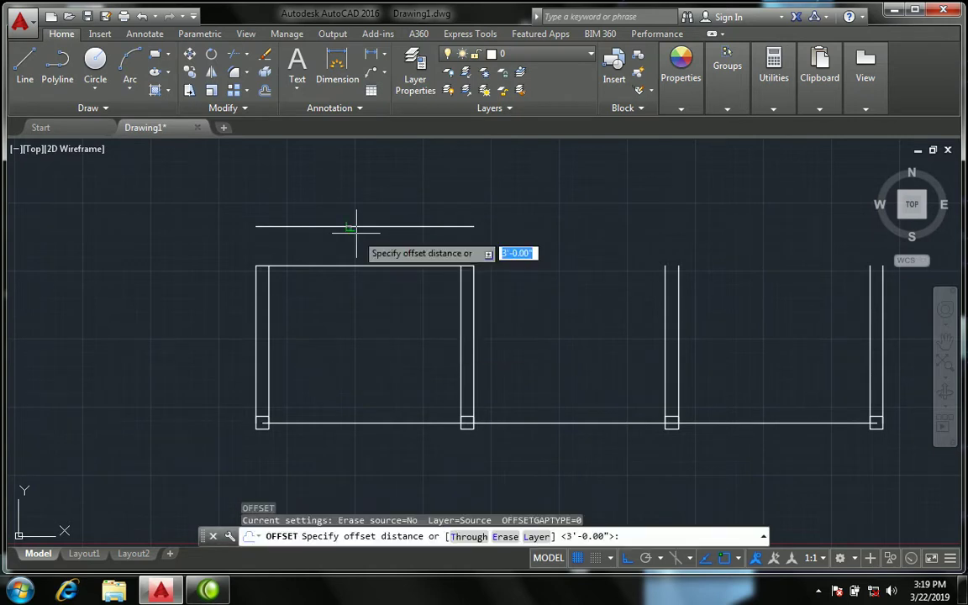
pyautogui.write("1'")
pyautogui.press('Return')
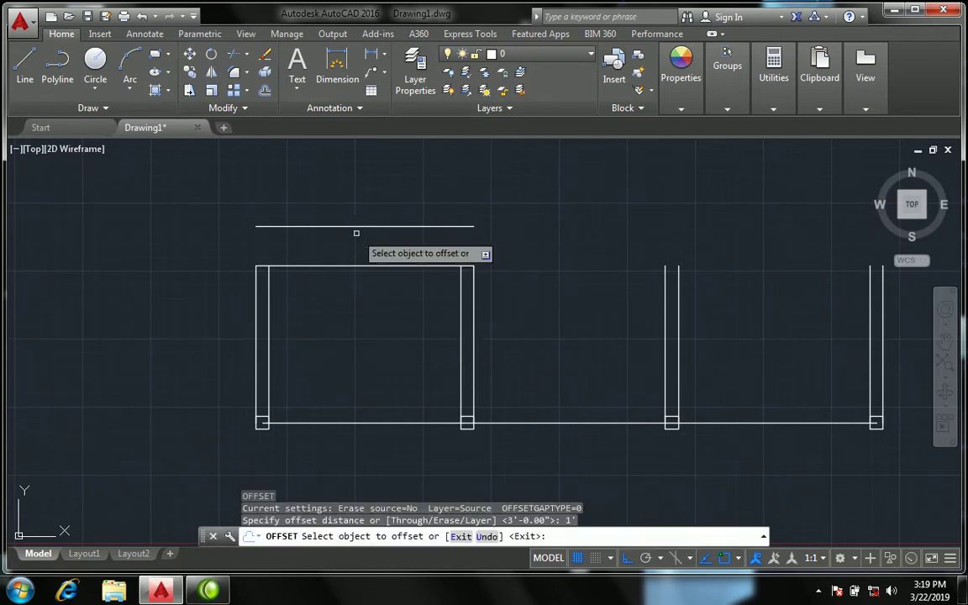
pyautogui.click(356, 226)
pyautogui.click(347, 201)
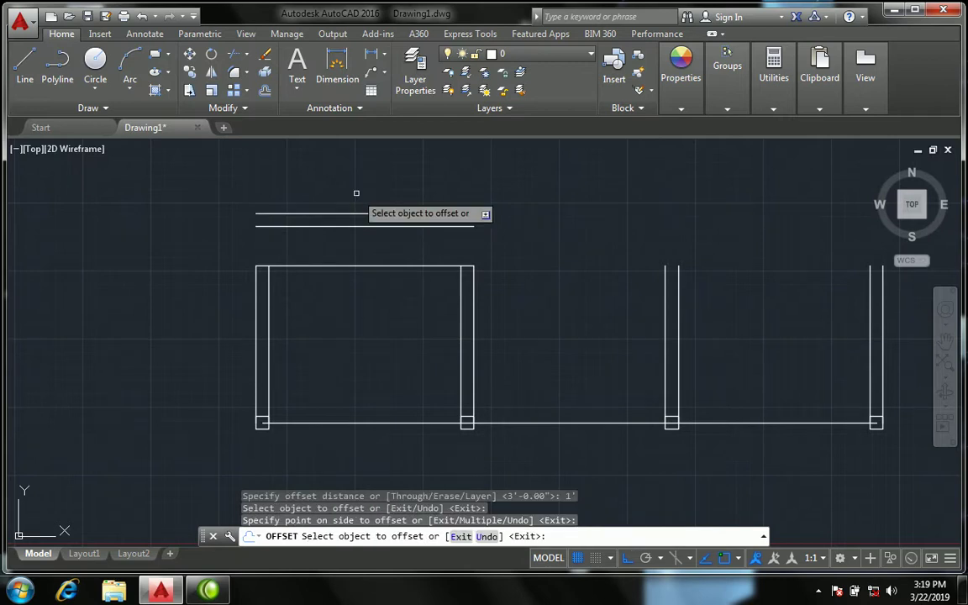
pyautogui.press('Escape')
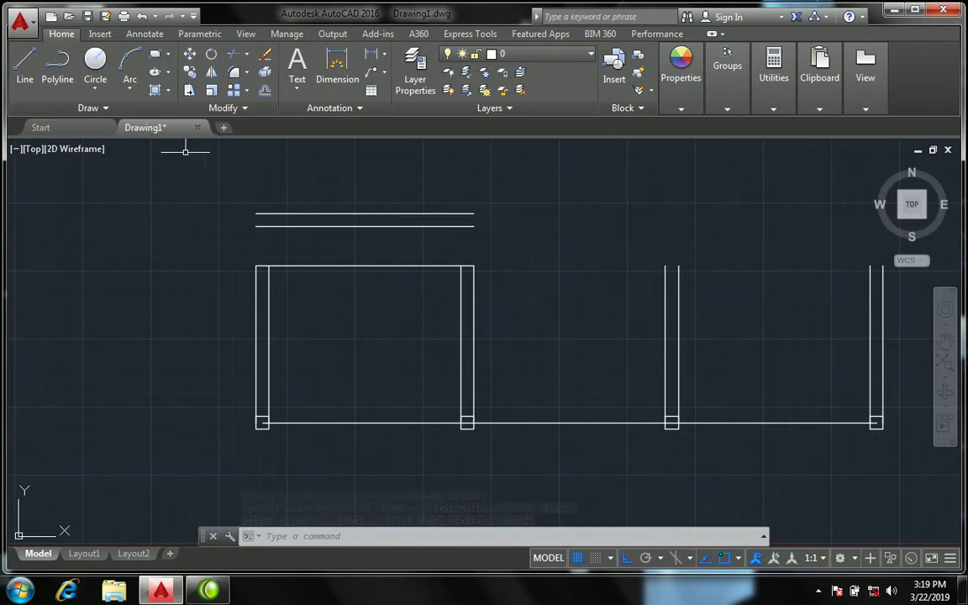
# - Draw a 3-point outer arc from the first bay's top-left corner to the right post's corner
pyautogui.click(132, 91)
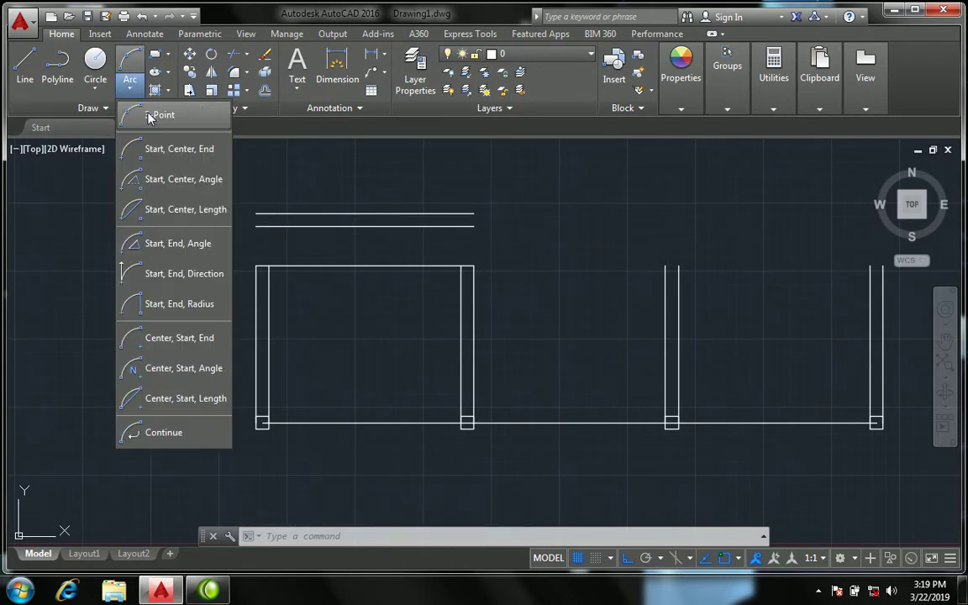
pyautogui.click(147, 113)
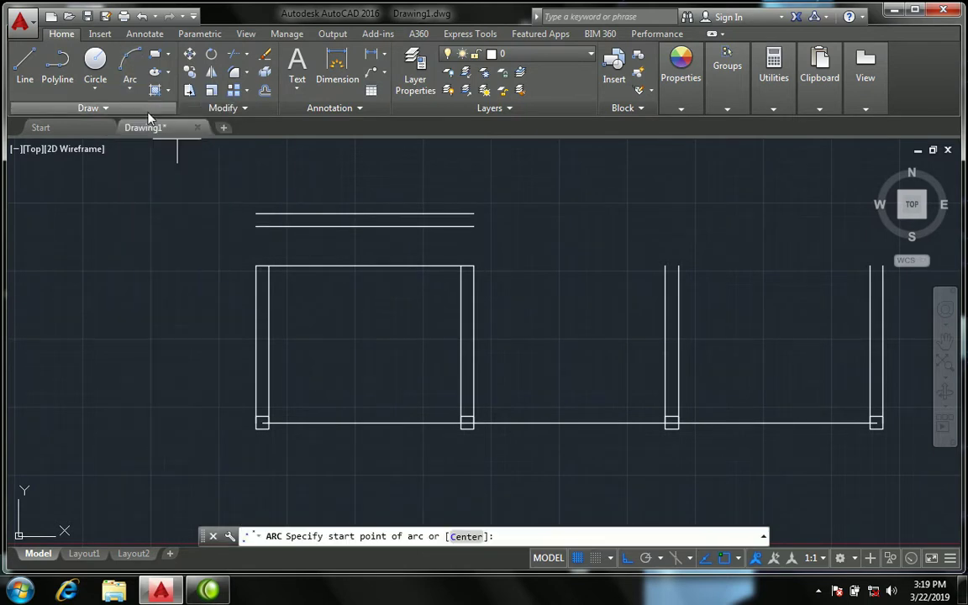
pyautogui.click(256, 267)
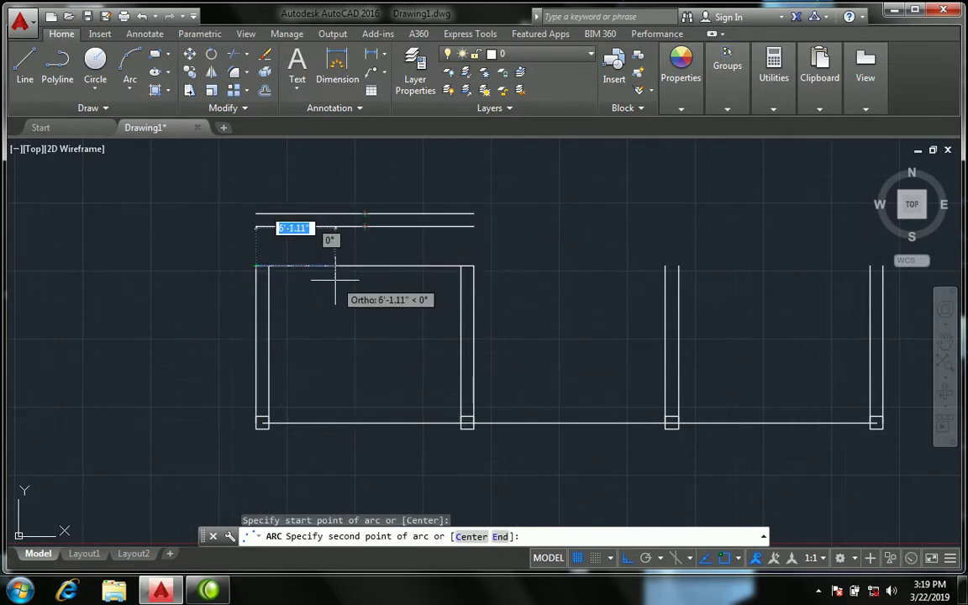
pyautogui.press('F8')
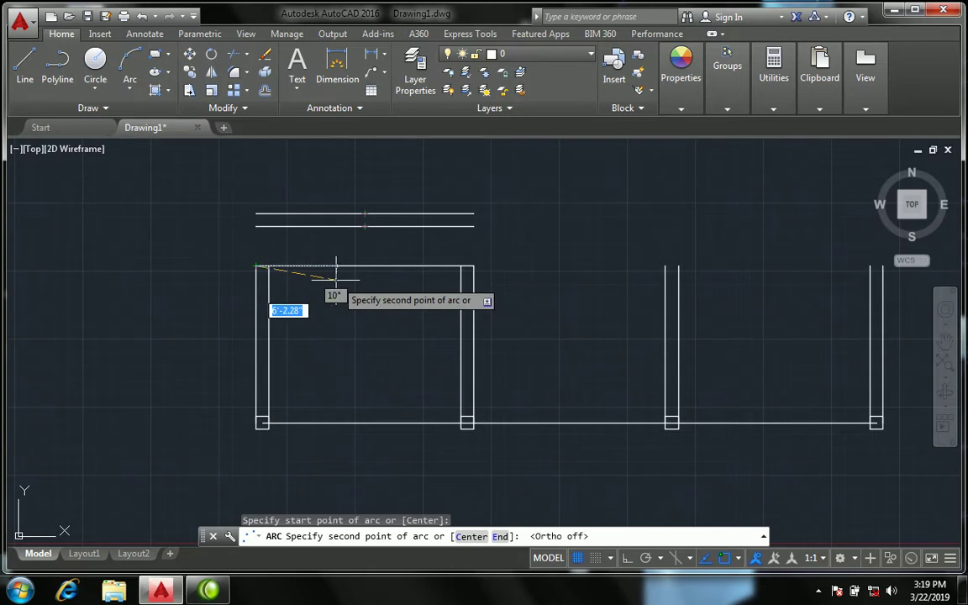
pyautogui.click(373, 215)
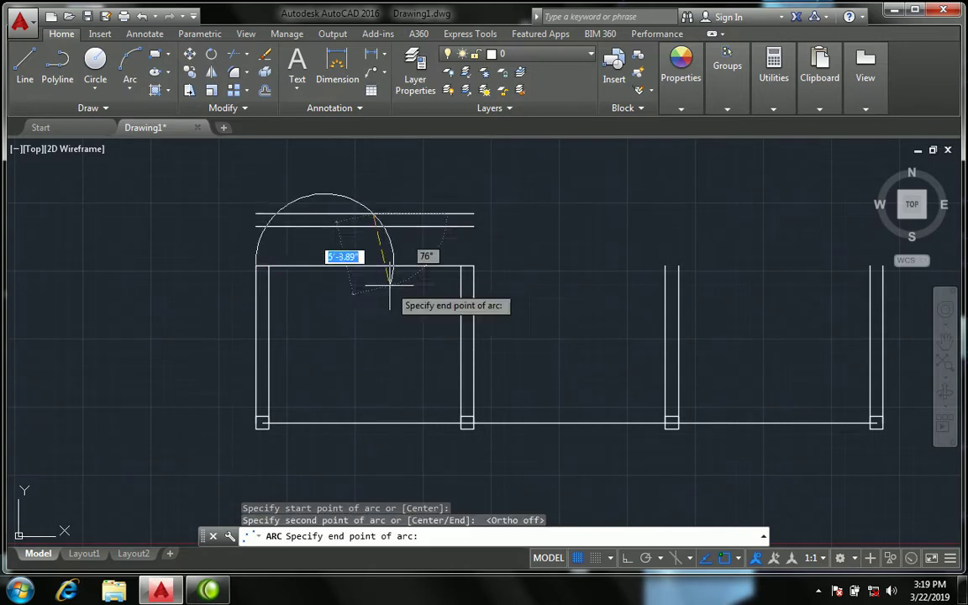
pyautogui.click(474, 267)
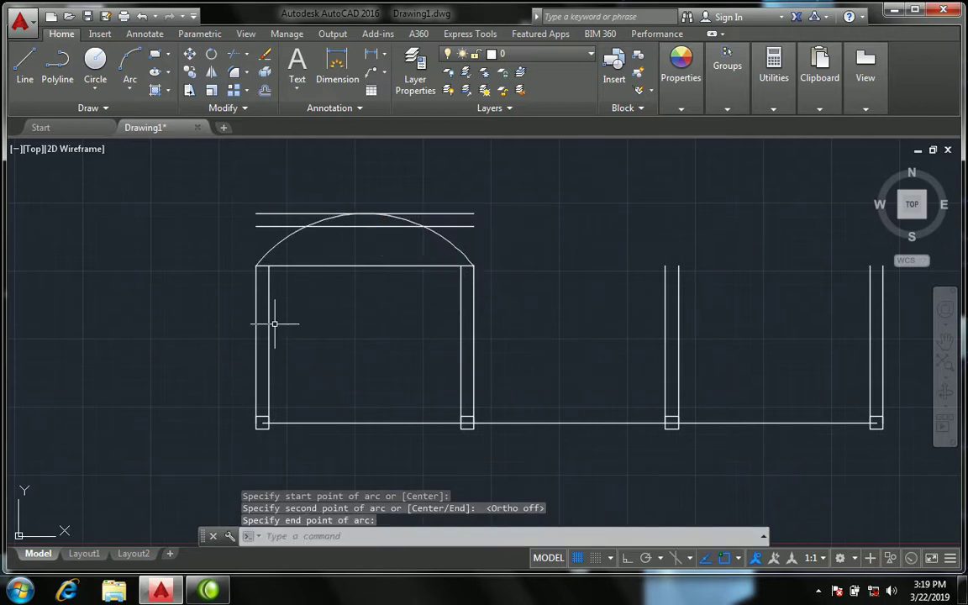
# - Draw a 3-point inner arc between the posts' inner top corners
pyautogui.click(128, 93)
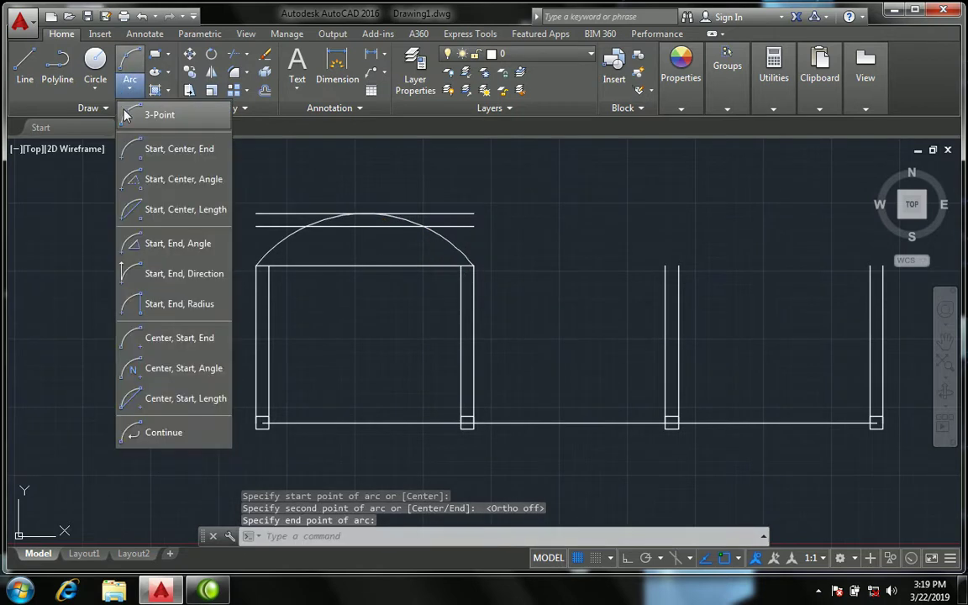
pyautogui.click(147, 112)
pyautogui.scroll(3, 265, 266)
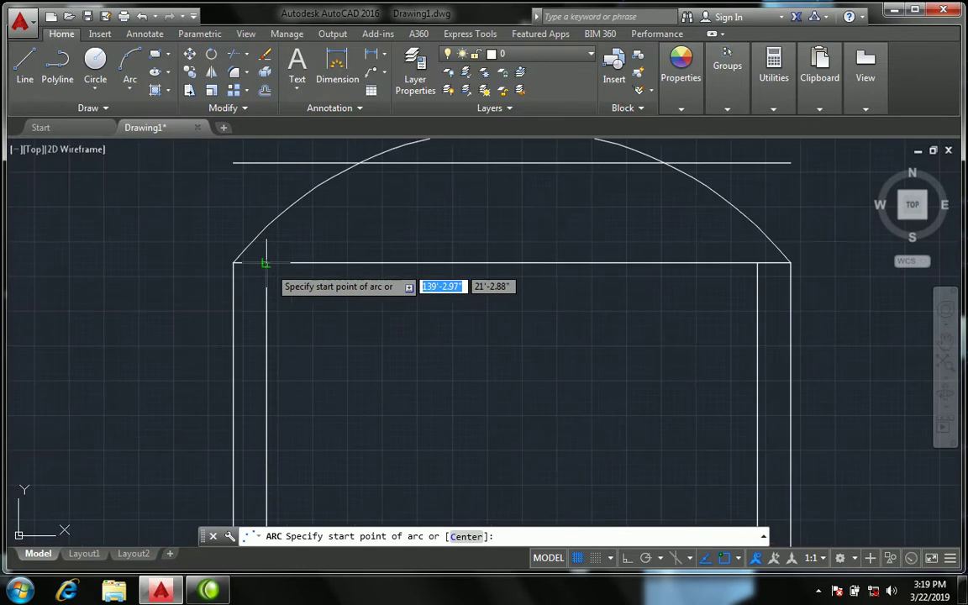
pyautogui.click(266, 263)
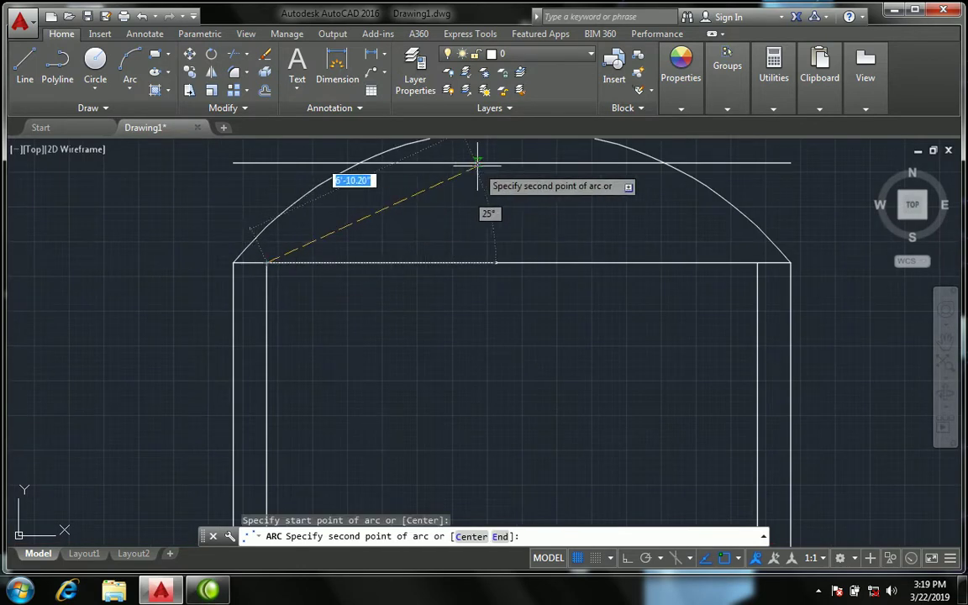
pyautogui.click(514, 163)
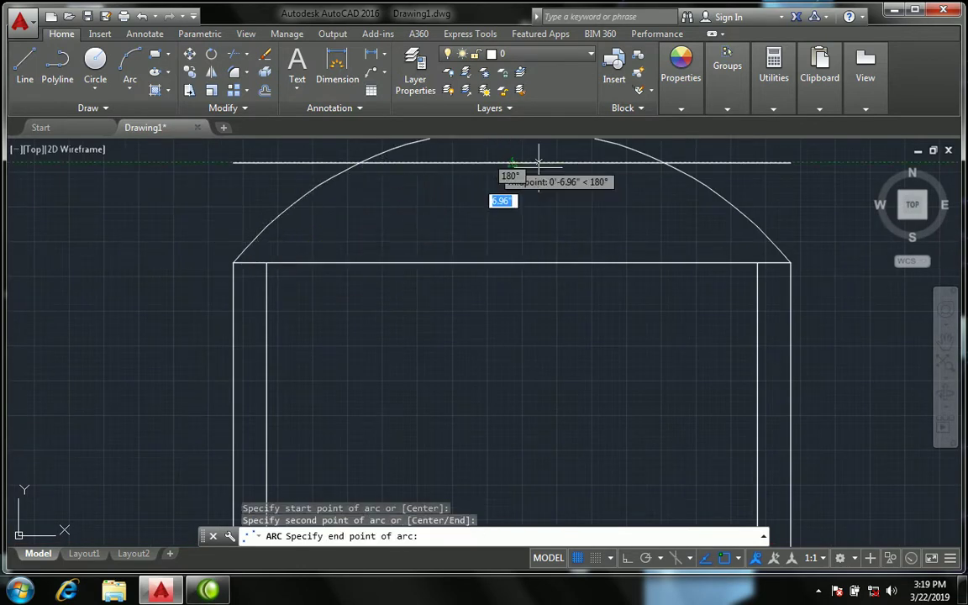
pyautogui.click(757, 263)
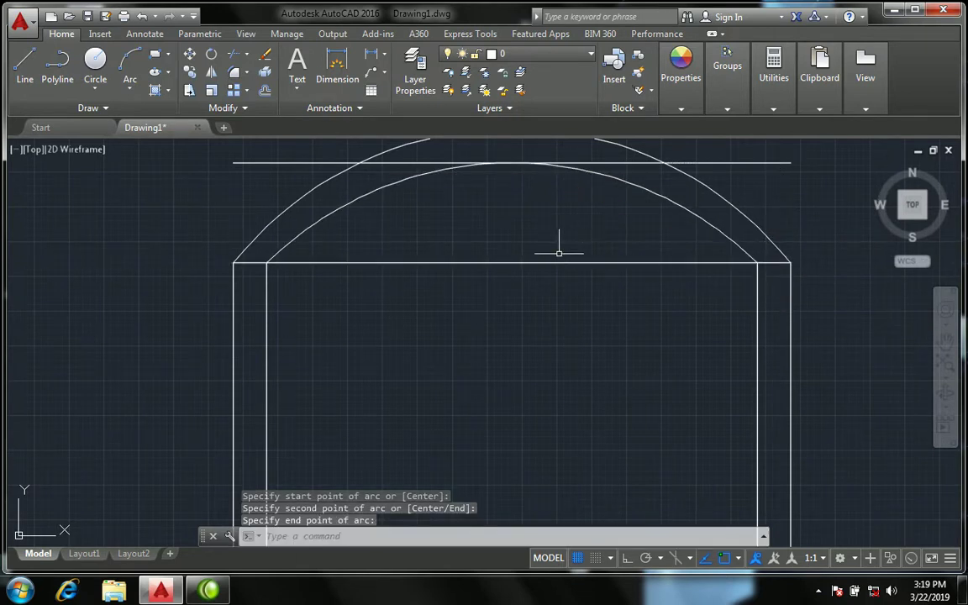
pyautogui.scroll(-5, 551, 240)
pyautogui.scroll(4, 551, 240)
# - Erase the two horizontal guide lines above the arch
pyautogui.click(595, 243)
pyautogui.click(573, 202)
pyautogui.press('Delete')
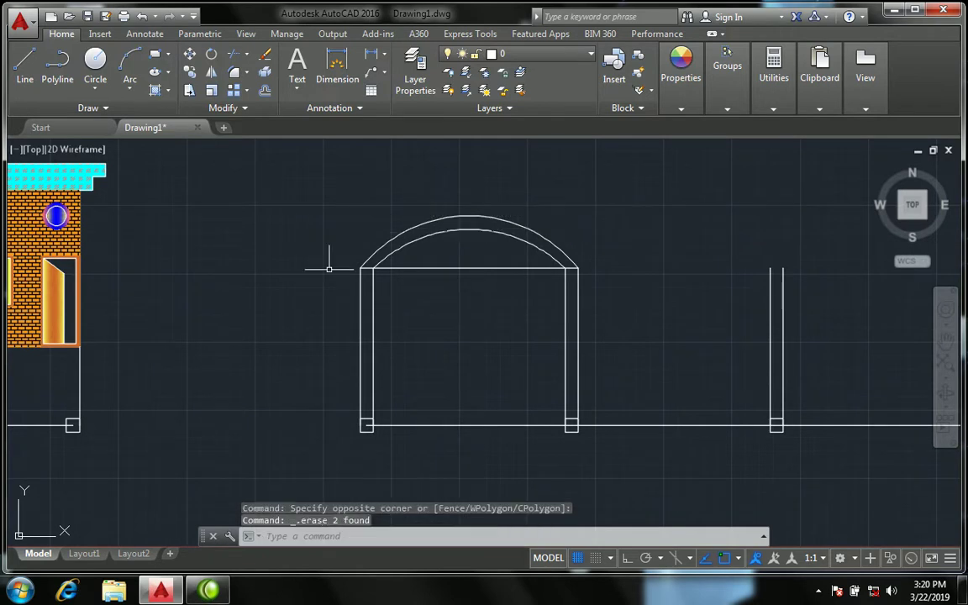
pyautogui.scroll(-2, 276, 288)
pyautogui.scroll(4, 401, 267)
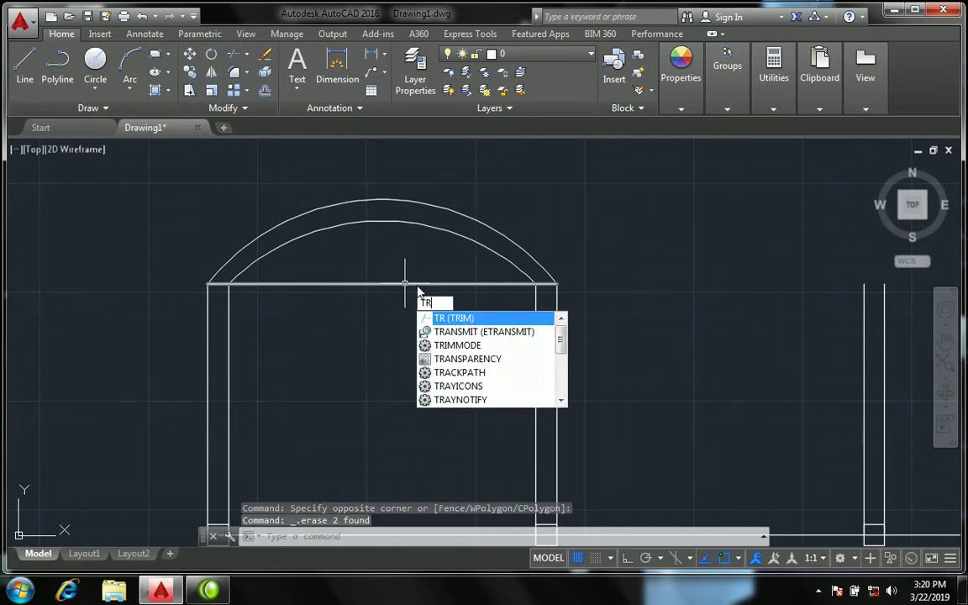
# - Trim away the leftover line between the columns
pyautogui.press('Return')
pyautogui.press('Return')
pyautogui.click(417, 284)
pyautogui.scroll(-3, 263, 264)
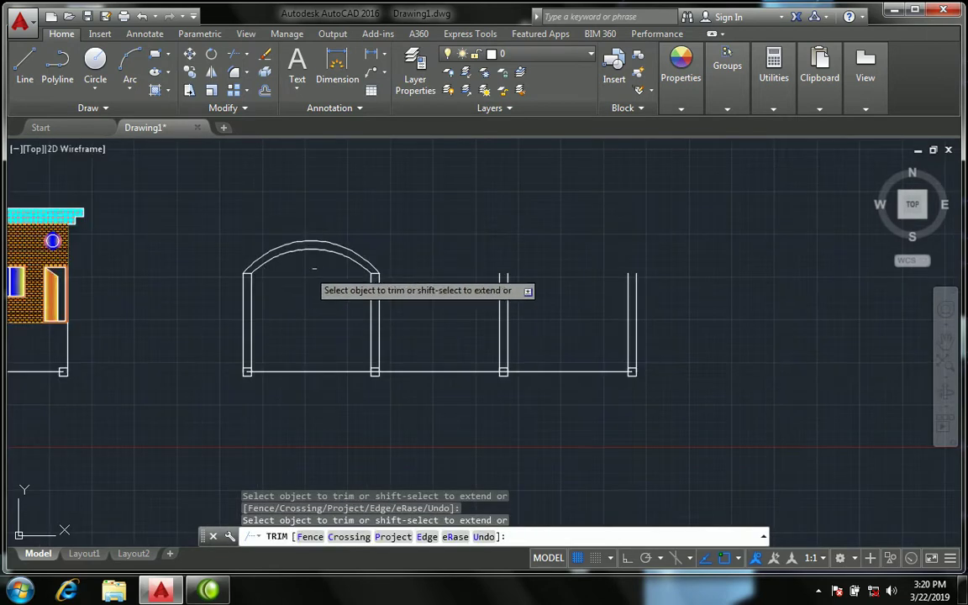
pyautogui.scroll(1, 337, 260)
pyautogui.press('Escape')
pyautogui.scroll(2, 342, 273)
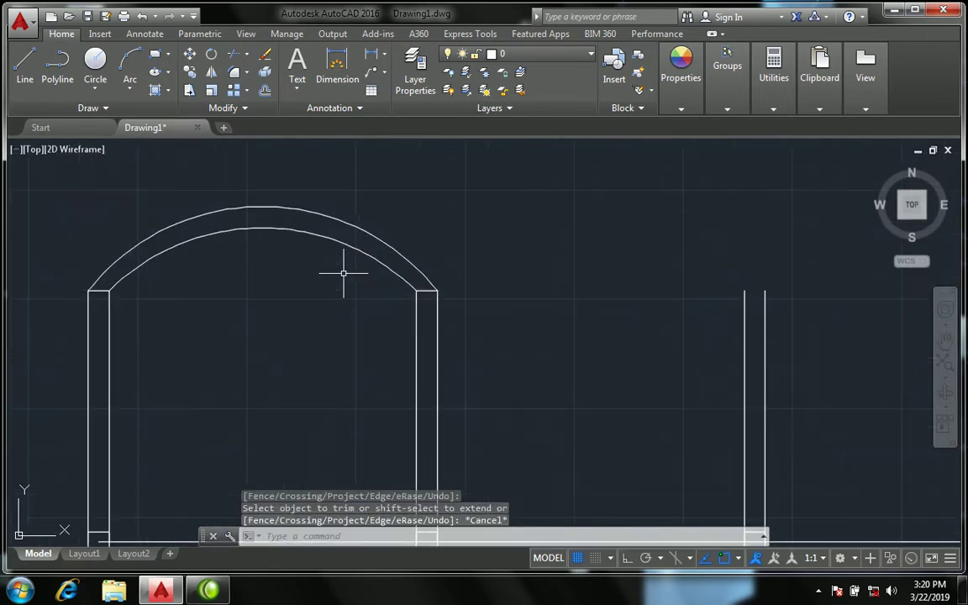
# - Select the two arch curves and both column-top edges for copying
pyautogui.write('co')
pyautogui.press('Return')
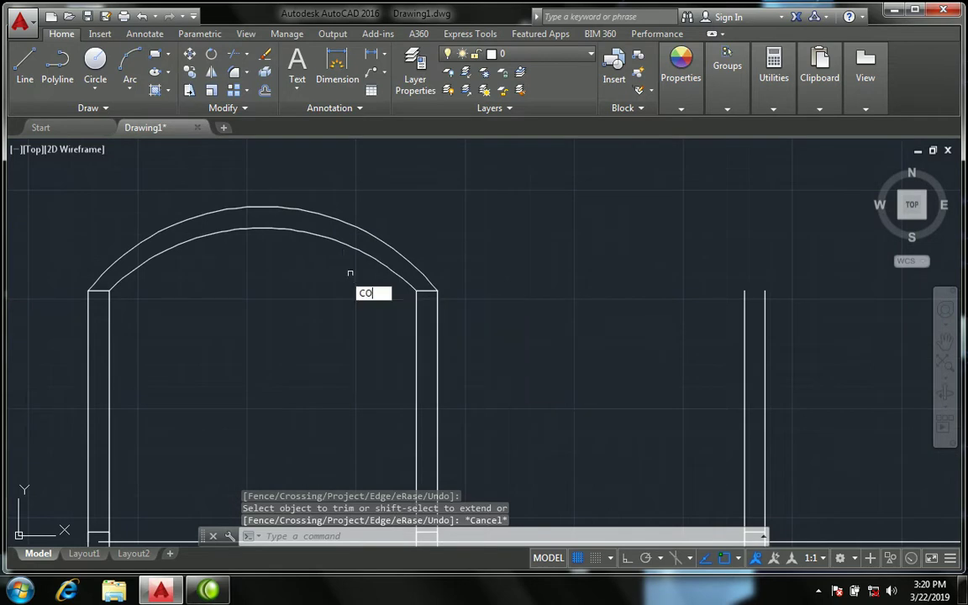
pyautogui.click(335, 266)
pyautogui.click(309, 194)
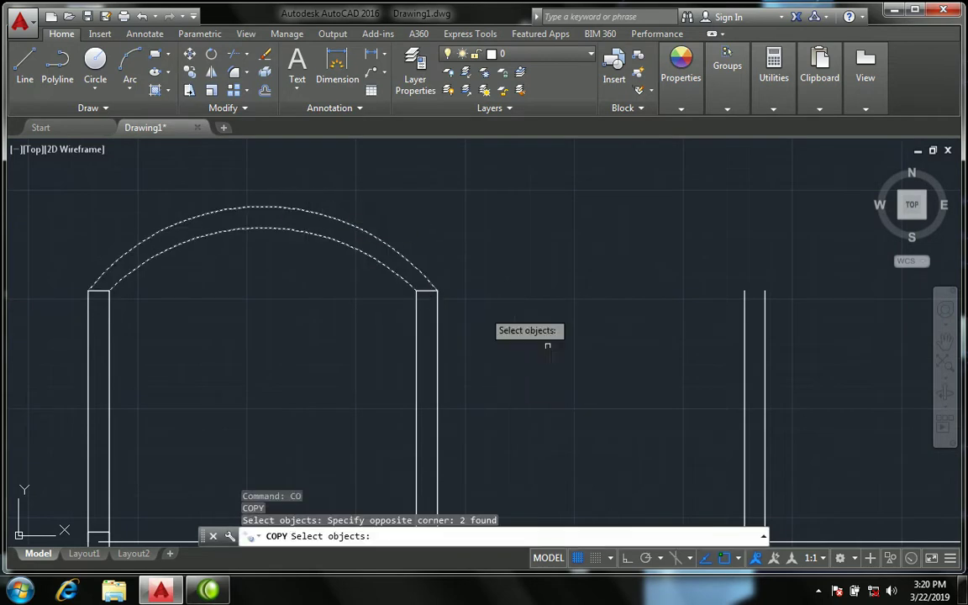
pyautogui.click(426, 291)
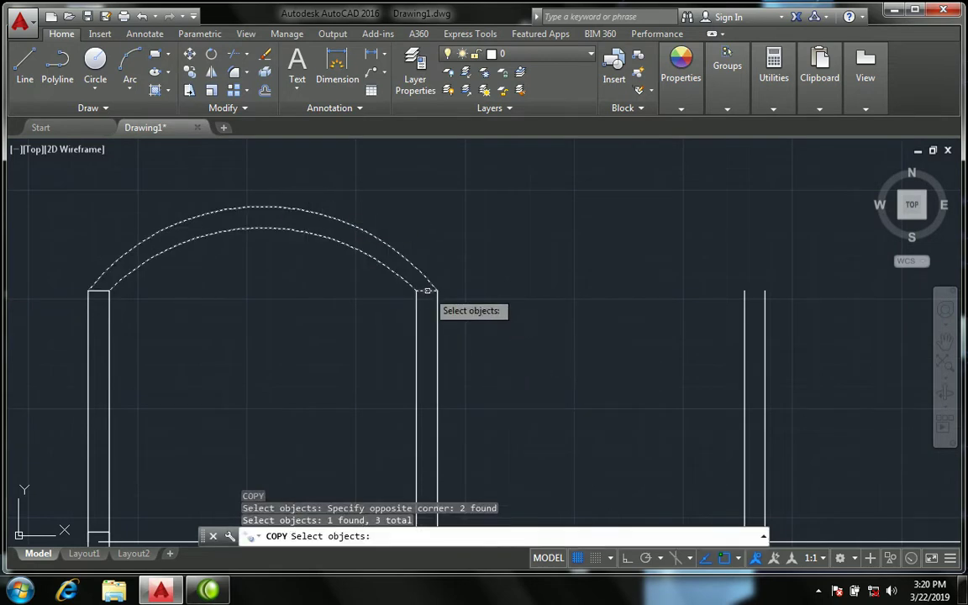
pyautogui.click(98, 292)
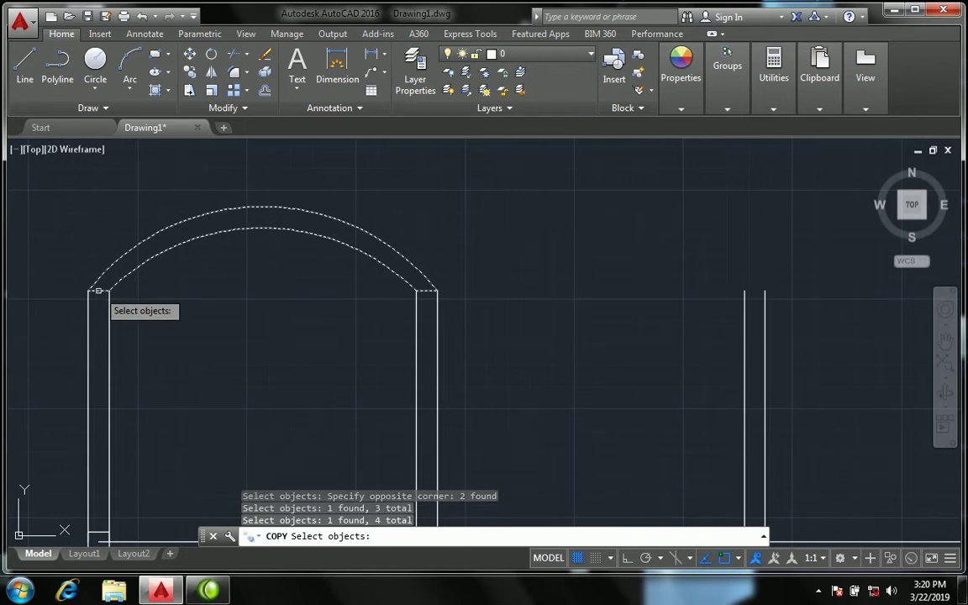
pyautogui.press('Return')
pyautogui.scroll(2, 98, 284)
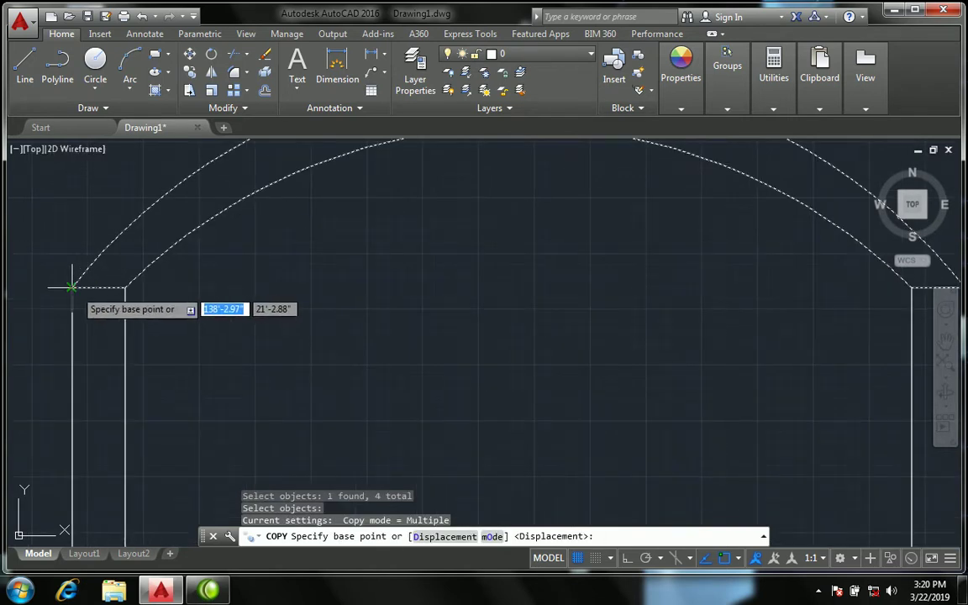
# - Copy the arch from the left column's top corner to the next two column corners
pyautogui.click(73, 288)
pyautogui.scroll(-1, 97, 282)
pyautogui.scroll(-1, 98, 282)
pyautogui.scroll(4, 496, 332)
pyautogui.scroll(2, 496, 332)
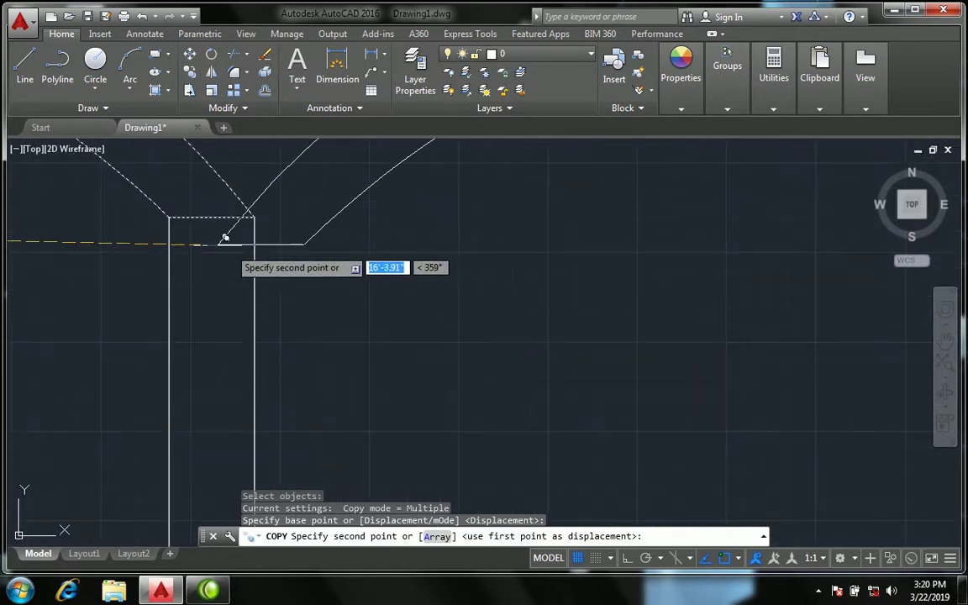
pyautogui.click(169, 217)
pyautogui.scroll(-2, 285, 225)
pyautogui.scroll(-2, 285, 221)
pyautogui.scroll(3, 644, 210)
pyautogui.scroll(2, 133, 281)
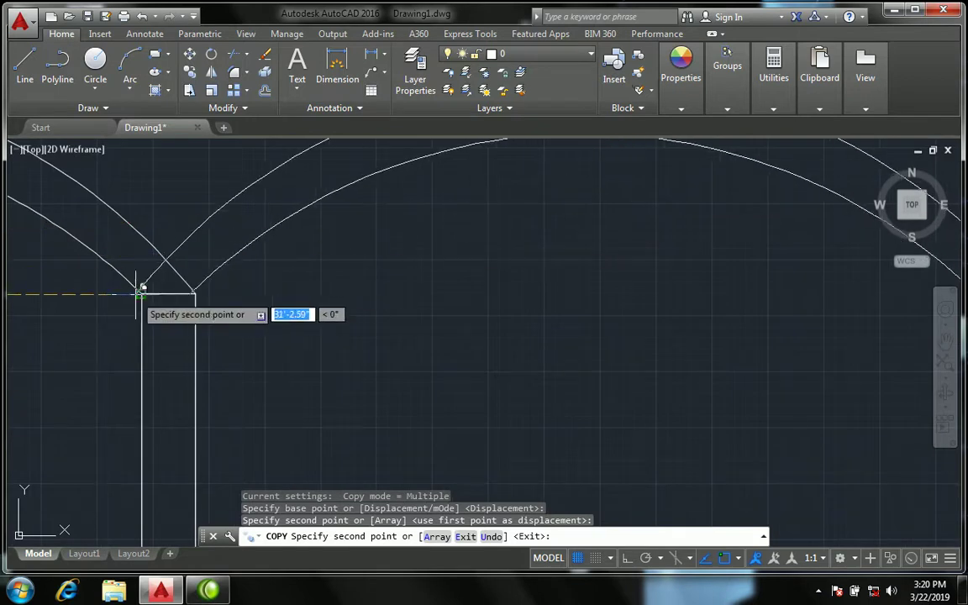
pyautogui.click(140, 289)
pyautogui.scroll(-4, 383, 281)
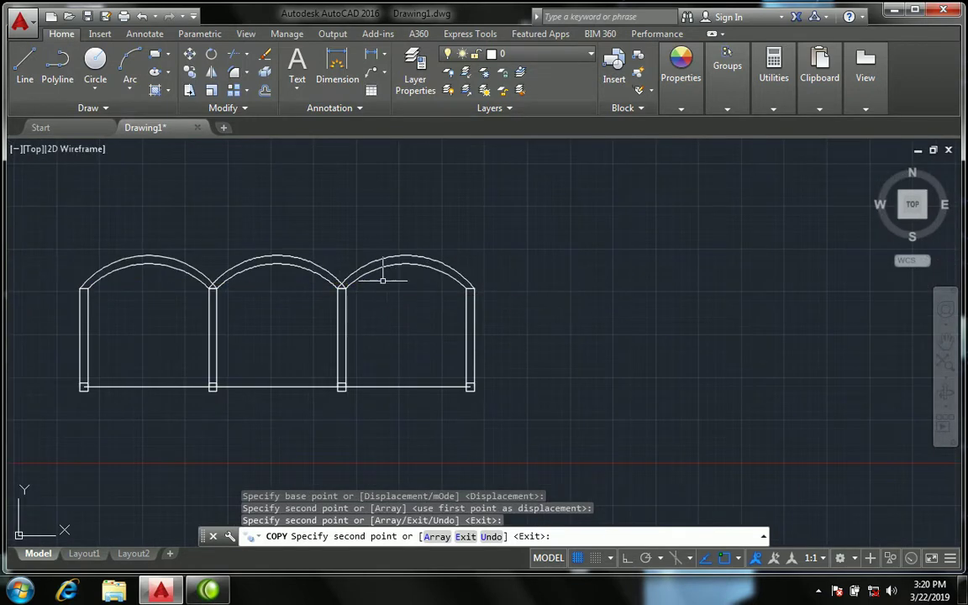
pyautogui.press('Escape')
pyautogui.scroll(-2, 562, 297)
pyautogui.scroll(1, 294, 298)
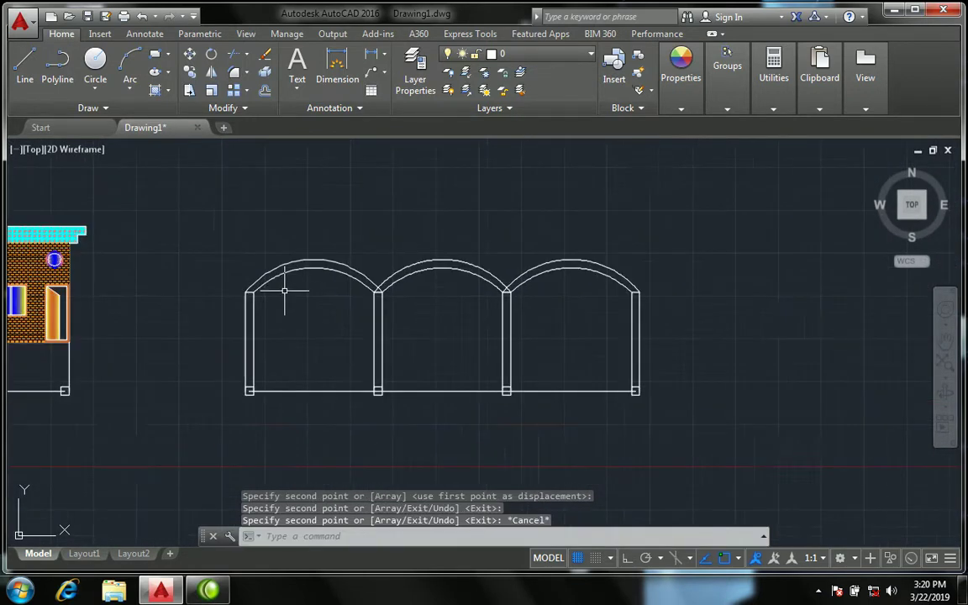
pyautogui.scroll(3, 293, 298)
pyautogui.moveTo(224, 296)
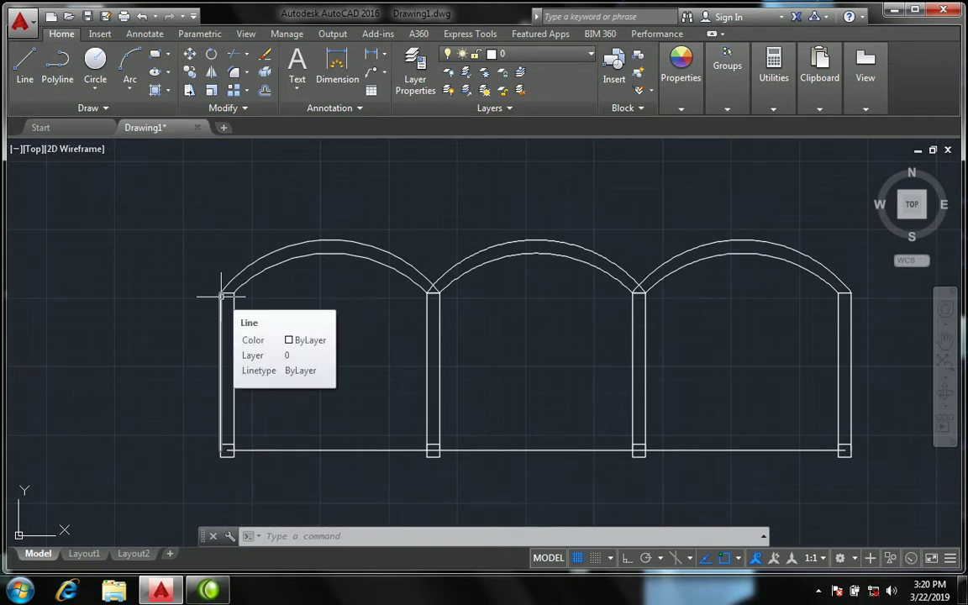
# - Draw 6' vertical lines up from the left and right end columns
pyautogui.write('l')
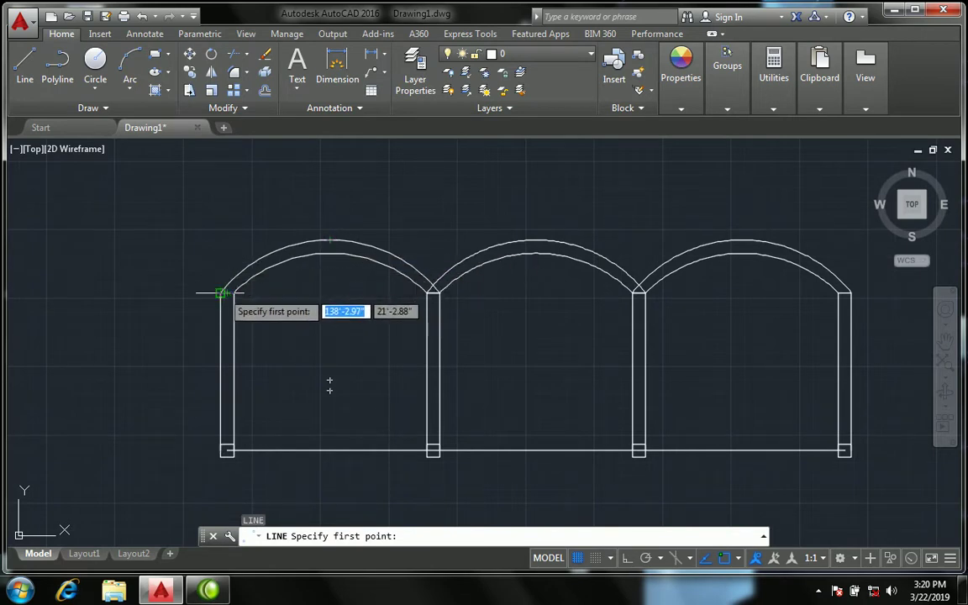
pyautogui.click(223, 292)
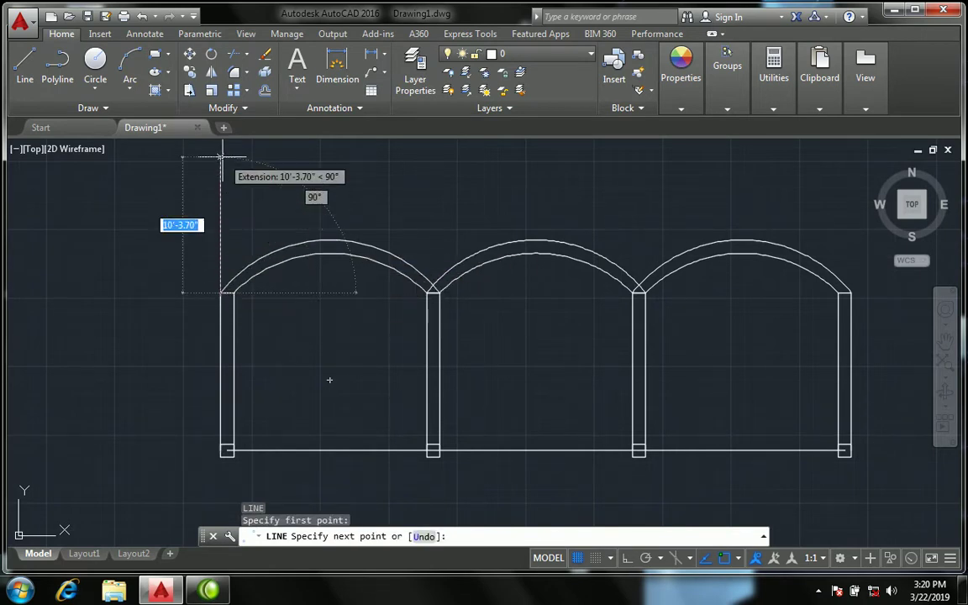
pyautogui.write('6')
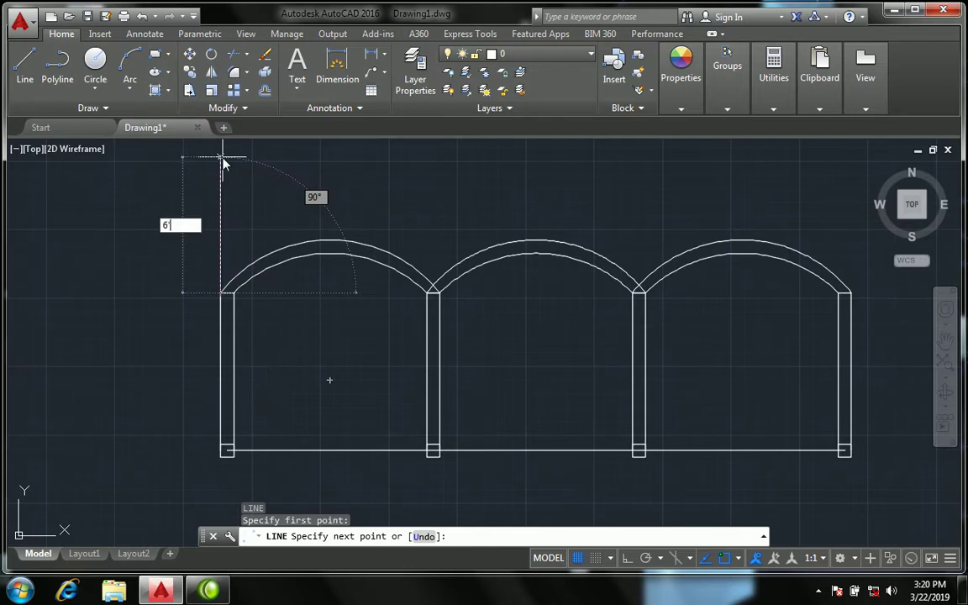
pyautogui.press('Return')
pyautogui.scroll(-4, 275, 282)
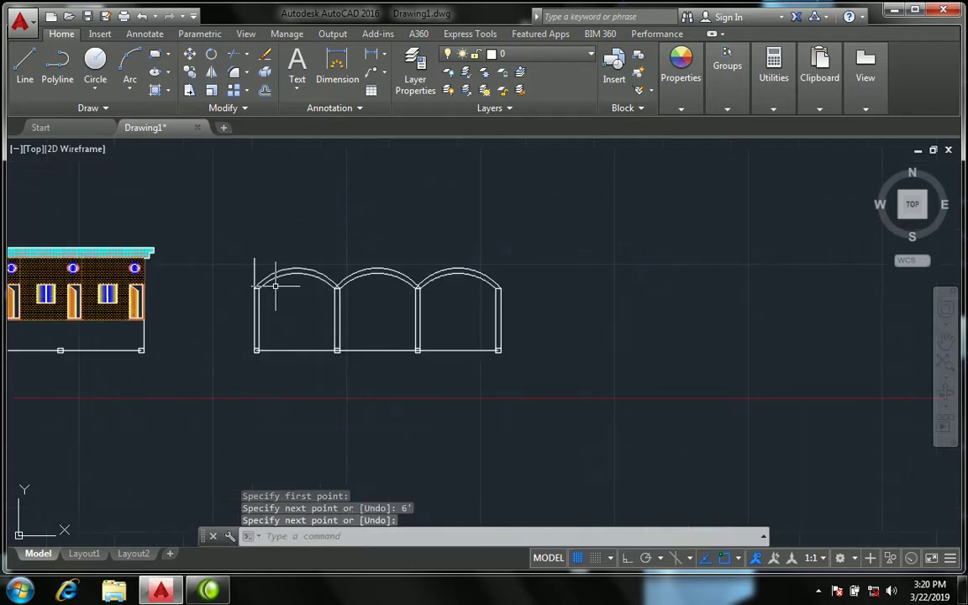
pyautogui.scroll(4, 528, 289)
pyautogui.press('Return')
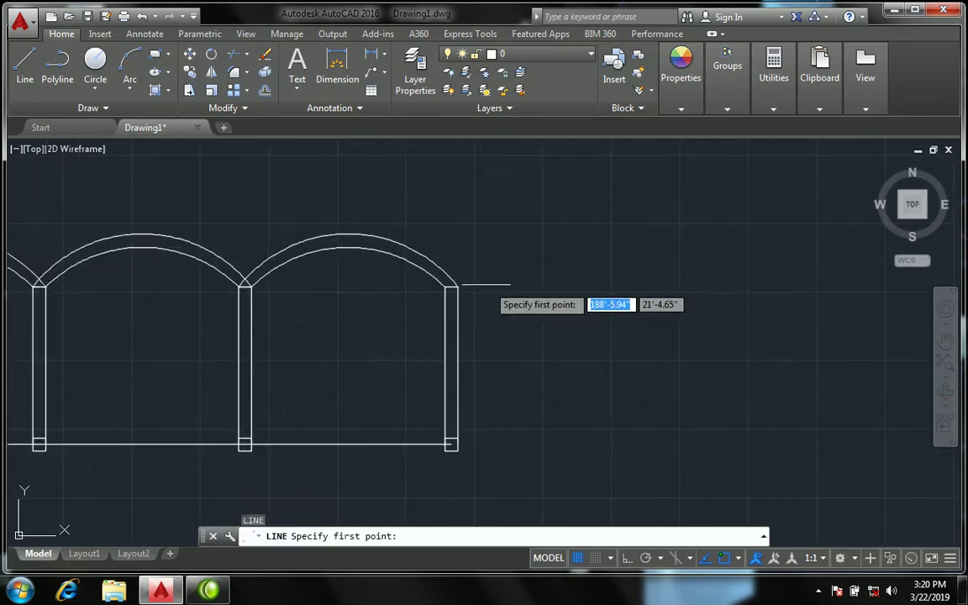
pyautogui.click(458, 286)
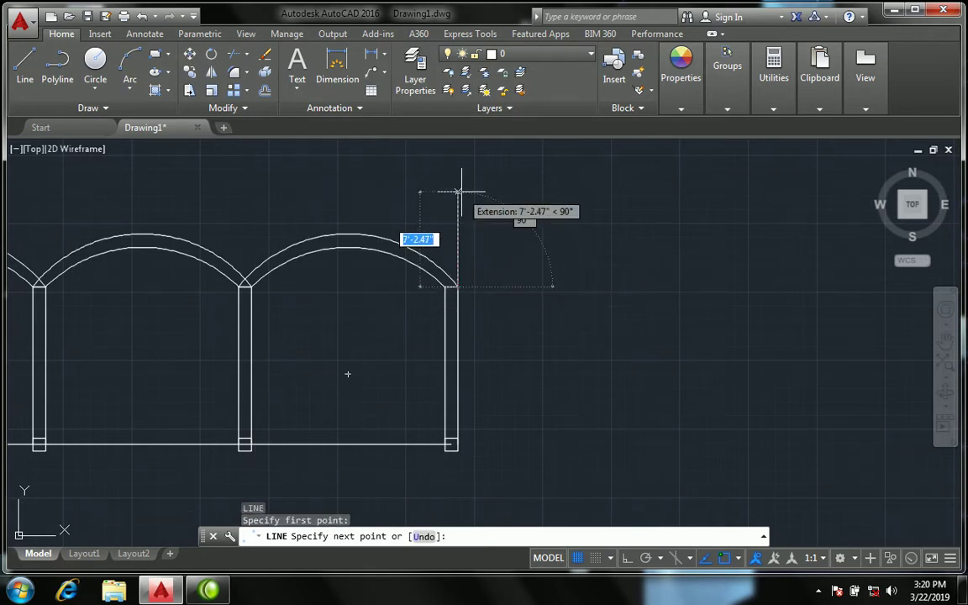
pyautogui.write('6')
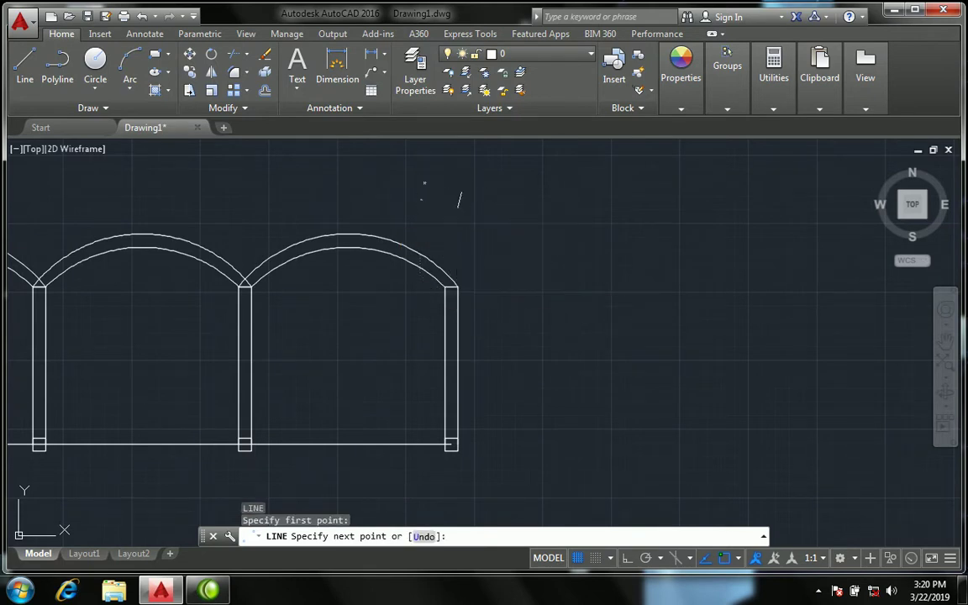
pyautogui.write("'")
pyautogui.press('Return')
pyautogui.scroll(-2, 498, 341)
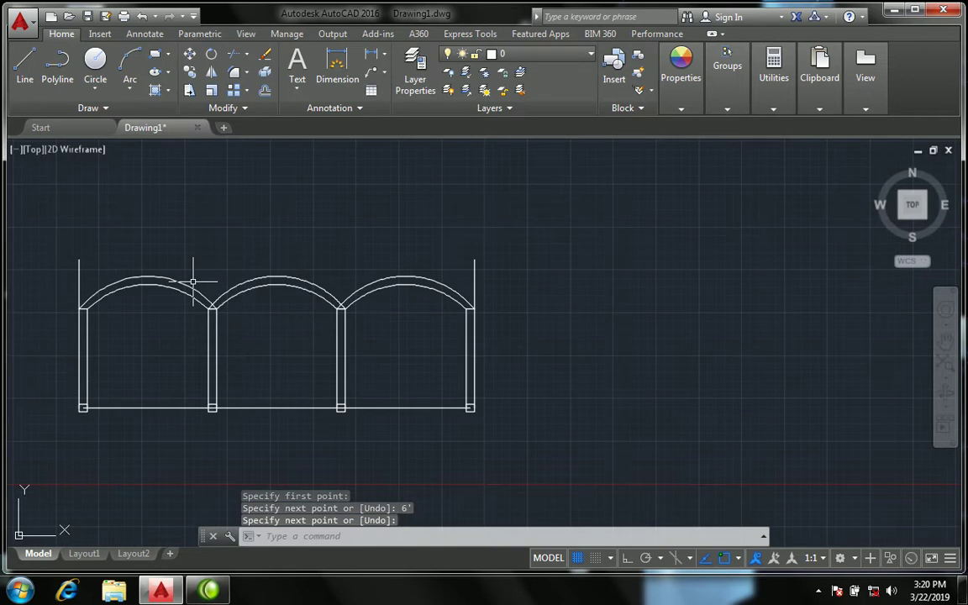
# - Join the tops of the two vertical lines with a horizontal top line
pyautogui.press('Return')
pyautogui.press('Return')
pyautogui.click(475, 260)
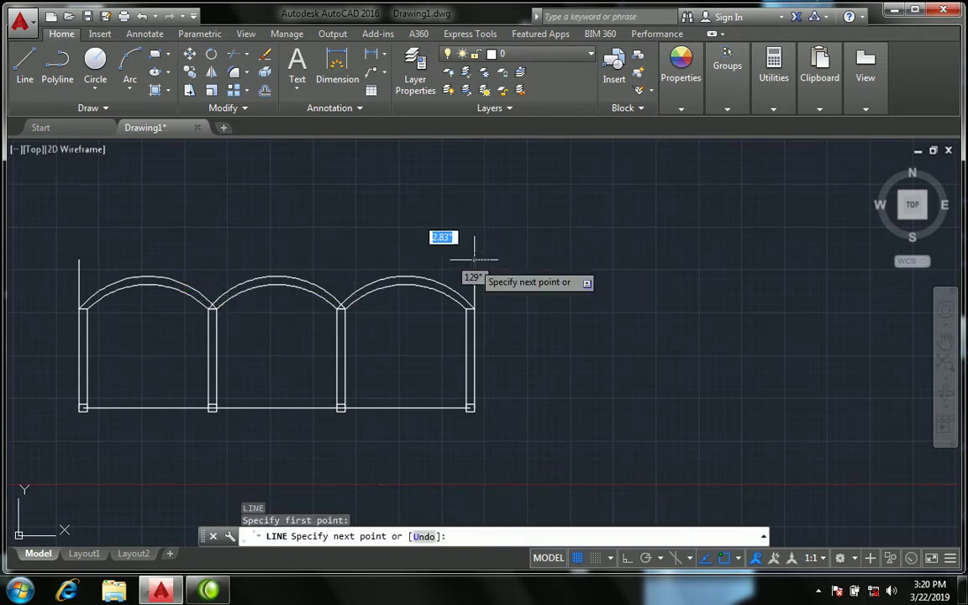
pyautogui.click(78, 260)
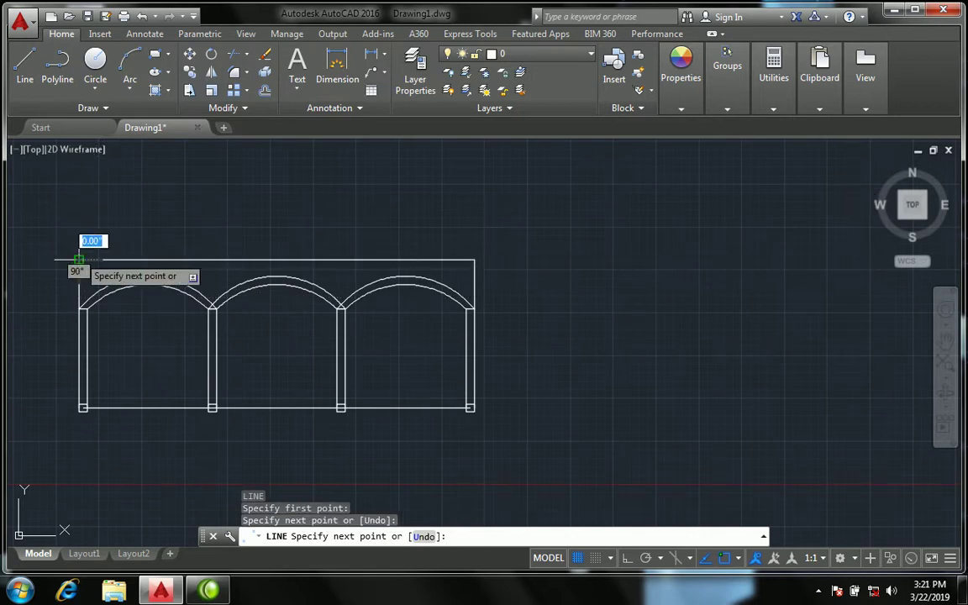
pyautogui.press('Return')
pyautogui.scroll(-1, 164, 276)
pyautogui.scroll(-1, 163, 276)
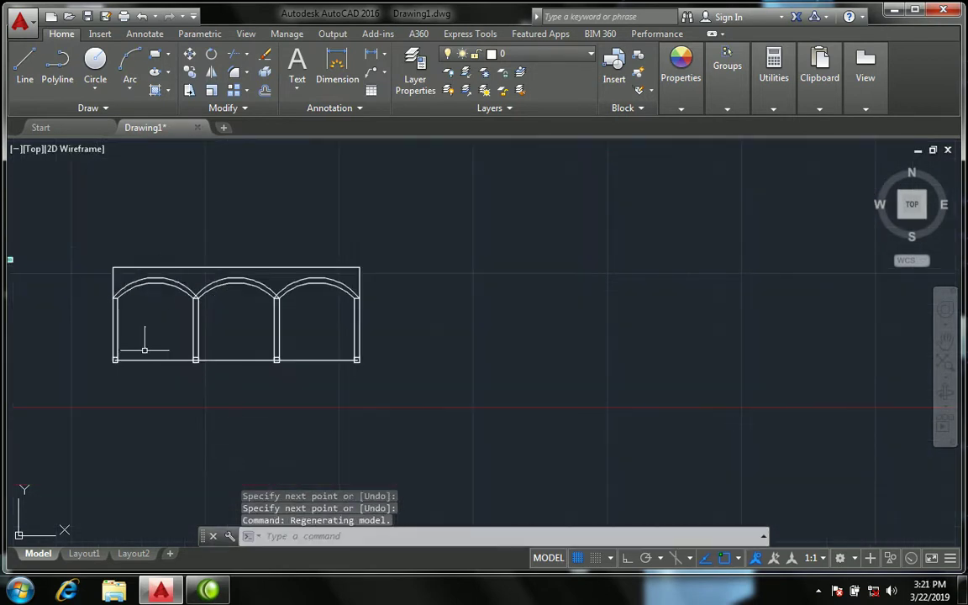
pyautogui.scroll(4, 119, 326)
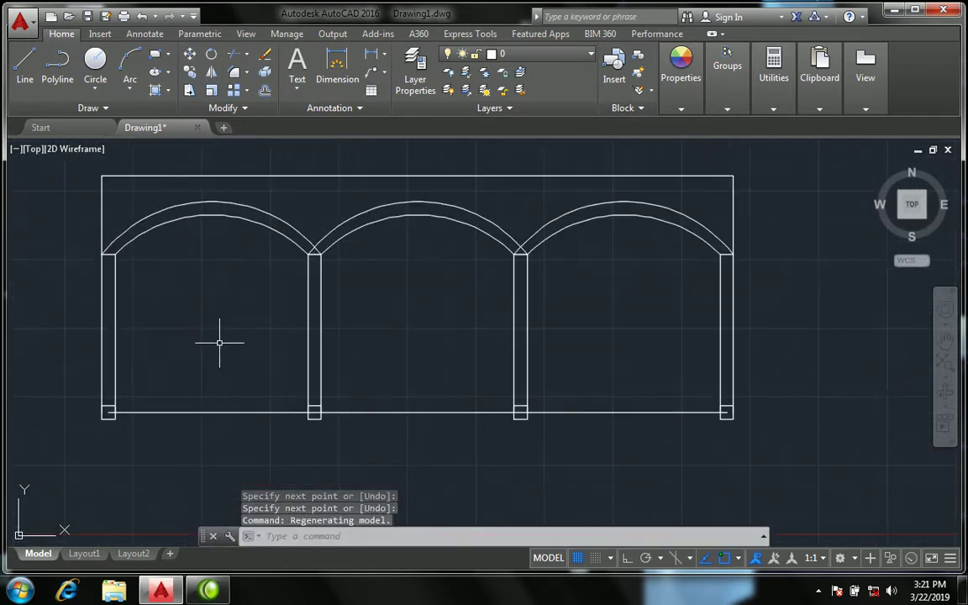
# - Start a new hatch and choose the BRICK pattern from the pattern gallery
pyautogui.click(169, 91)
pyautogui.click(178, 111)
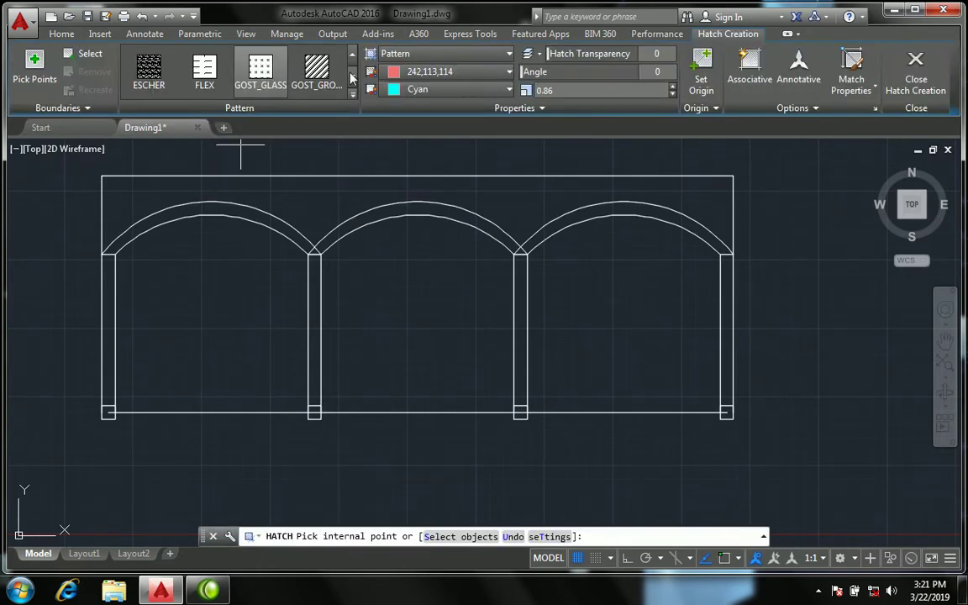
pyautogui.click(352, 84)
pyautogui.click(353, 84)
pyautogui.click(353, 84)
pyautogui.click(353, 84)
pyautogui.click(354, 85)
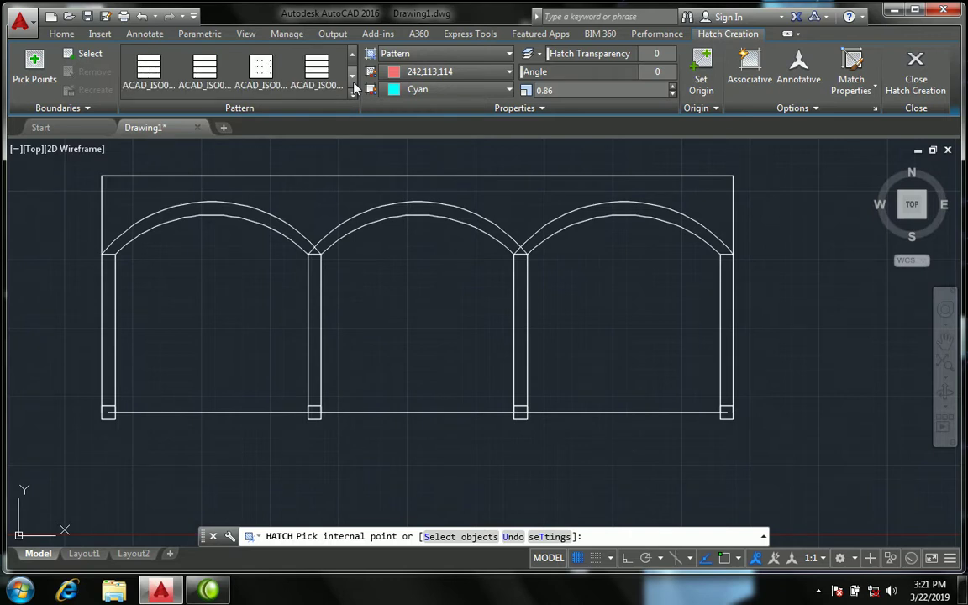
pyautogui.click(353, 76)
pyautogui.click(353, 57)
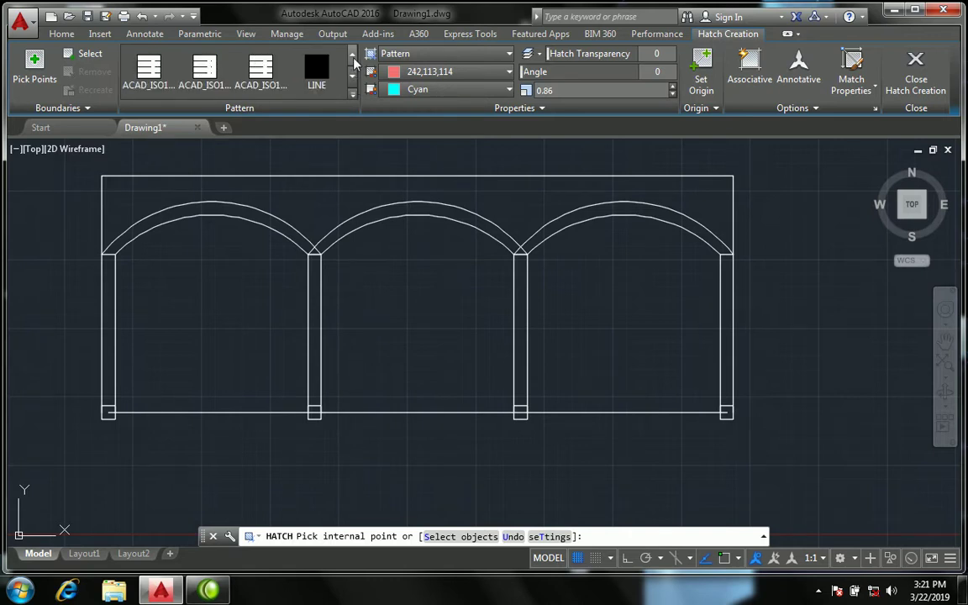
pyautogui.click(353, 57)
pyautogui.click(353, 57)
pyautogui.click(353, 57)
pyautogui.click(353, 57)
pyautogui.click(354, 57)
pyautogui.click(352, 78)
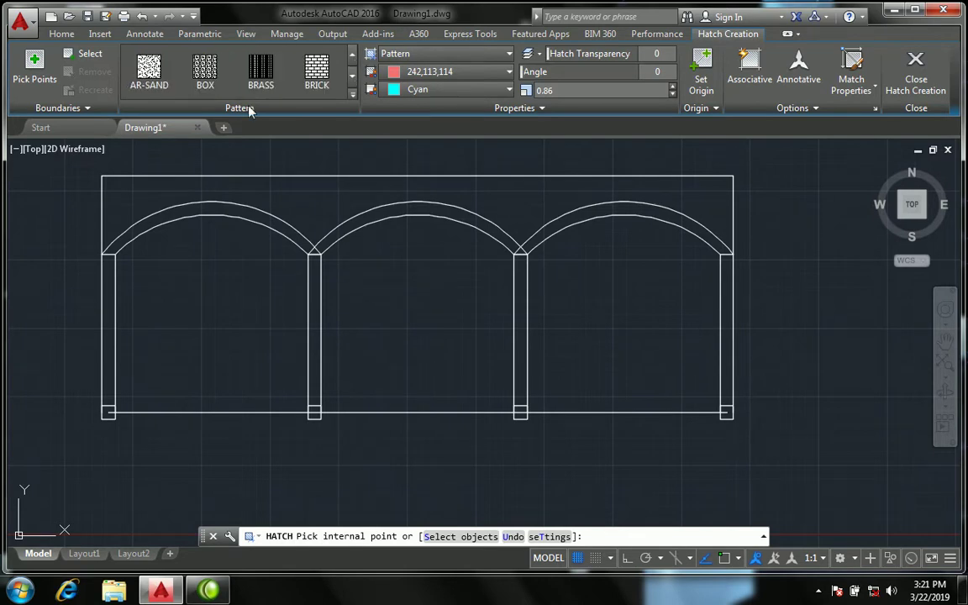
pyautogui.click(317, 72)
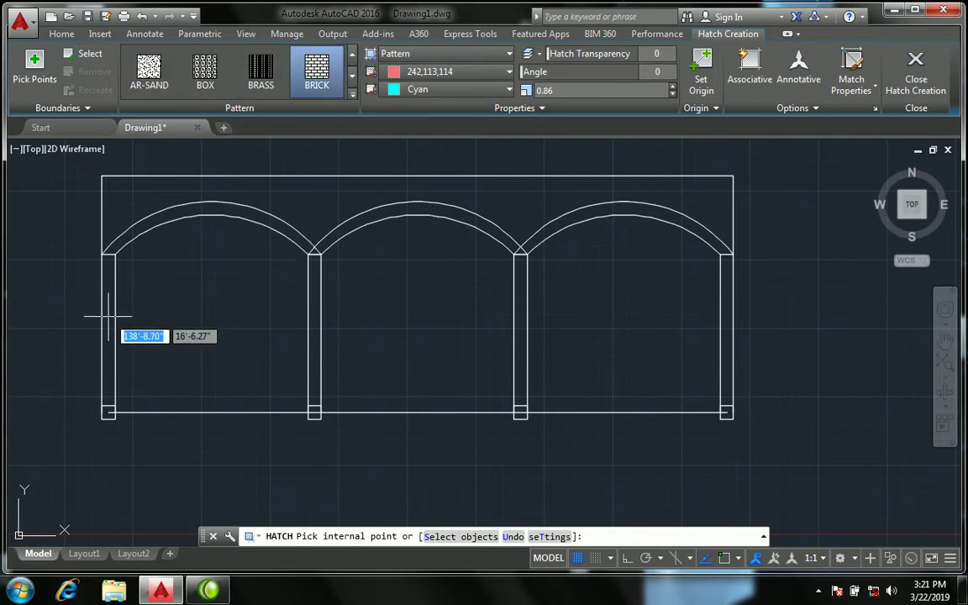
# - Pick the three left pillars, three arch bands and the upper wall as brick hatch areas
pyautogui.click(108, 303)
pyautogui.click(141, 217)
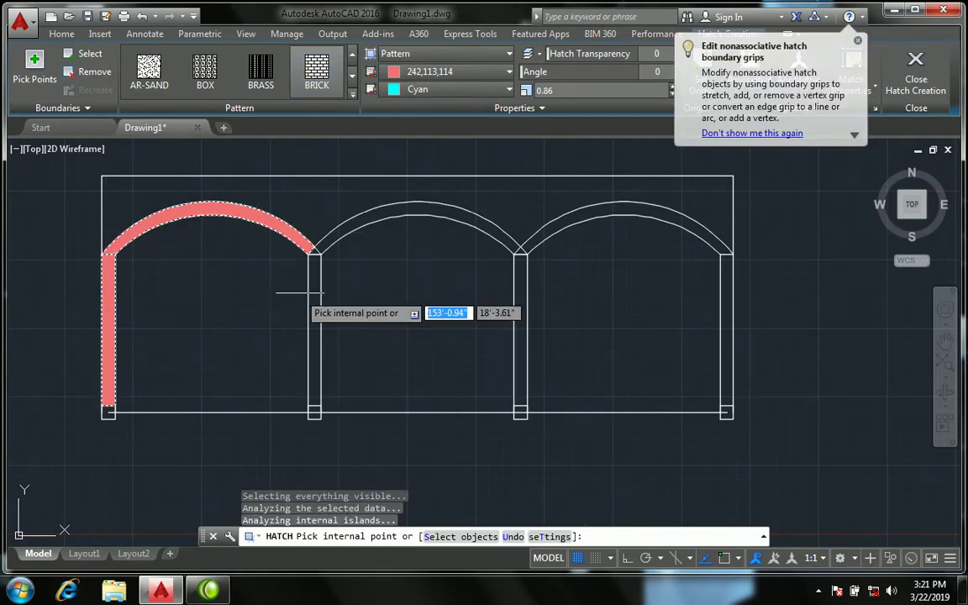
pyautogui.click(314, 290)
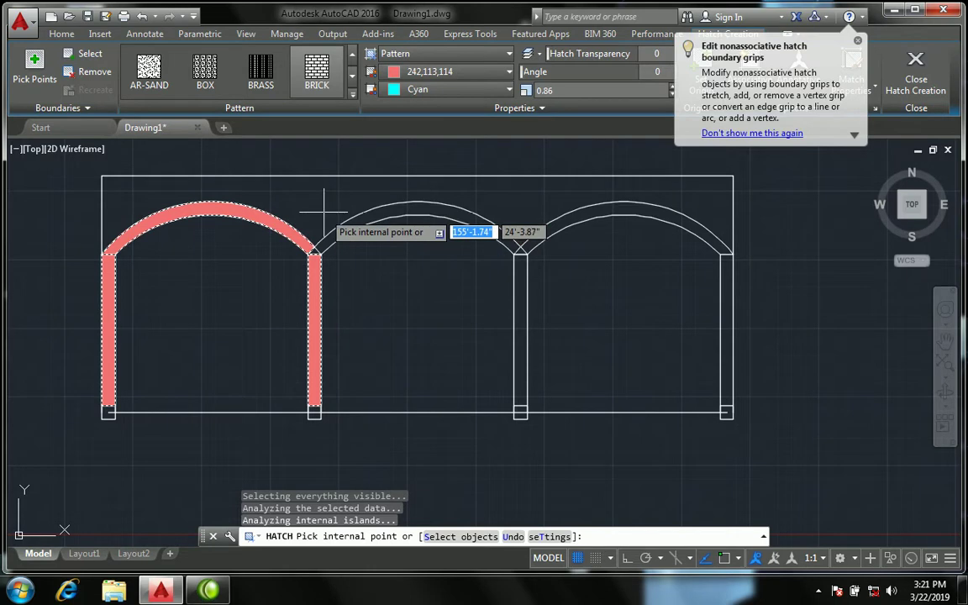
pyautogui.click(322, 212)
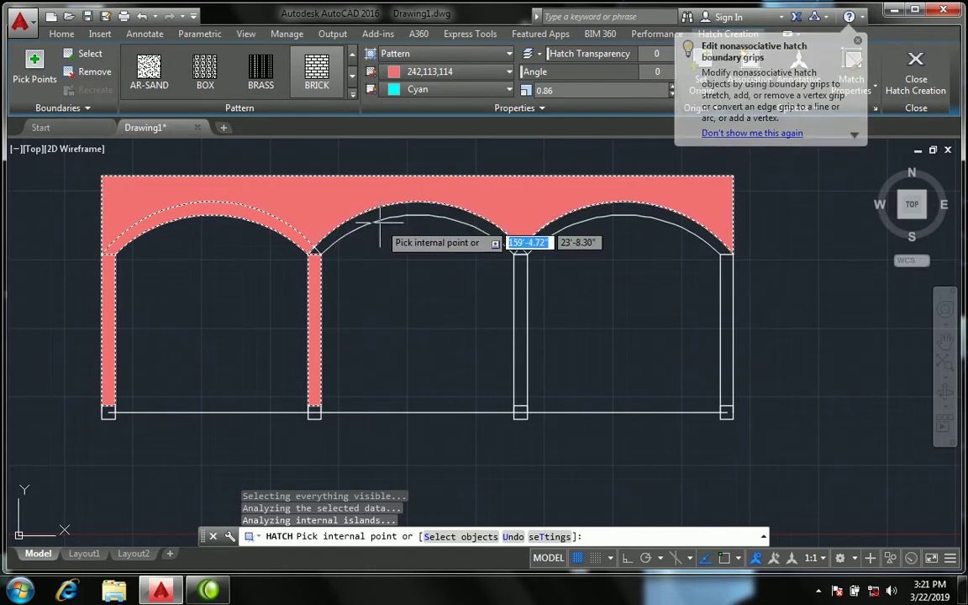
pyautogui.click(412, 210)
pyautogui.click(518, 267)
pyautogui.click(557, 215)
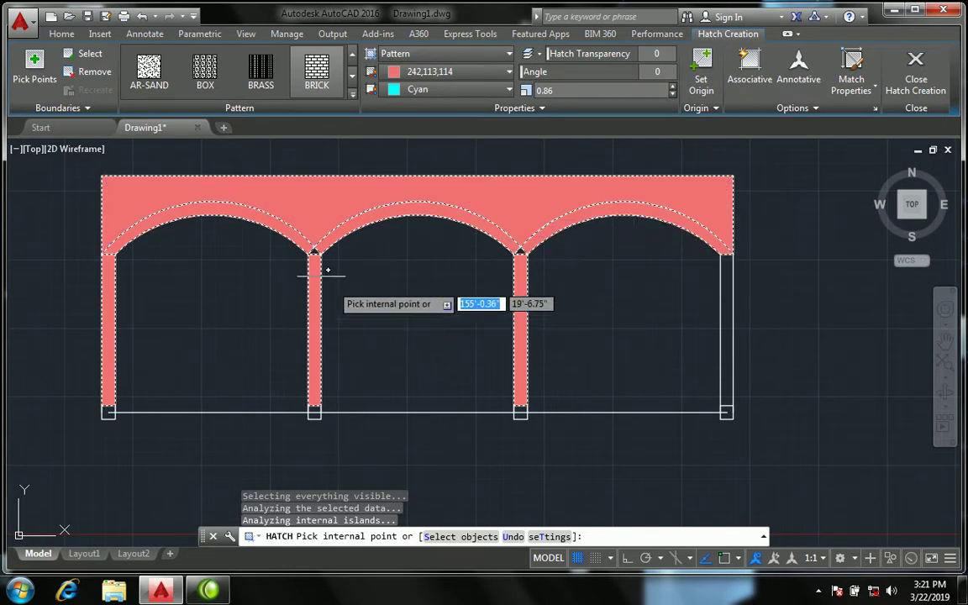
# - Add the small left junction triangle and attempt the rightmost pier, triggering a boundary error
pyautogui.scroll(2, 319, 252)
pyautogui.scroll(2, 336, 235)
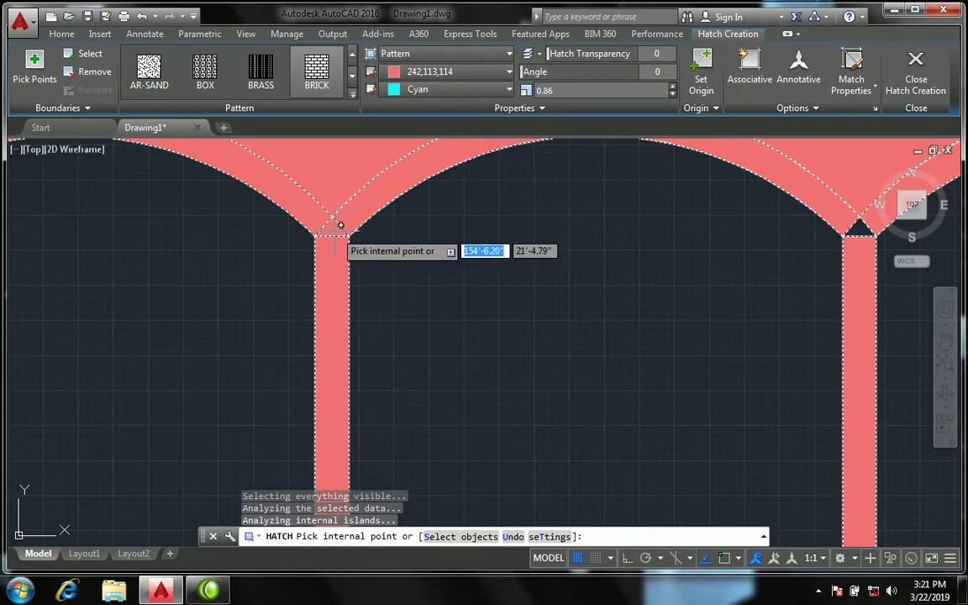
pyautogui.scroll(-2, 334, 227)
pyautogui.scroll(2, 334, 227)
pyautogui.click(334, 229)
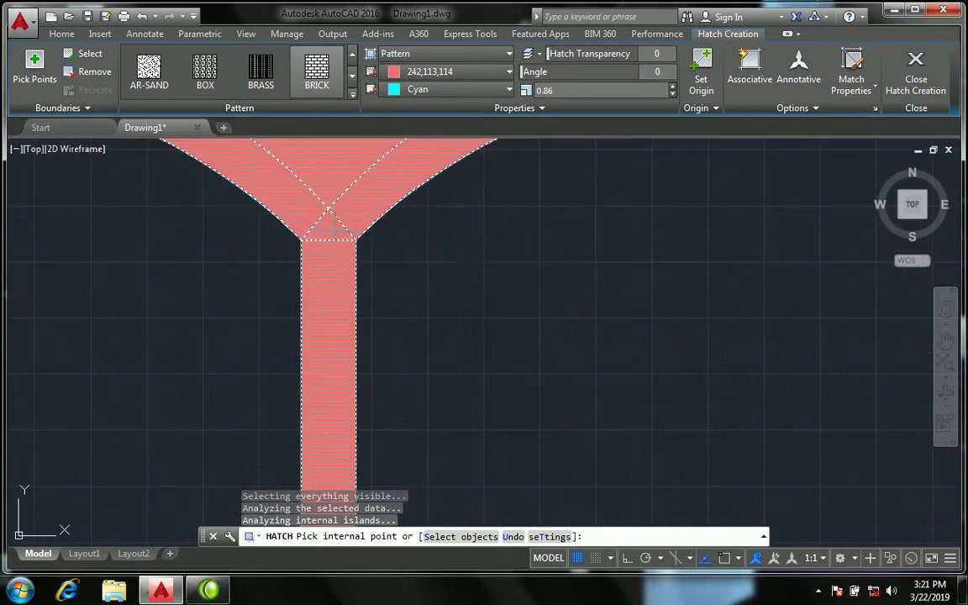
pyautogui.scroll(-2, 333, 227)
pyautogui.scroll(2, 660, 228)
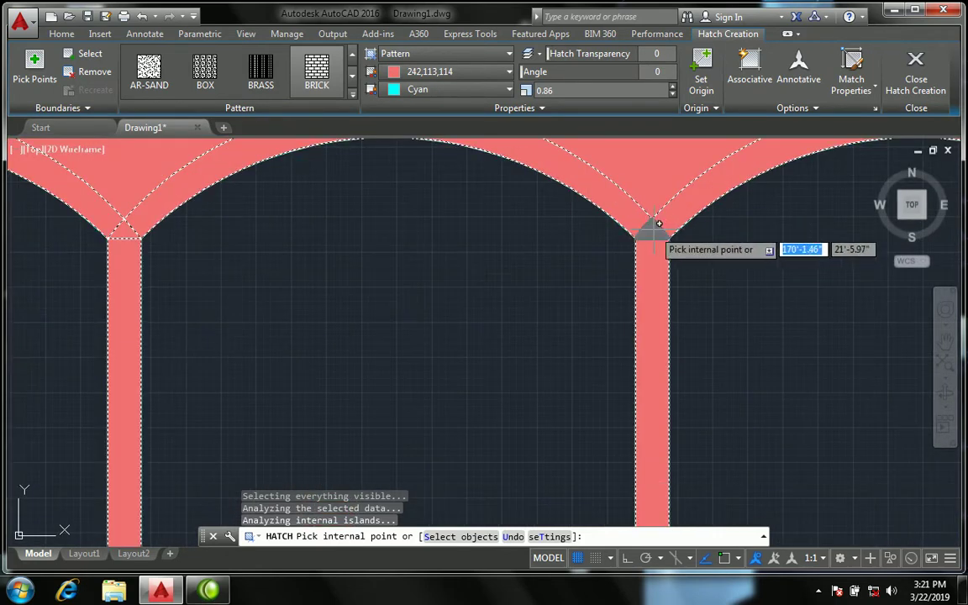
pyautogui.scroll(-4, 623, 229)
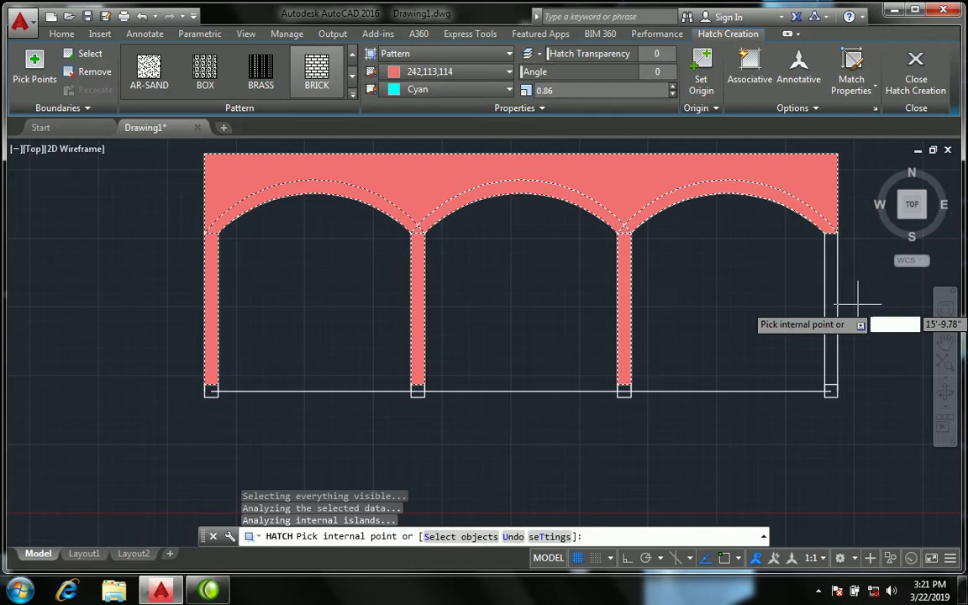
pyautogui.scroll(2, 855, 302)
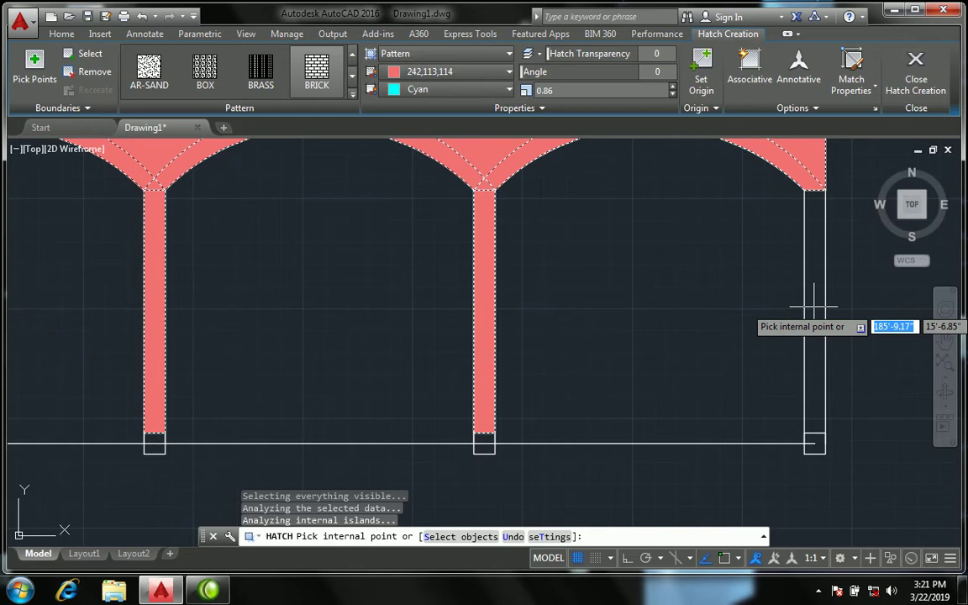
pyautogui.scroll(-2, 628, 470)
pyautogui.click(563, 306)
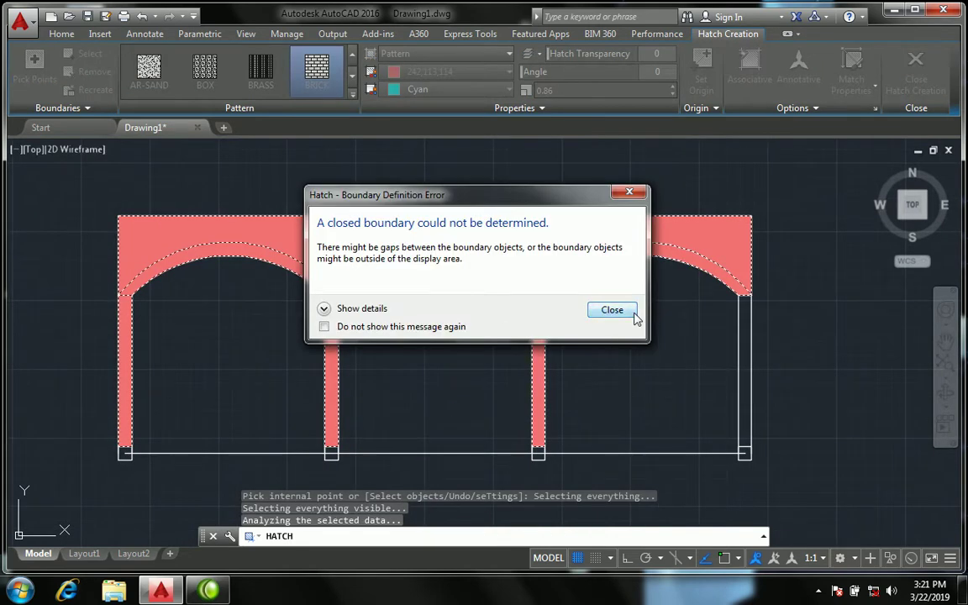
# - Dismiss the boundary error and commit the brick hatch
pyautogui.click(634, 312)
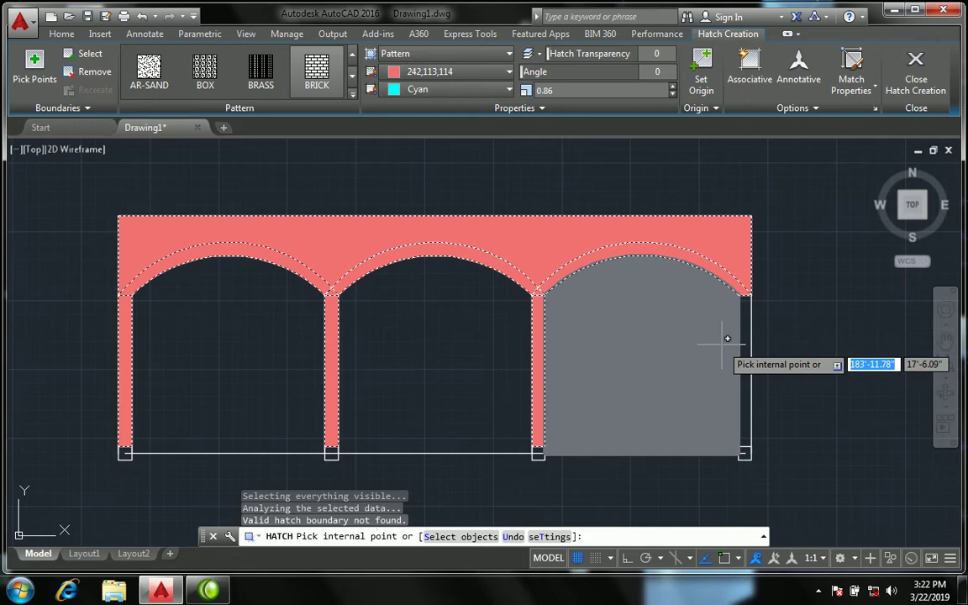
pyautogui.scroll(-2, 449, 358)
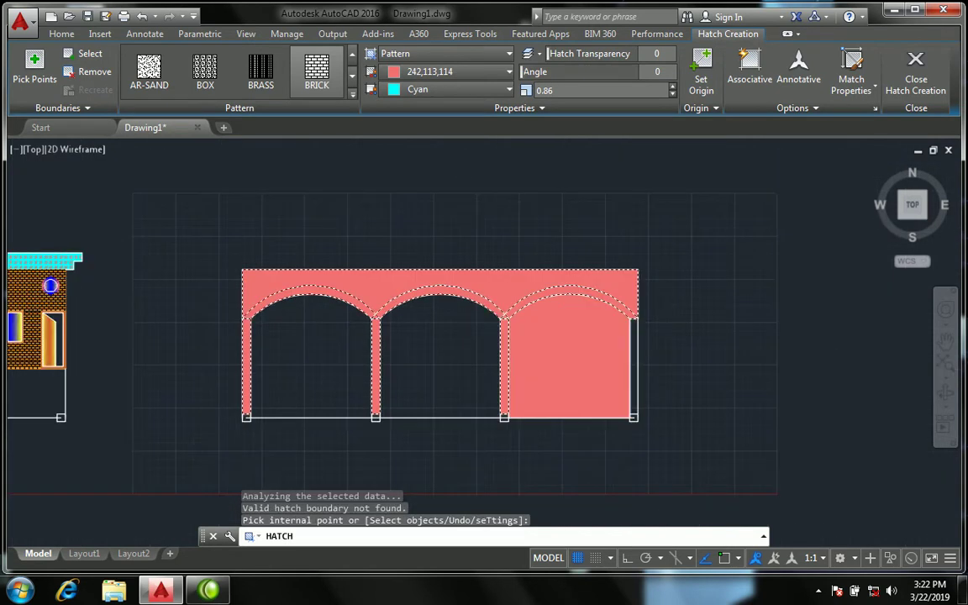
pyautogui.press('Return')
pyautogui.scroll(2, 365, 235)
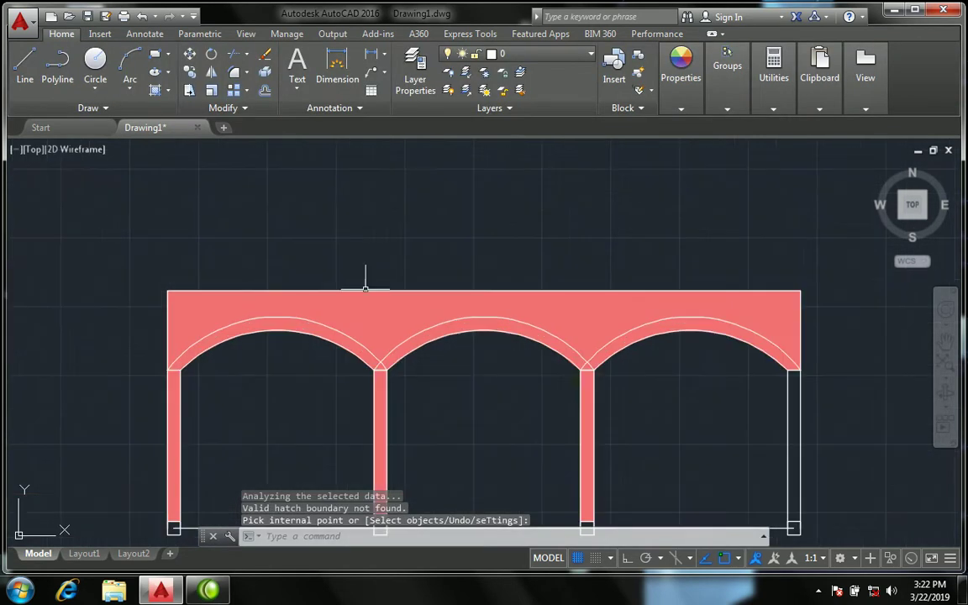
# - Retry hatching the rightmost pier with a new hatch, then cancel it
pyautogui.click(168, 90)
pyautogui.click(188, 112)
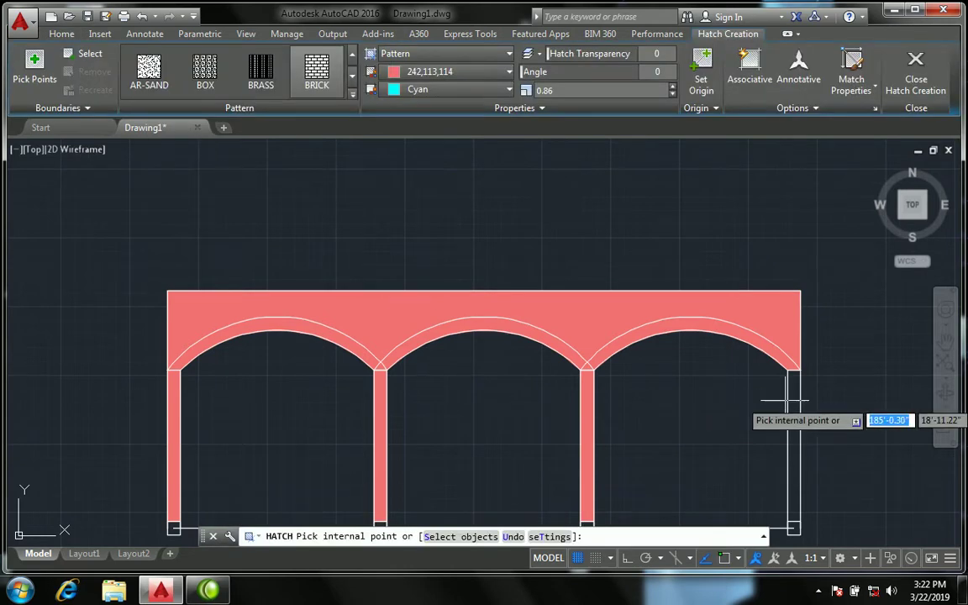
pyautogui.scroll(2, 785, 402)
pyautogui.click(790, 404)
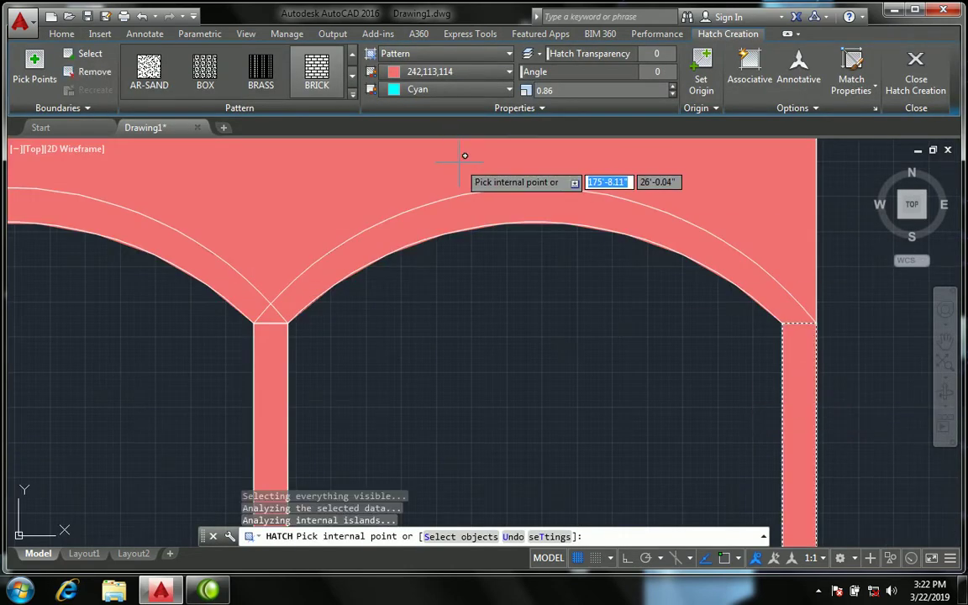
pyautogui.press('Escape')
pyautogui.scroll(-3, 454, 185)
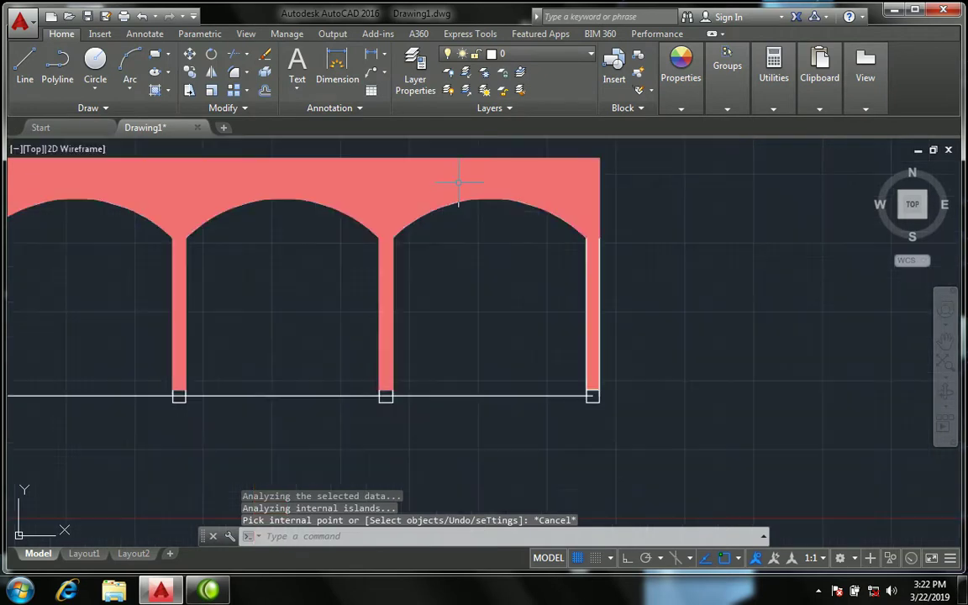
# - Select the brick hatch and raise its pattern scale to 5.40
pyautogui.click(446, 181)
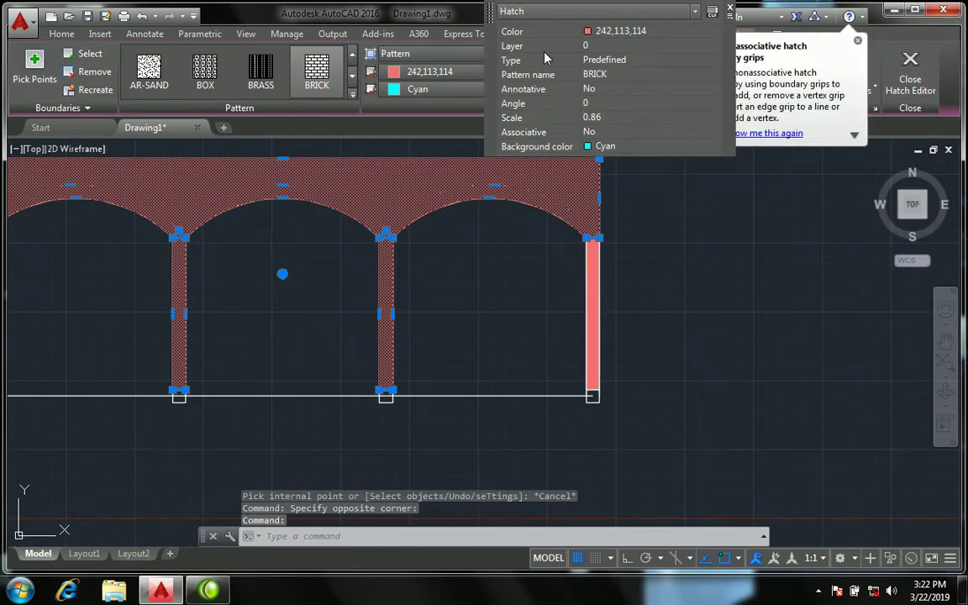
pyautogui.click(857, 42)
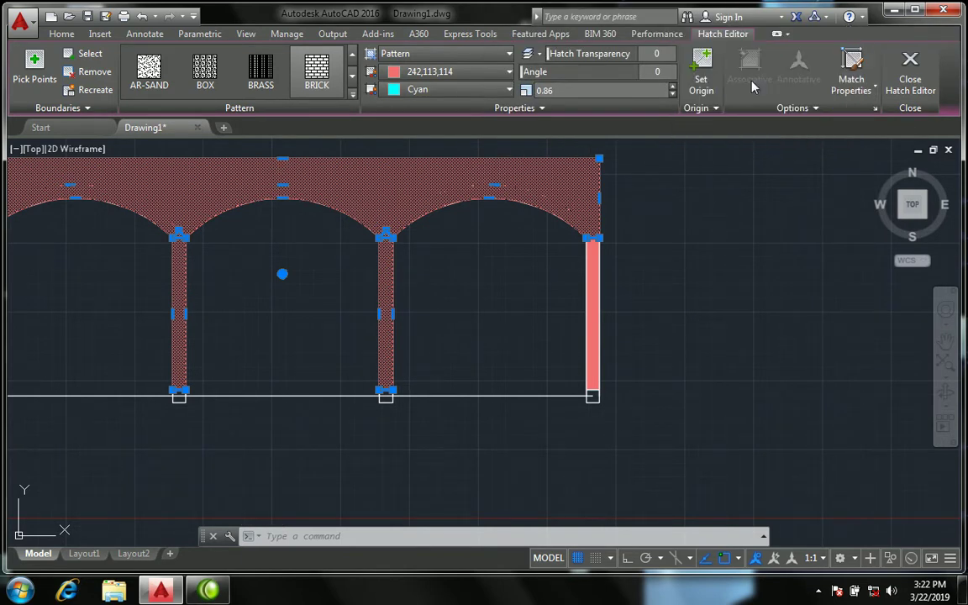
pyautogui.click(672, 86)
pyautogui.click(673, 87)
pyautogui.click(672, 89)
pyautogui.click(672, 89)
pyautogui.click(673, 89)
pyautogui.click(672, 89)
pyautogui.click(672, 89)
pyautogui.click(672, 90)
pyautogui.click(672, 89)
pyautogui.click(672, 90)
pyautogui.click(672, 90)
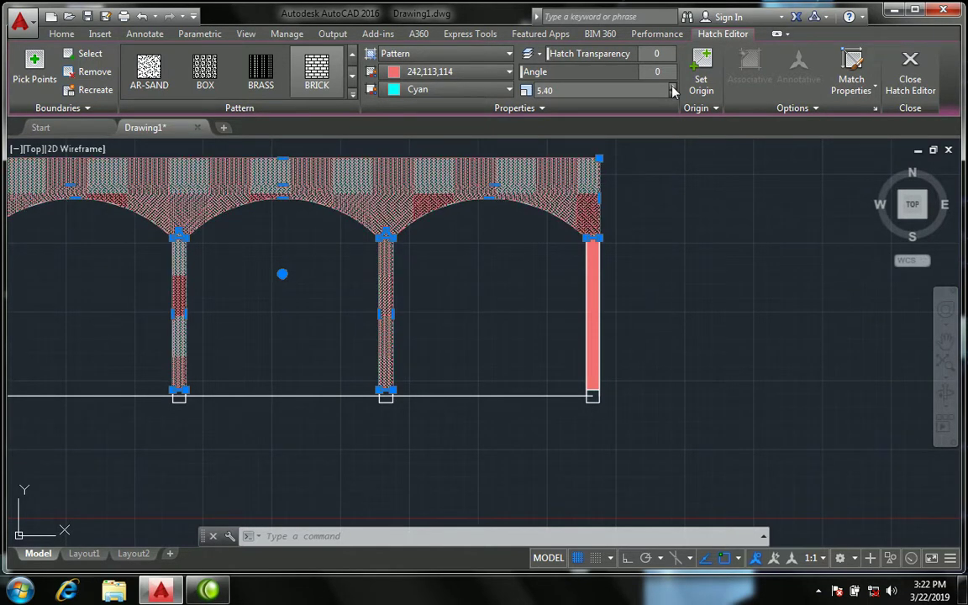
pyautogui.scroll(-2, 617, 204)
pyautogui.scroll(3, 581, 202)
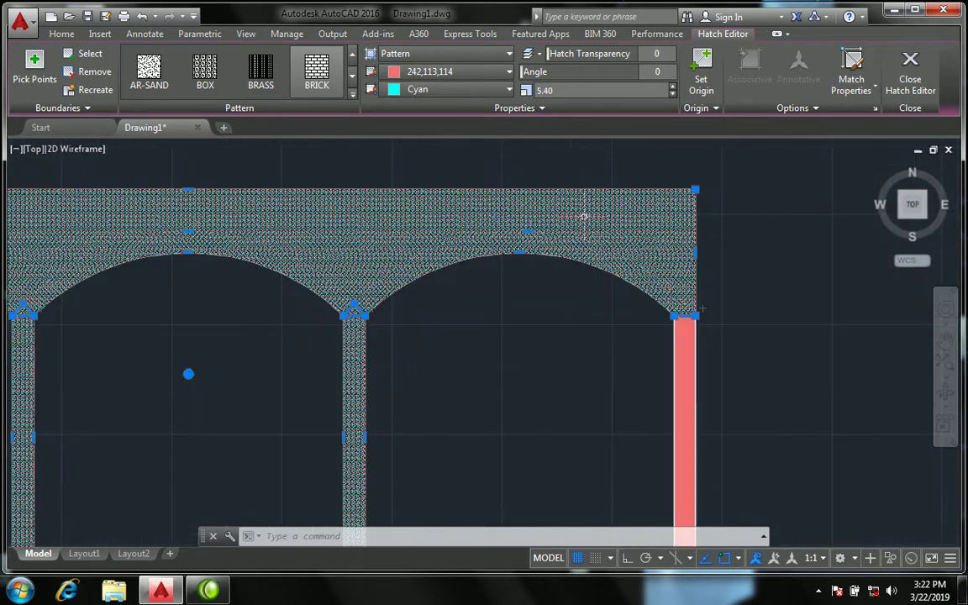
pyautogui.scroll(2, 585, 221)
pyautogui.scroll(3, 588, 221)
pyautogui.scroll(-3, 561, 225)
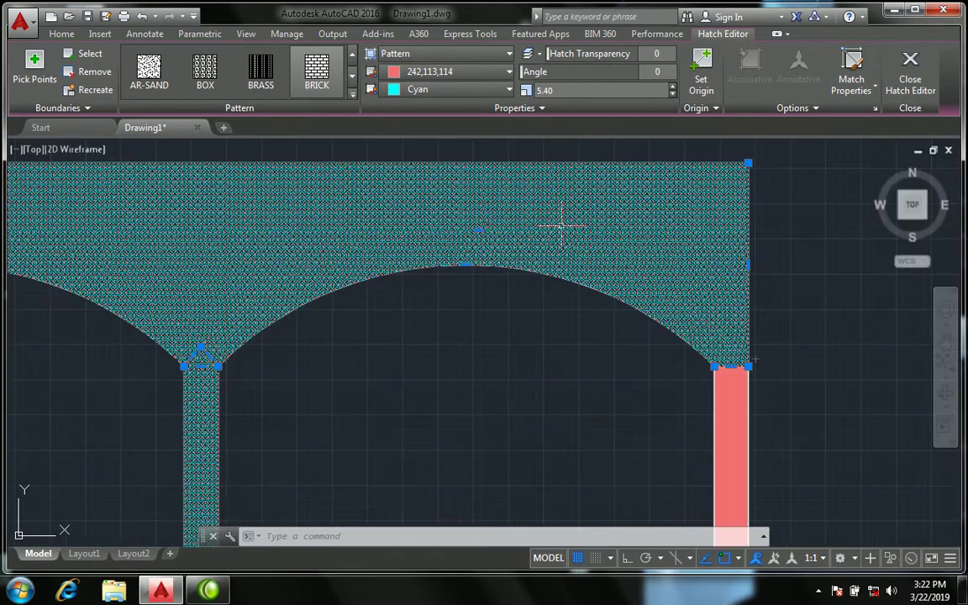
# - Increase the brick hatch scale further to 25.00 and finish editing
pyautogui.click(672, 87)
pyautogui.click(672, 88)
pyautogui.click(672, 87)
pyautogui.click(672, 88)
pyautogui.click(672, 88)
pyautogui.click(673, 88)
pyautogui.click(672, 87)
pyautogui.click(672, 88)
pyautogui.click(672, 88)
pyautogui.click(672, 88)
pyautogui.click(672, 88)
pyautogui.scroll(-4, 552, 328)
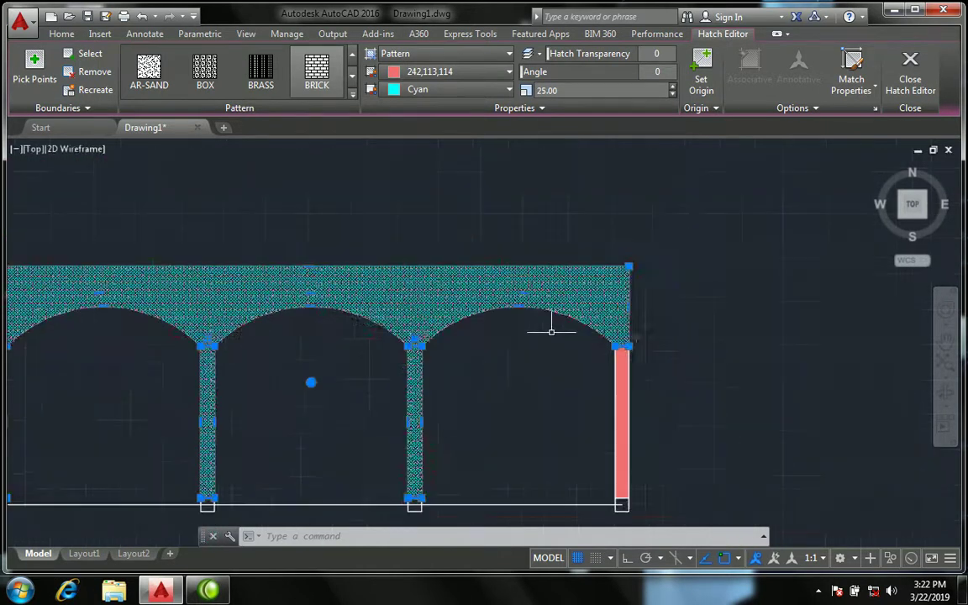
pyautogui.scroll(-2, 533, 332)
pyautogui.doubleClick(535, 330)
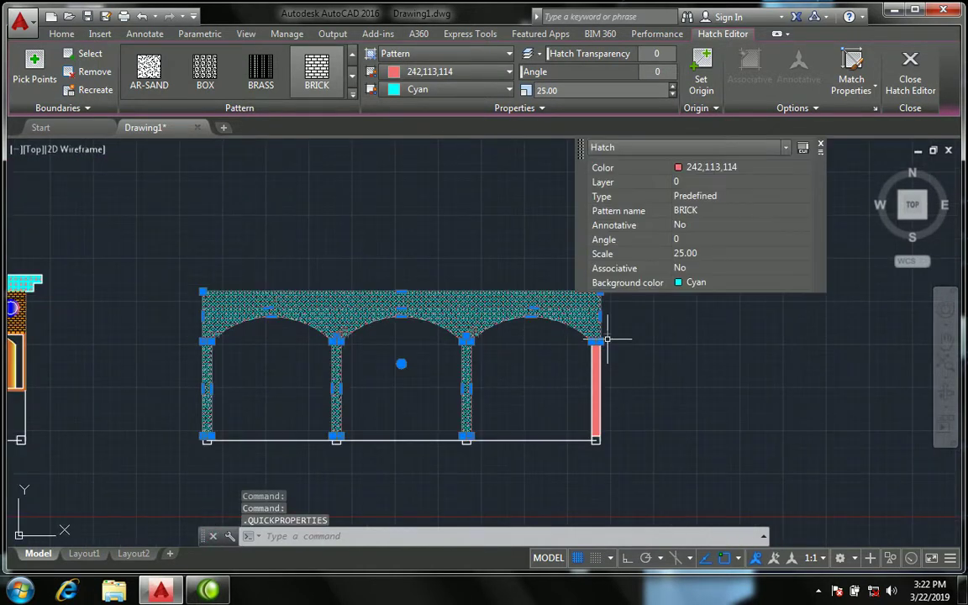
pyautogui.press('Escape')
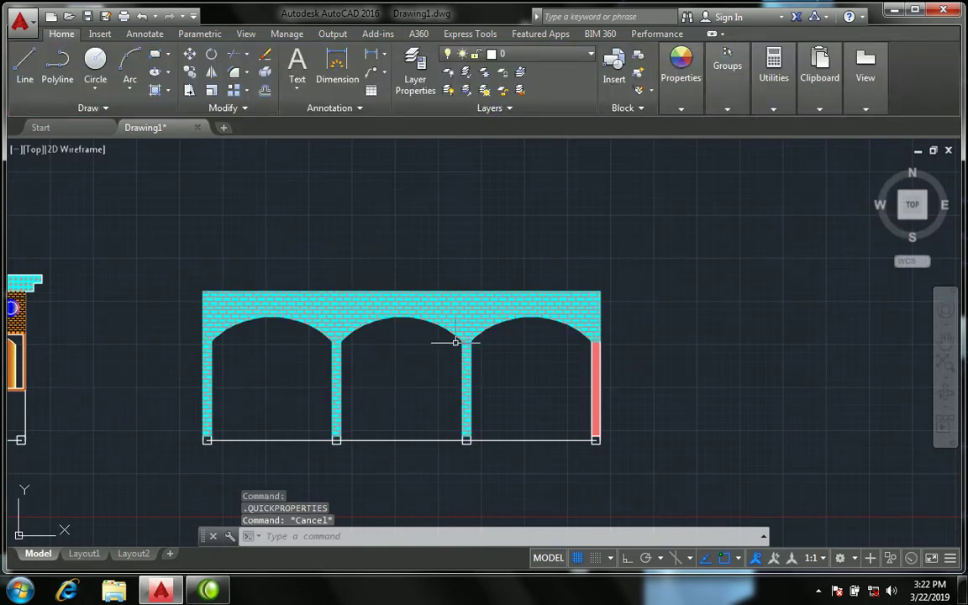
# - Hatch the inside of the rightmost arcade pier
pyautogui.scroll(4, 383, 342)
pyautogui.scroll(-4, 363, 262)
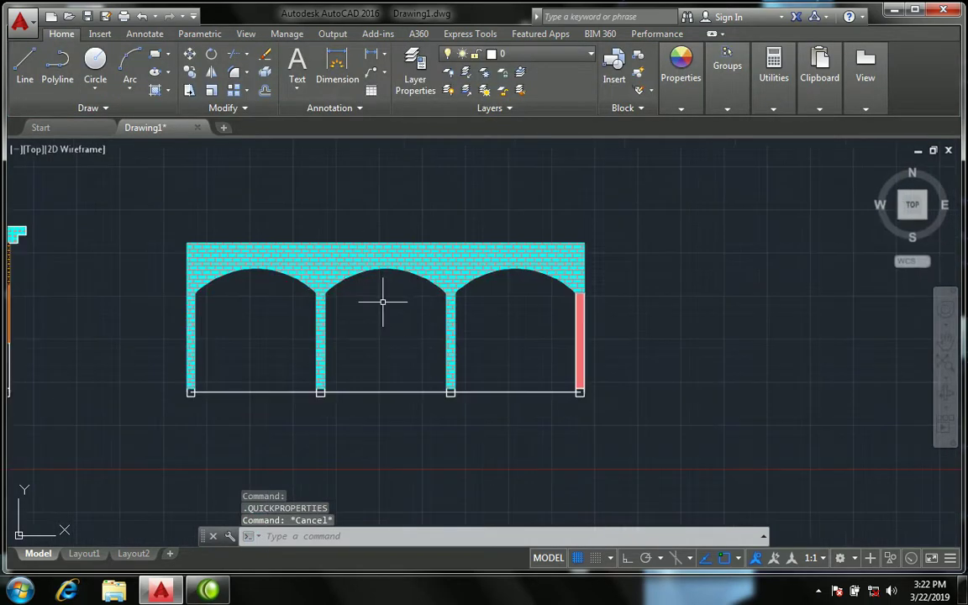
pyautogui.scroll(2, 383, 301)
pyautogui.scroll(4, 704, 350)
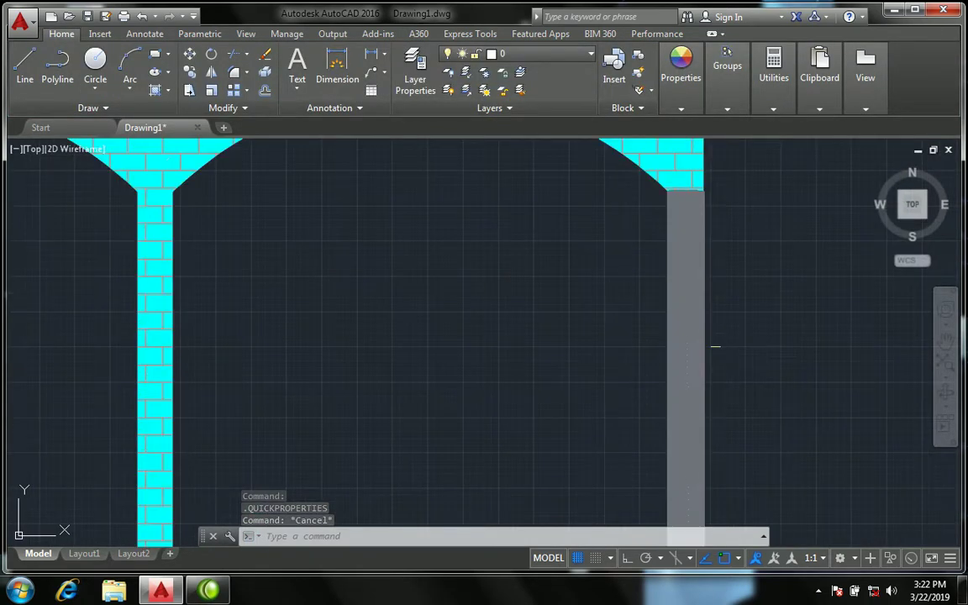
pyautogui.scroll(-4, 715, 345)
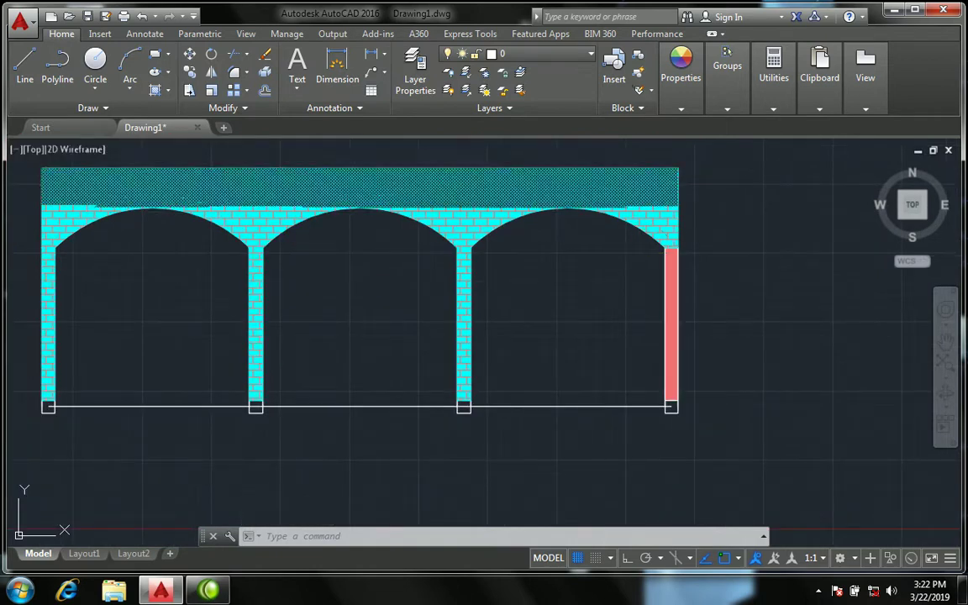
pyautogui.click(168, 90)
pyautogui.click(173, 112)
pyautogui.scroll(2, 663, 311)
pyautogui.click(668, 303)
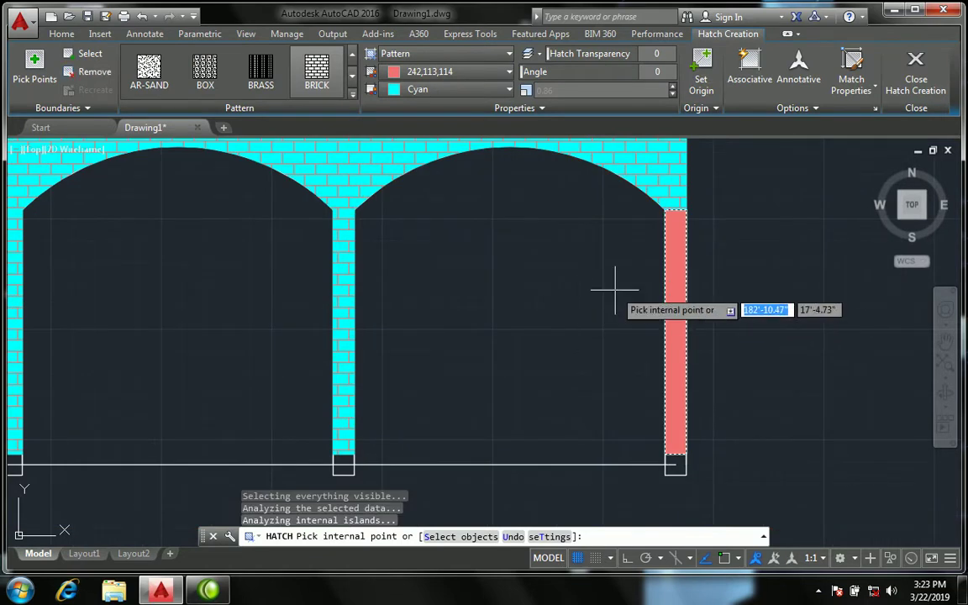
pyautogui.press('Return')
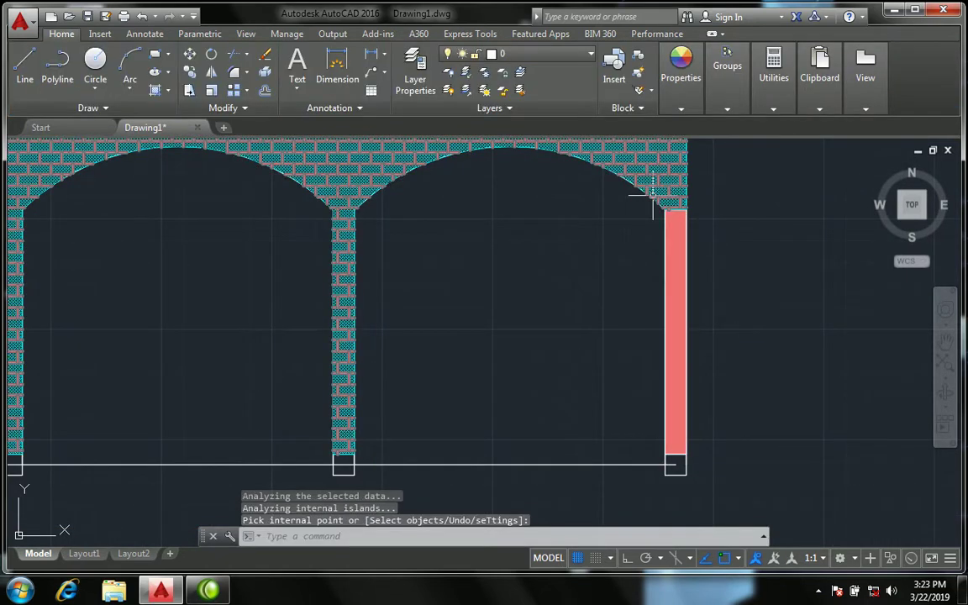
# - Match the right pier's hatch to the cyan brick arch hatch using Match Properties
pyautogui.write('ma')
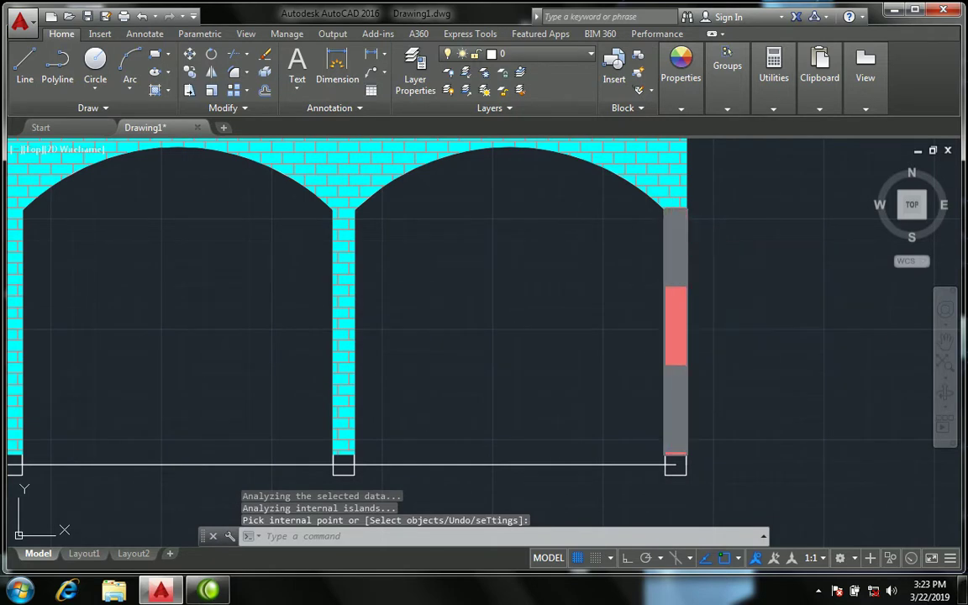
pyautogui.click(682, 186)
pyautogui.click(679, 195)
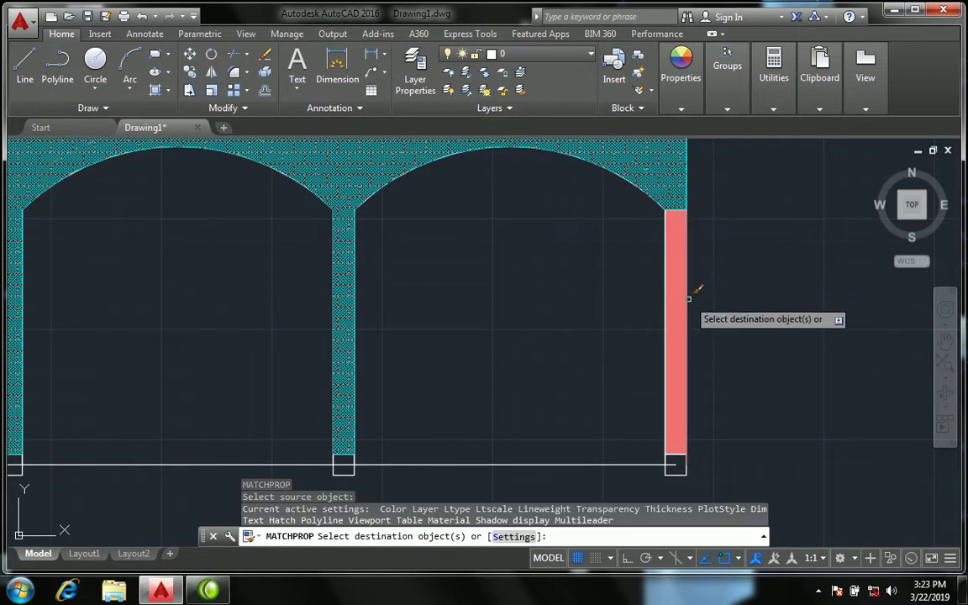
pyautogui.click(688, 277)
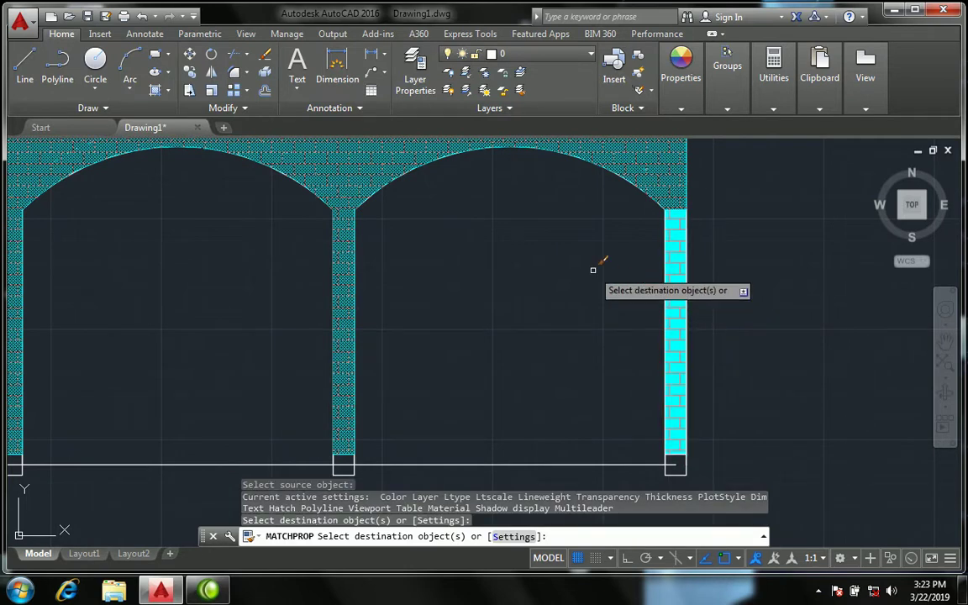
pyautogui.click(593, 270)
pyautogui.press('Escape')
pyautogui.scroll(-2, 598, 268)
pyautogui.scroll(-4, 588, 269)
pyautogui.scroll(2, 414, 291)
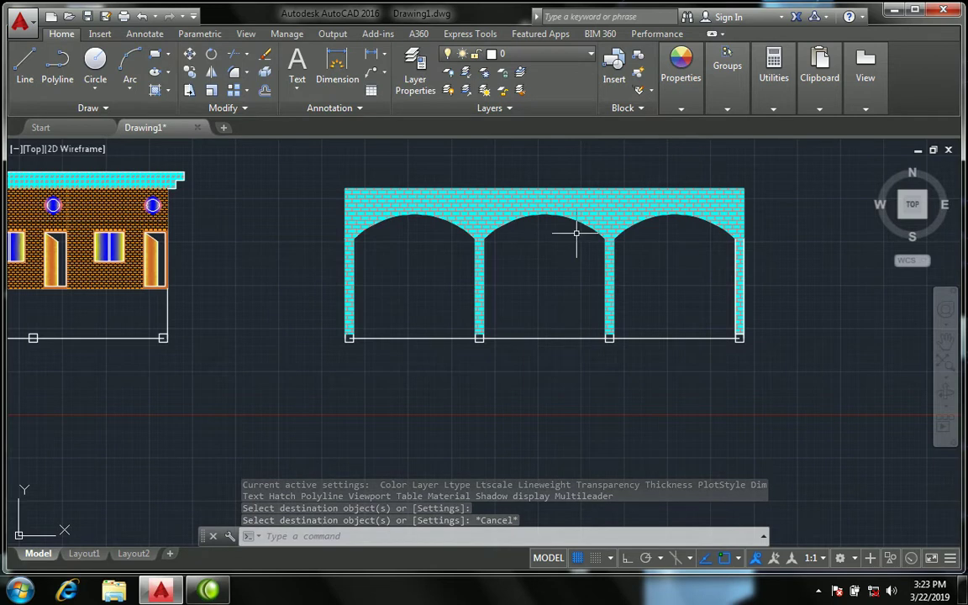
# - Start a Move and window-select the entire three-arch arcade
pyautogui.scroll(2, 578, 232)
pyautogui.scroll(-4, 380, 208)
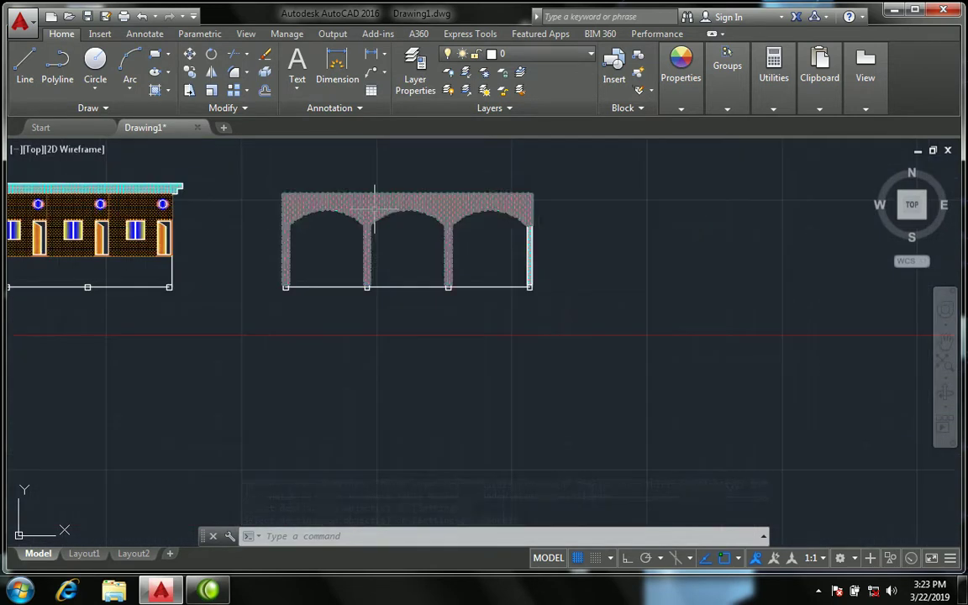
pyautogui.scroll(2, 375, 204)
pyautogui.scroll(-2, 380, 256)
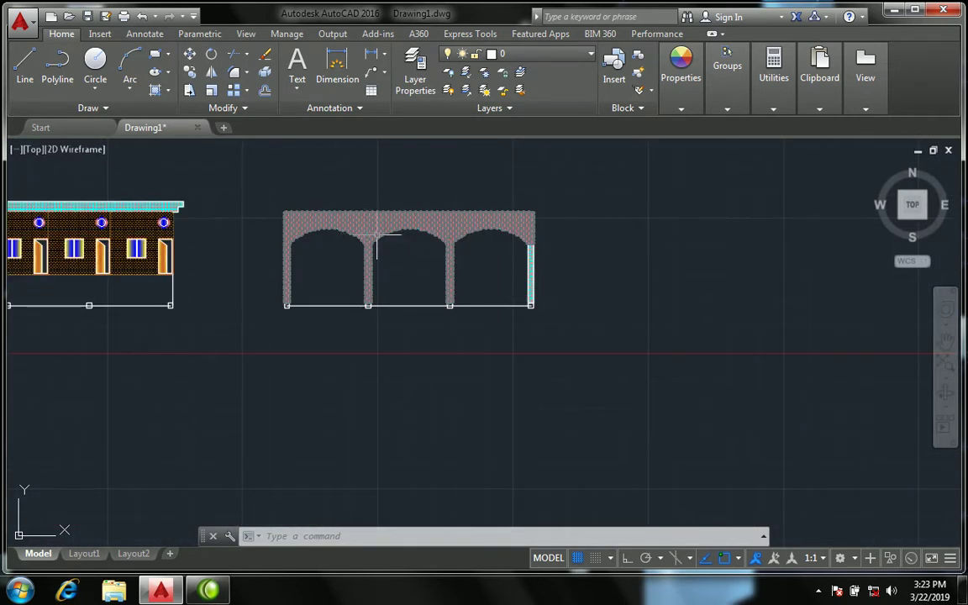
pyautogui.scroll(2, 366, 227)
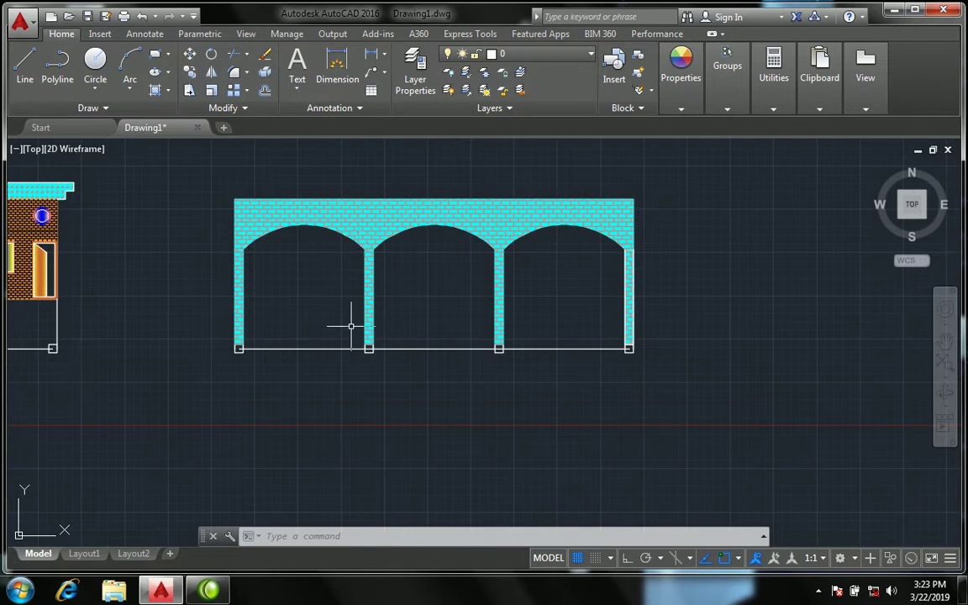
pyautogui.write('co')
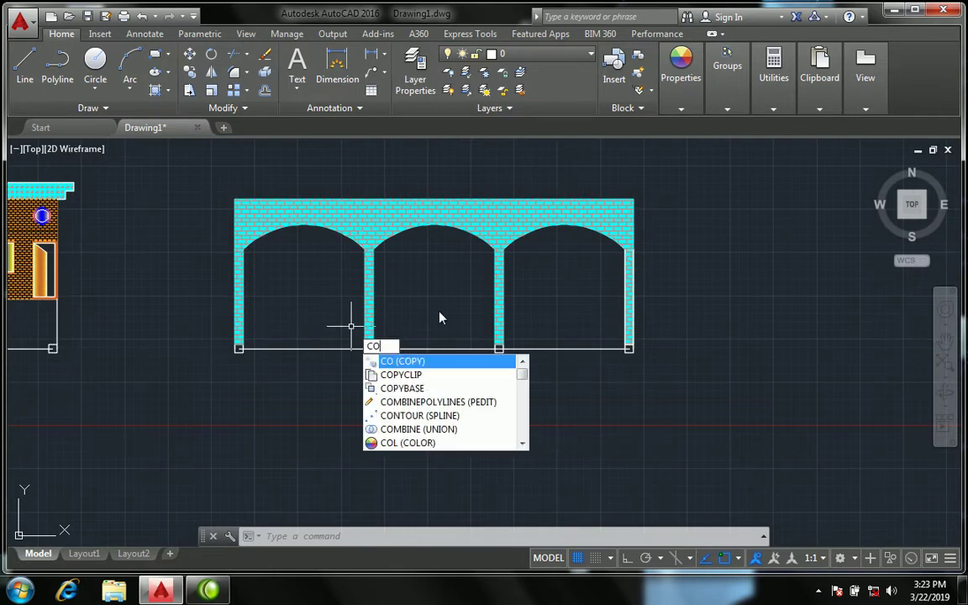
pyautogui.press('Escape')
pyautogui.press('Return')
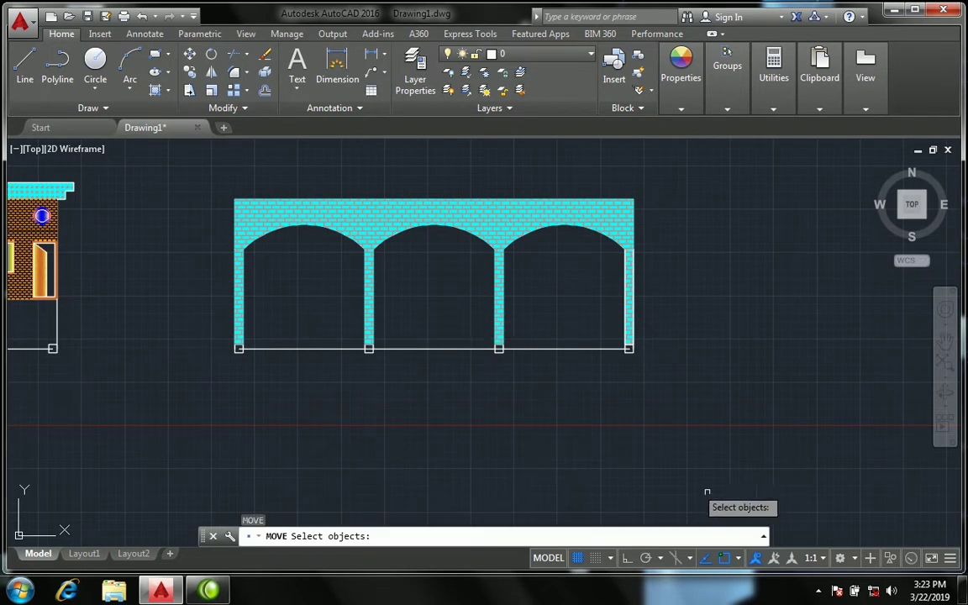
pyautogui.click(686, 414)
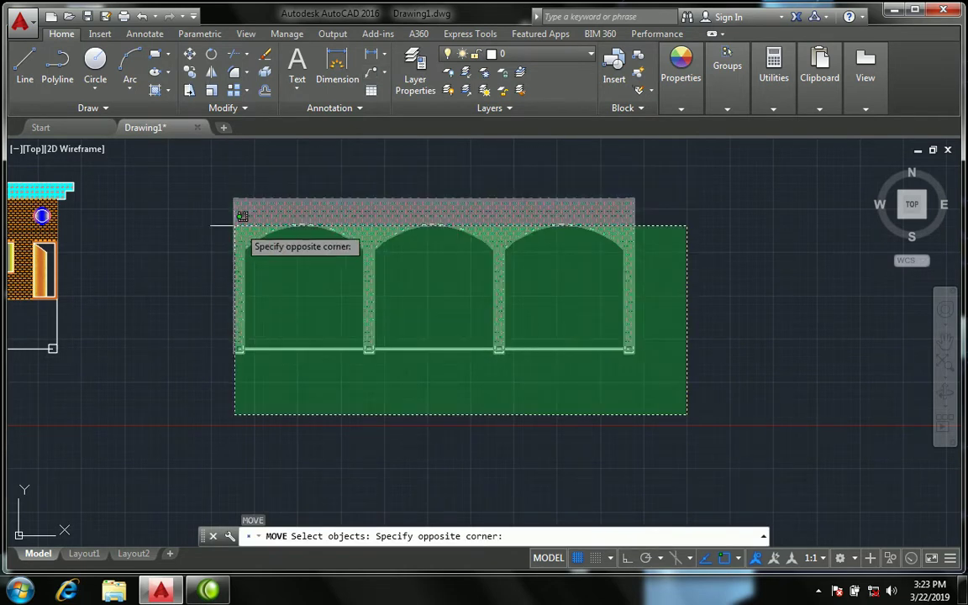
pyautogui.click(233, 225)
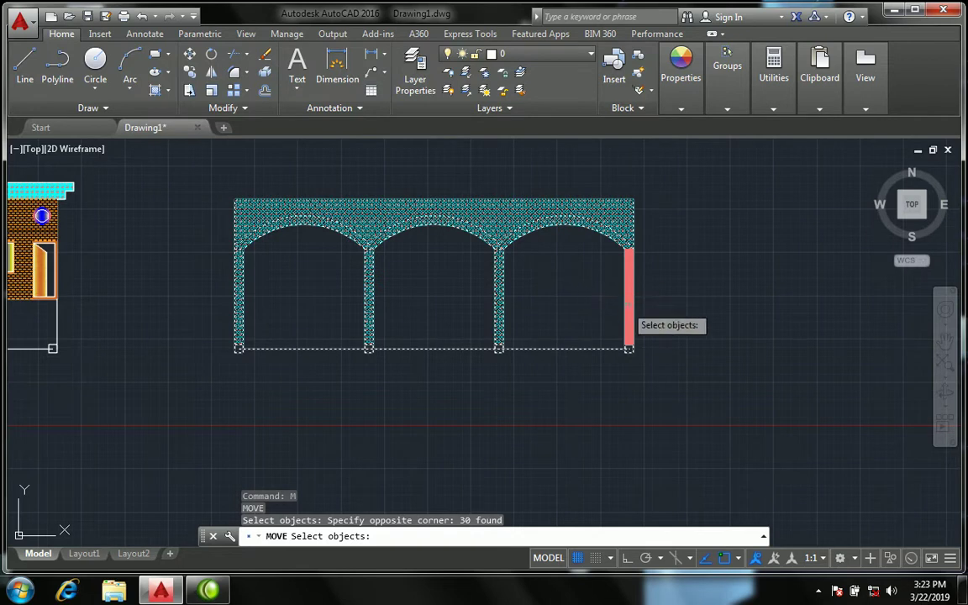
pyautogui.press('Return')
# - Move the arcade from its bottom-left corner to the building's bottom-left corner with Ortho on
pyautogui.scroll(5, 262, 328)
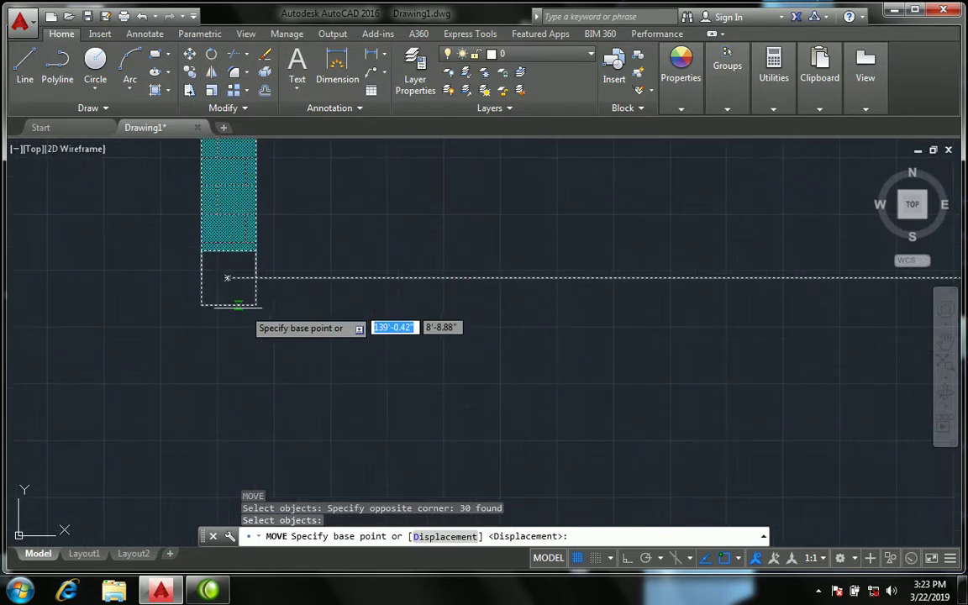
pyautogui.click(201, 277)
pyautogui.moveTo(365, 307); pyautogui.dragTo(441, 307, button='middle')
pyautogui.scroll(-5, 441, 306)
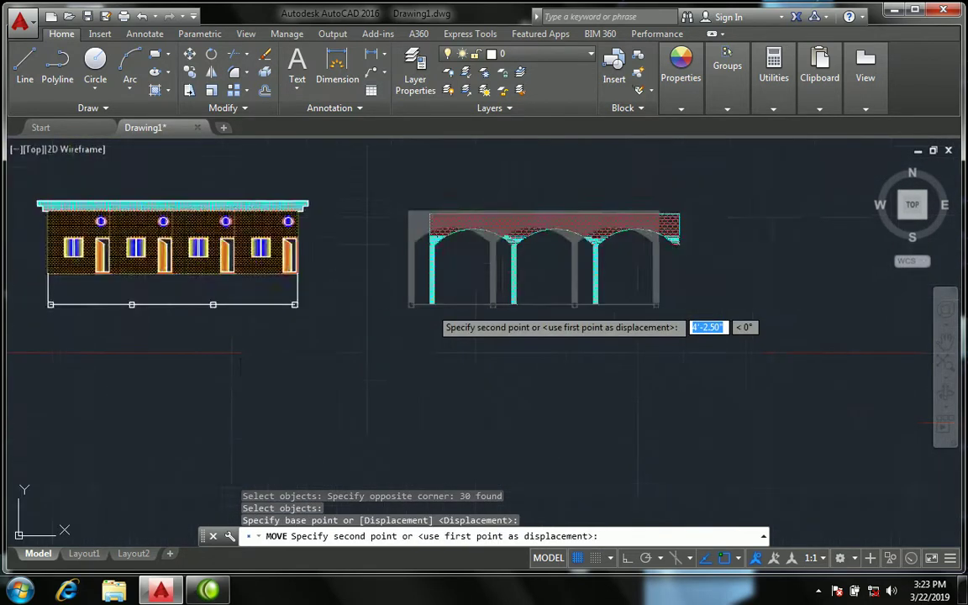
pyautogui.scroll(-2, 432, 309)
pyautogui.scroll(3, 189, 303)
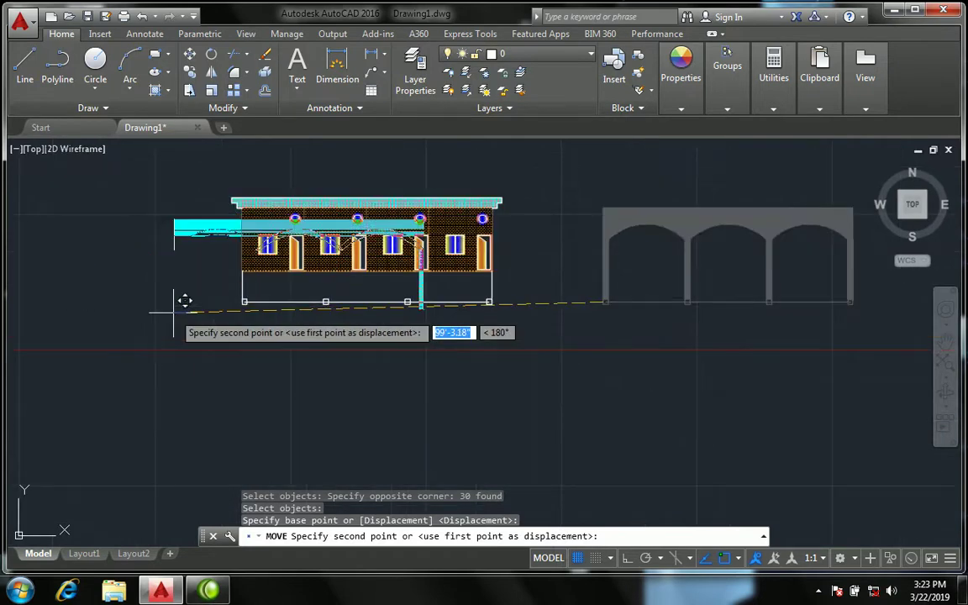
pyautogui.scroll(2, 267, 293)
pyautogui.scroll(2, 267, 294)
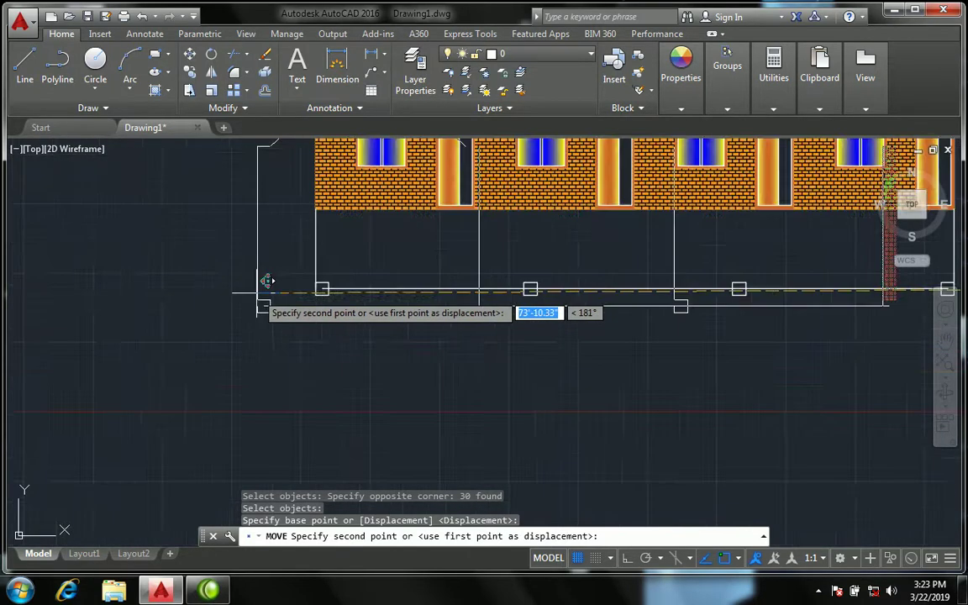
pyautogui.press('F8')
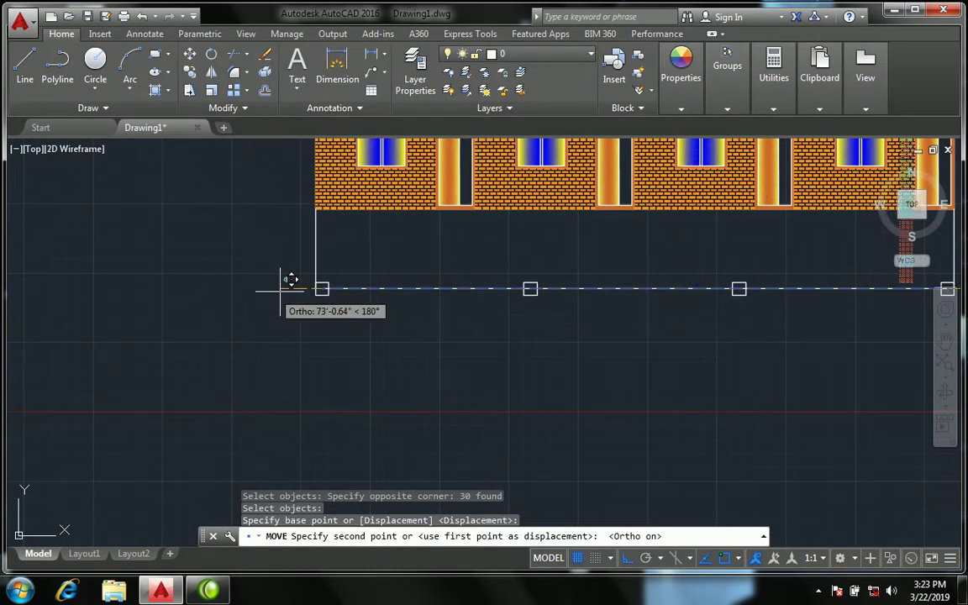
pyautogui.scroll(2, 349, 307)
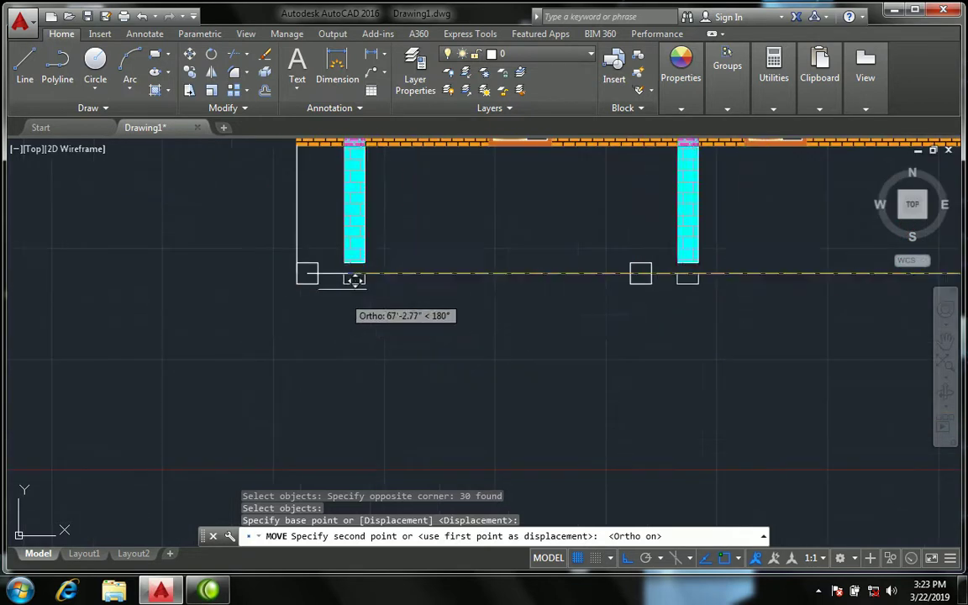
pyautogui.scroll(3, 317, 264)
pyautogui.scroll(2, 167, 262)
pyautogui.click(165, 279)
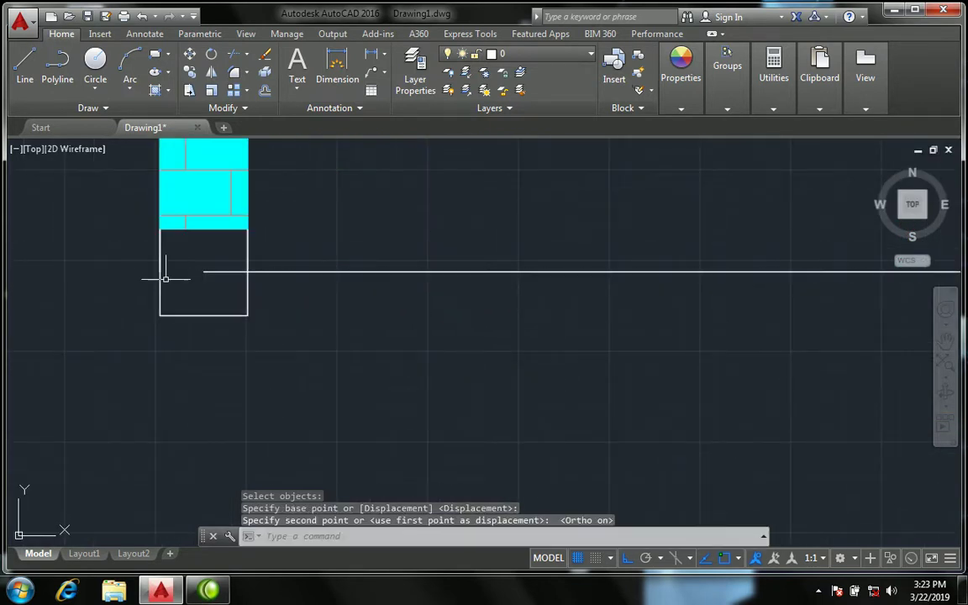
pyautogui.scroll(-4, 227, 326)
pyautogui.scroll(-2, 252, 285)
pyautogui.scroll(3, 270, 265)
pyautogui.scroll(1, 273, 277)
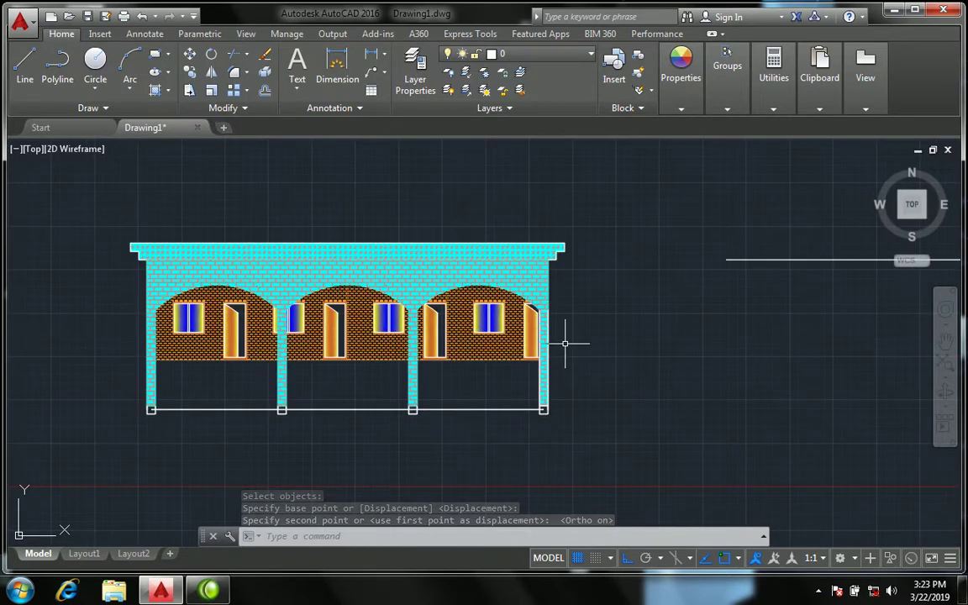
pyautogui.scroll(4, 585, 343)
pyautogui.scroll(-4, 588, 340)
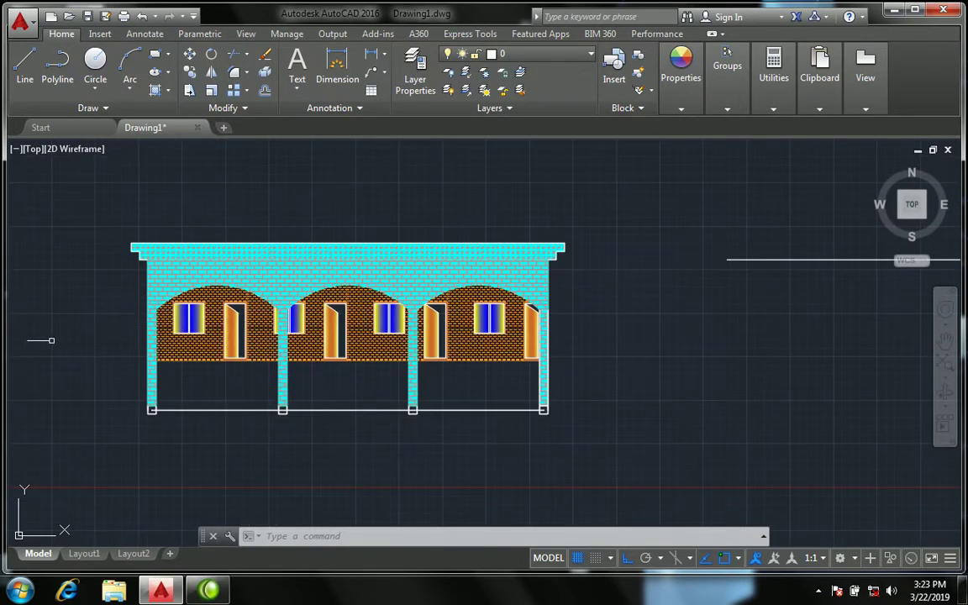
pyautogui.scroll(2, 228, 282)
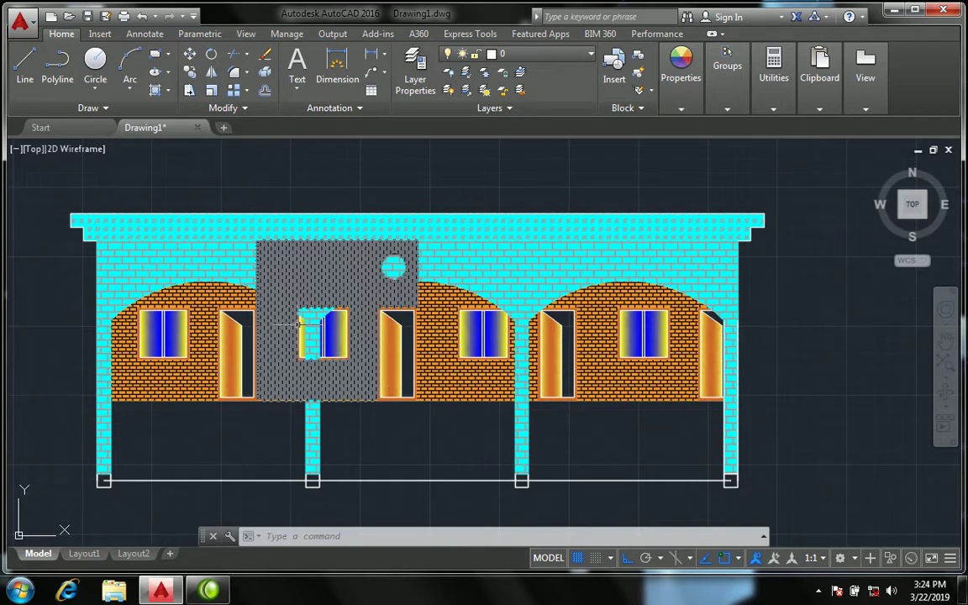
pyautogui.scroll(-2, 298, 325)
pyautogui.click(321, 456)
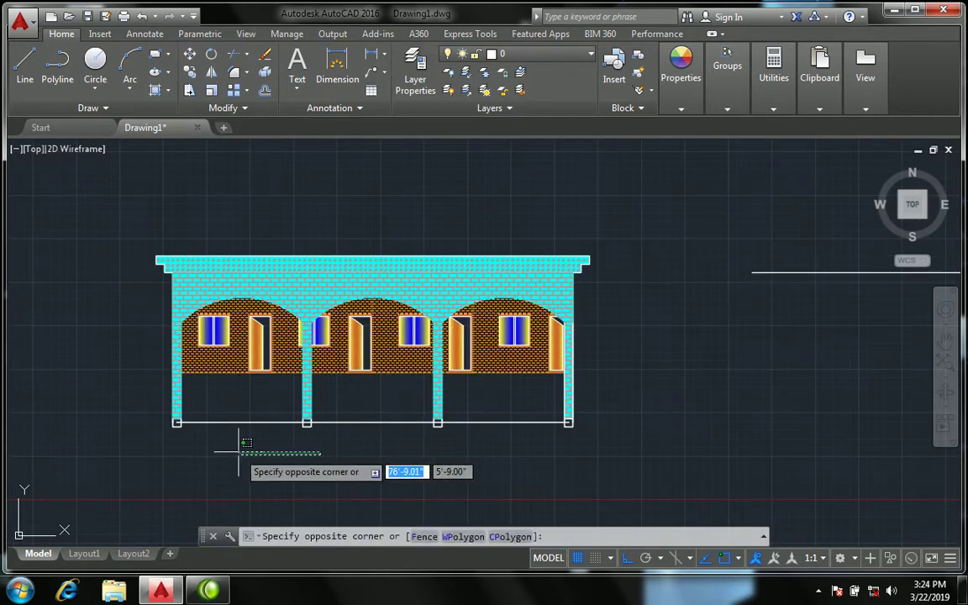
pyautogui.click(251, 443)
pyautogui.scroll(2, 249, 443)
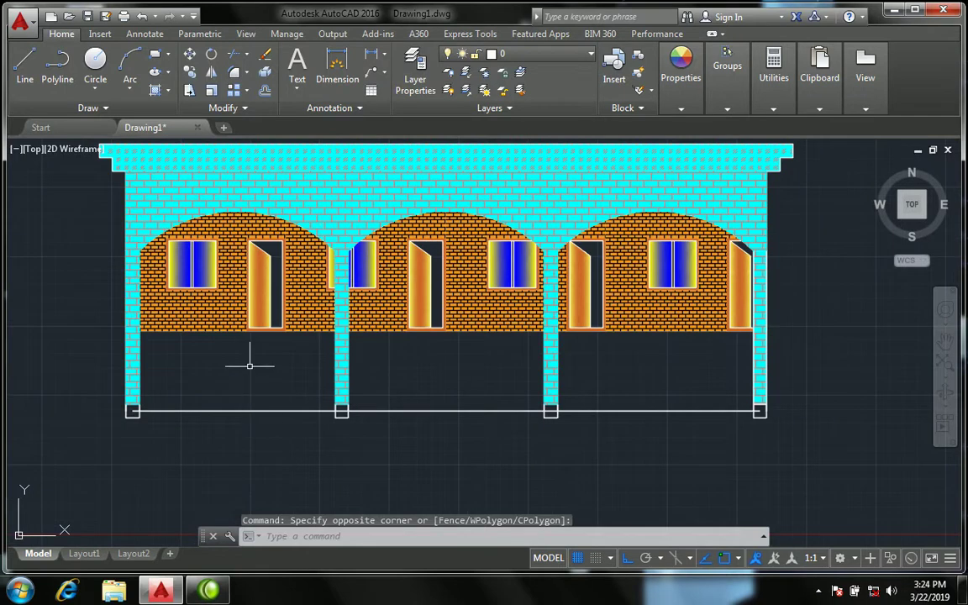
pyautogui.scroll(-2, 251, 360)
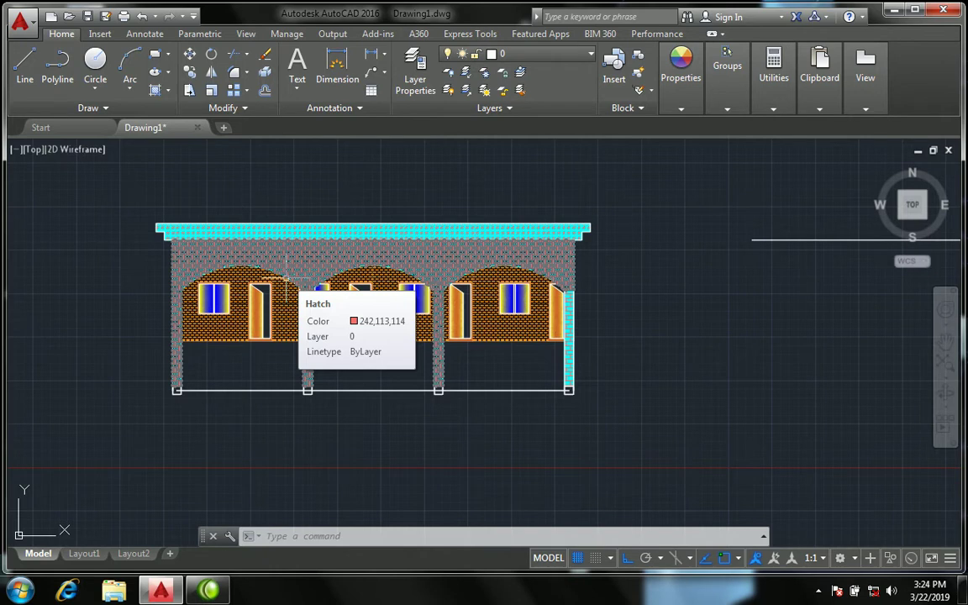
pyautogui.click(285, 277)
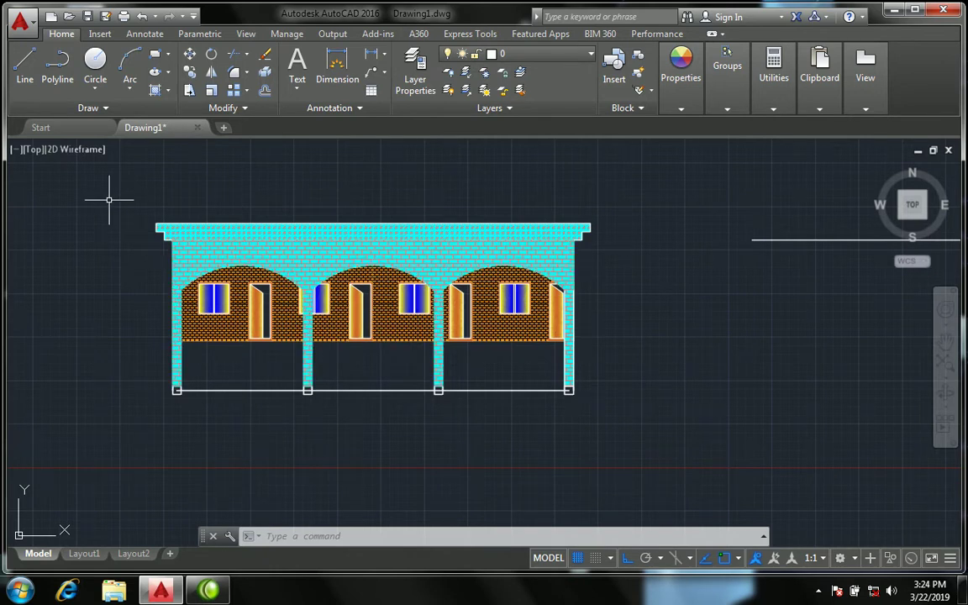
pyautogui.scroll(2, 121, 205)
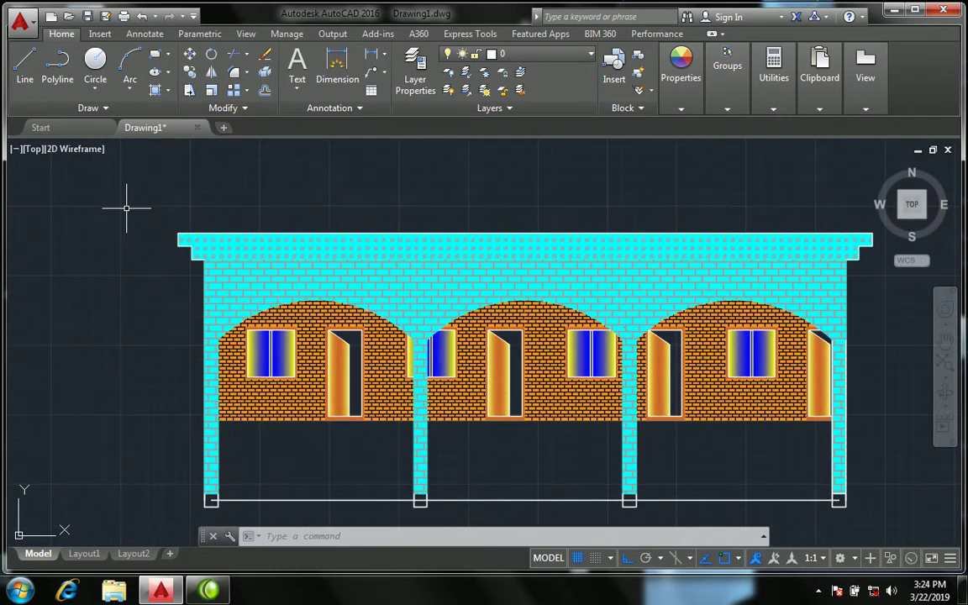
pyautogui.scroll(-2, 129, 205)
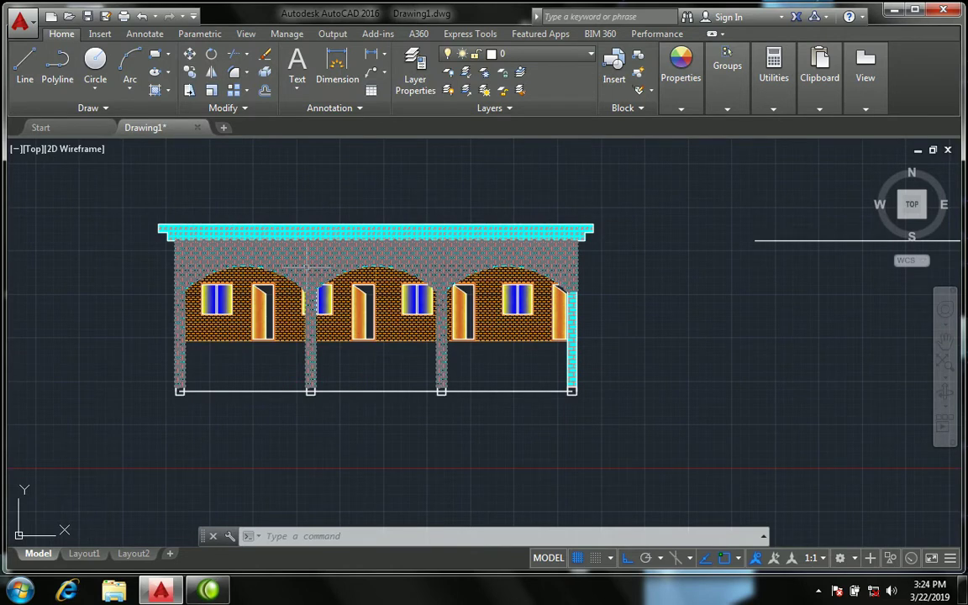